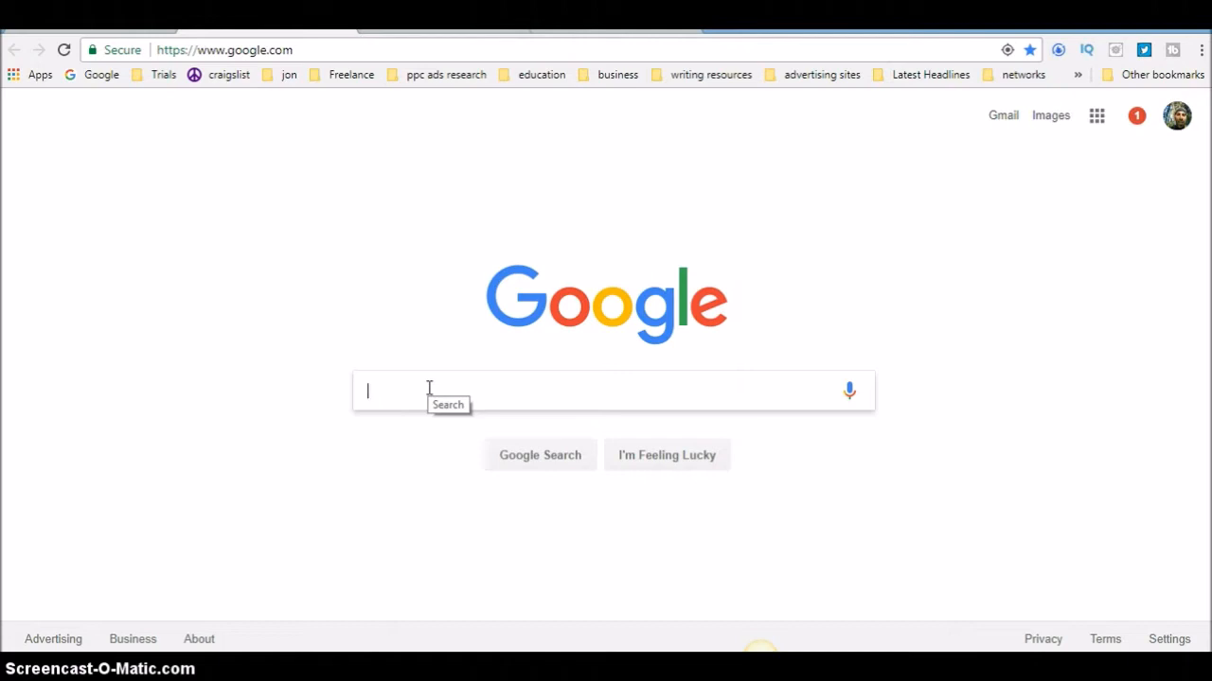
Step: Search Google for "black background images" and show the image results
type("blck")
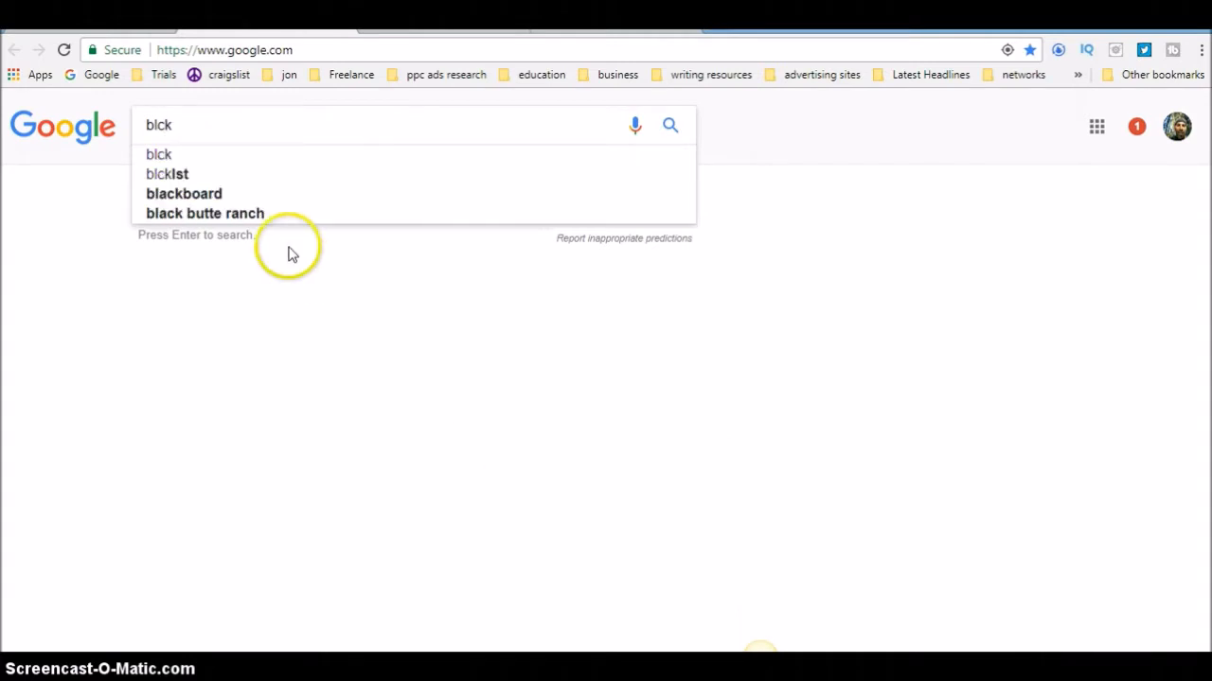
key("BackSpace")
key("BackSpace")
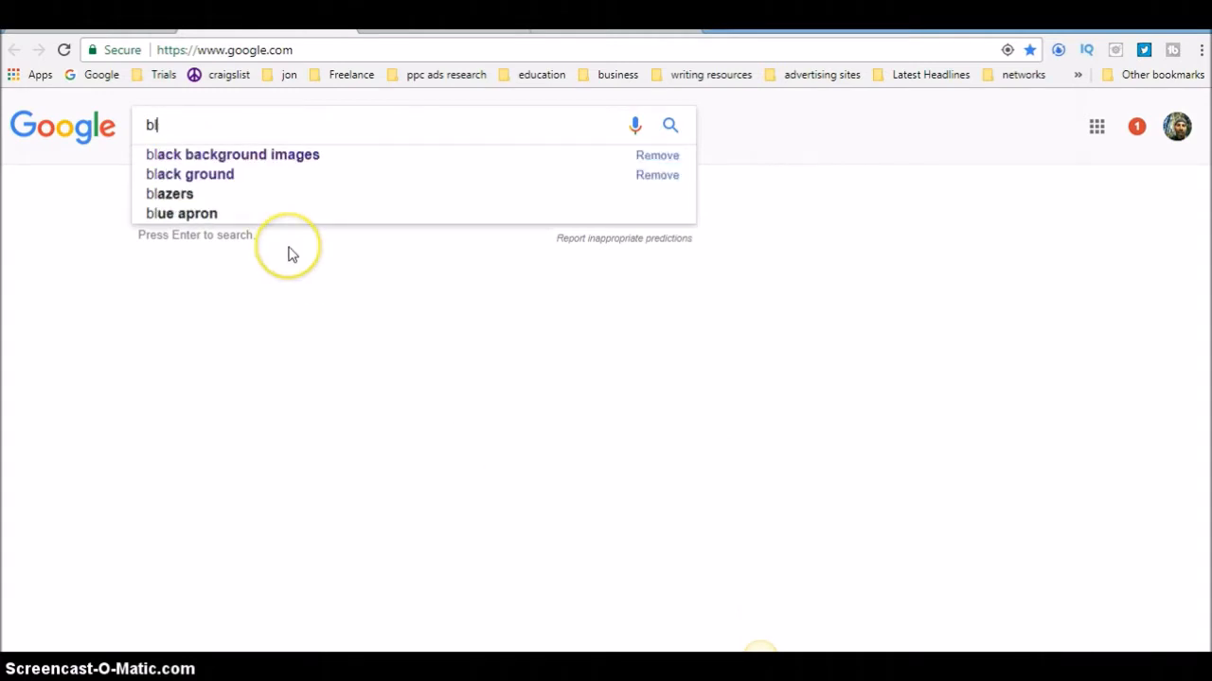
left_click(286, 155)
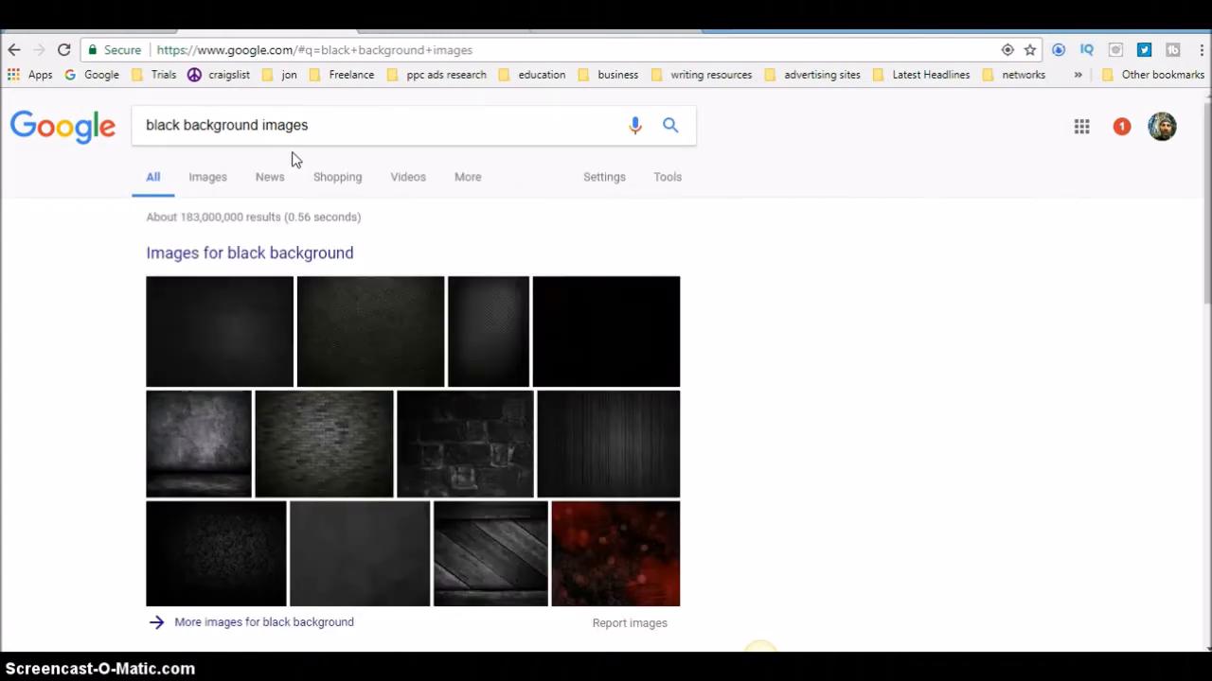
left_click(283, 255)
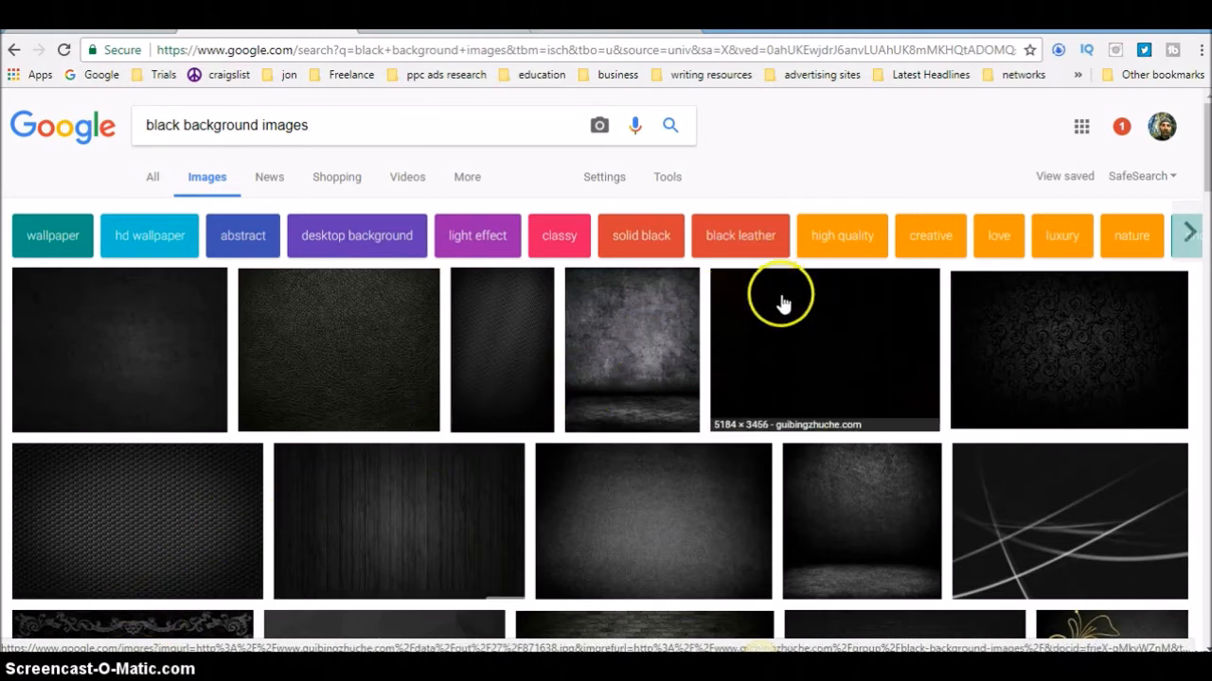
Step: Preview the plain black 5184 × 3456 image in the results and copy its image address
left_click(781, 325)
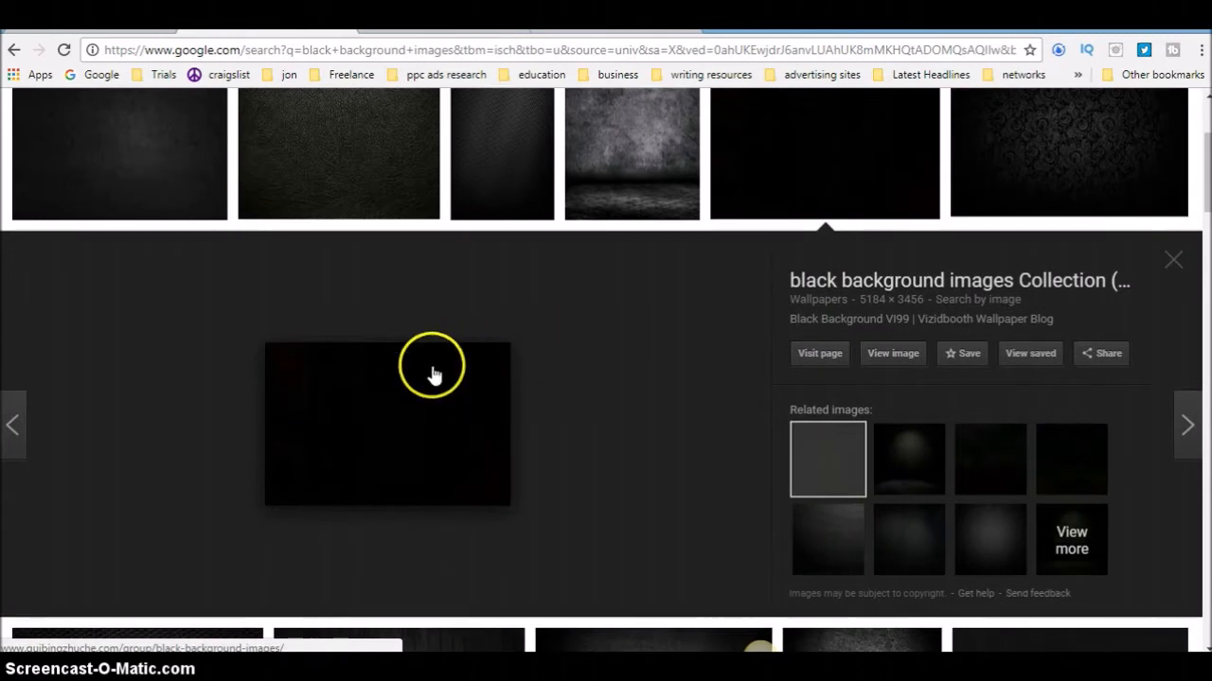
right_click(368, 384)
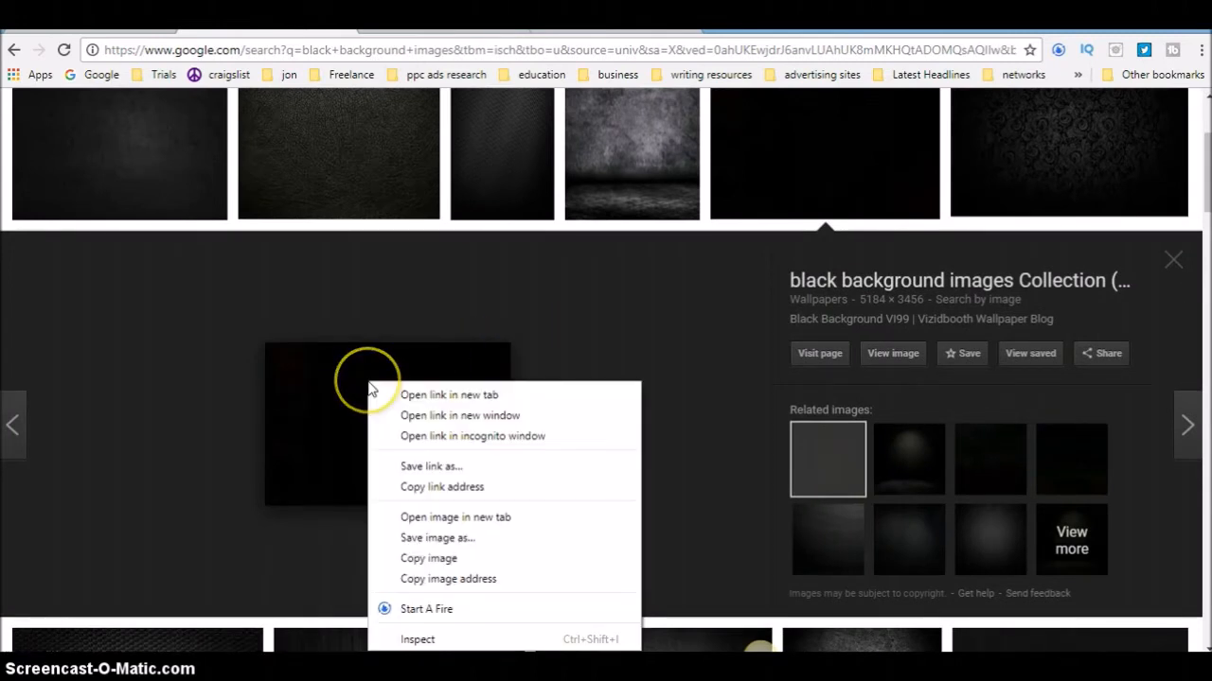
left_click(439, 579)
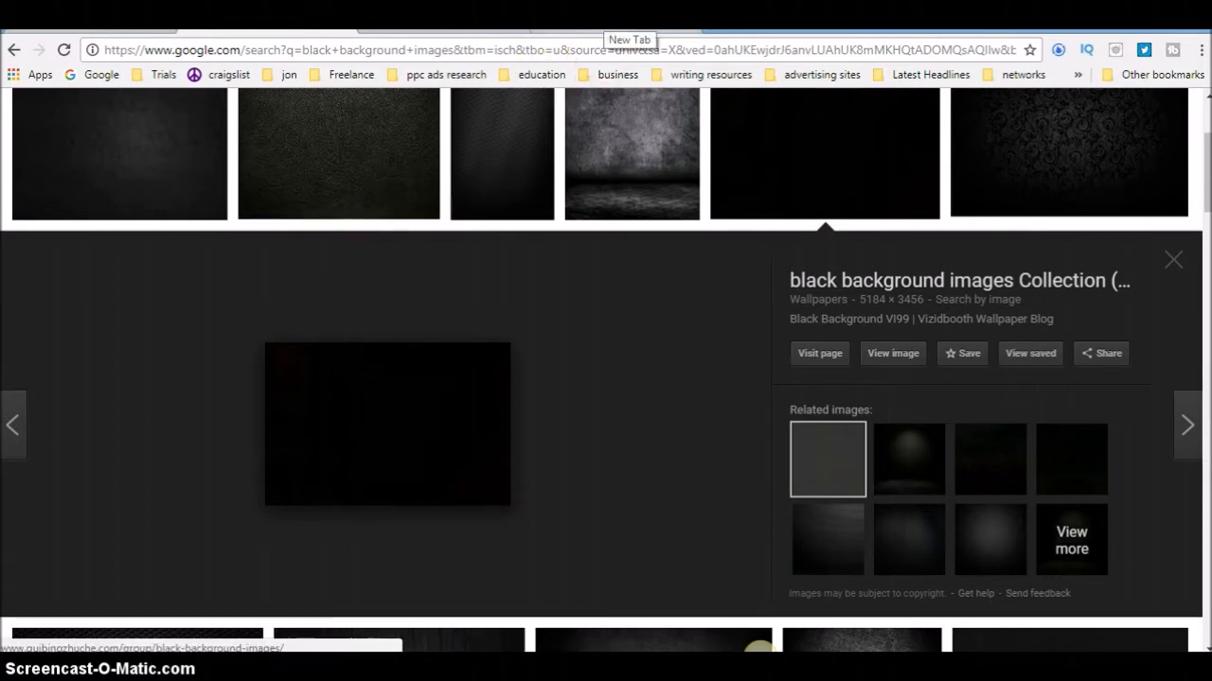
Step: Open the Pixlr online photo editor in a separate browser tab from the Freelance bookmarks
left_click(615, 28)
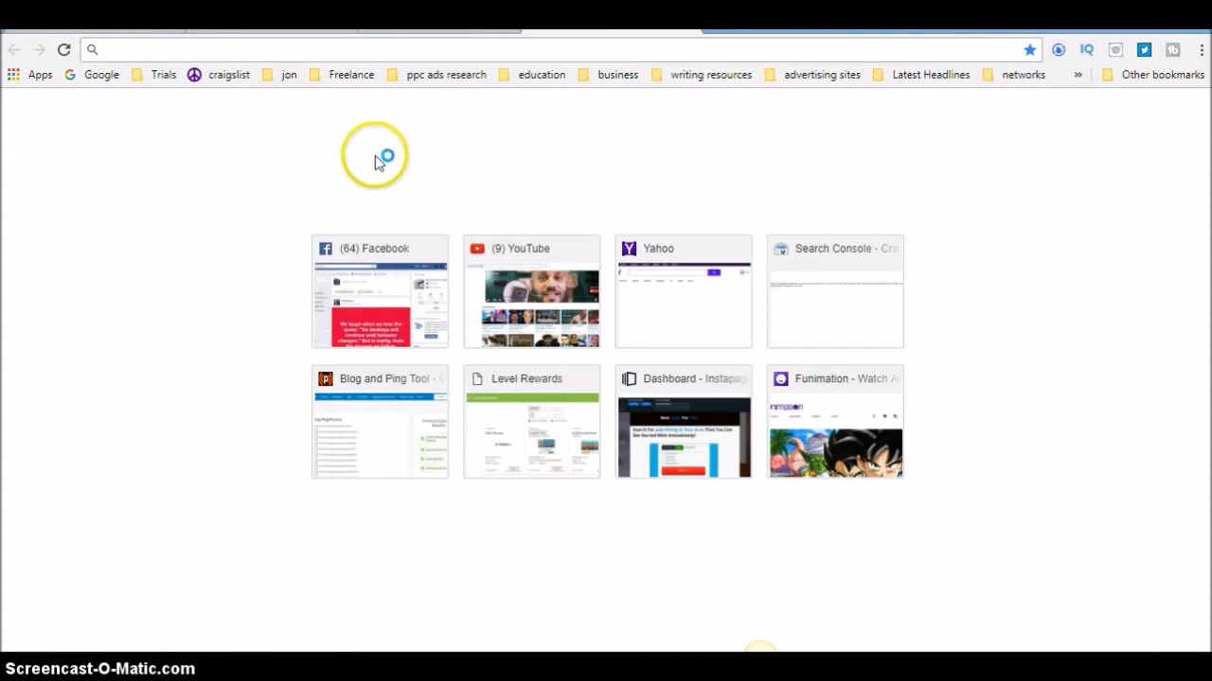
left_click(358, 82)
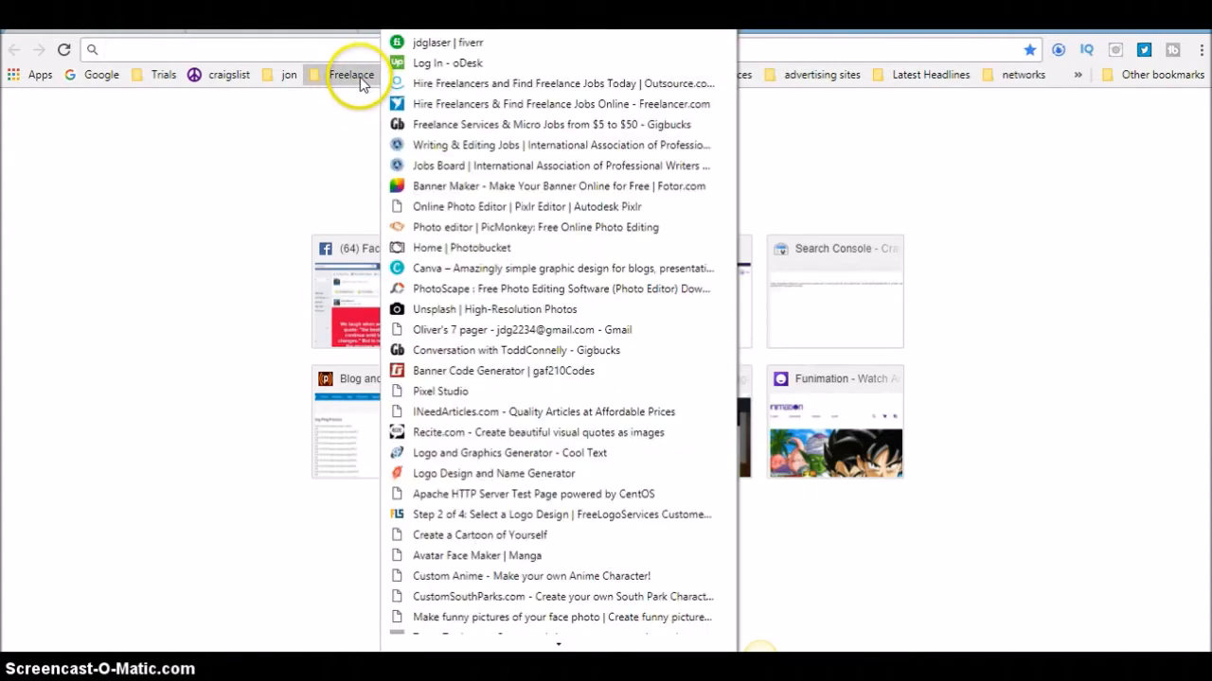
left_click(481, 206)
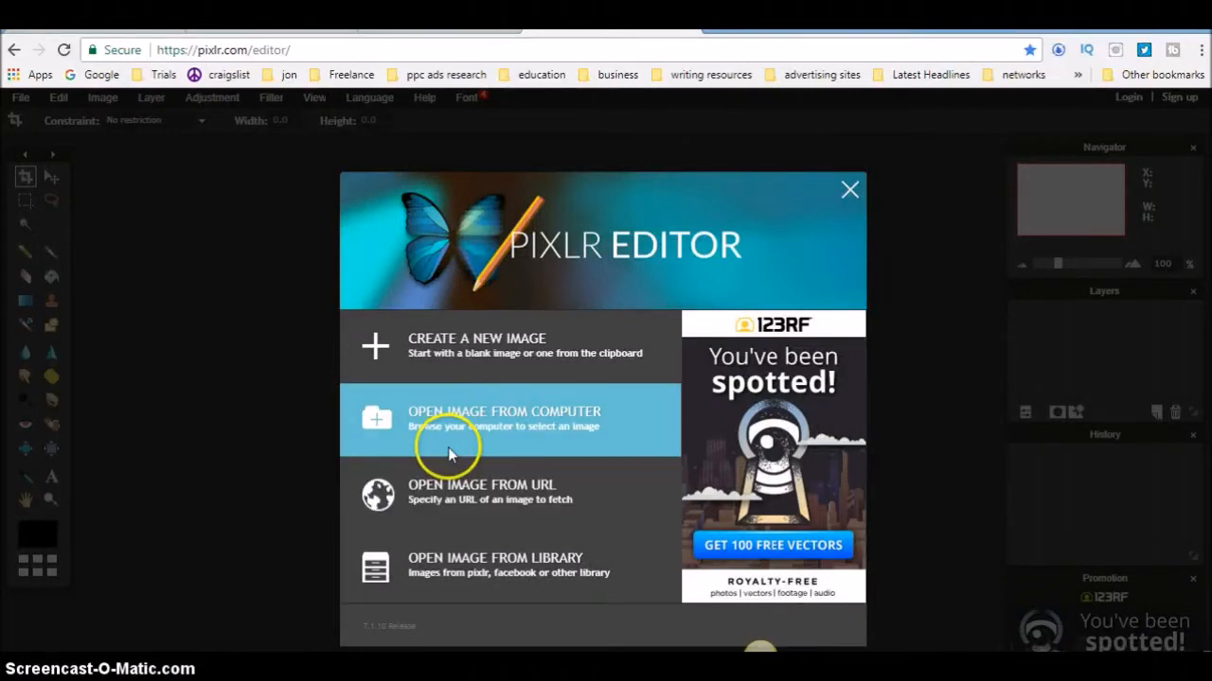
left_click(475, 490)
left_click(557, 358)
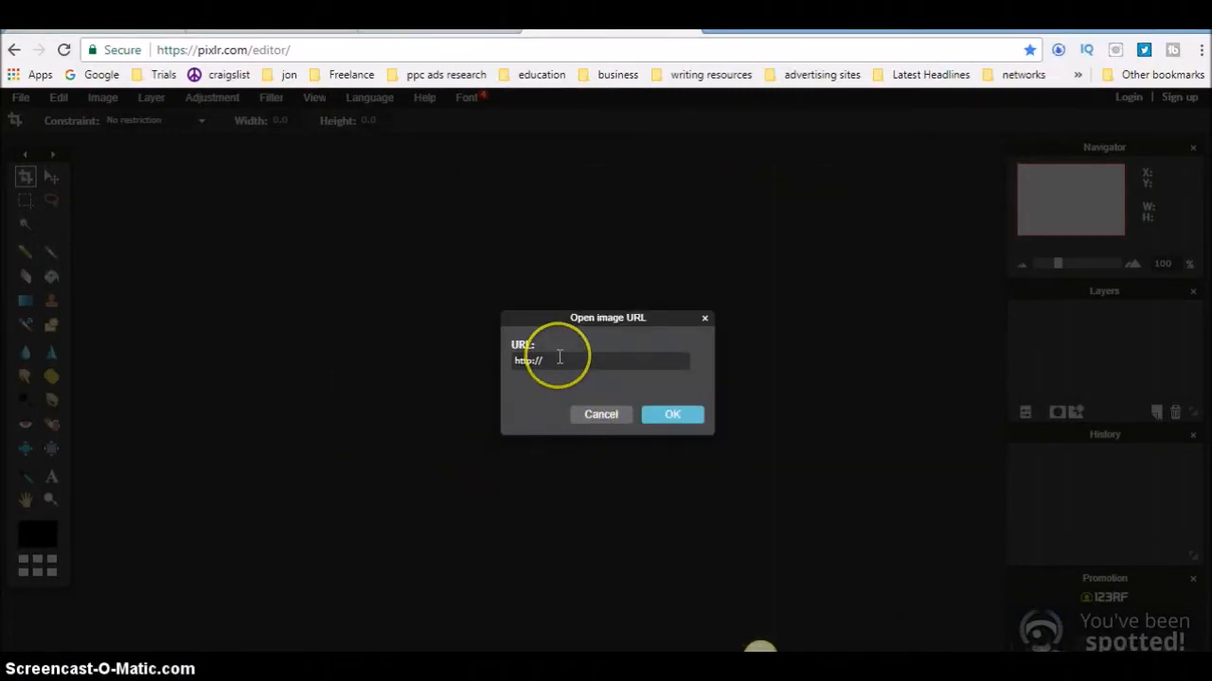
key("BackSpace")
key("BackSpace")
key("BackSpace")
key("BackSpace")
key("BackSpace")
key("BackSpace")
key("BackSpace")
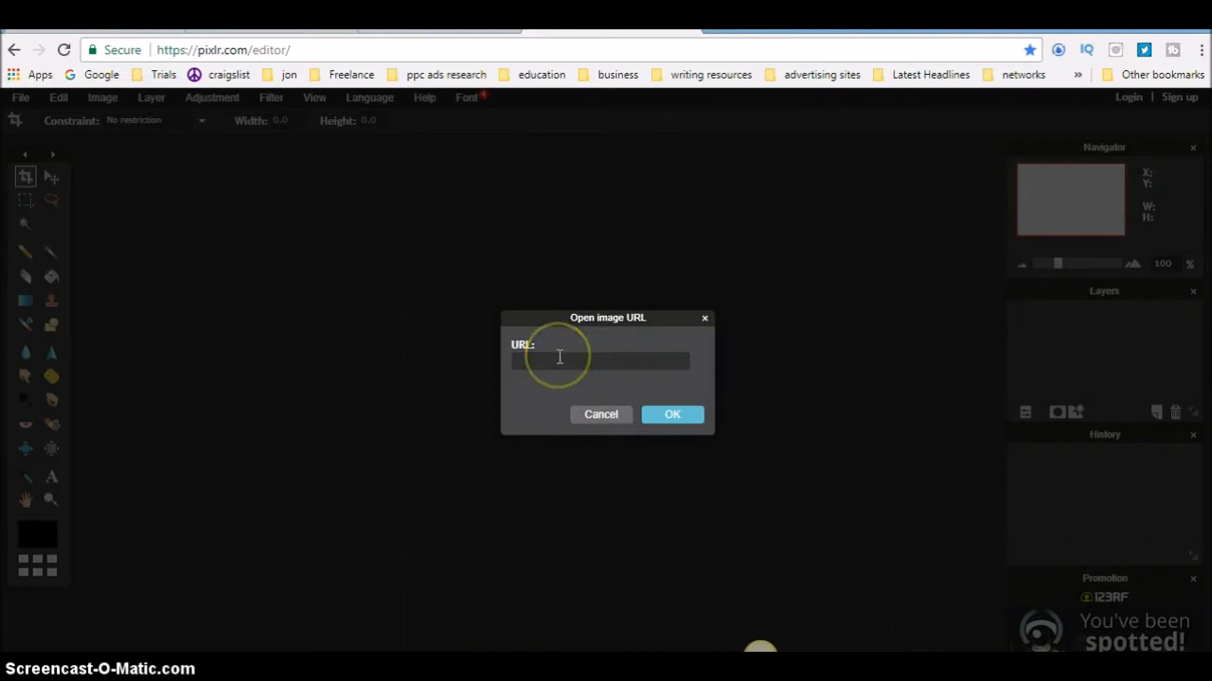
key("ctrl+v")
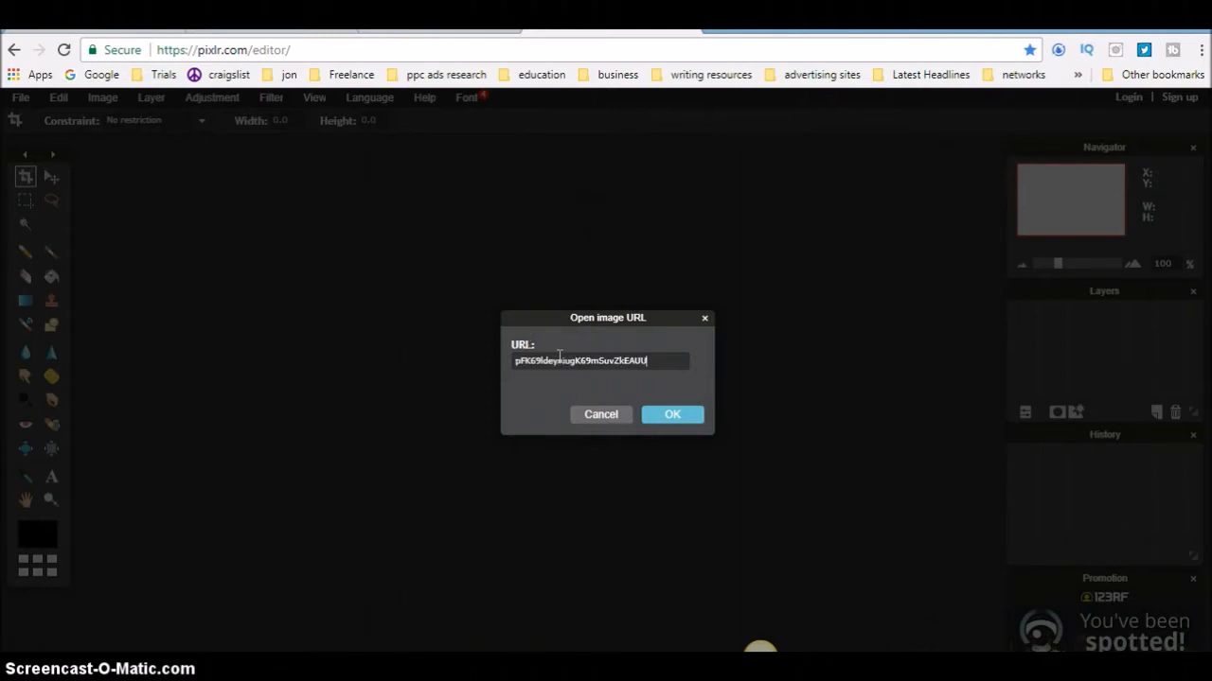
left_click(666, 414)
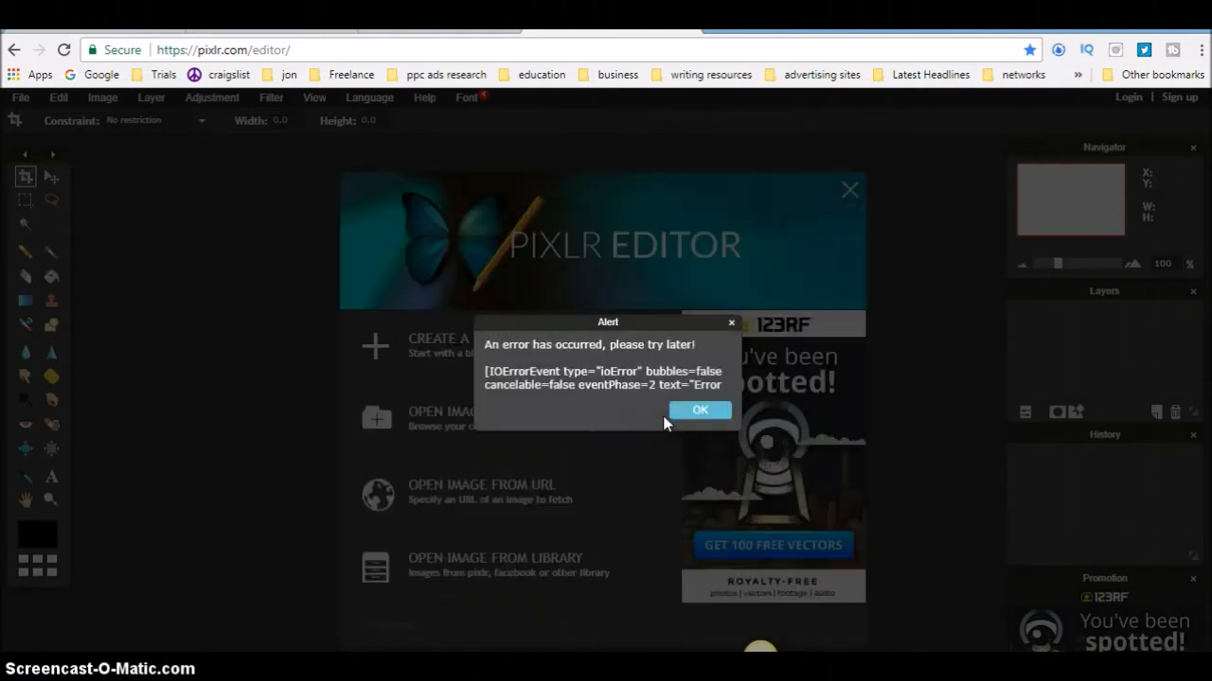
left_click(694, 411)
Step: Start opening an image from a URL again and clear the prefilled address
left_click(511, 493)
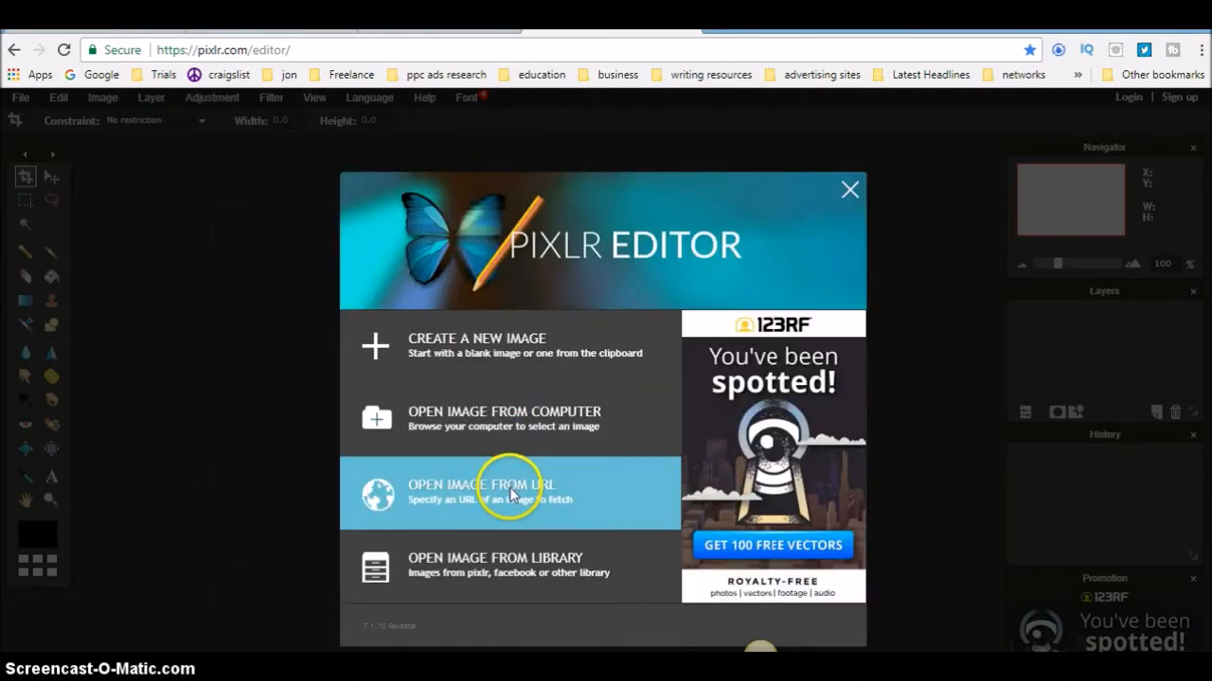
left_click(556, 313)
key("BackSpace")
key("BackSpace")
key("BackSpace")
key("BackSpace")
key("BackSpace")
key("BackSpace")
key("BackSpace")
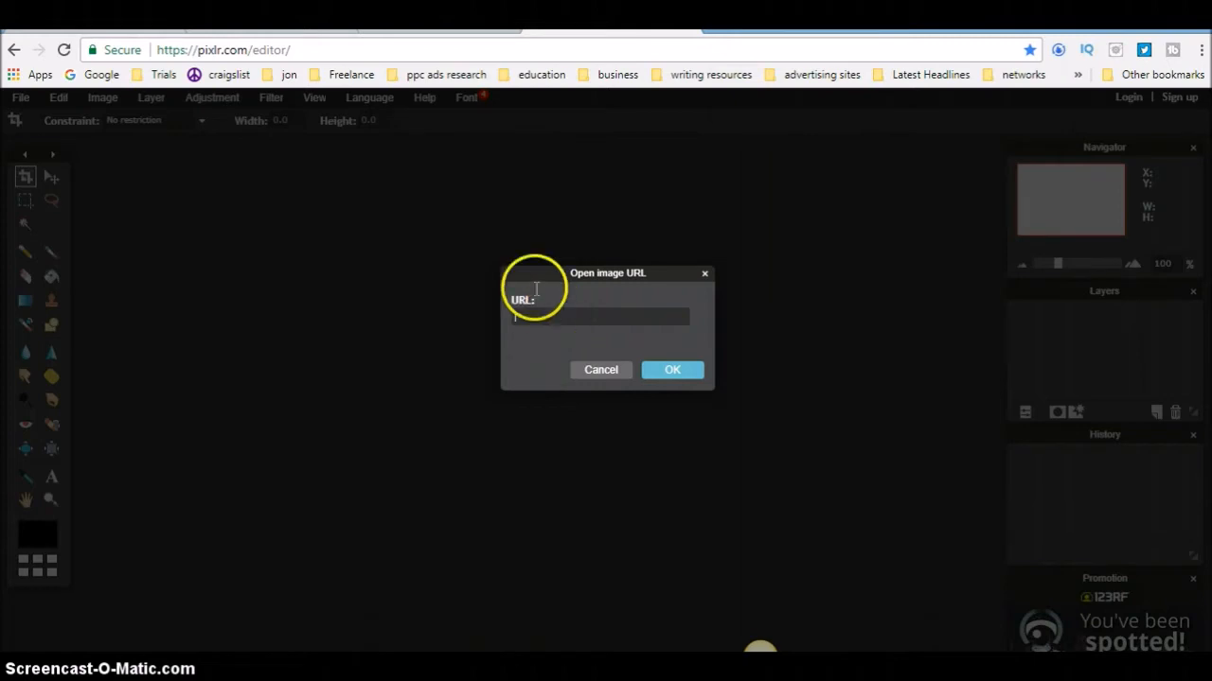
Step: Copy the black image's address from Google again and retry opening it by URL in Pixlr
left_click(317, 24)
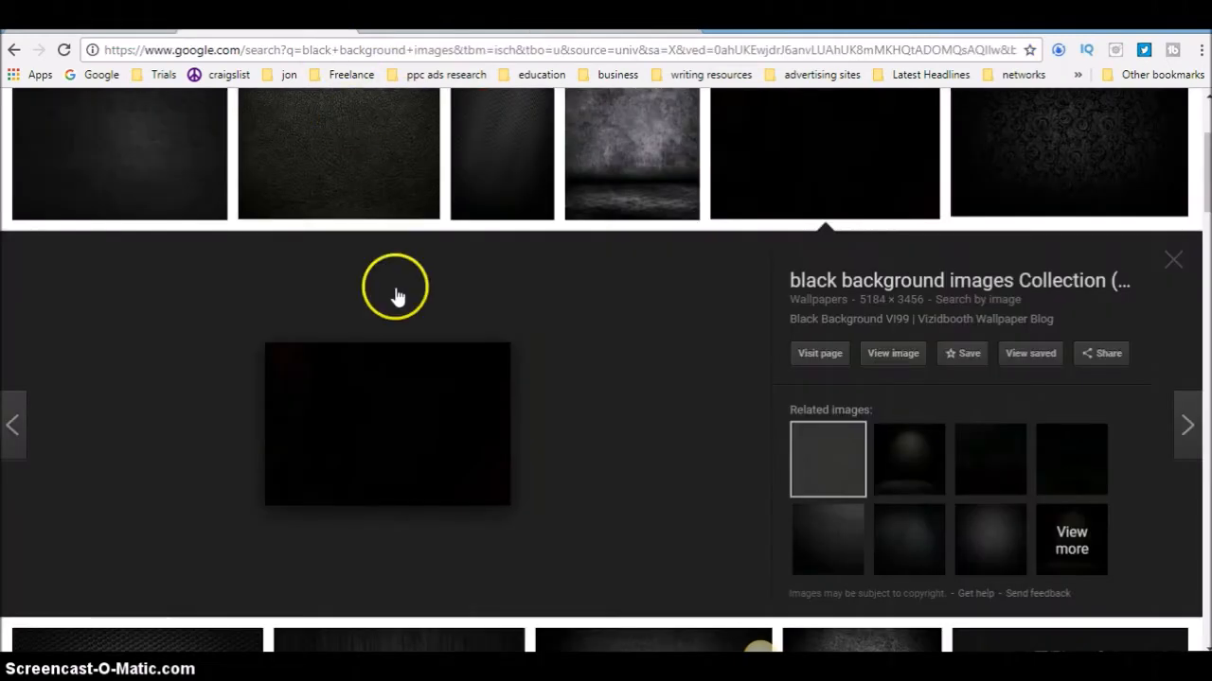
right_click(394, 380)
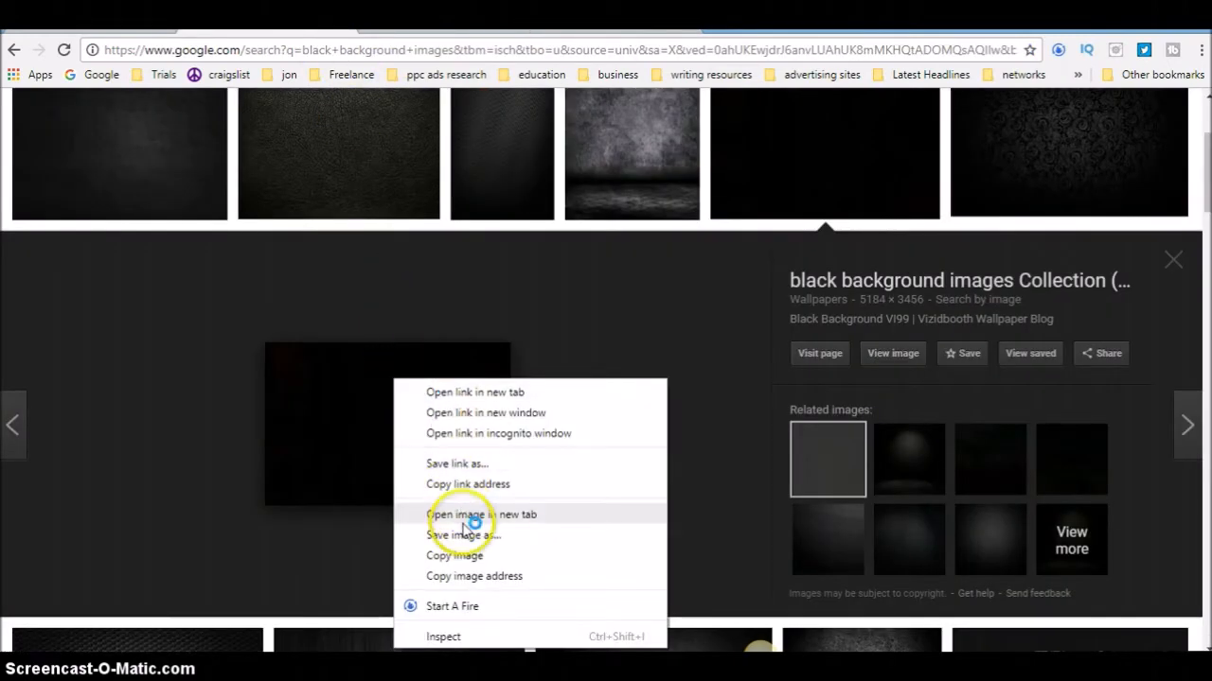
left_click(470, 575)
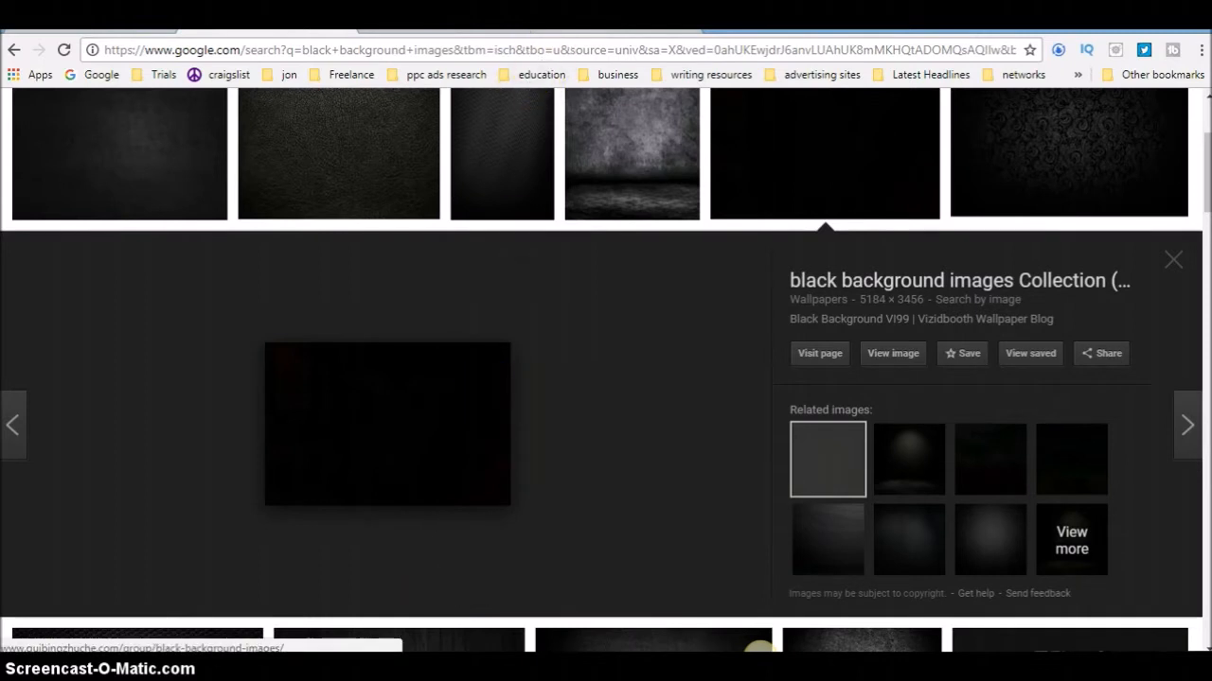
left_click(610, 28)
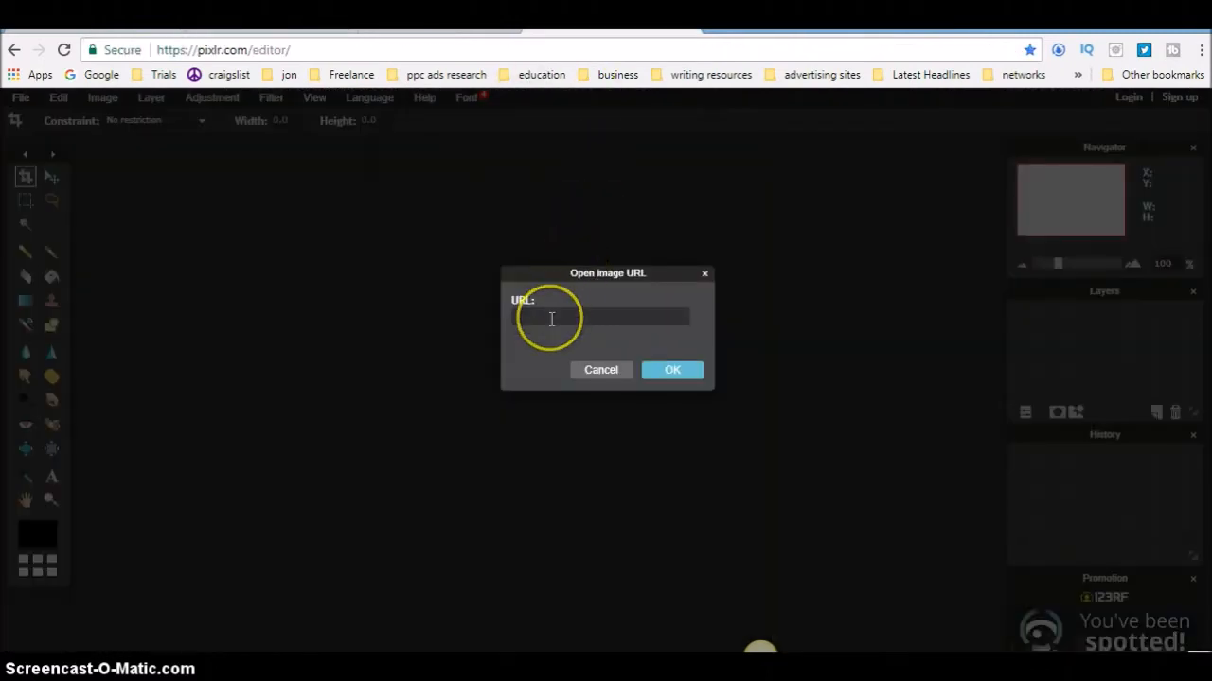
left_click(551, 319)
key("ctrl+v")
left_click(666, 368)
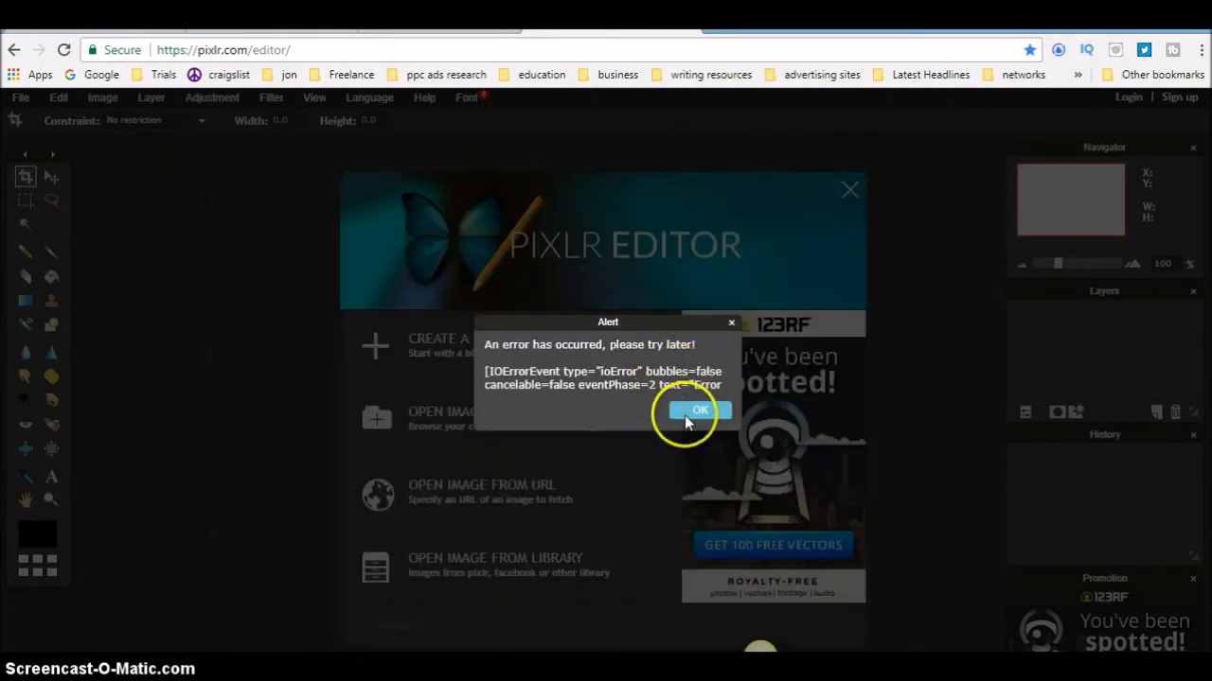
left_click(684, 410)
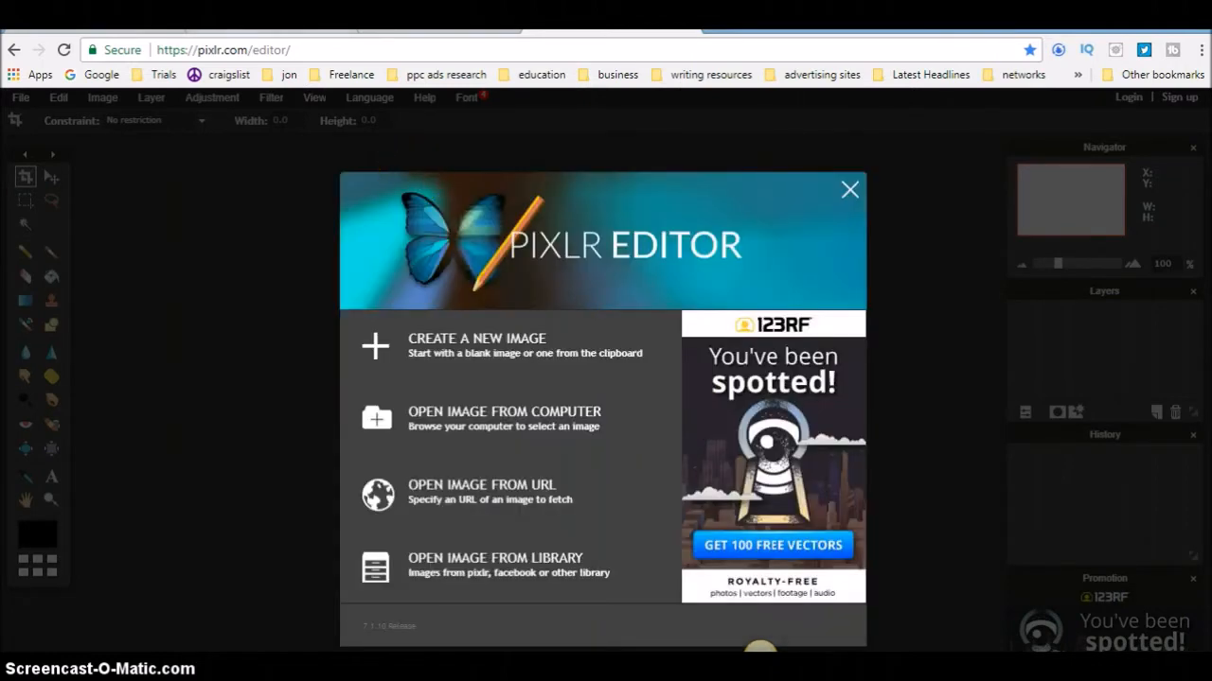
Step: Save the black image from the Google results as "black back ground.jpg" and open that file in Pixlr
left_click(265, 30)
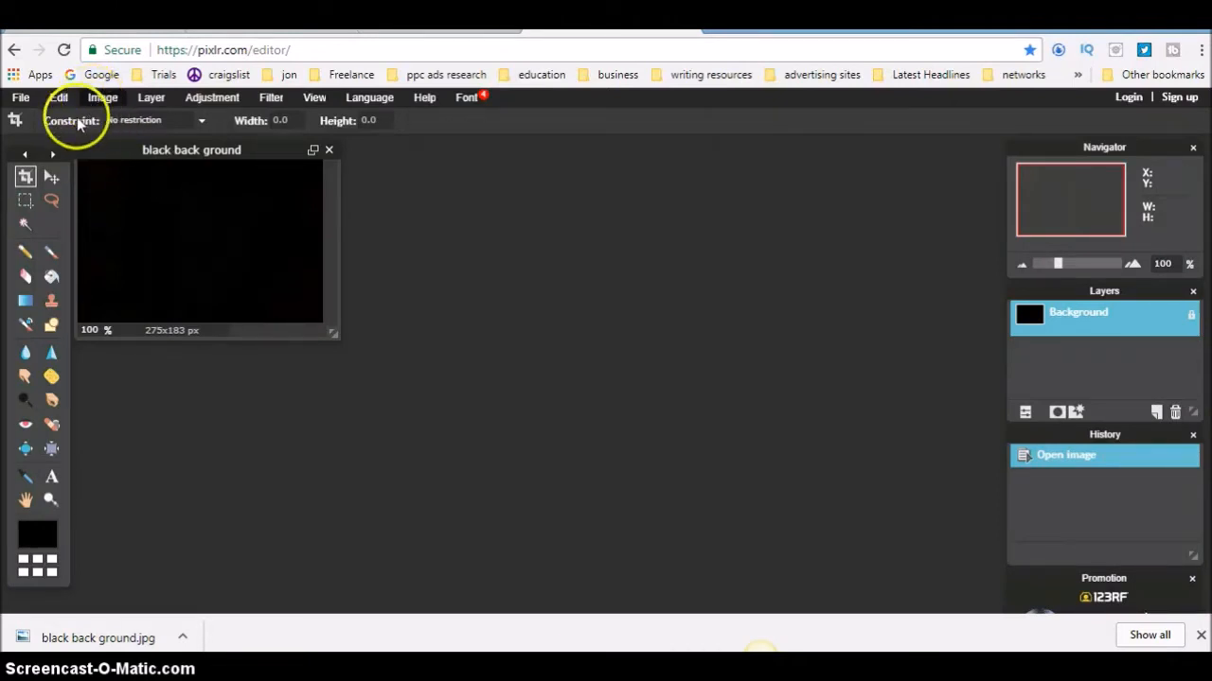
left_click(21, 97)
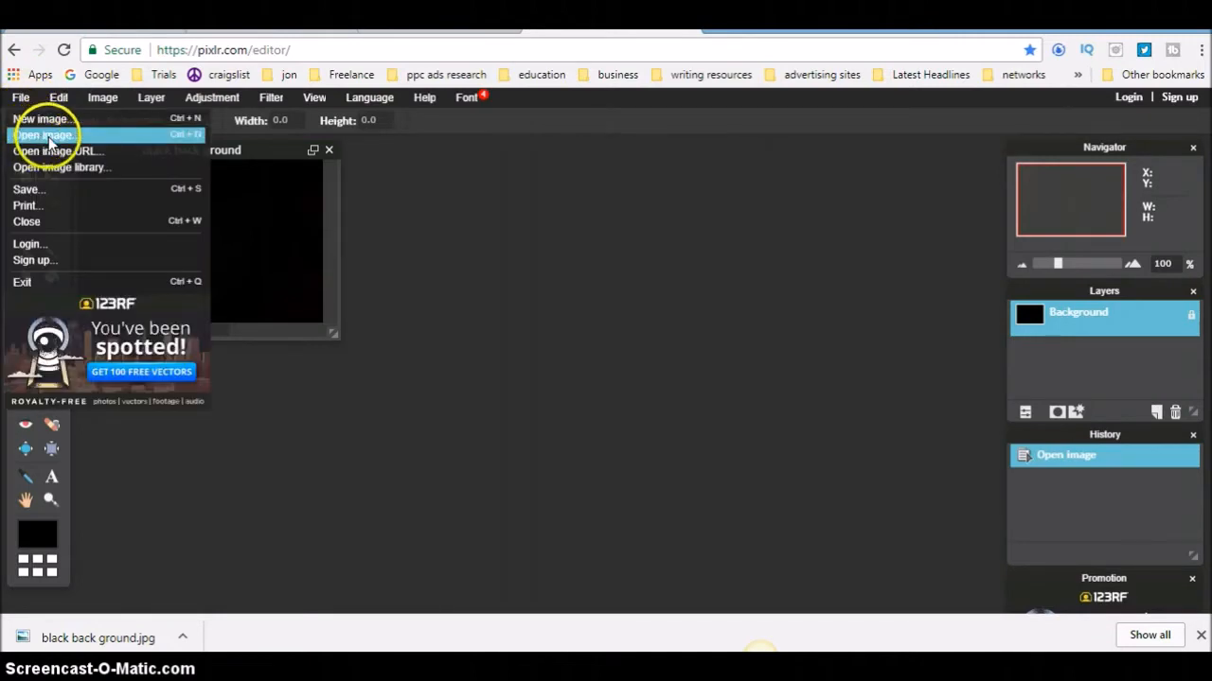
left_click(447, 216)
Step: Resize the image to 1280 × 720 pixels with proportions unconstrained, and maximize its window
left_click(103, 97)
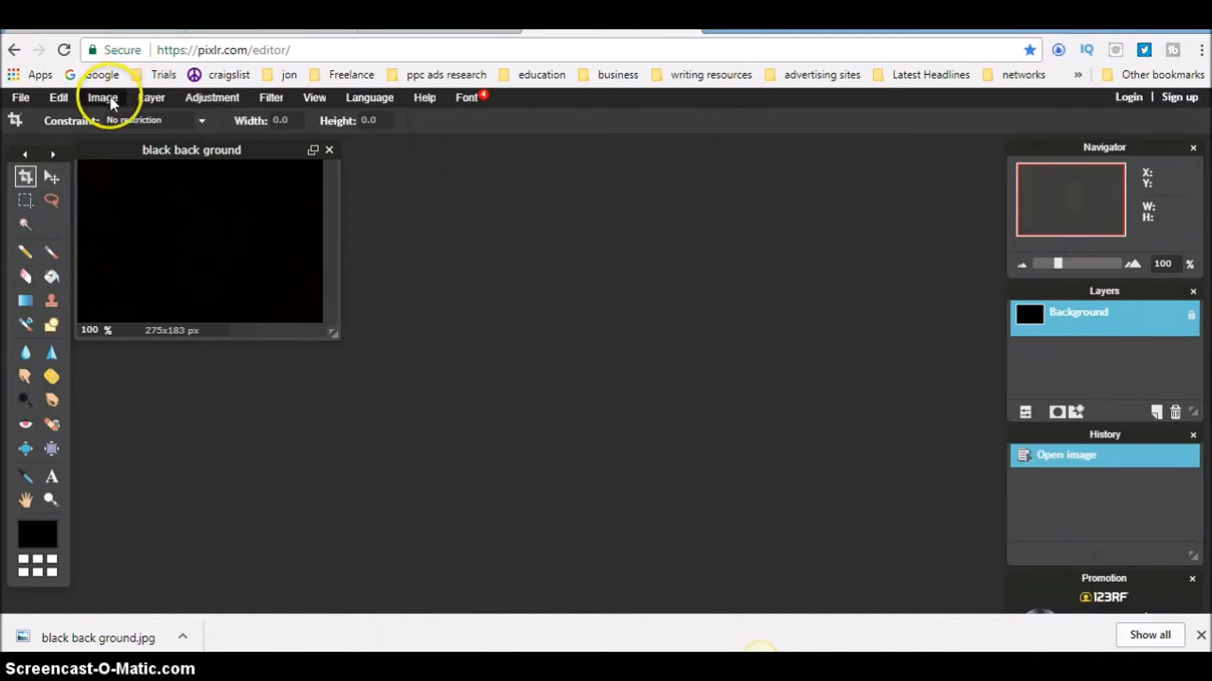
left_click(129, 122)
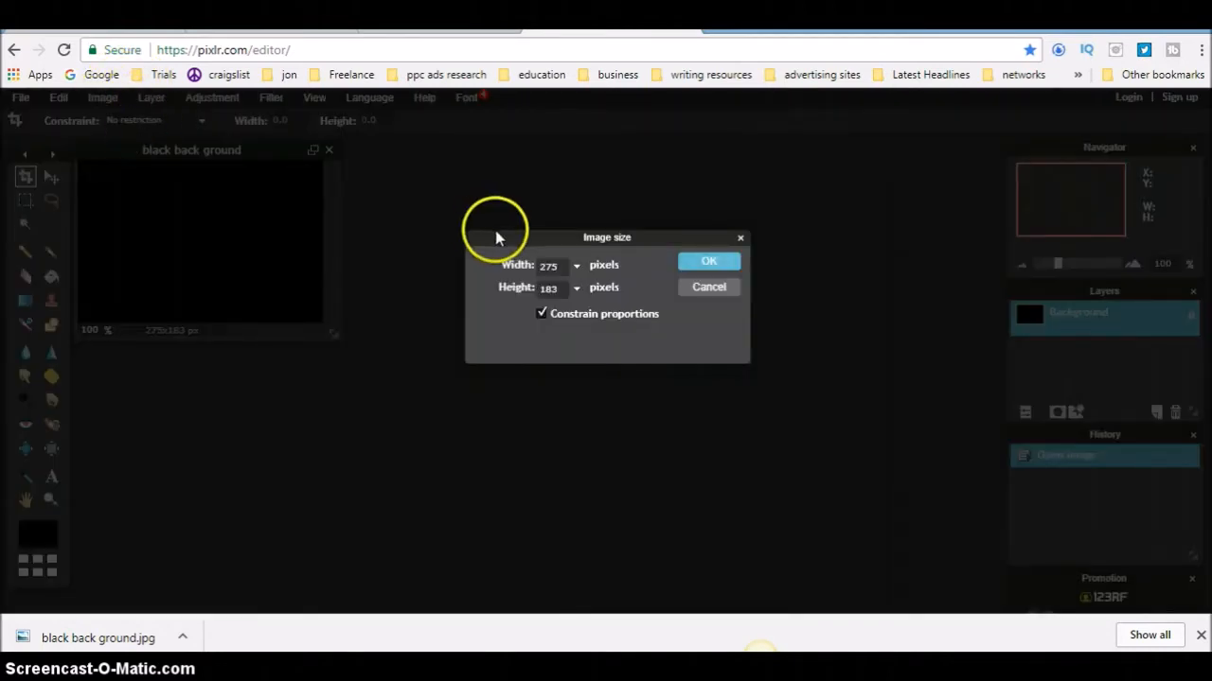
double_click(560, 268)
key("BackSpace")
type("1280")
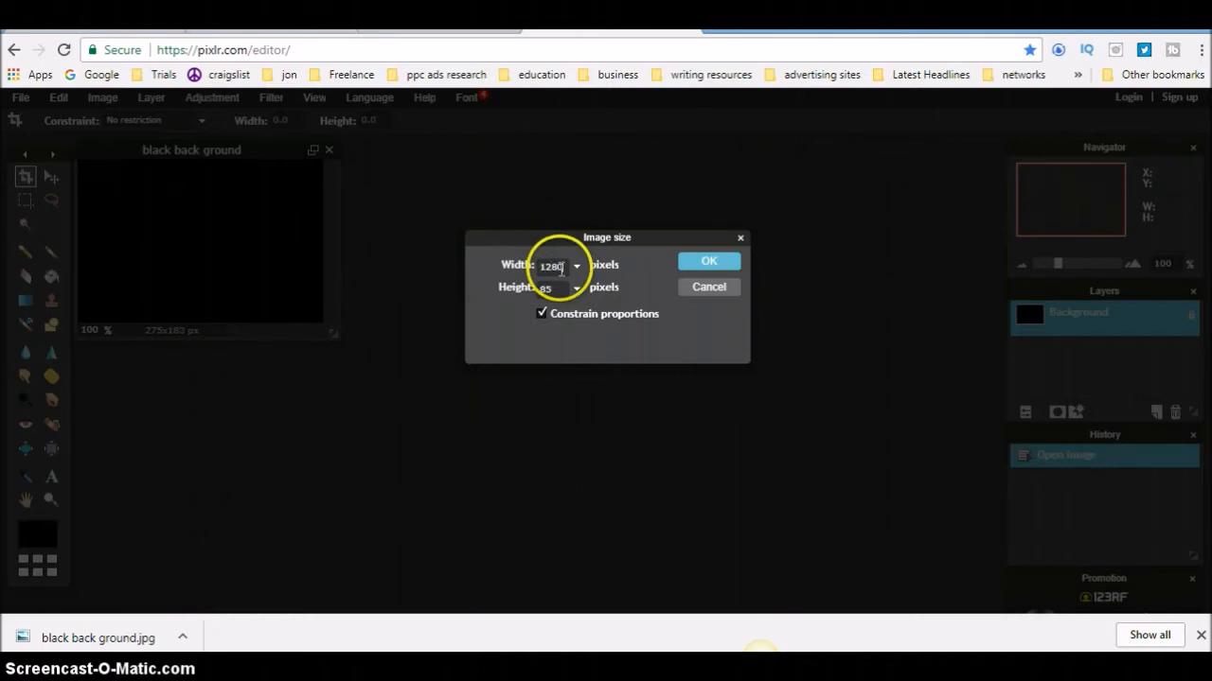
left_click(549, 299)
left_click(542, 314)
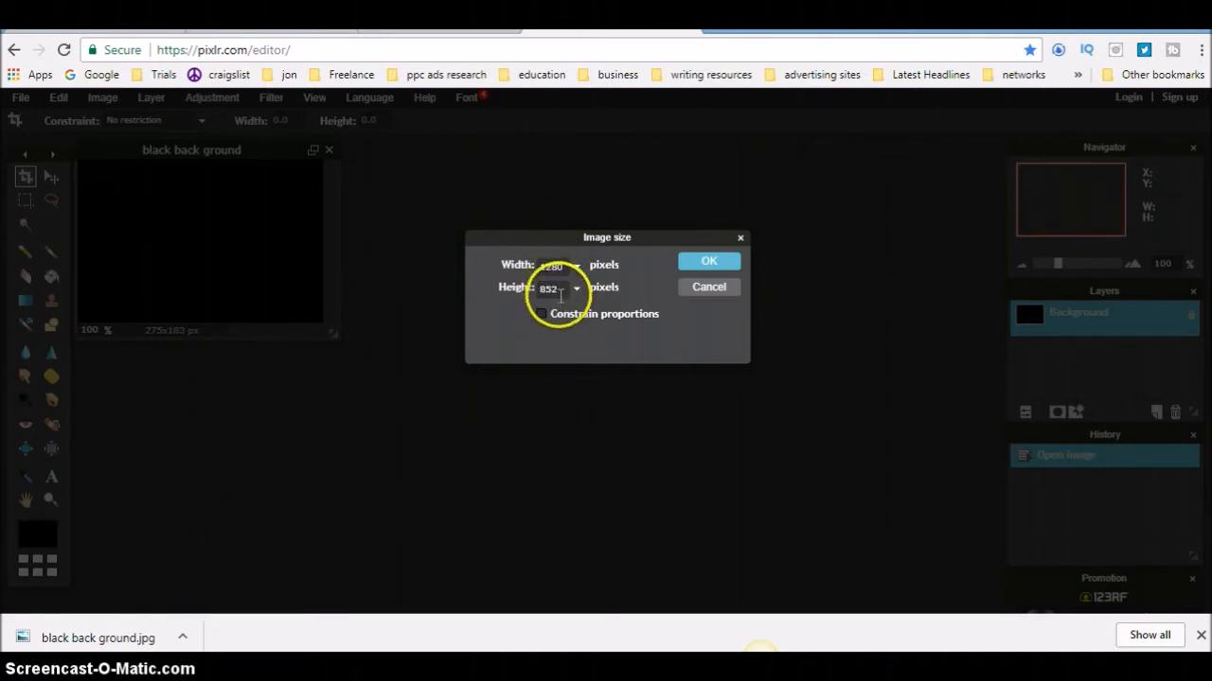
key("BackSpace")
key("BackSpace")
key("BackSpace")
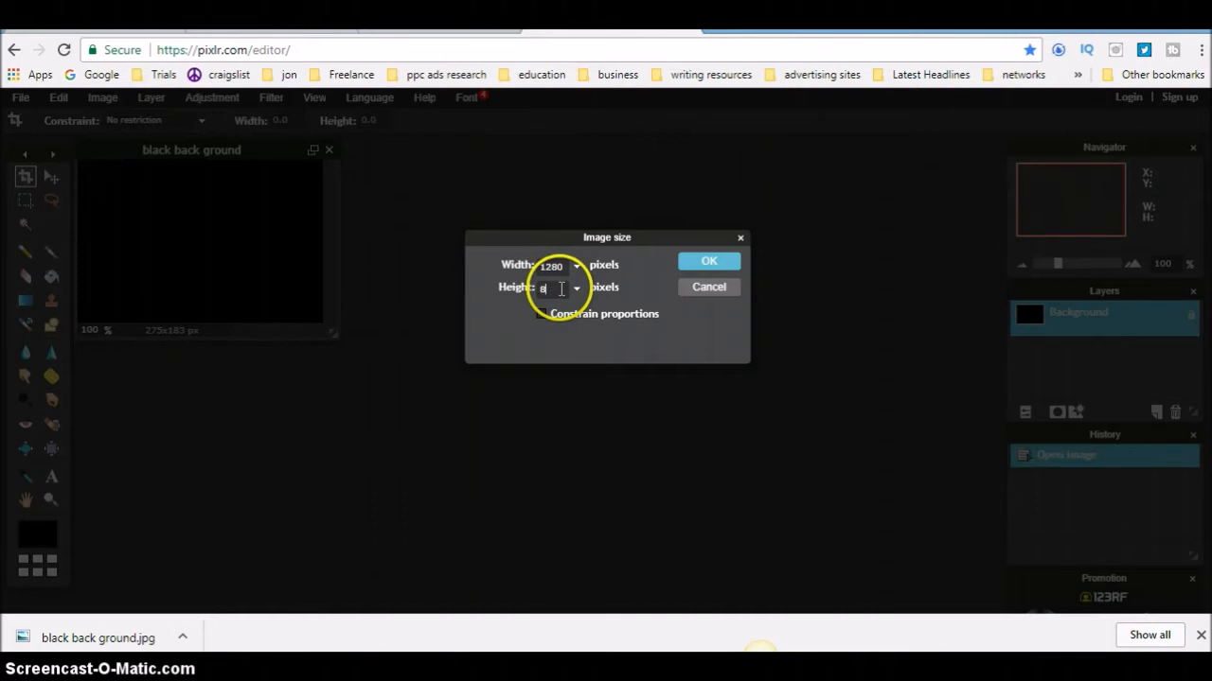
type("720")
left_click(690, 264)
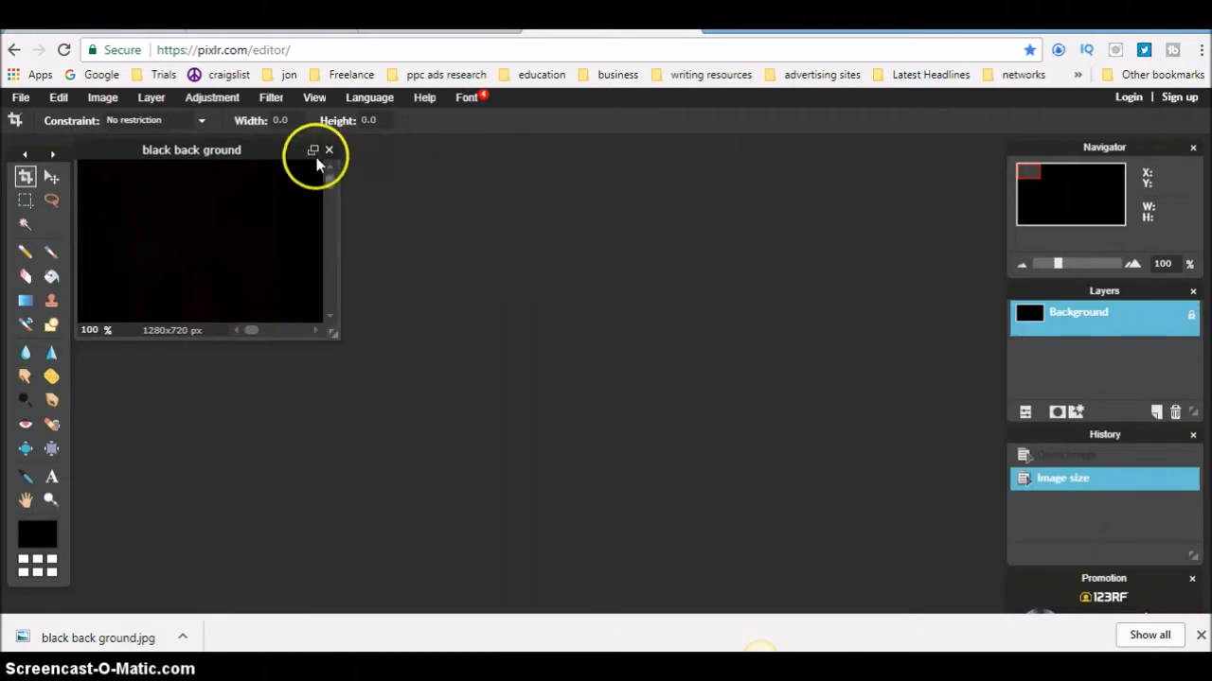
left_click(312, 151)
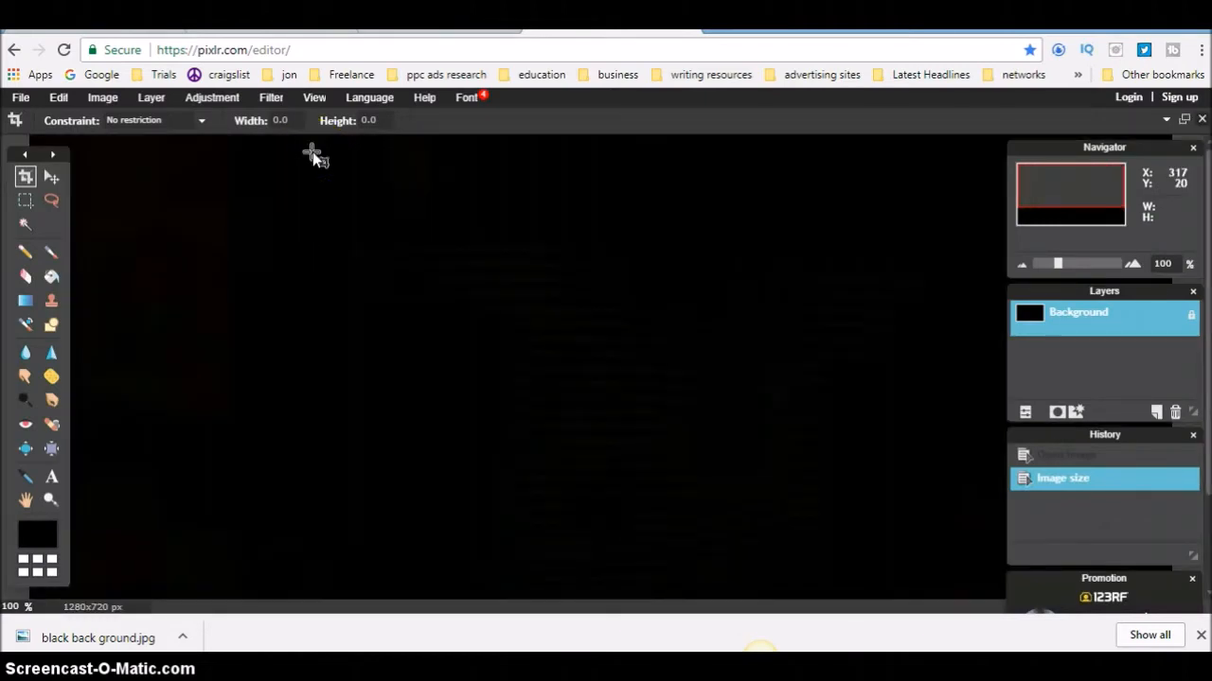
scroll(312, 152, "down", 3)
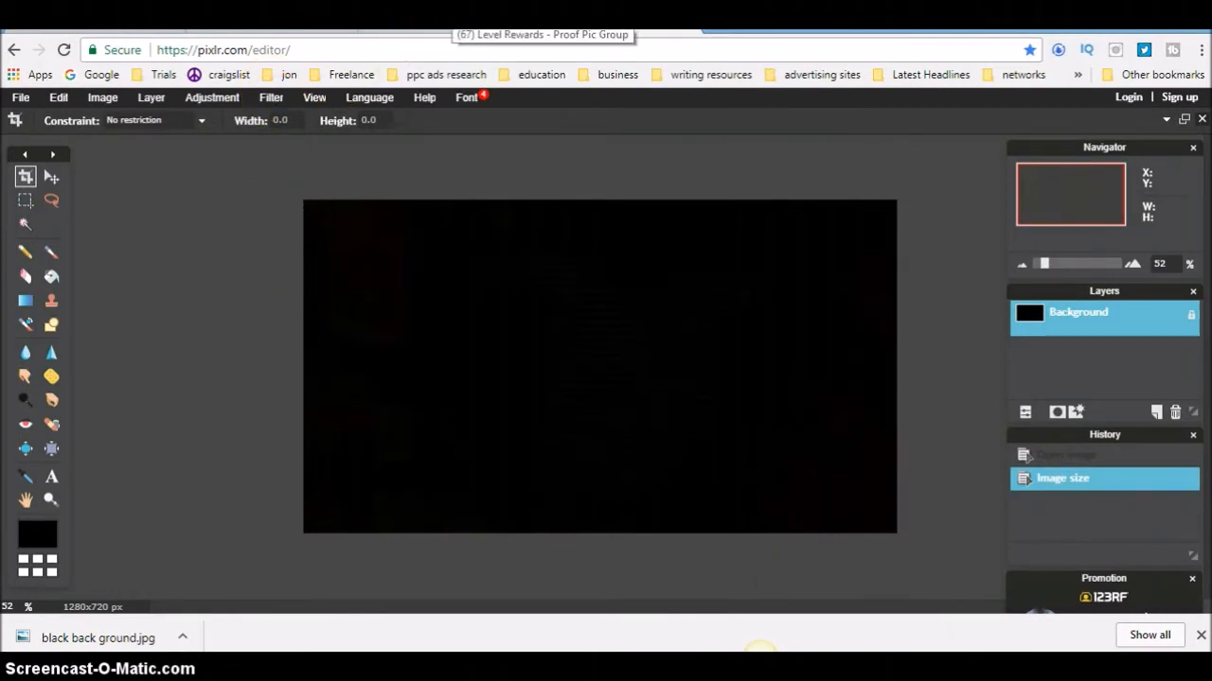
Step: Switch to the Level Rewards - Proof Pic Group on Facebook and browse the group's photos
left_click(530, 26)
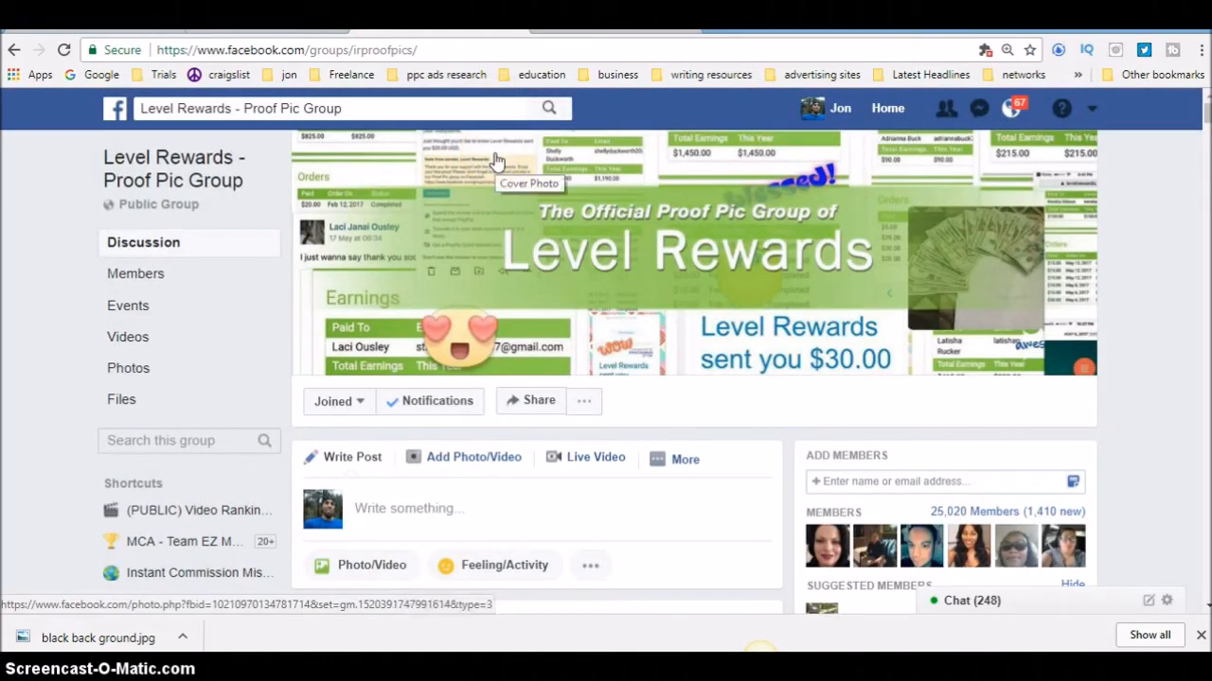
left_click(132, 367)
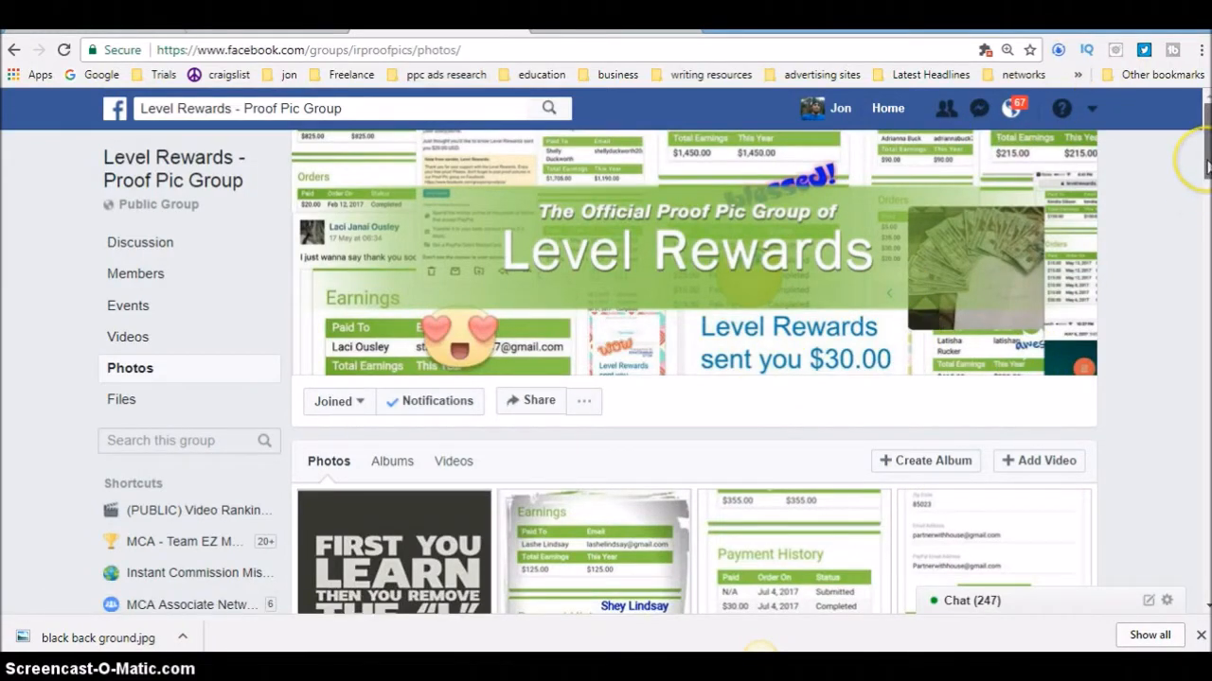
left_click_drag(1206, 165, 1206, 204)
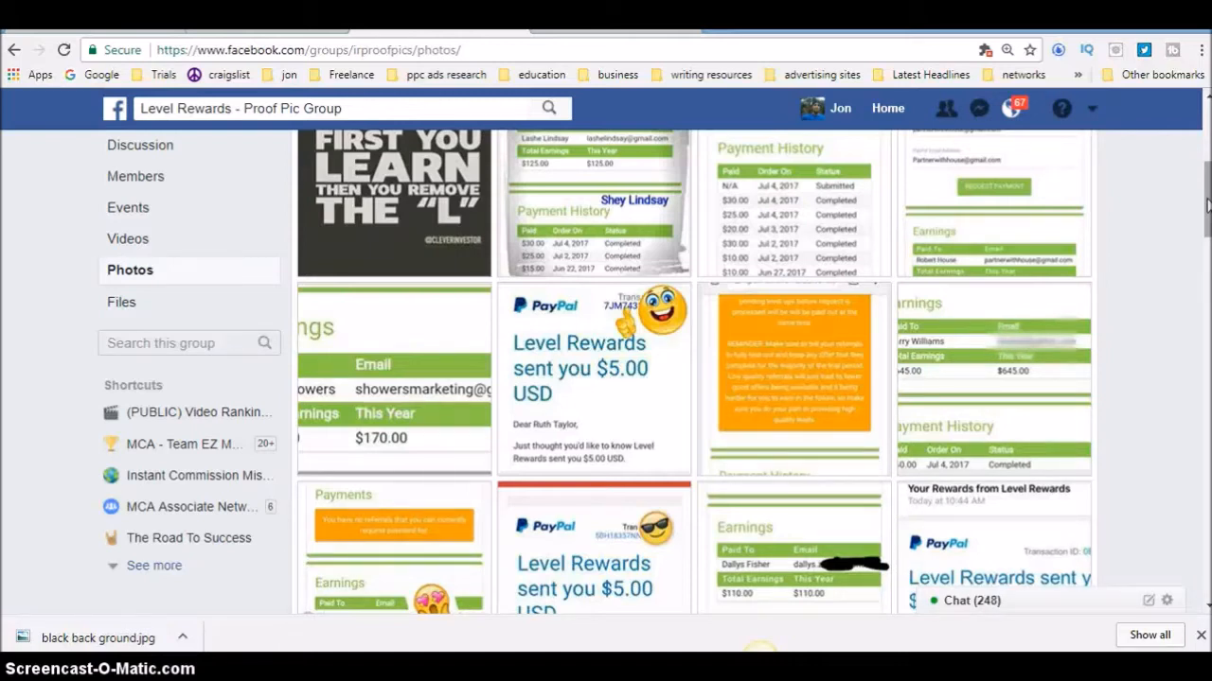
Step: Browse the group's photos and copy the image address of the $140.00 payment proof with the pink heart
left_click_drag(1207, 186, 1207, 245)
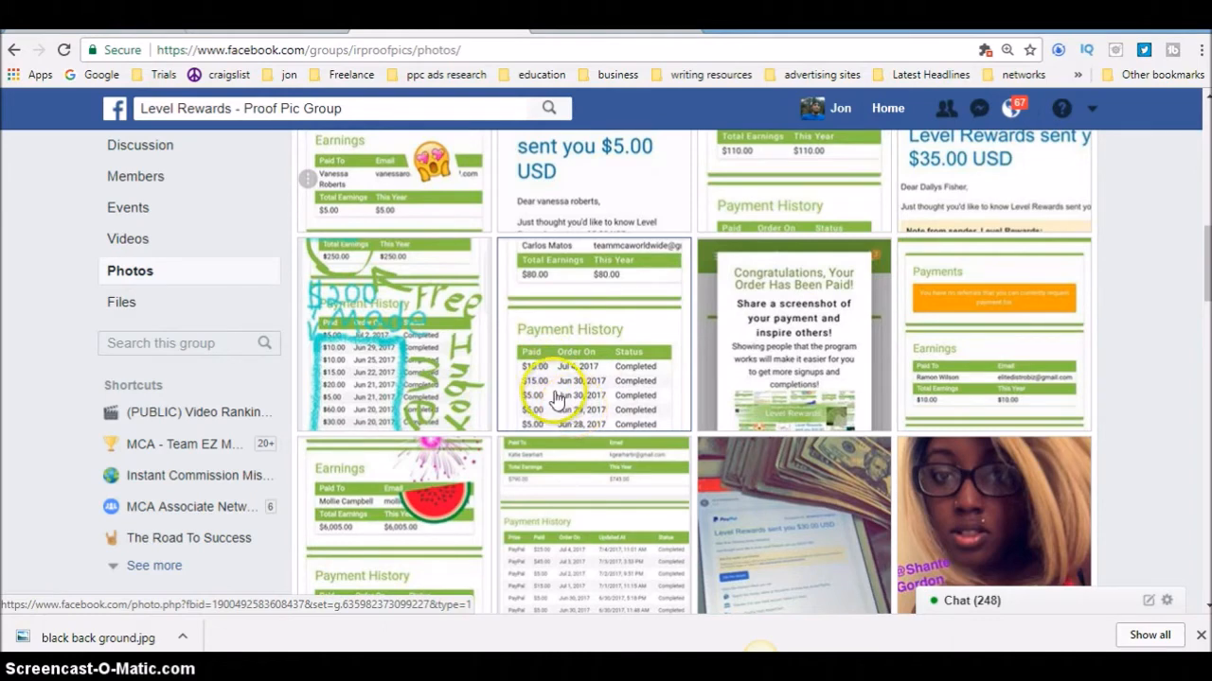
left_click_drag(1208, 245, 1208, 434)
left_click_drag(1208, 248, 1208, 238)
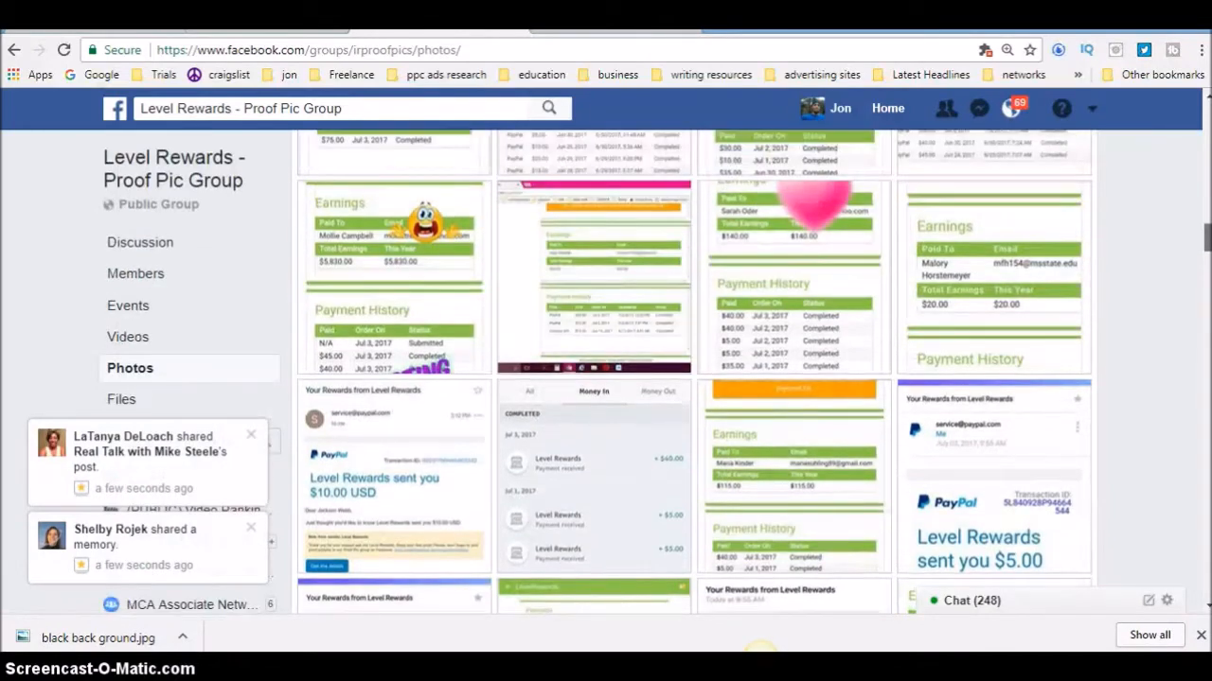
left_click(795, 324)
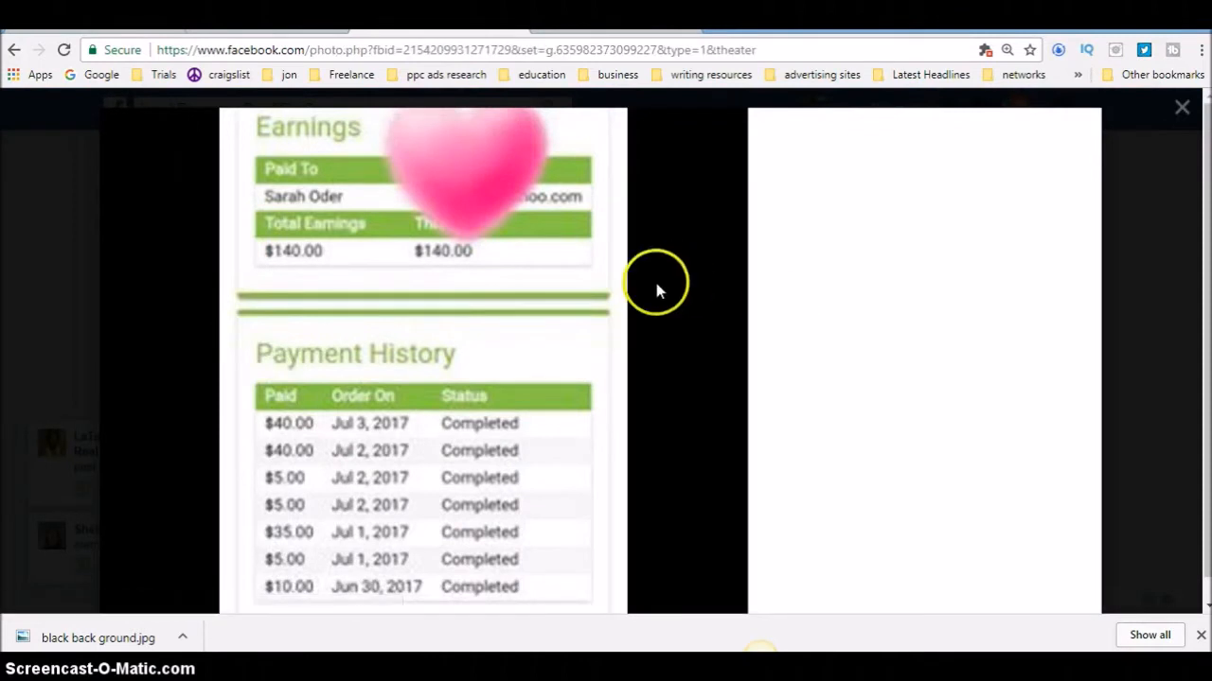
right_click(386, 350)
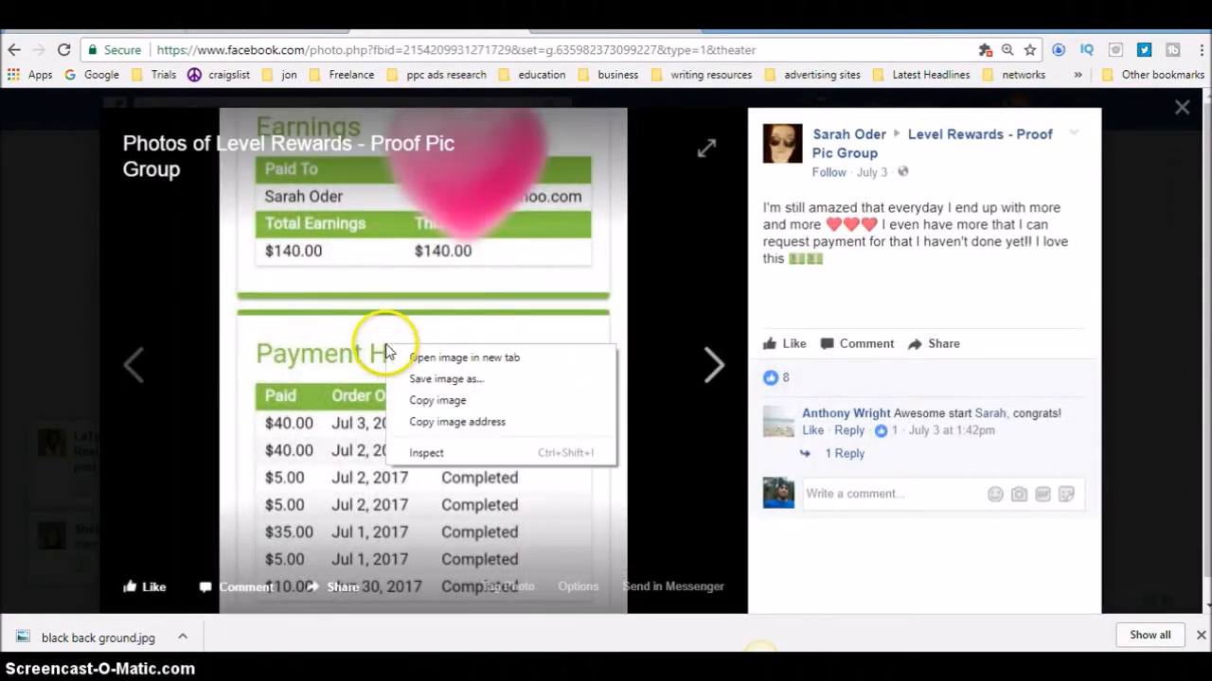
left_click(445, 422)
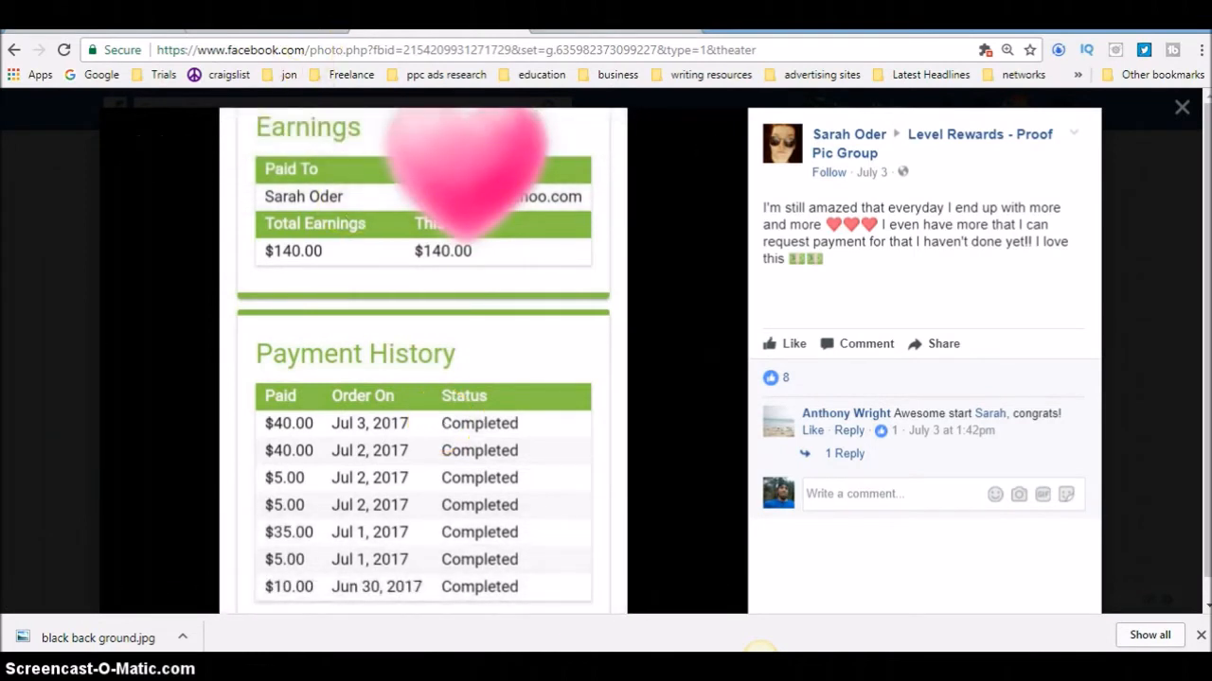
Step: Switch to Pixlr and open the payment proof picture by its copied URL
left_click(701, 32)
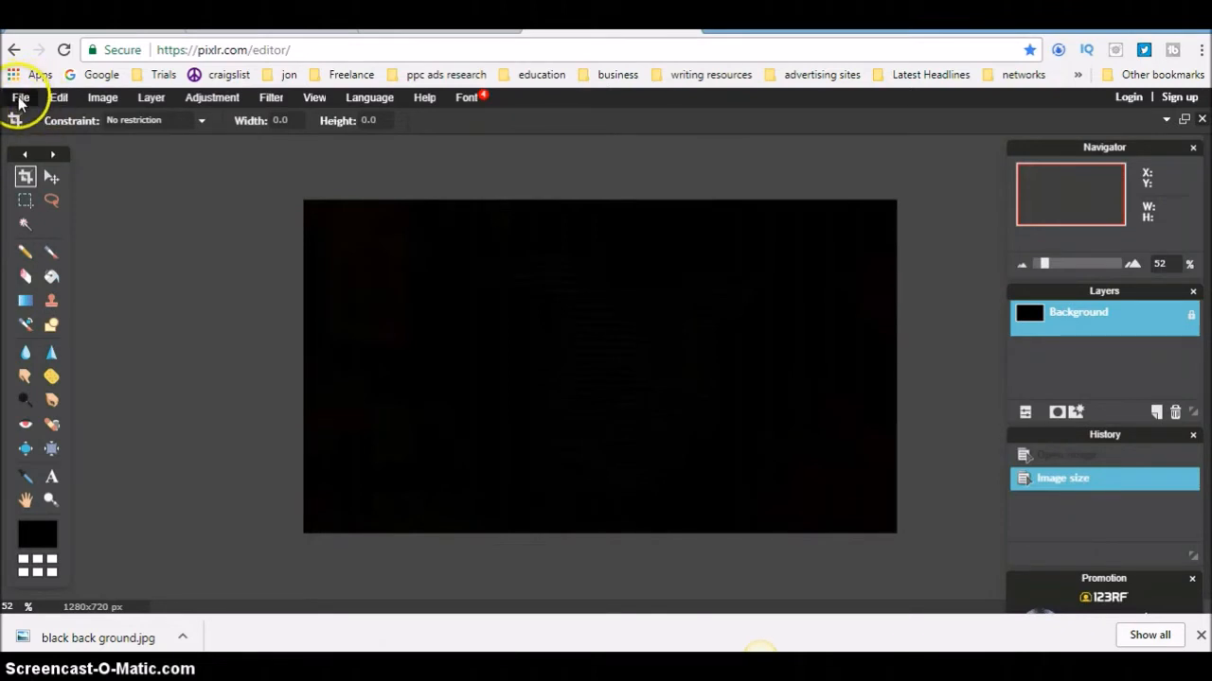
left_click(19, 98)
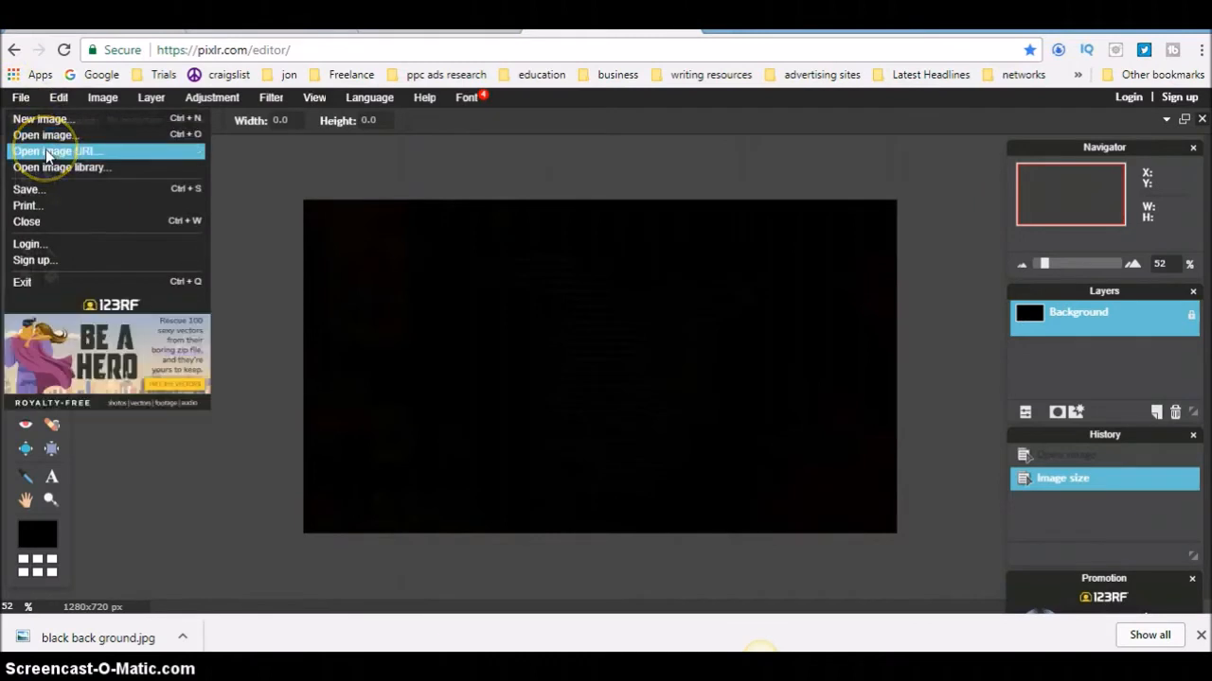
left_click(46, 152)
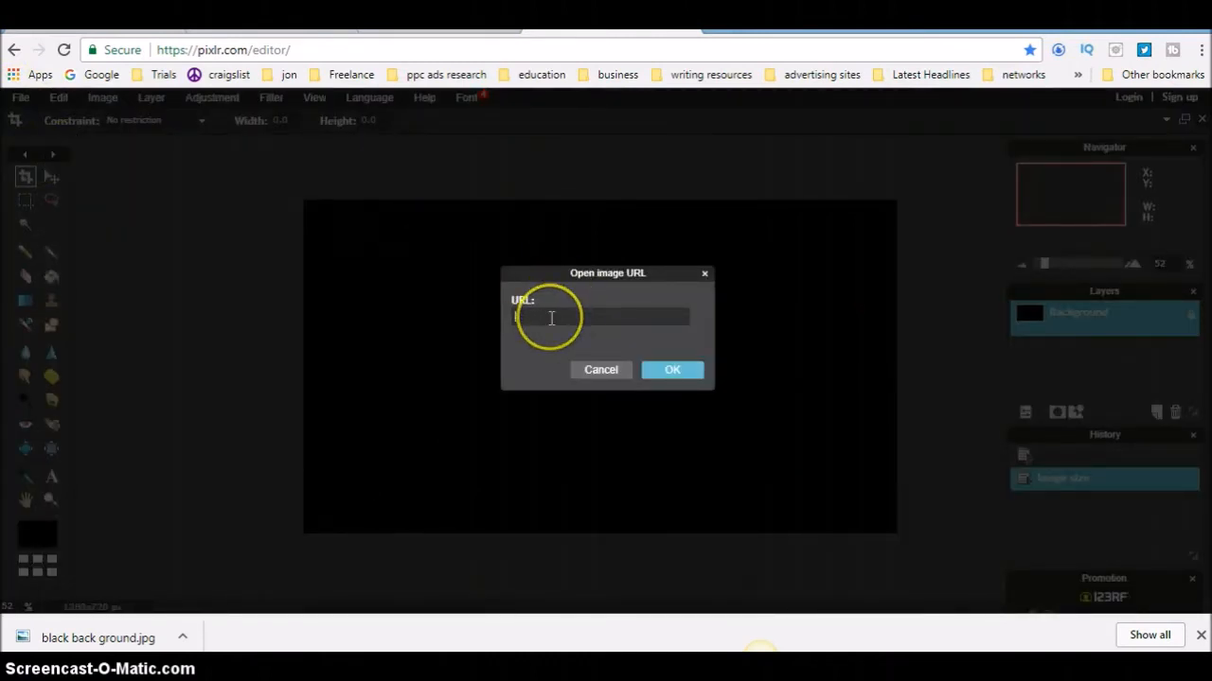
key("ctrl+v")
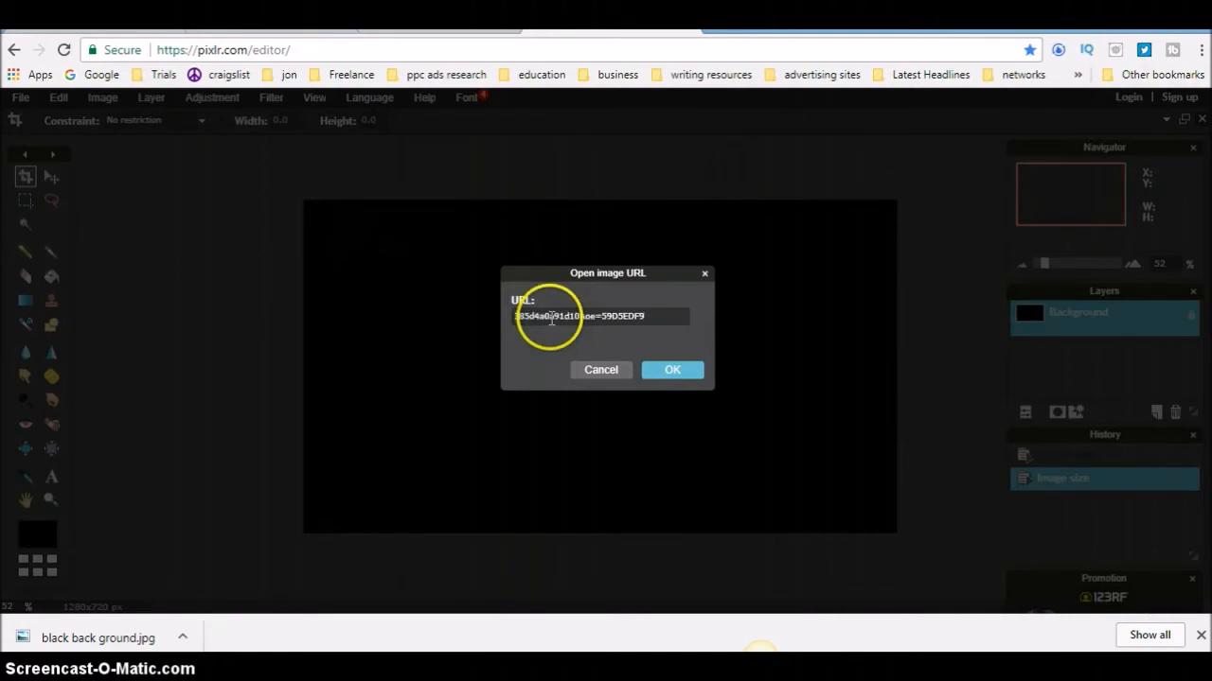
left_click(667, 371)
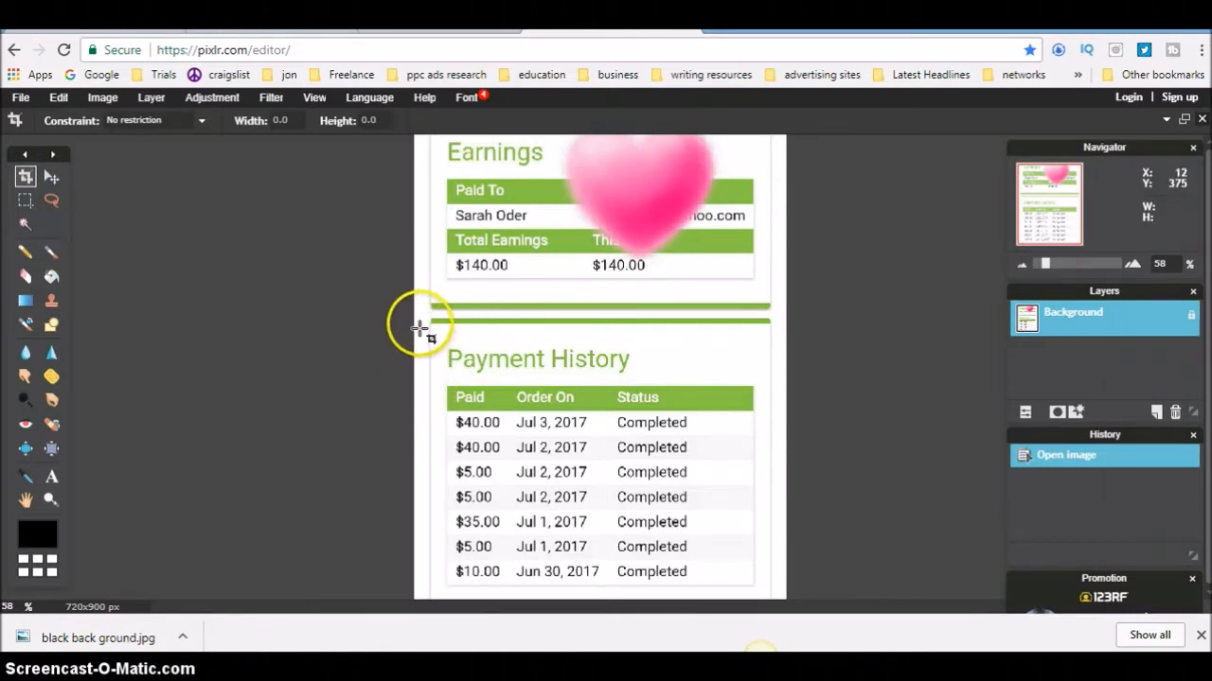
Step: Crop the picture to its full-width Payment History section, about 719 × 578 pixels
left_click_drag(416, 303, 798, 600)
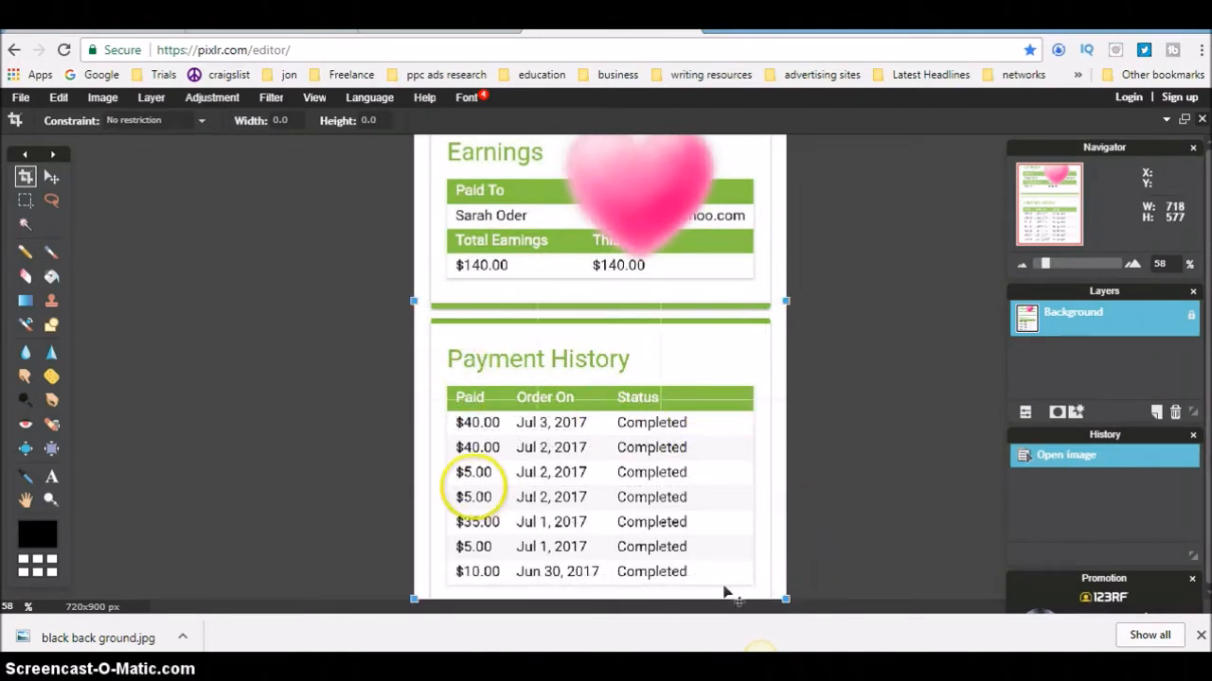
left_click(281, 326)
left_click(549, 387)
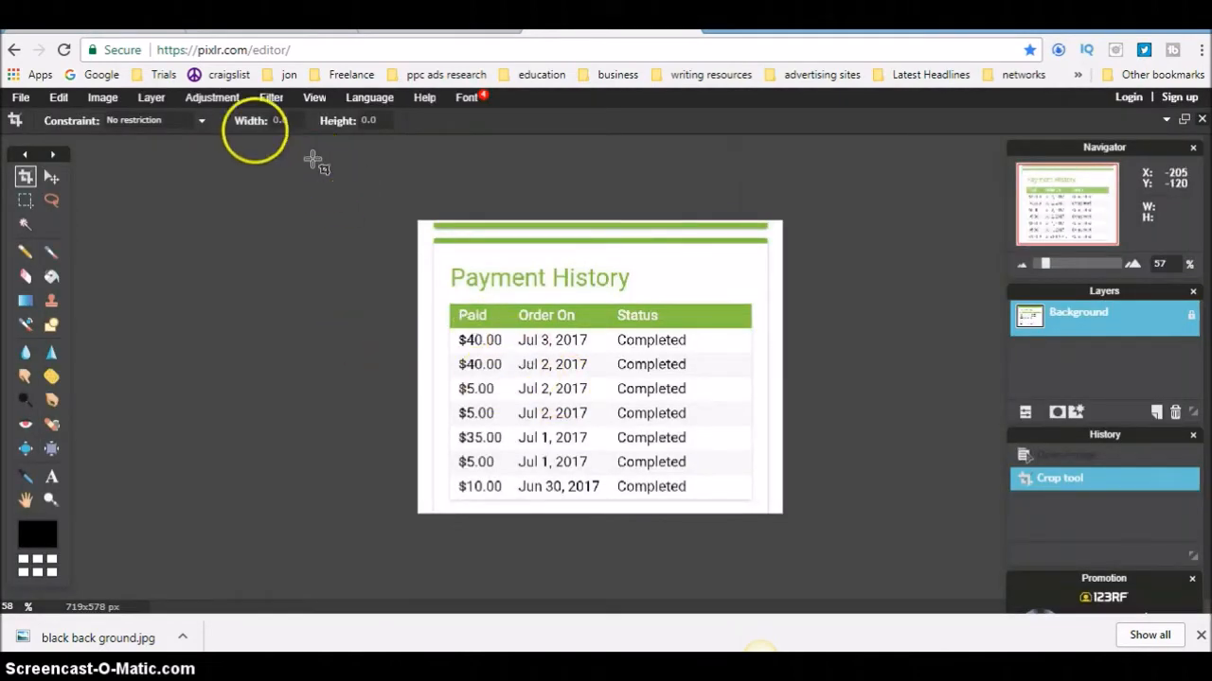
Step: Resize the cropped picture to 400 pixels wide with proportions constrained
left_click(102, 97)
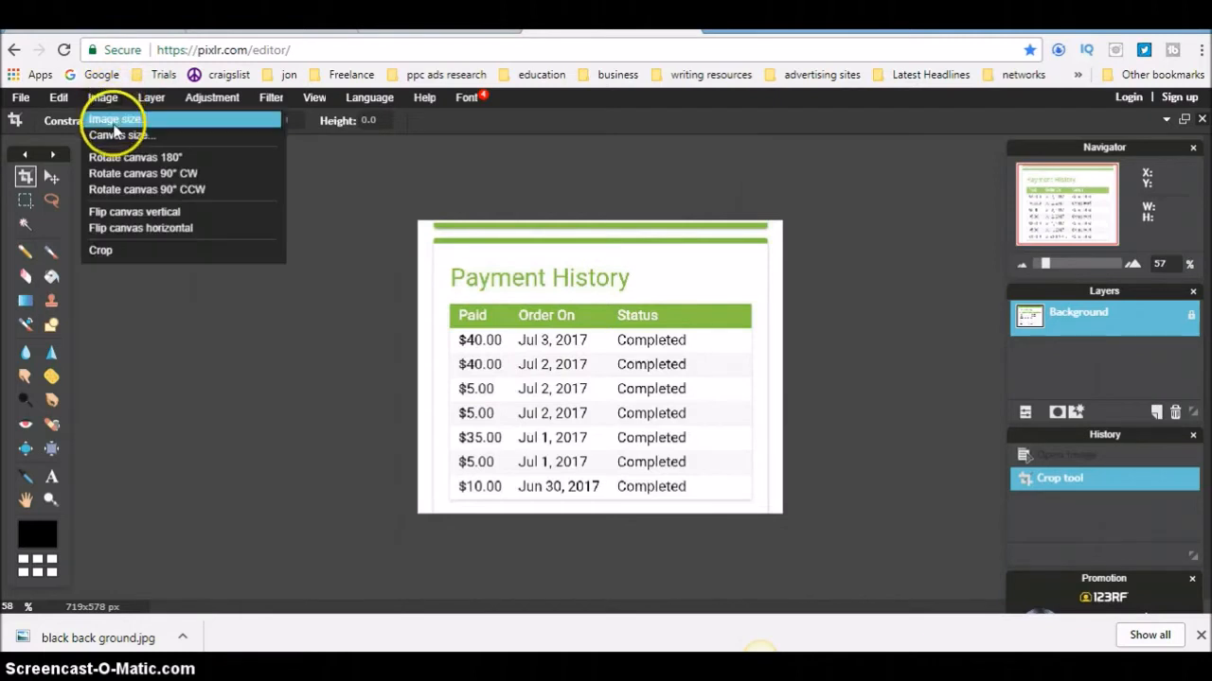
left_click(113, 120)
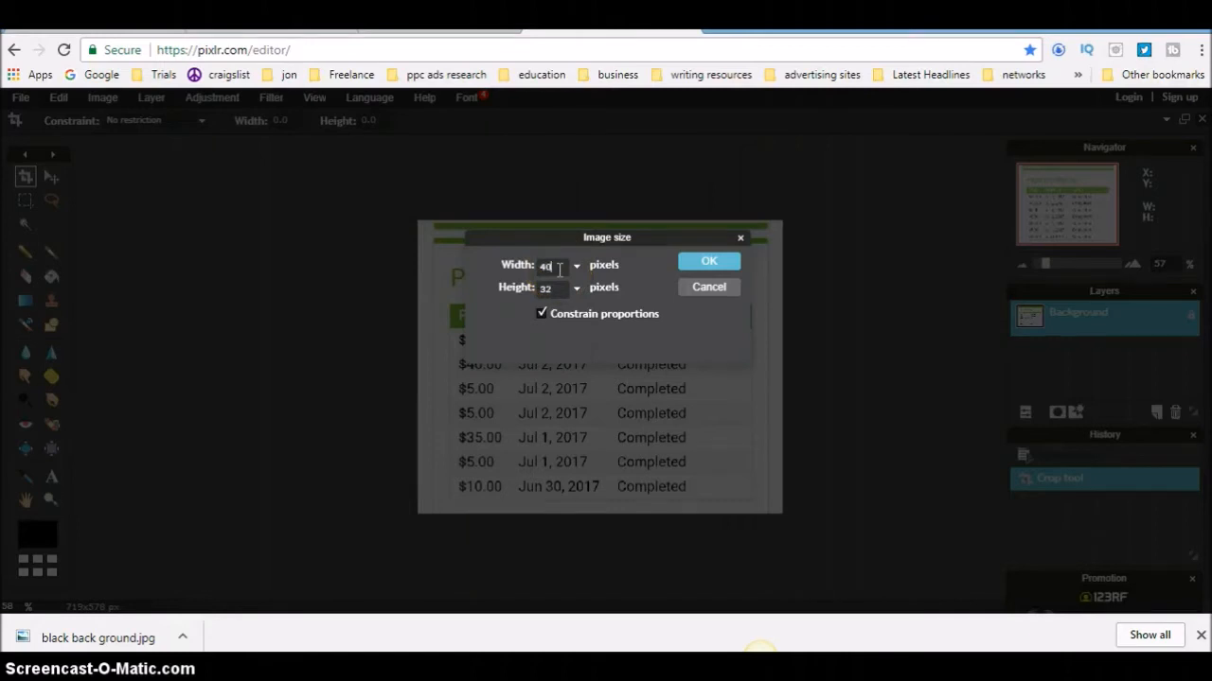
left_click(696, 262)
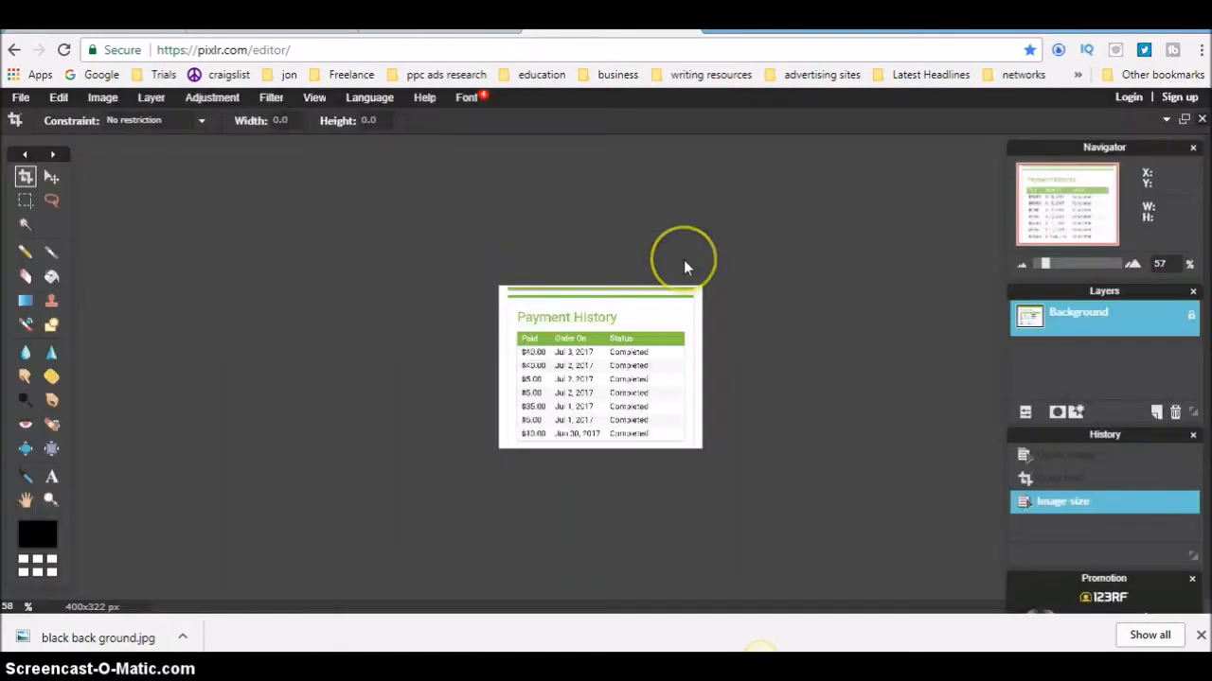
Step: Select the whole 400-pixel-wide Payment History picture with the Marquee tool and copy it
left_click(25, 200)
left_click_drag(484, 273, 730, 460)
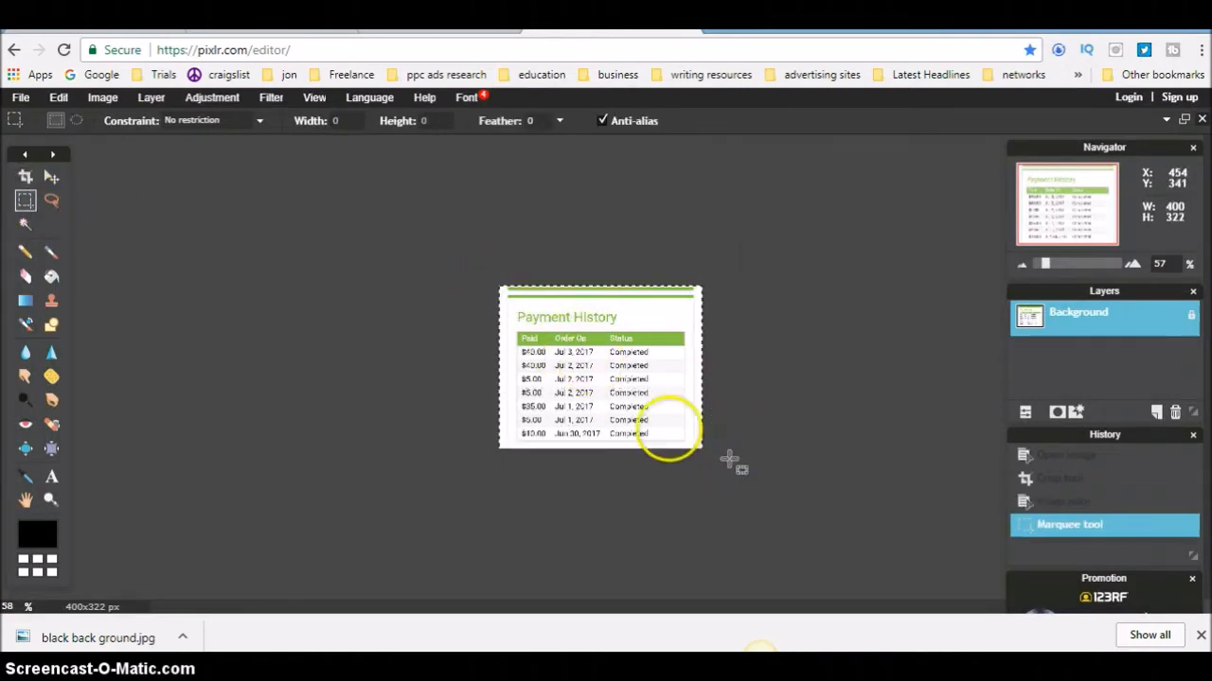
left_click(22, 98)
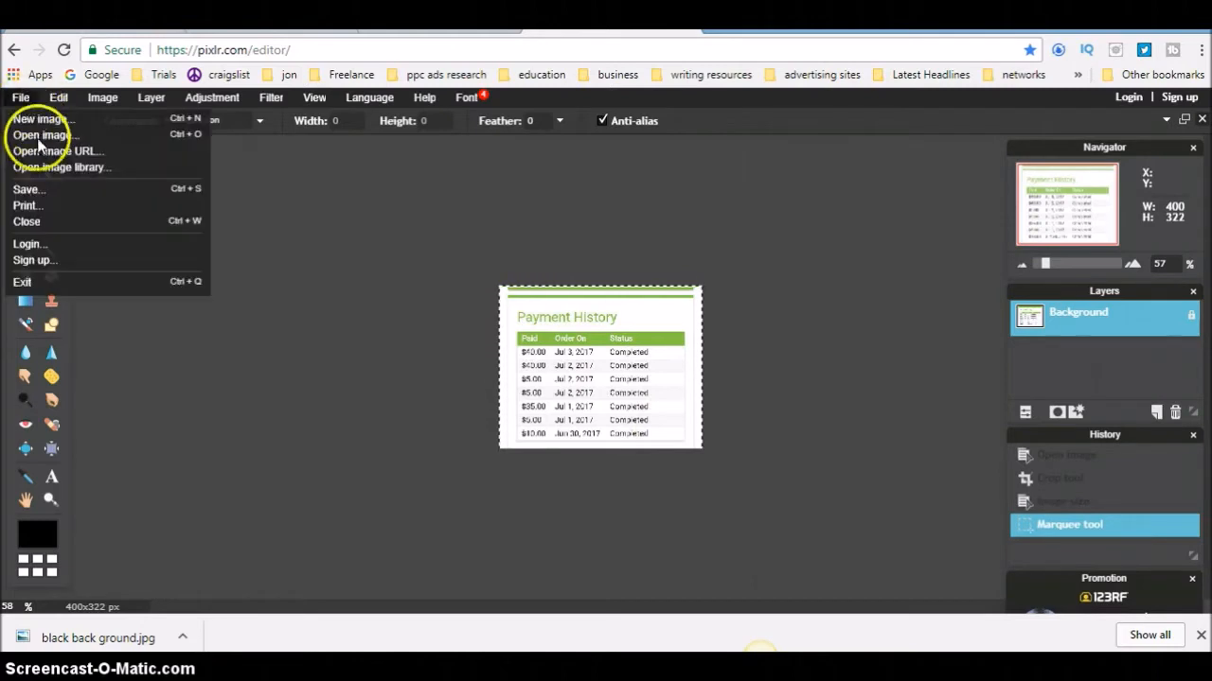
left_click(58, 98)
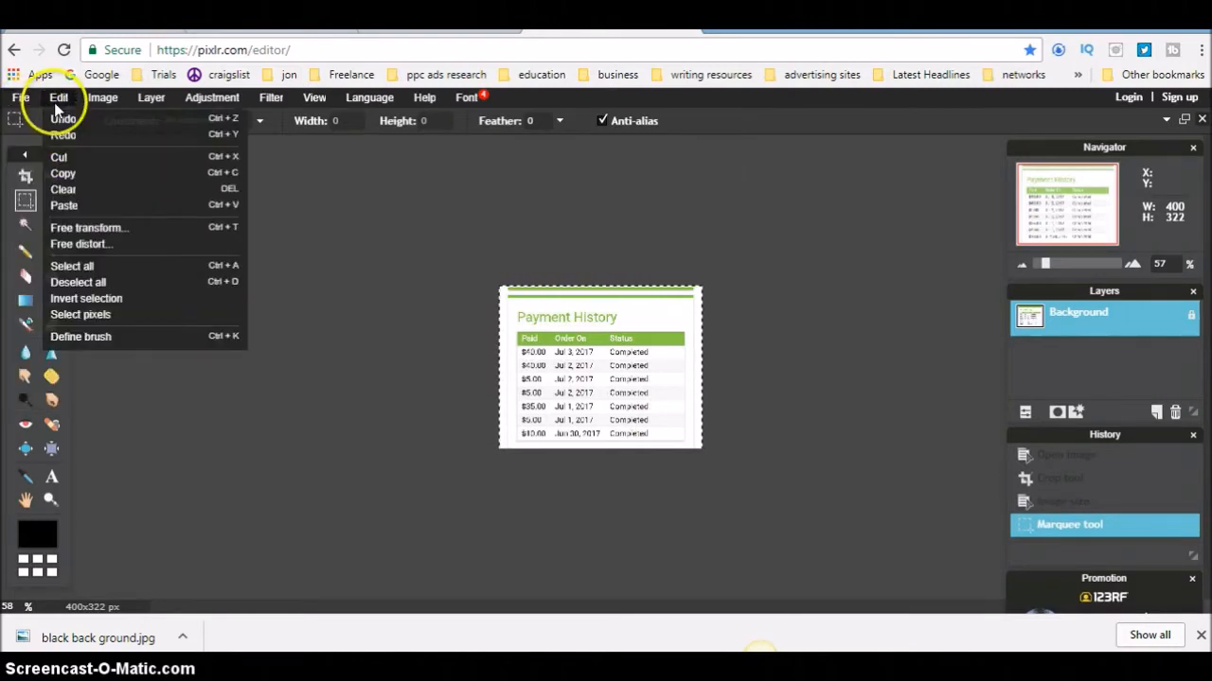
left_click(62, 172)
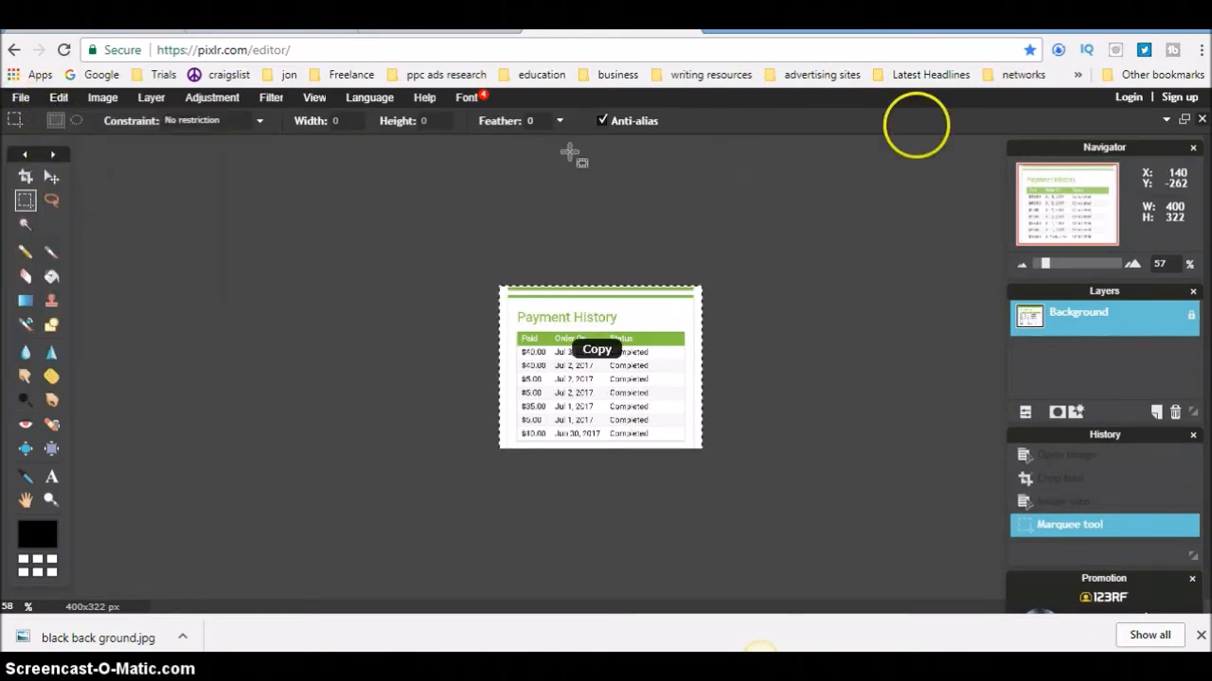
Step: Paste the copied picture into the "black back ground" image and move it to the right side of the canvas
left_click(1166, 120)
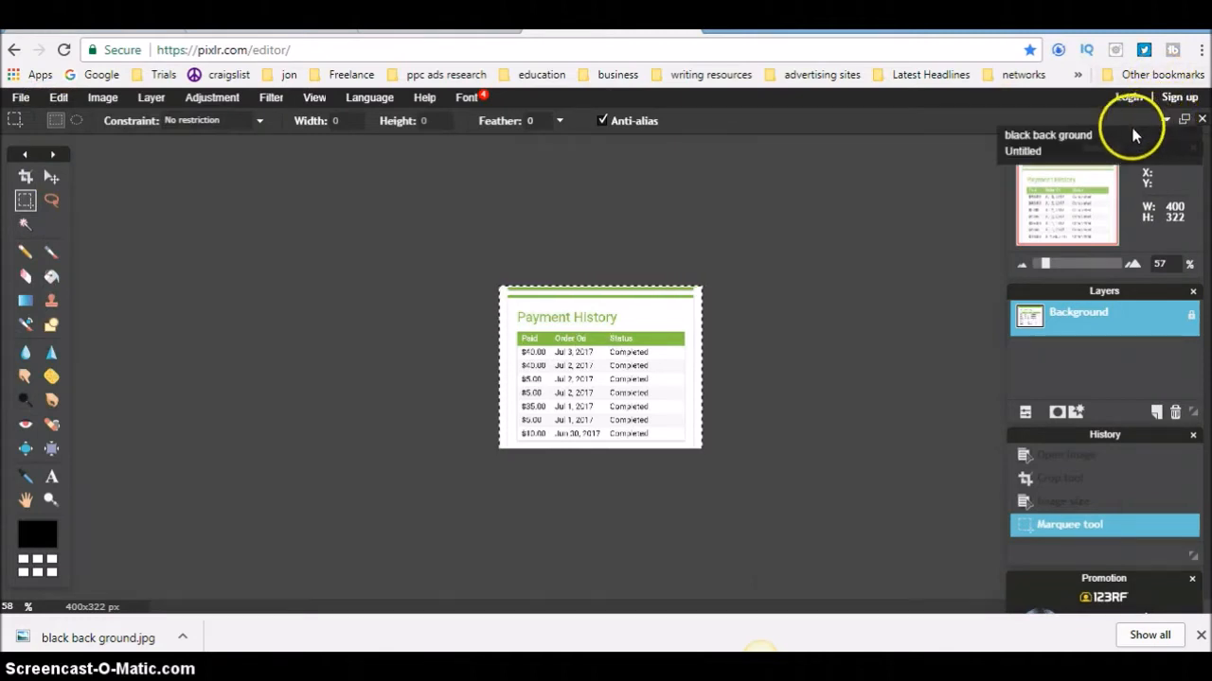
left_click(1130, 131)
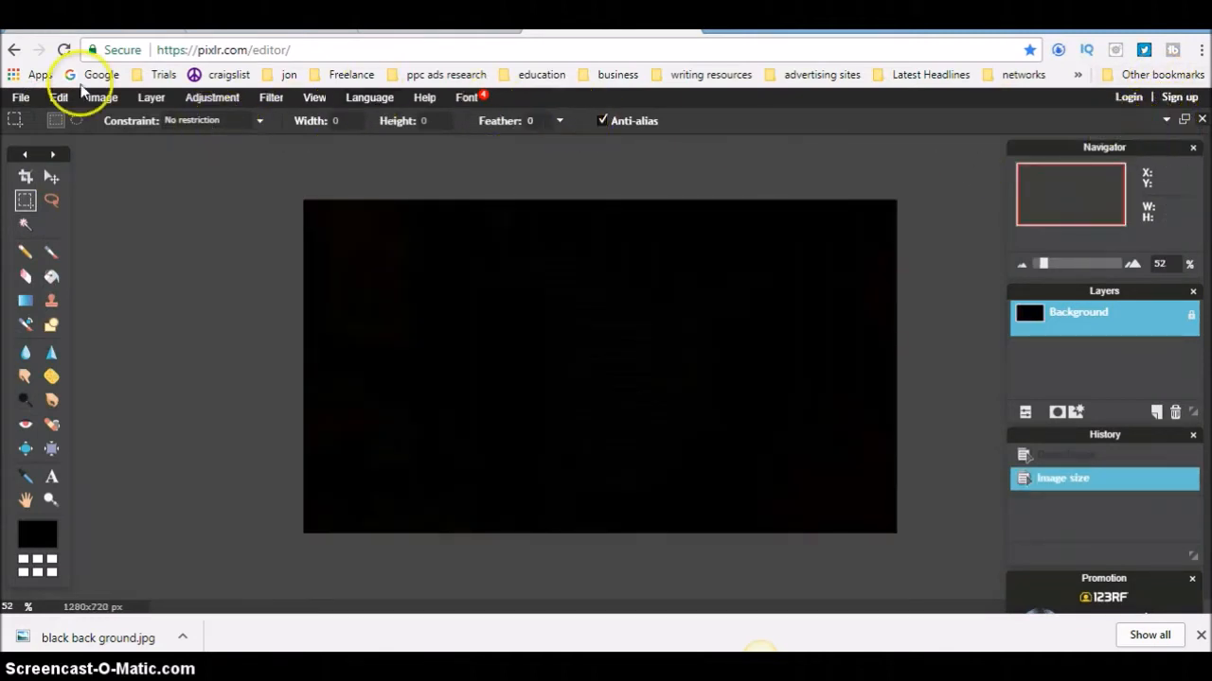
left_click(59, 97)
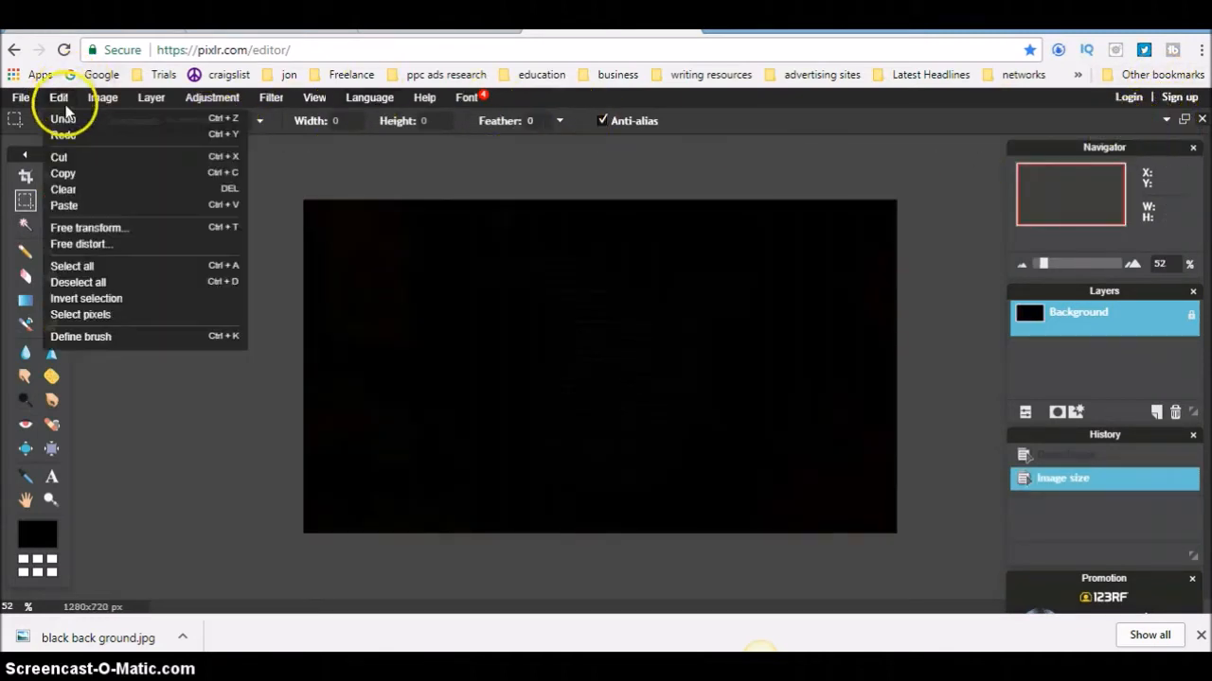
left_click(94, 205)
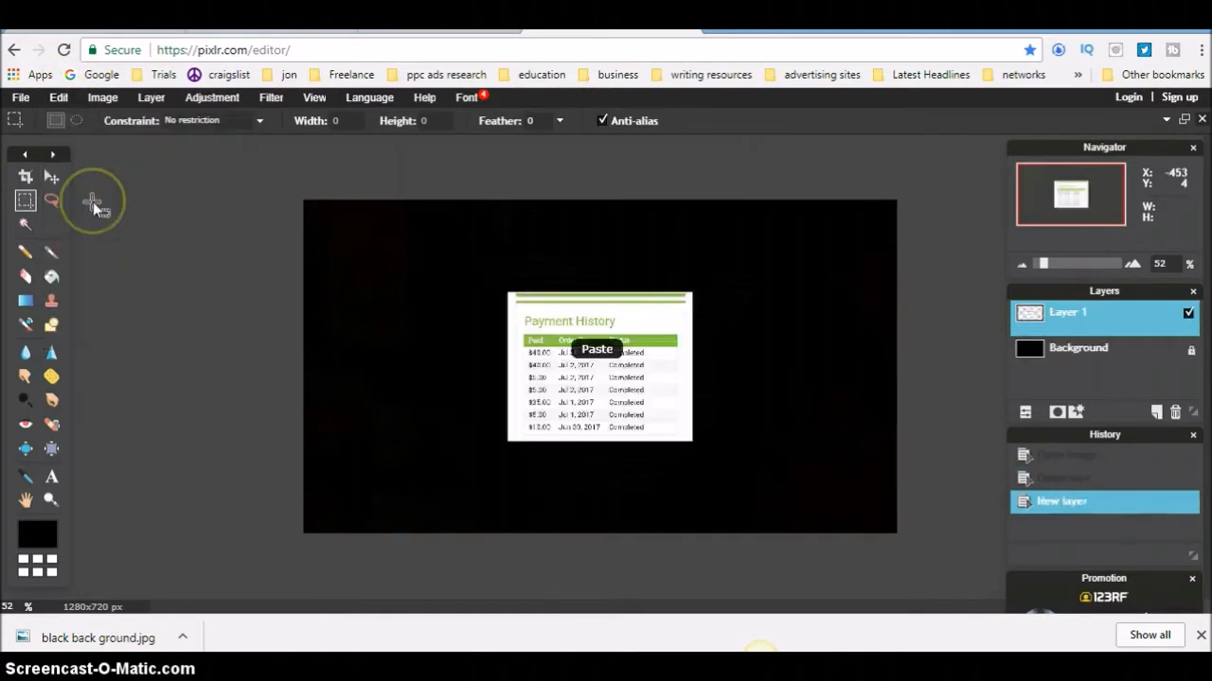
left_click(51, 176)
left_click_drag(591, 367, 762, 347)
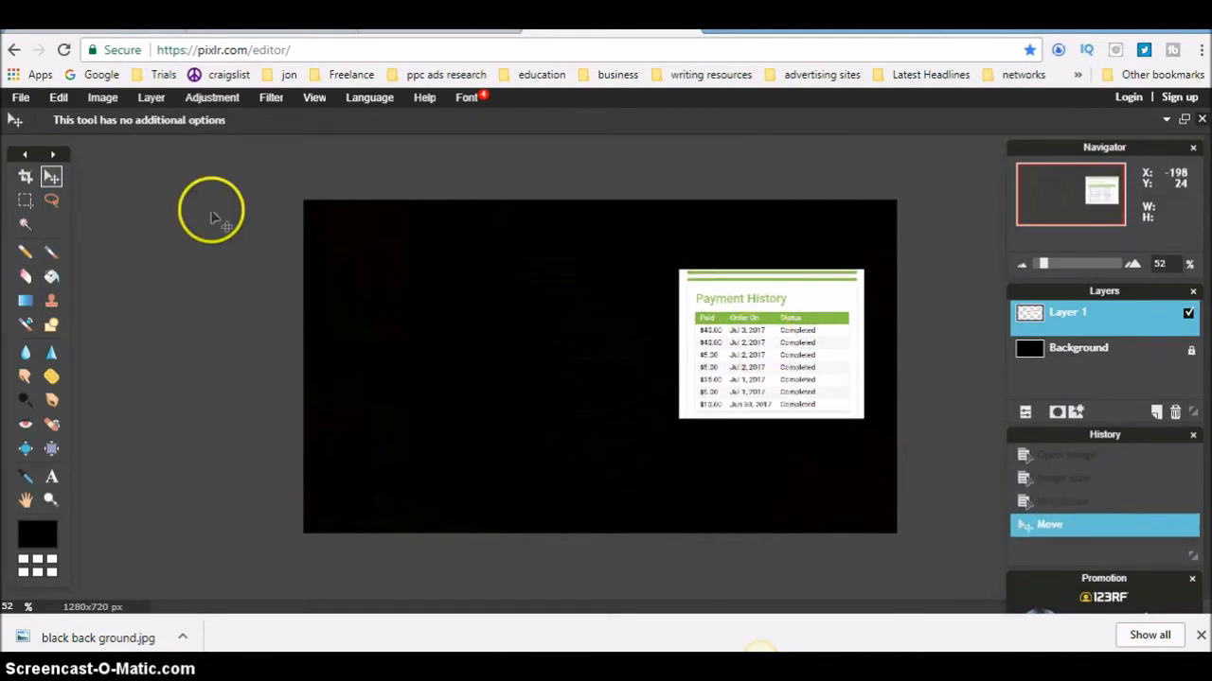
Step: Undo the move and the pasting of the Payment History picture on the black background
left_click(60, 98)
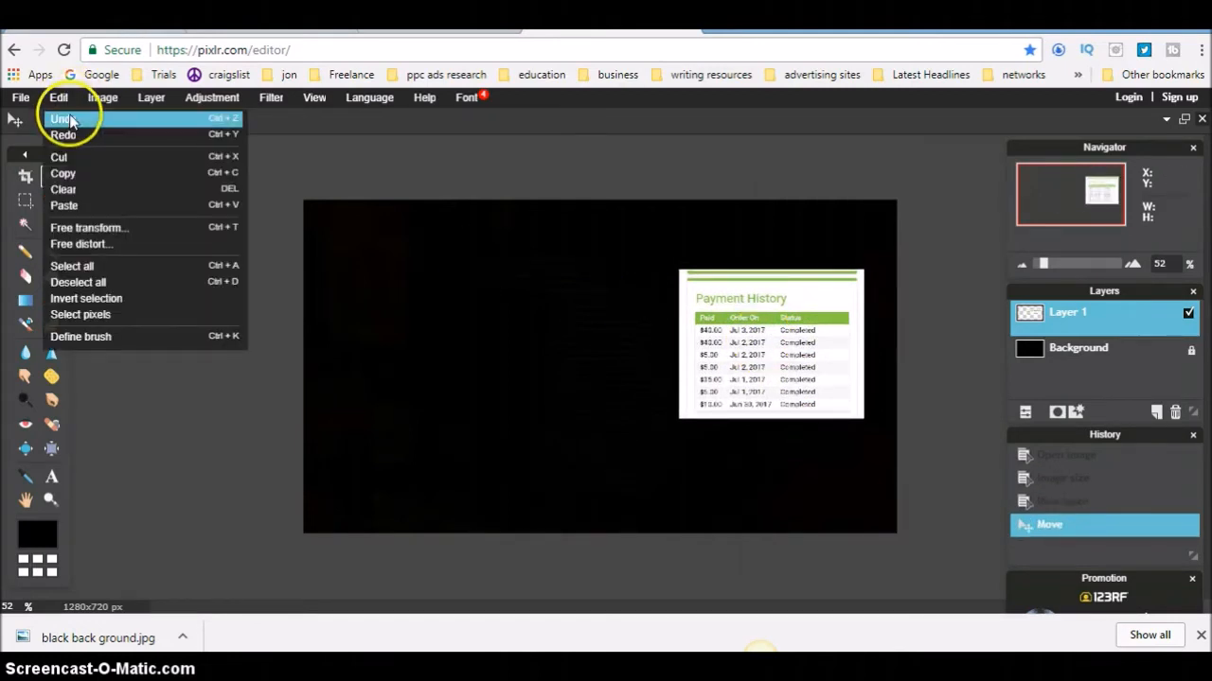
left_click(71, 120)
left_click(60, 99)
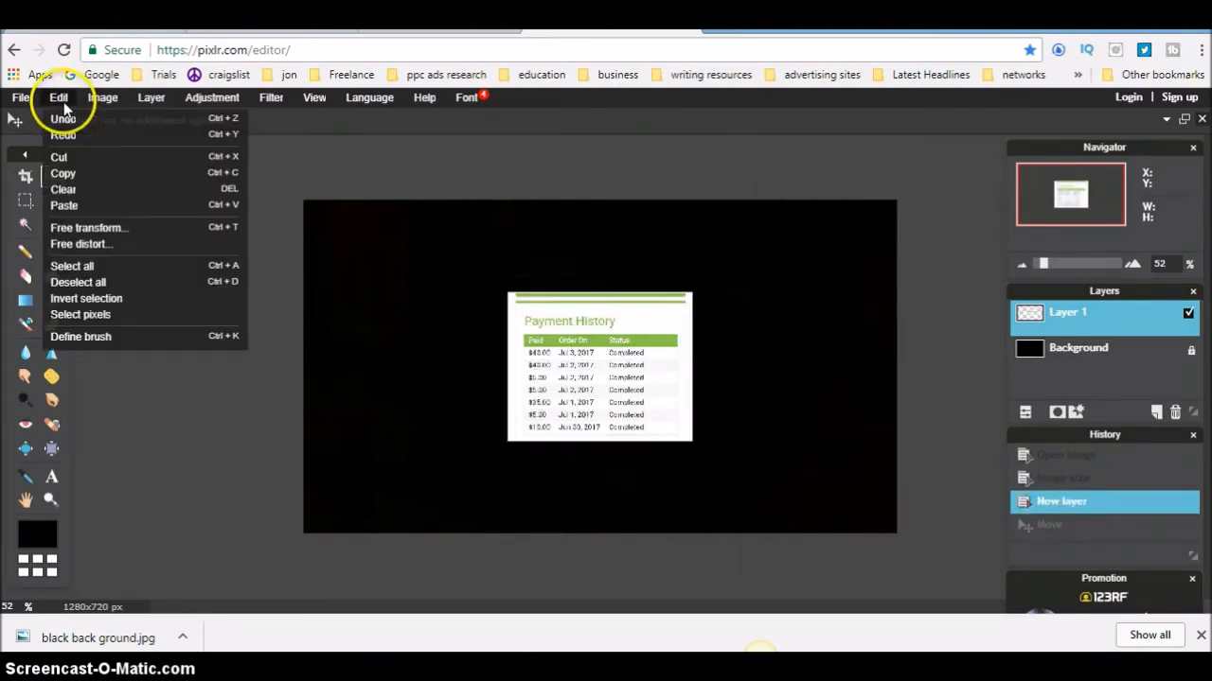
left_click(67, 121)
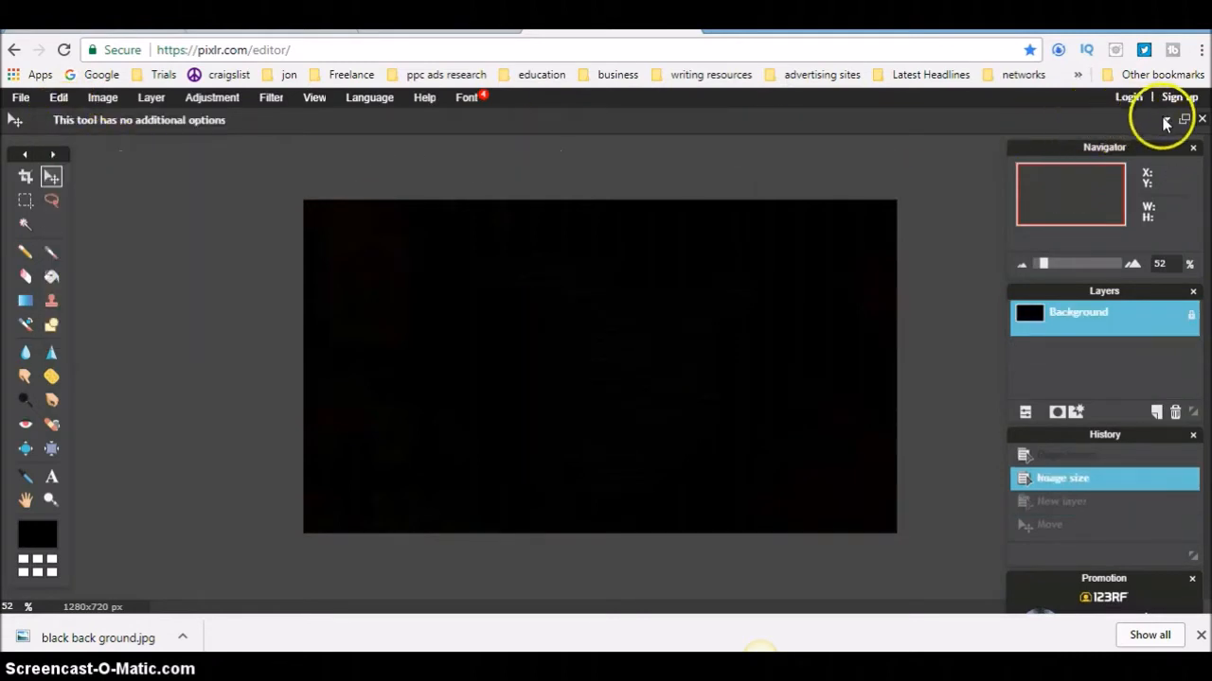
Step: Return to the Untitled Payment History picture and resize it to 450 pixels high with proportions constrained
left_click(1113, 135)
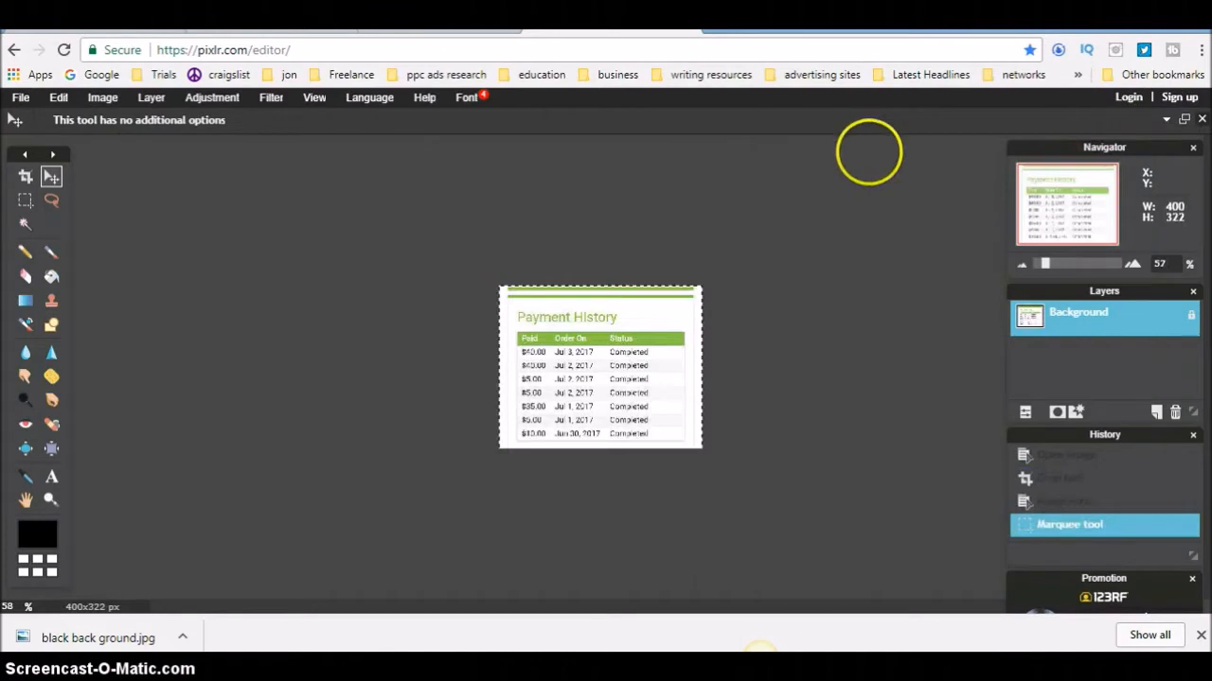
left_click(101, 98)
left_click(107, 118)
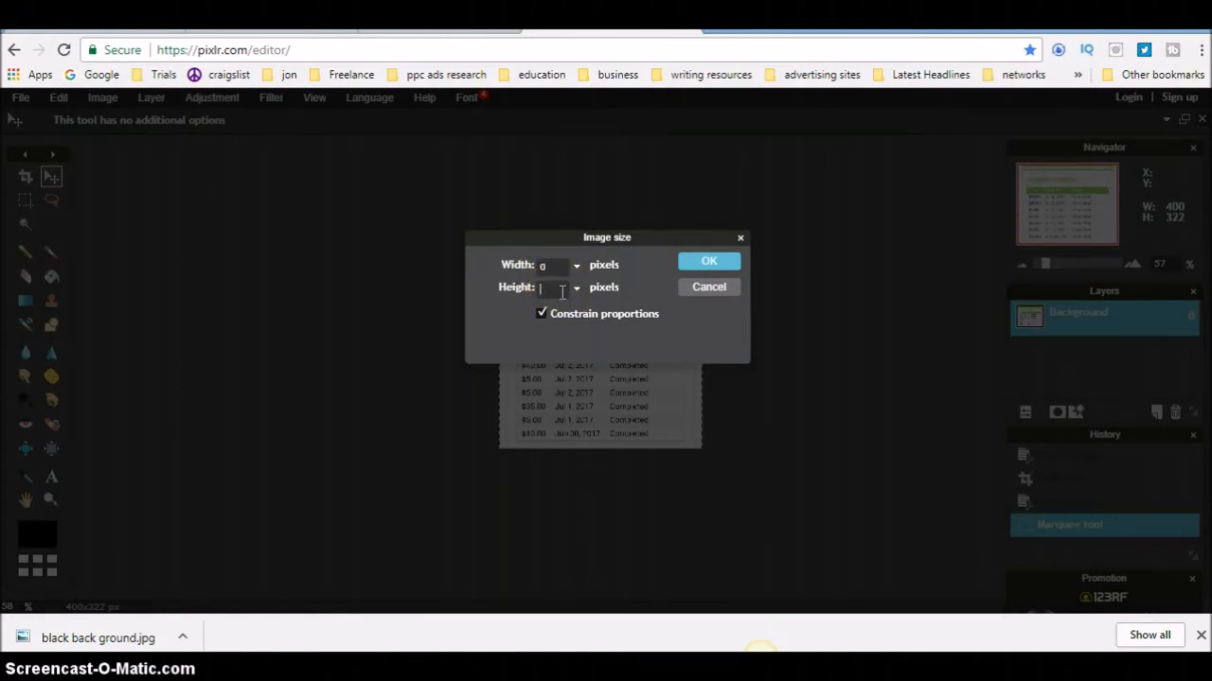
left_click(705, 260)
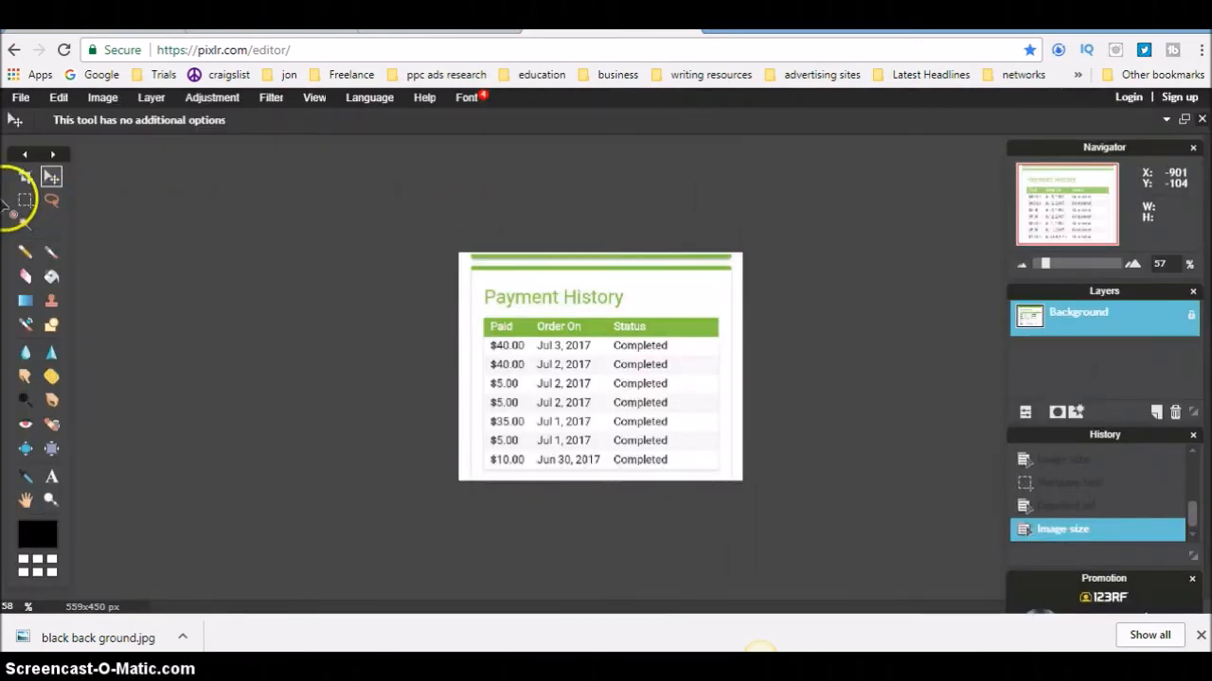
Step: Select the whole enlarged Payment History picture with the Marquee tool and copy it
left_click(26, 199)
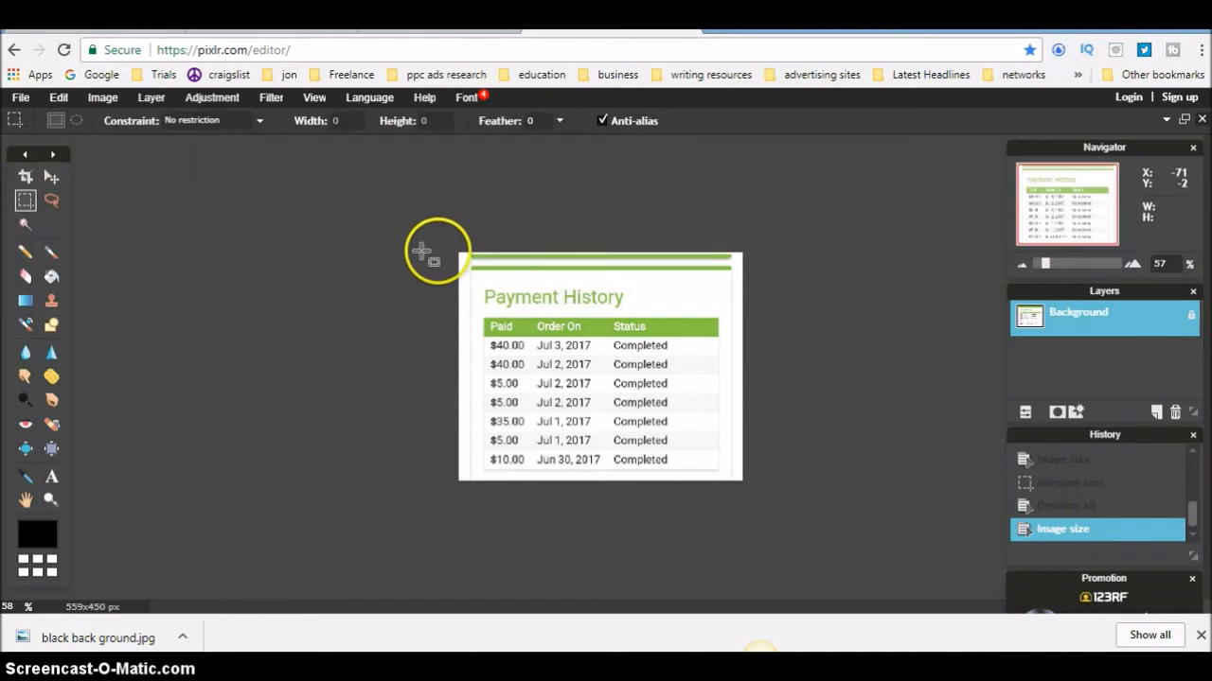
left_click_drag(454, 252, 752, 488)
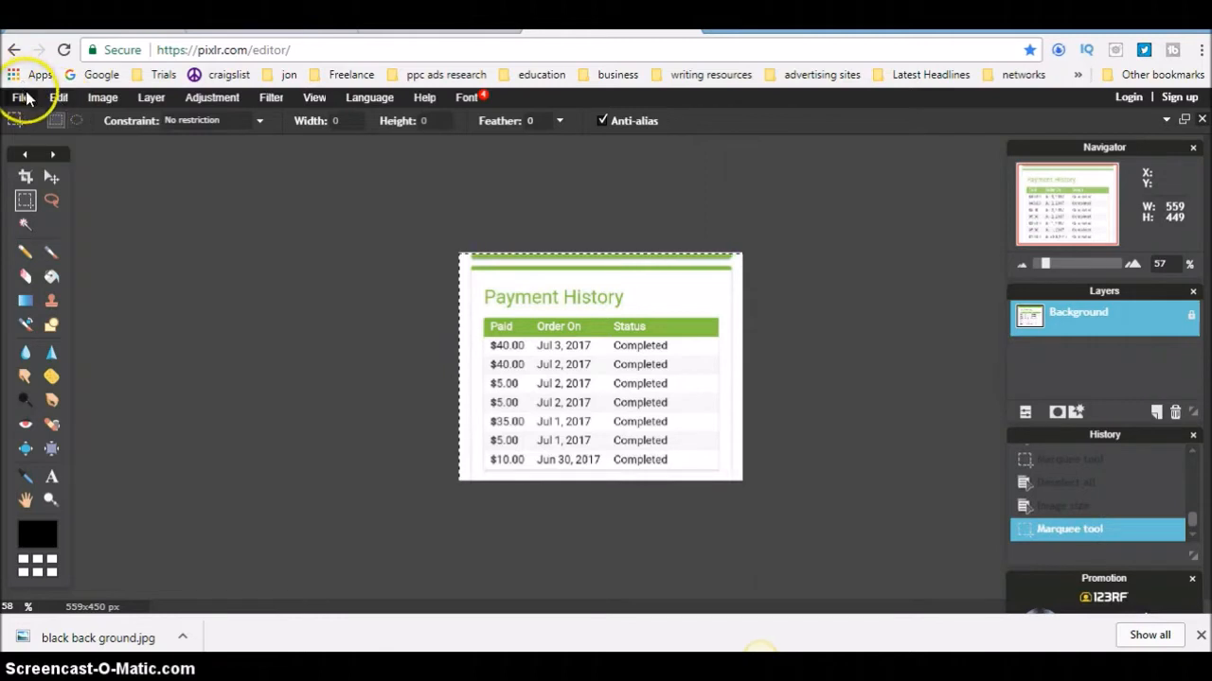
left_click(59, 97)
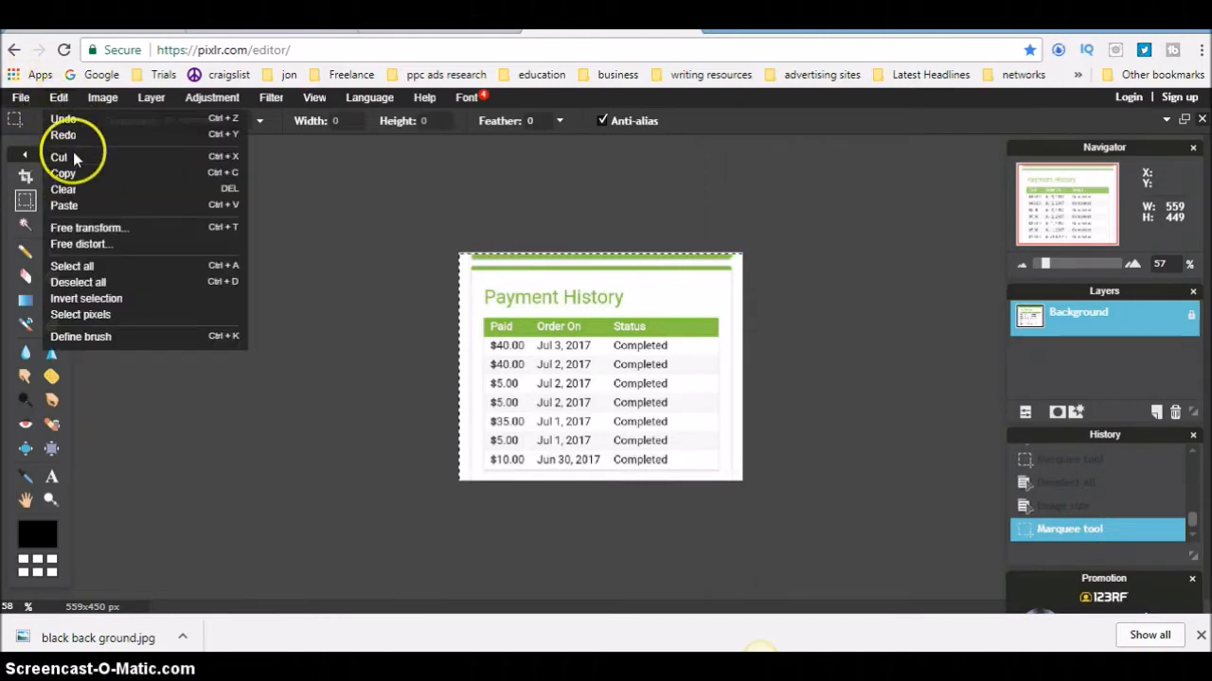
left_click(74, 177)
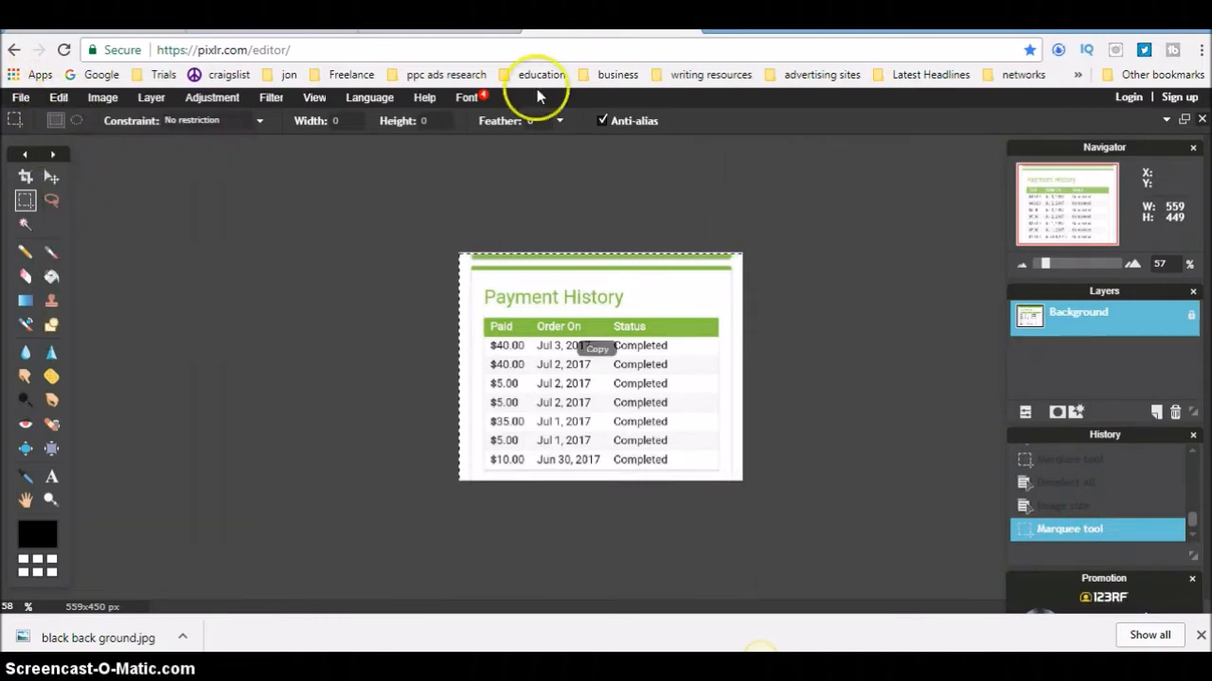
Step: Paste the copied Payment History picture into the "black back ground" image and move it near the canvas's right edge
left_click(1166, 121)
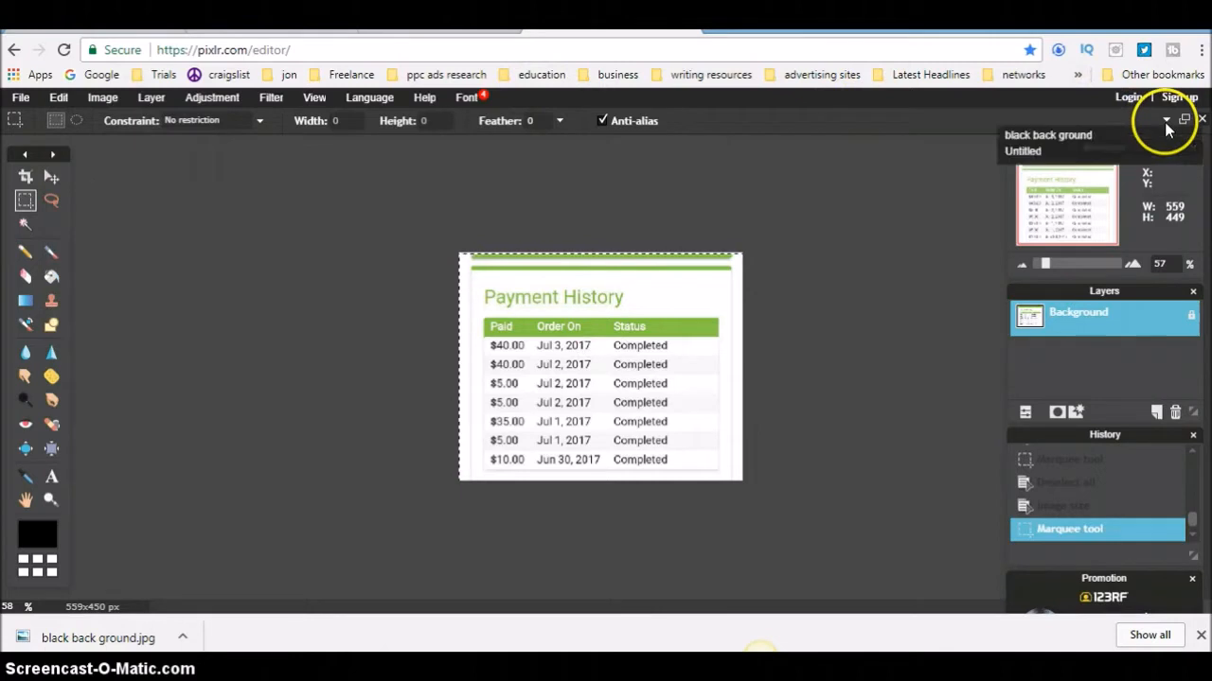
left_click(1100, 133)
left_click(58, 97)
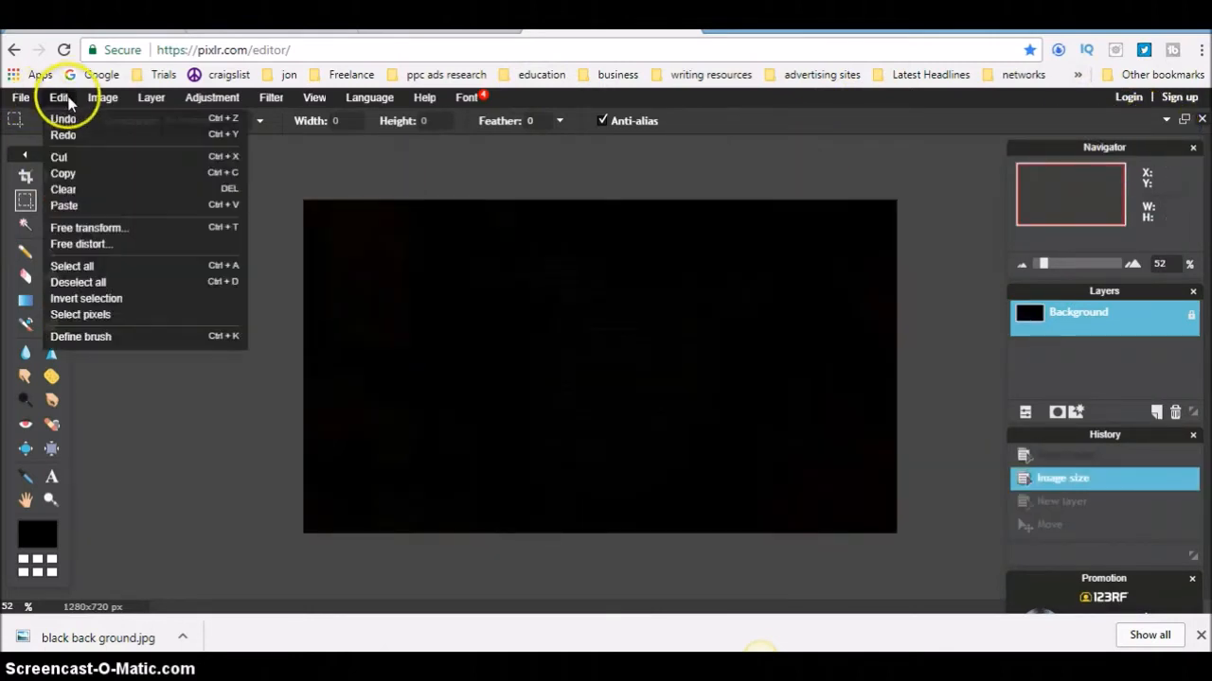
left_click(81, 205)
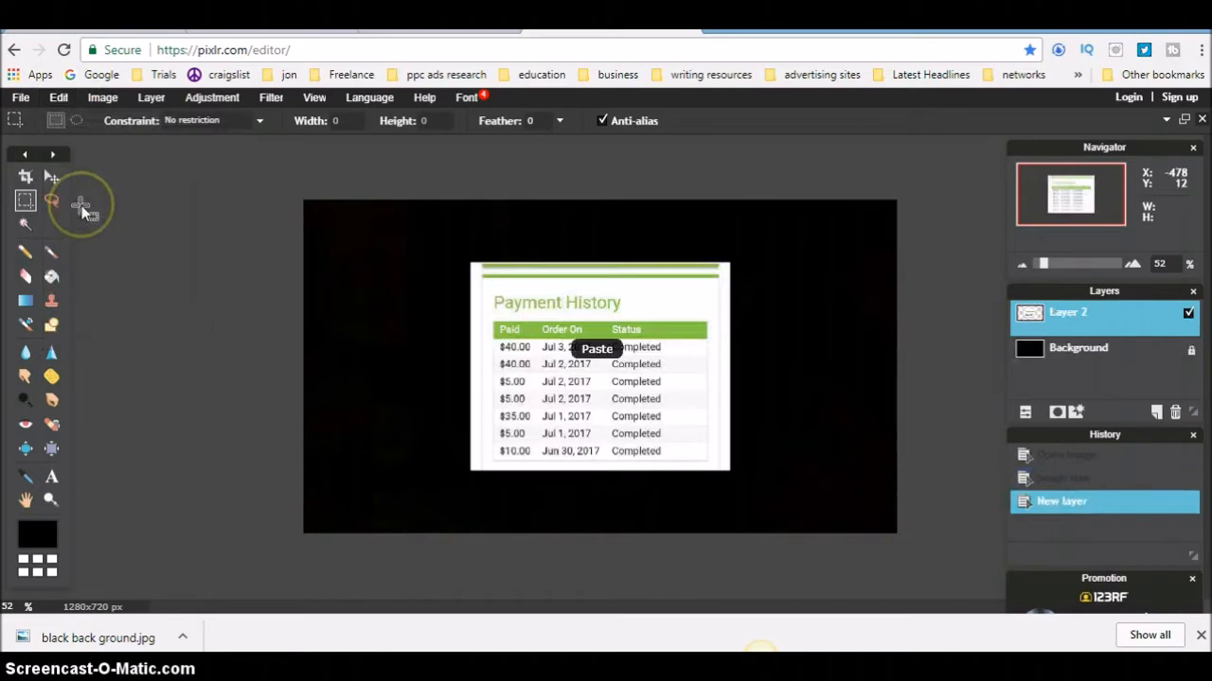
left_click(51, 176)
left_click_drag(555, 338, 697, 336)
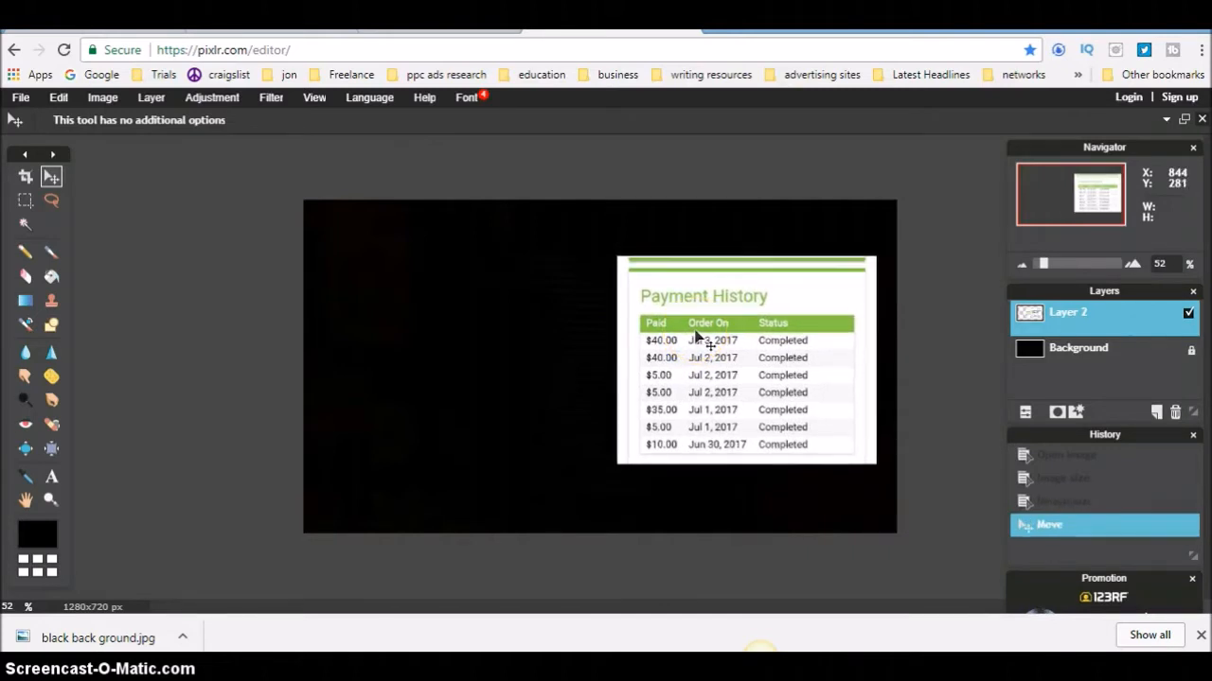
left_click_drag(719, 323, 733, 323)
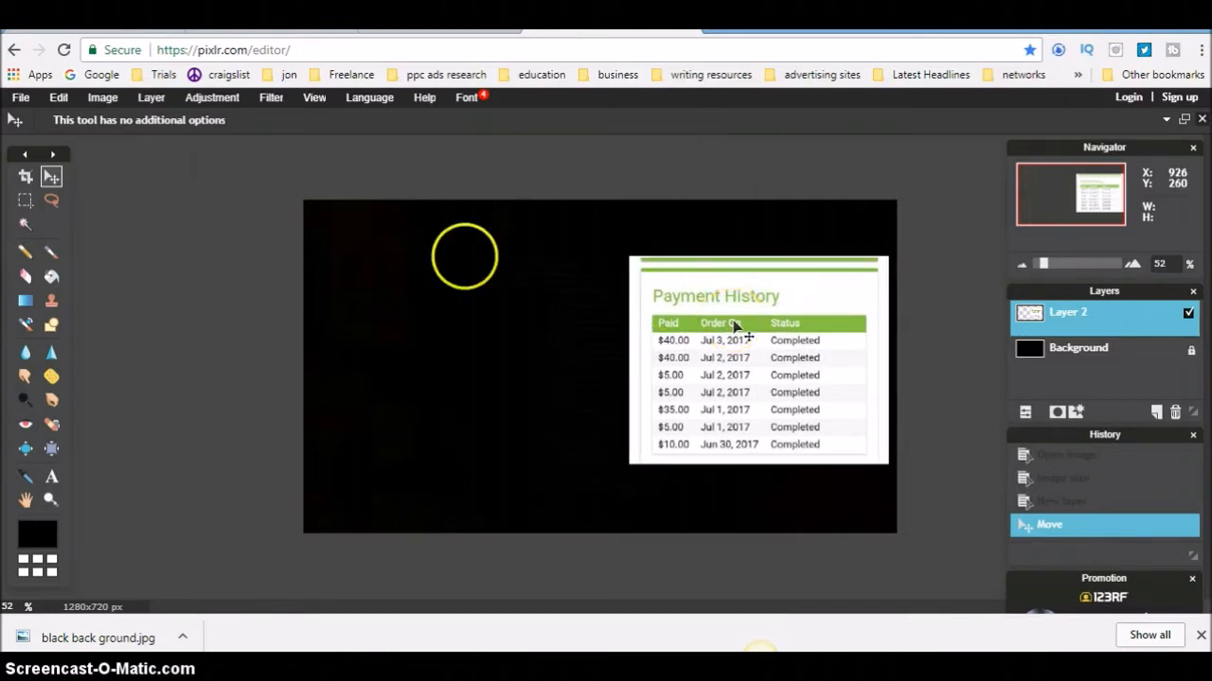
Step: Save the composed image to the computer as a JPEG named "Level Rewards Black bckground1" with quality 80
left_click(31, 98)
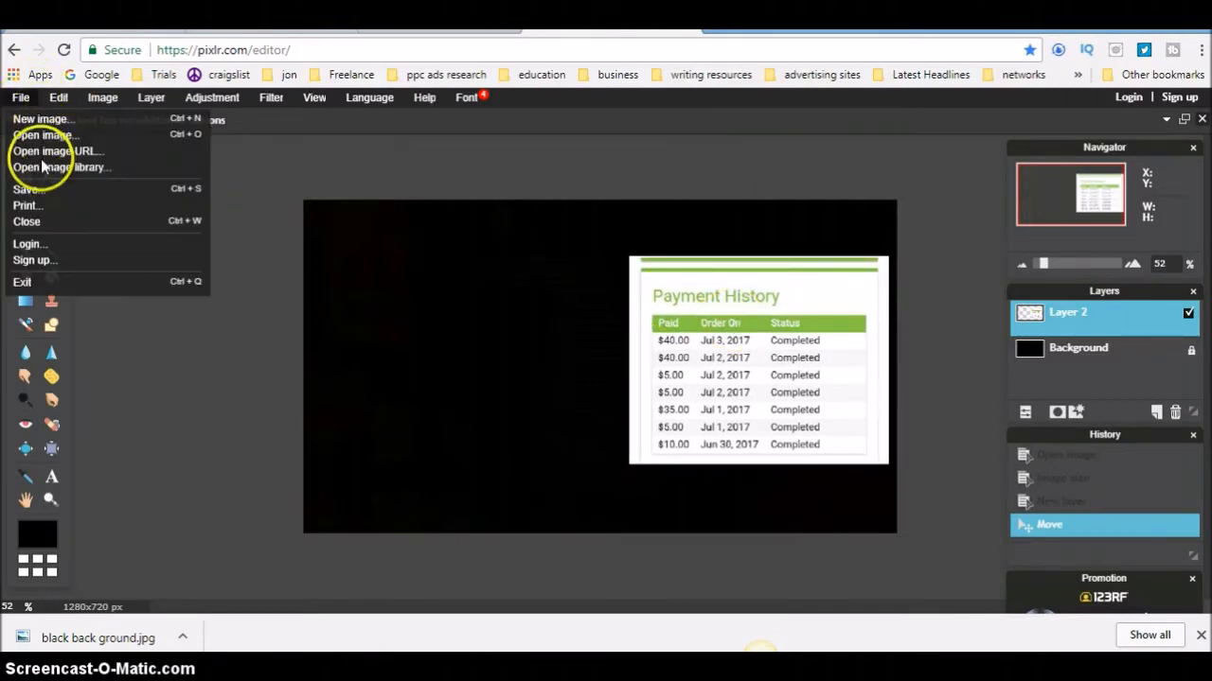
left_click(31, 190)
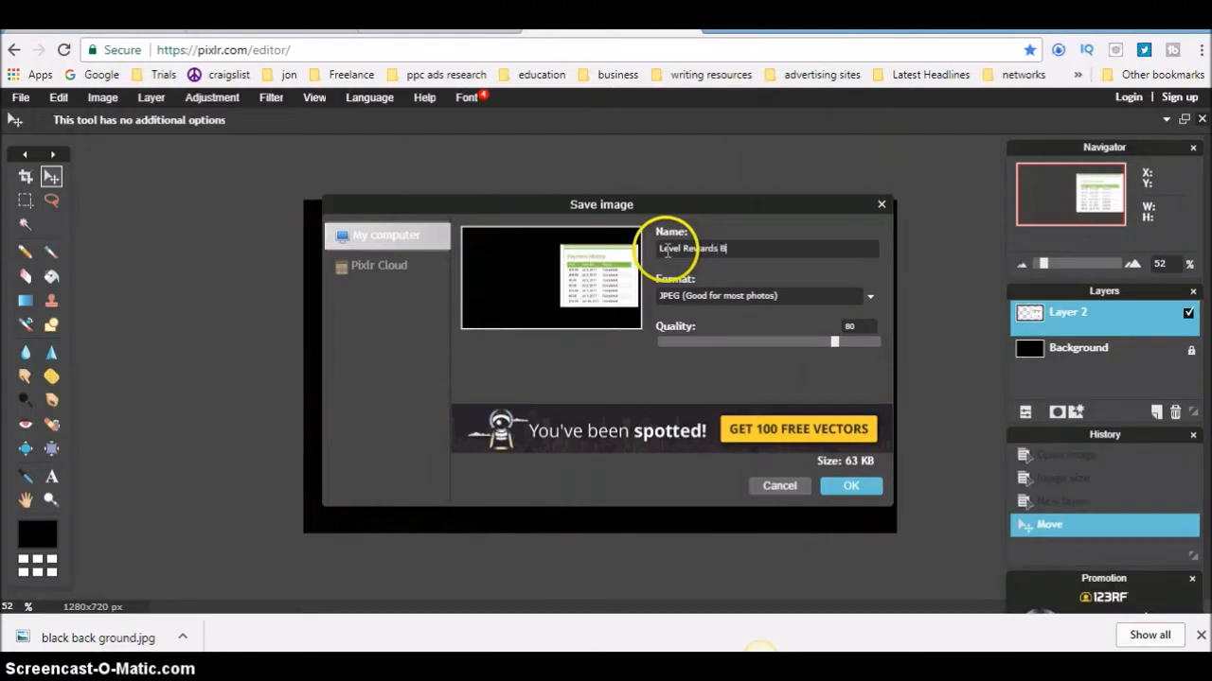
type("bckground1")
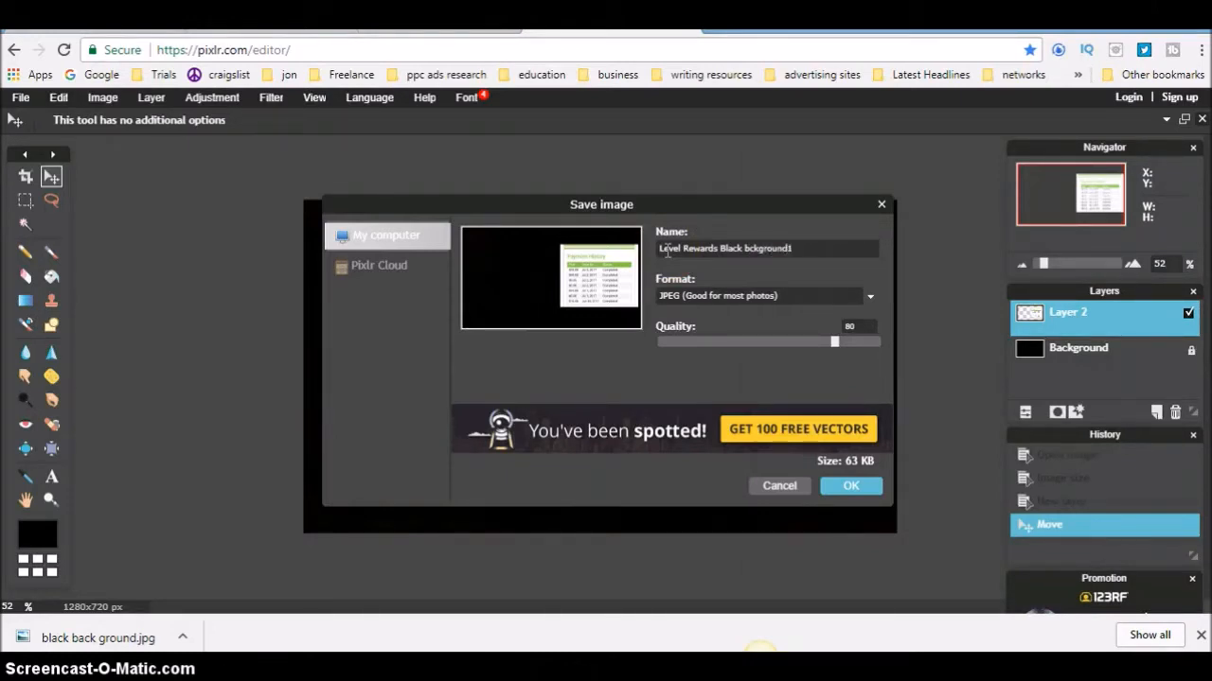
left_click(850, 486)
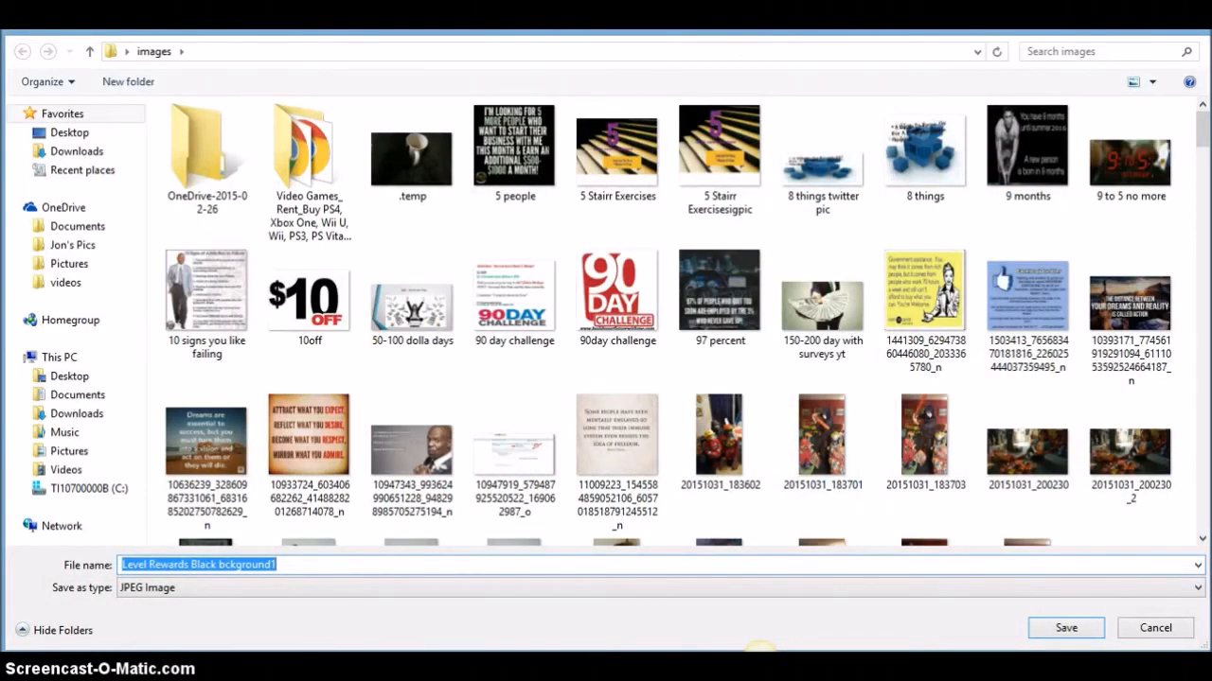
Step: Store the file in the Level Rewards folder, inside business > affilaite marketing on the Desktop
left_click(63, 132)
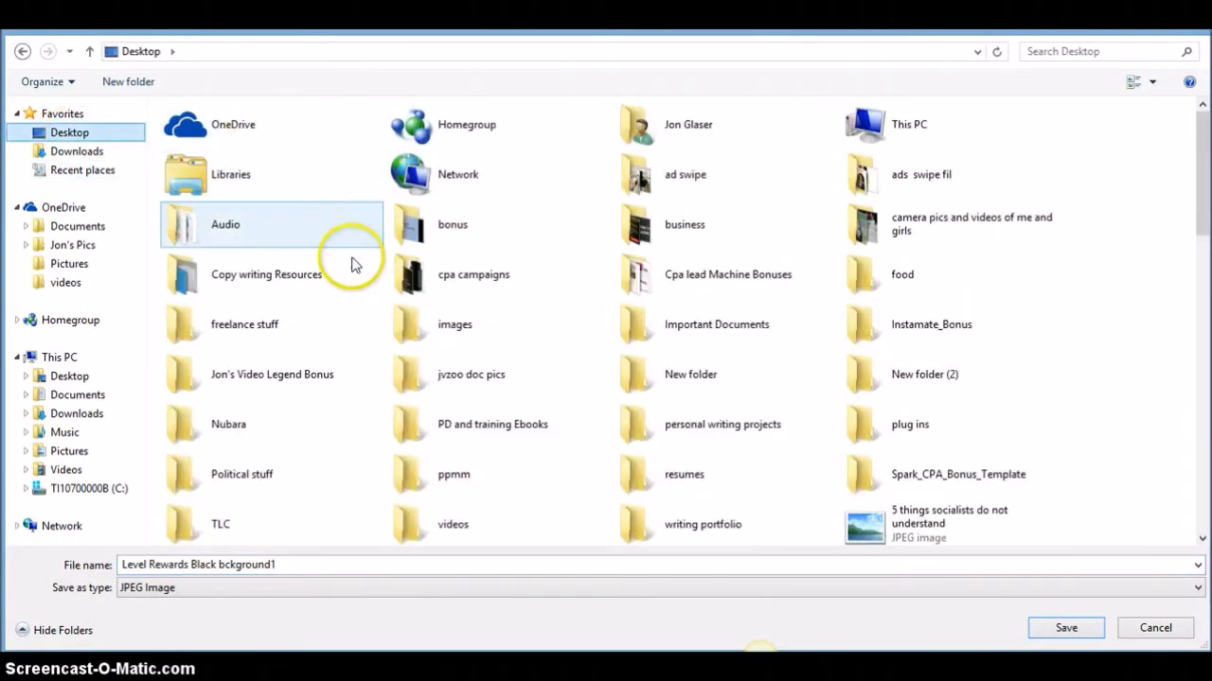
double_click(683, 227)
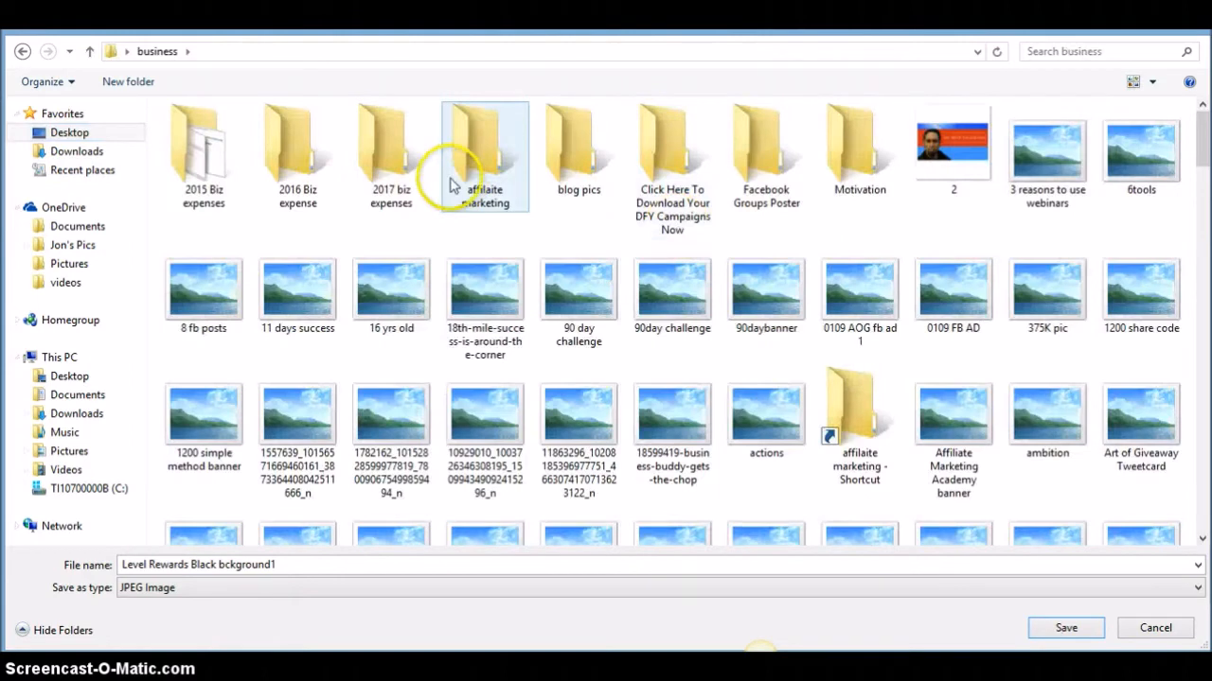
double_click(492, 151)
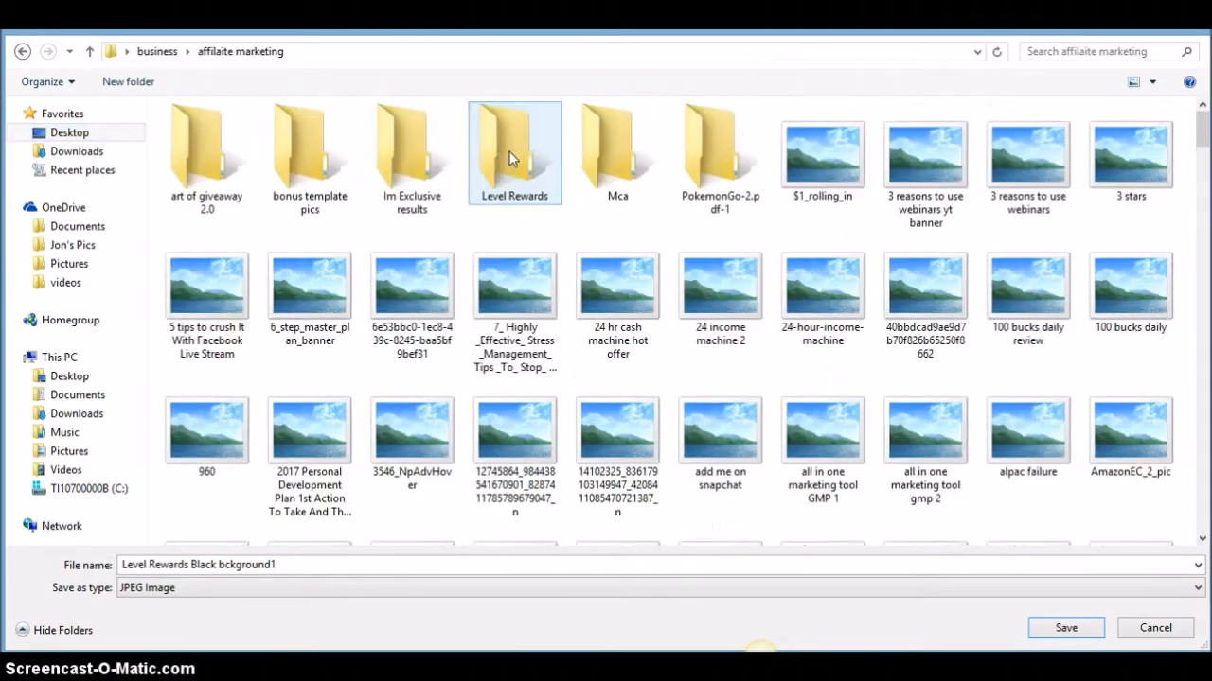
double_click(506, 148)
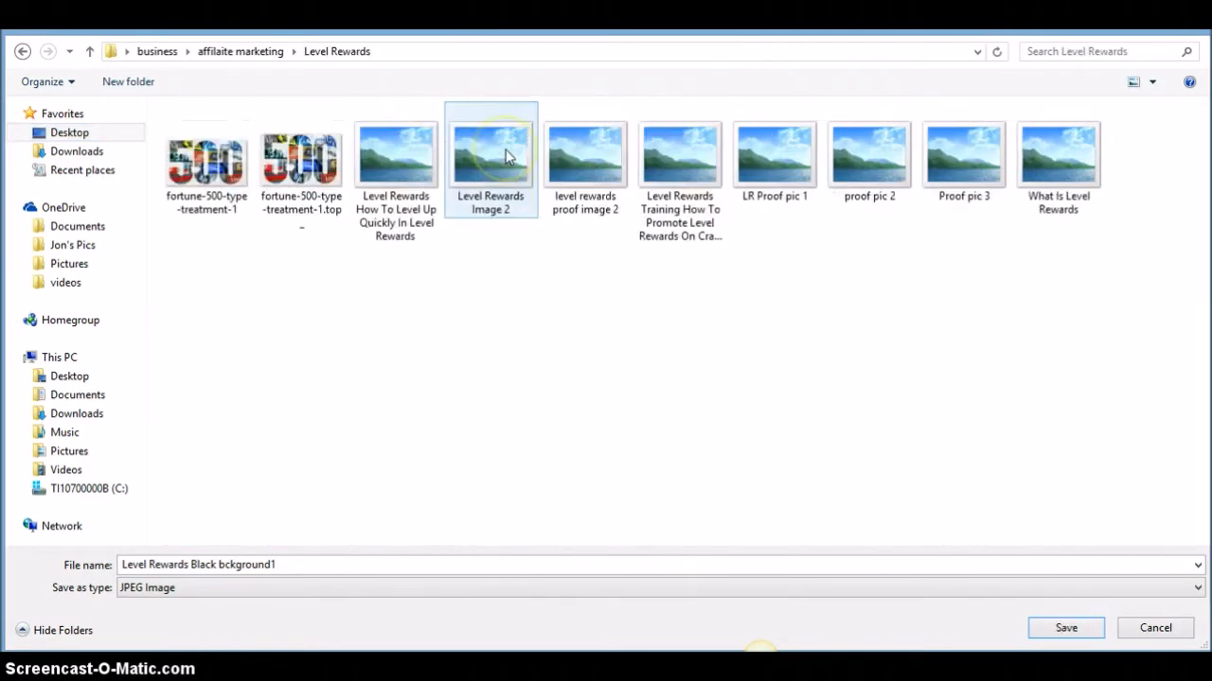
left_click(1060, 628)
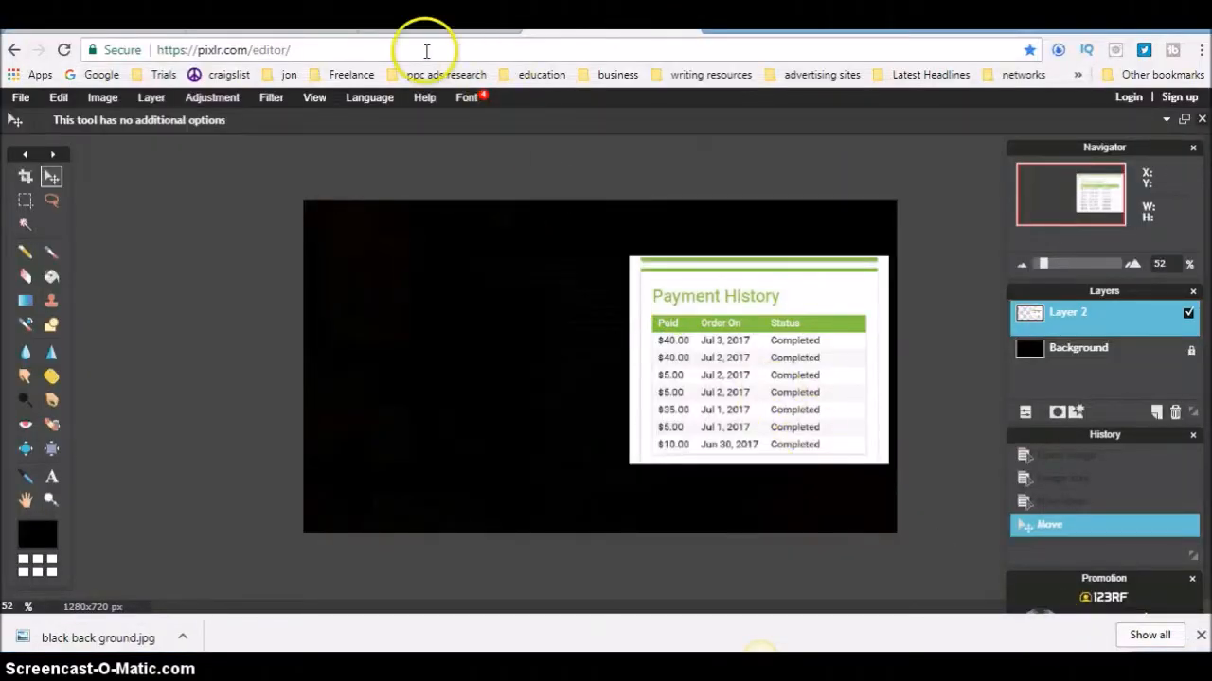
Step: Leave Pixlr and switch to the bookmarked PicMonkey photo editor site
left_click(365, 74)
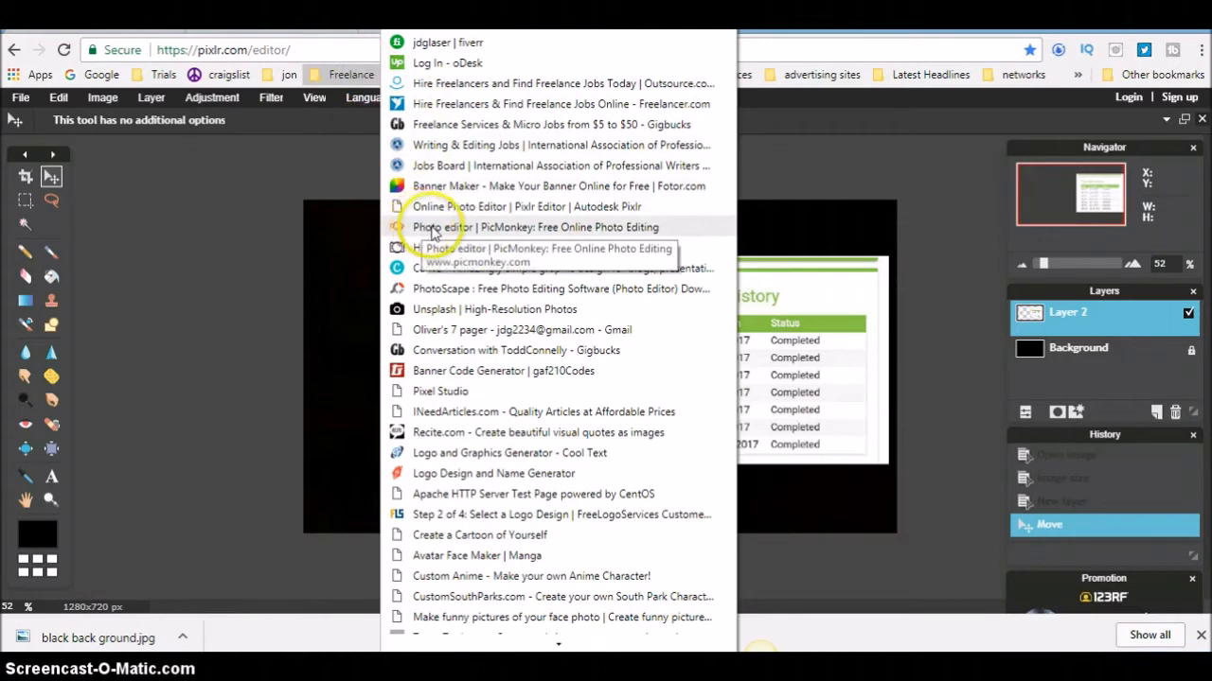
left_click(424, 228)
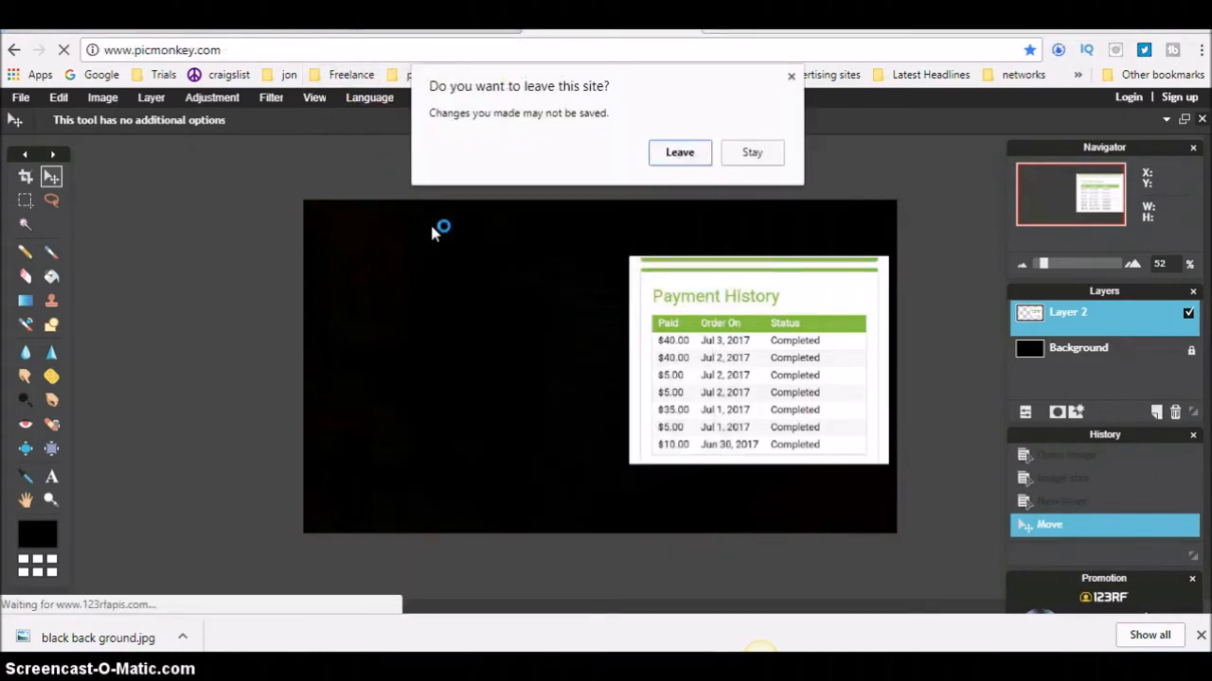
left_click(681, 153)
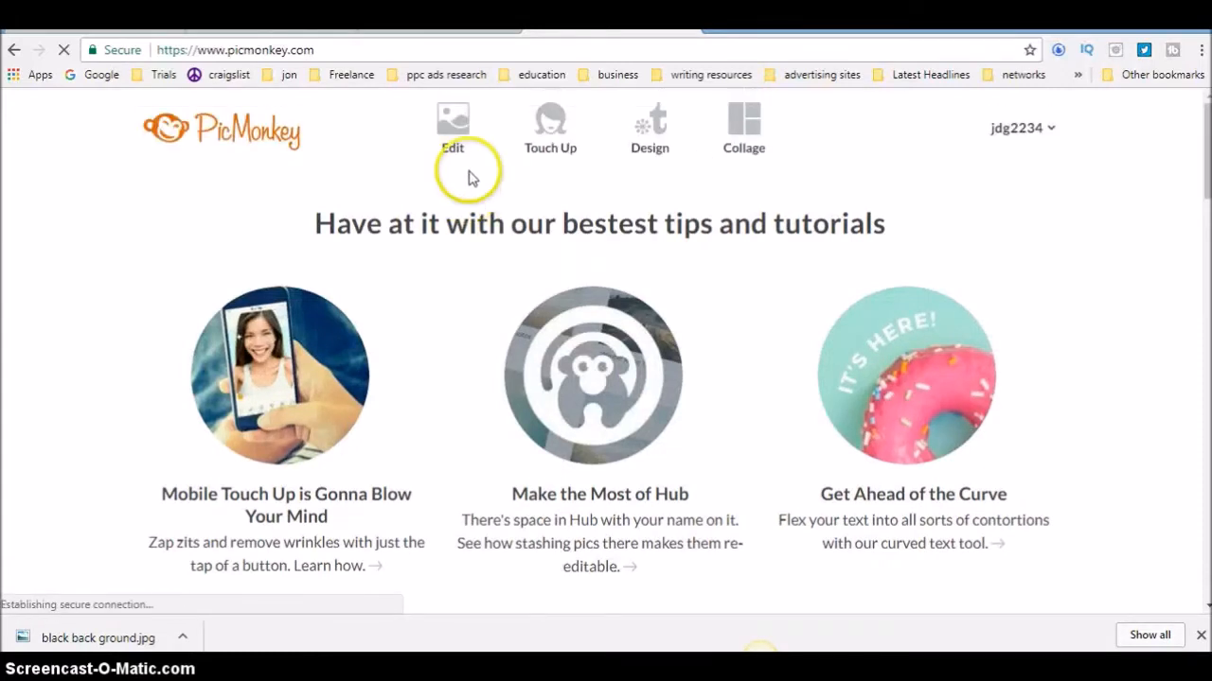
Step: Open "Level Rewards Black bckground1" from the computer's Level Rewards folder for editing in PicMonkey
mouse_move(465, 140)
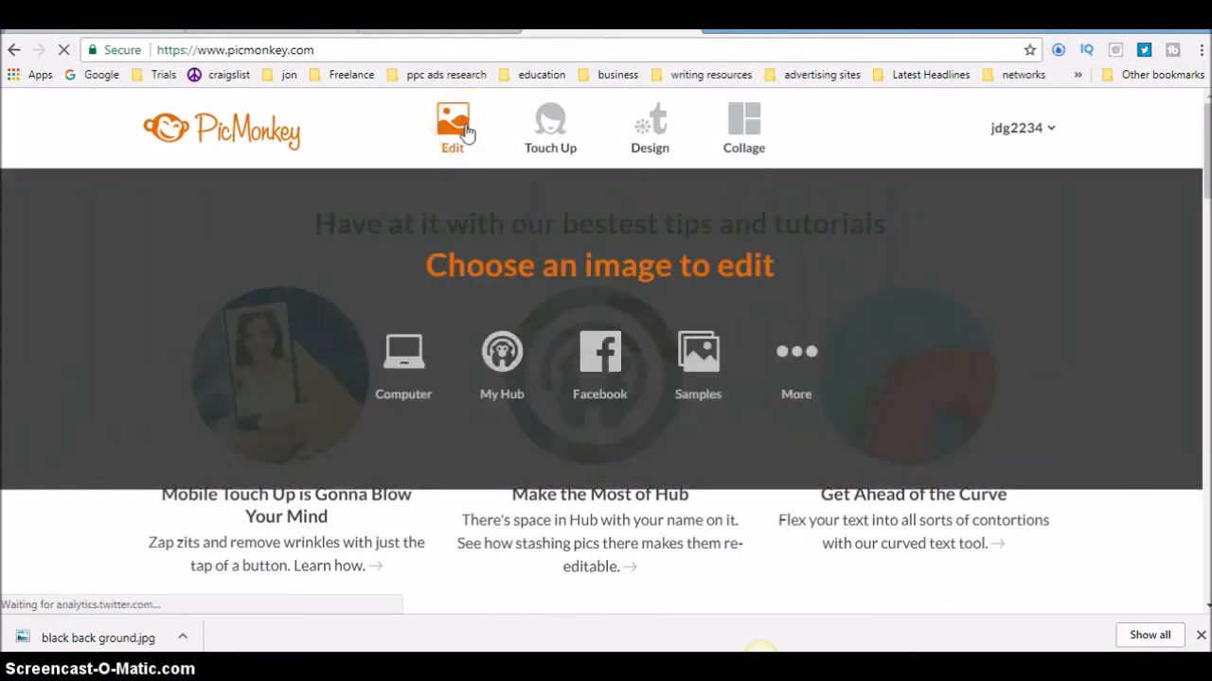
left_click(465, 134)
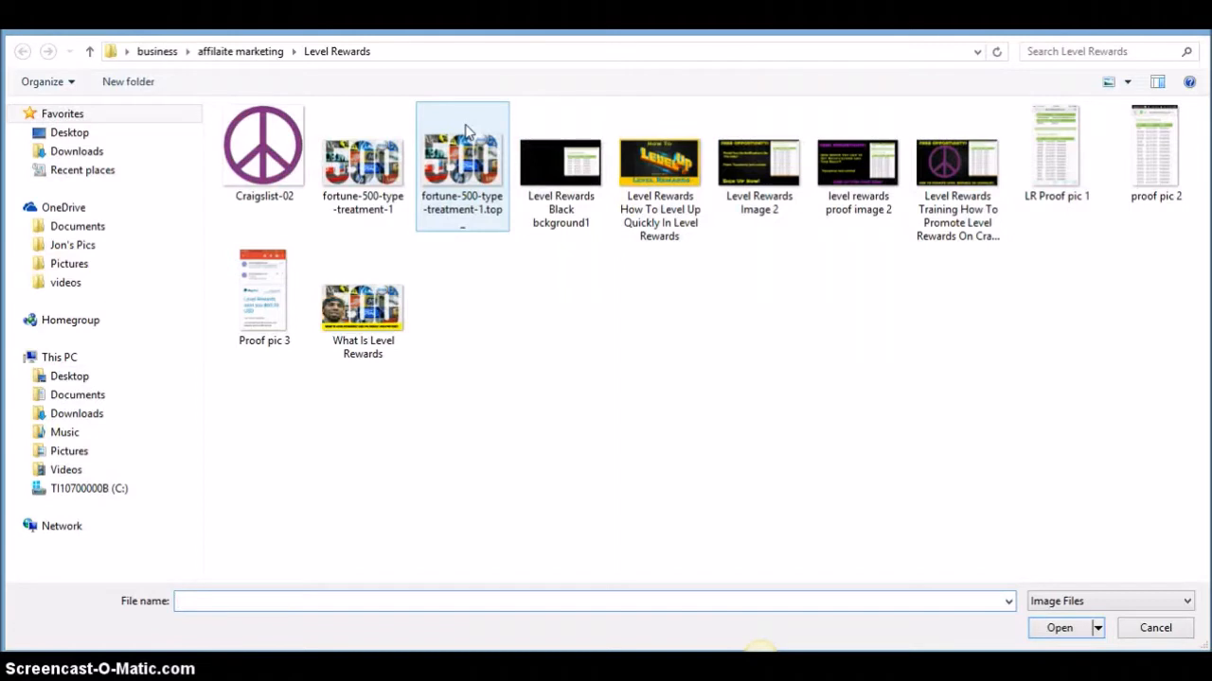
left_click(465, 96)
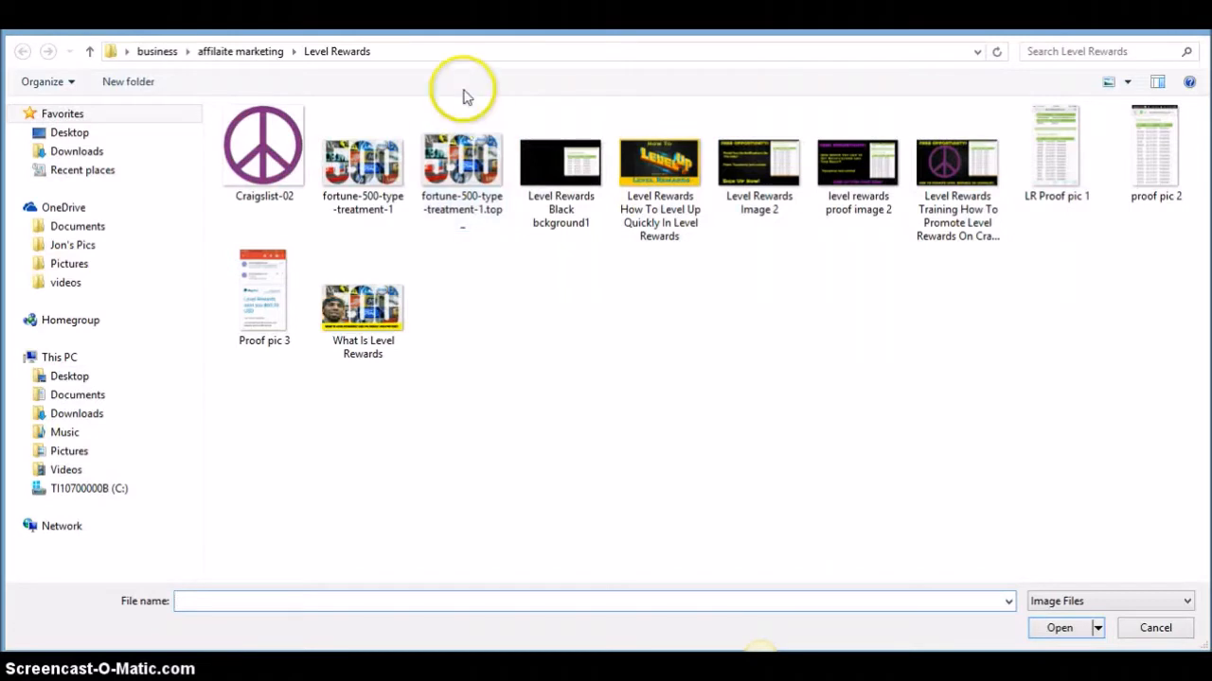
left_click(553, 170)
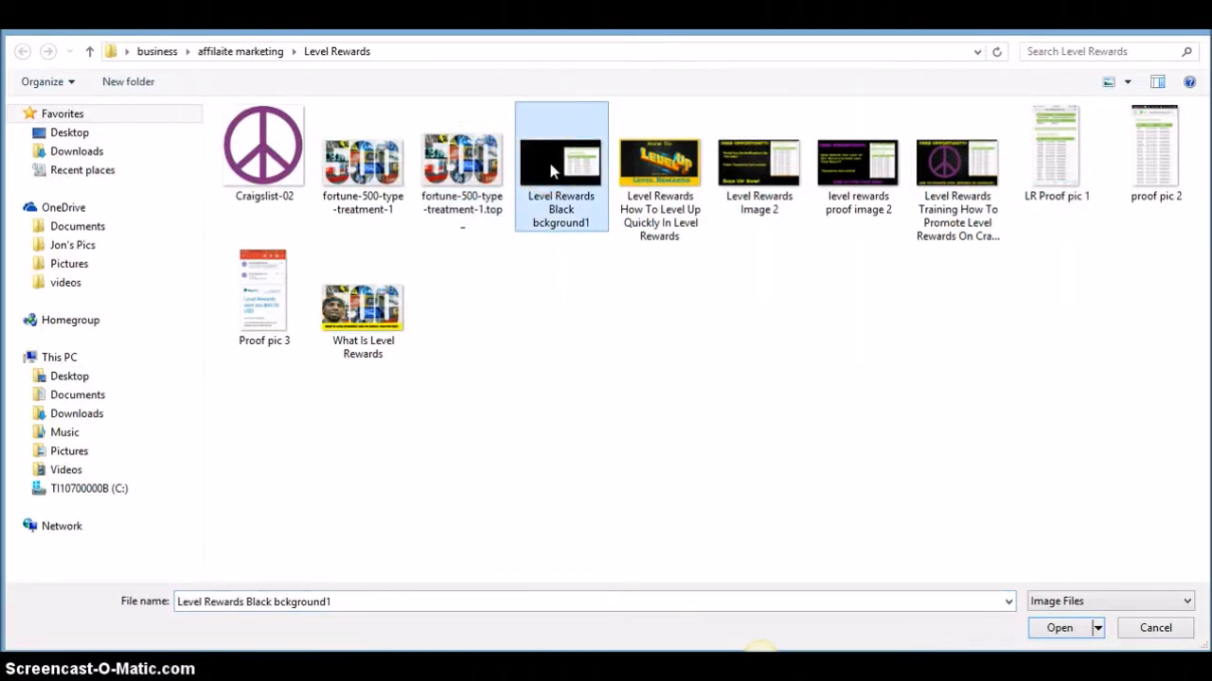
left_click(1061, 628)
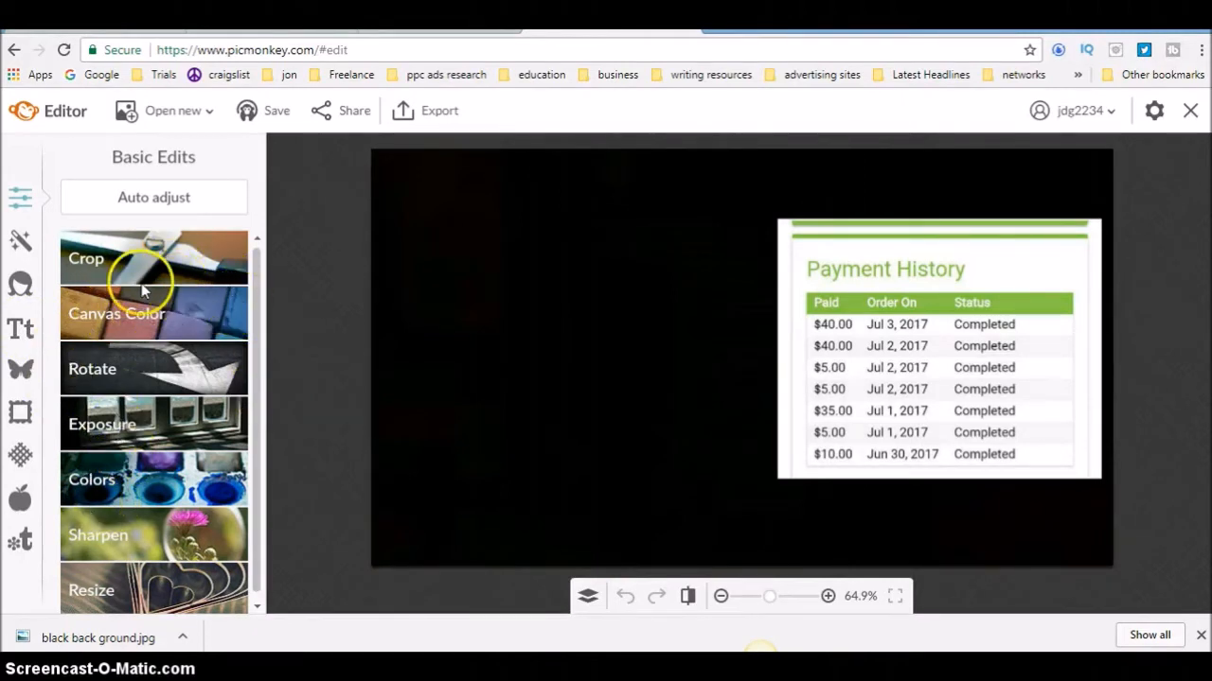
Step: Add a text box in the Nexa Rust font and place it in the upper left part of the black background
left_click(20, 369)
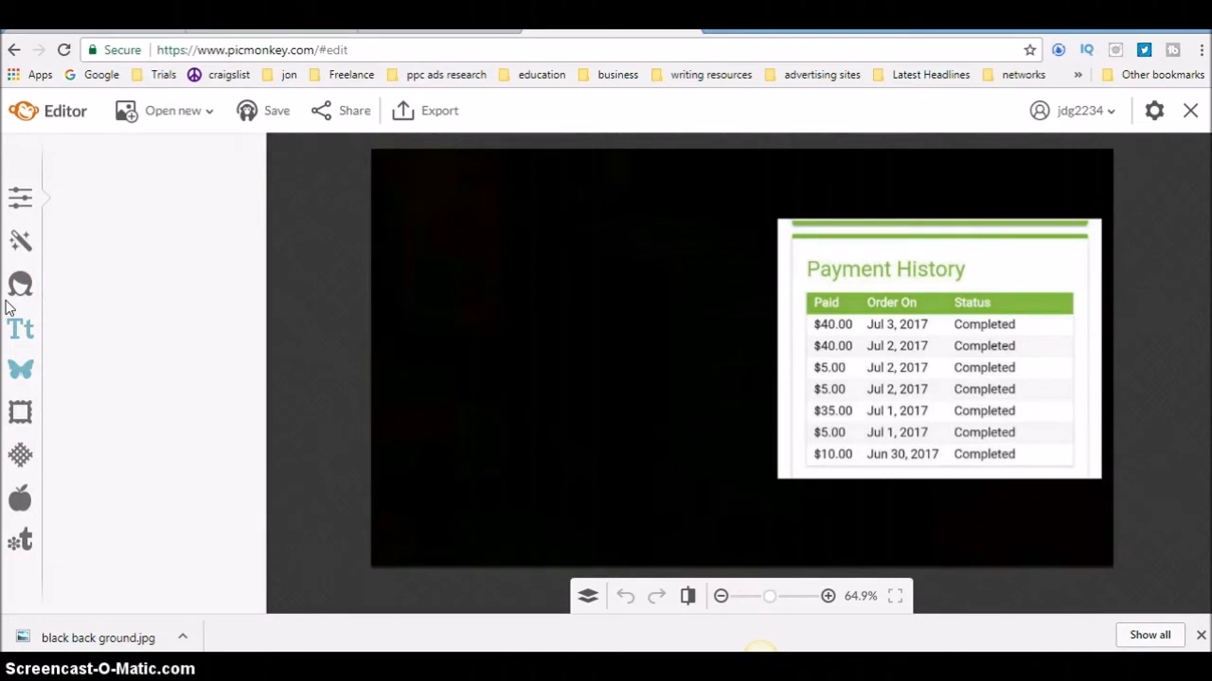
left_click(19, 327)
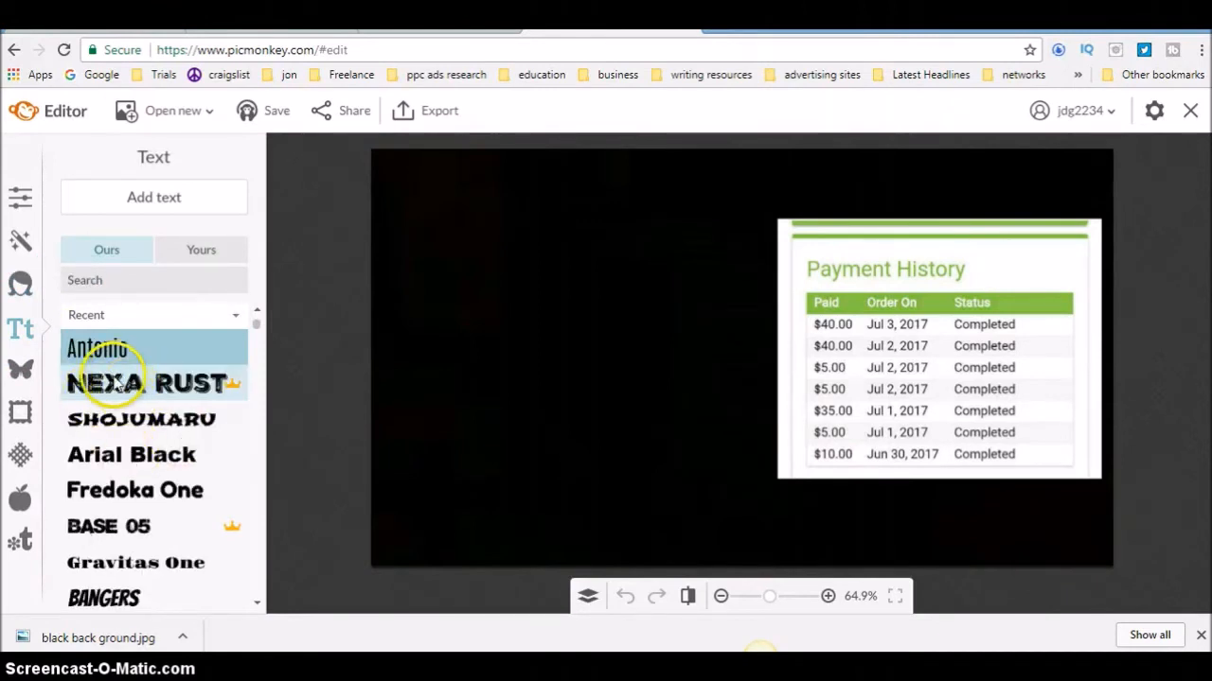
left_click(101, 390)
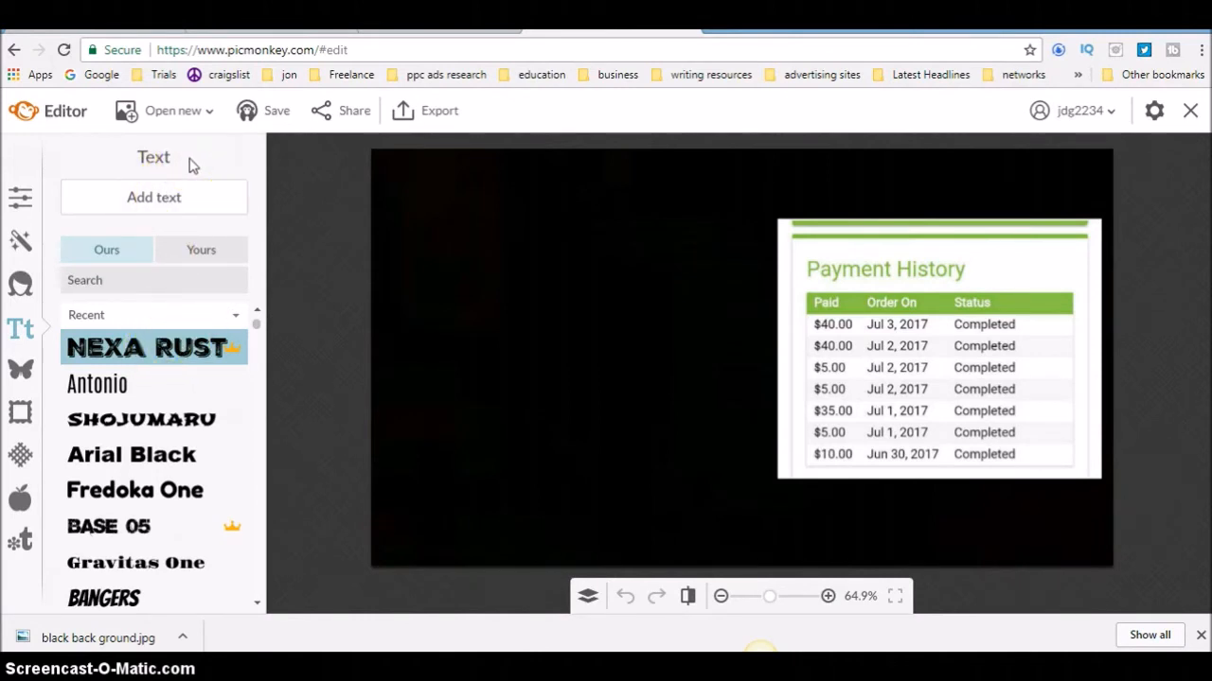
left_click(158, 195)
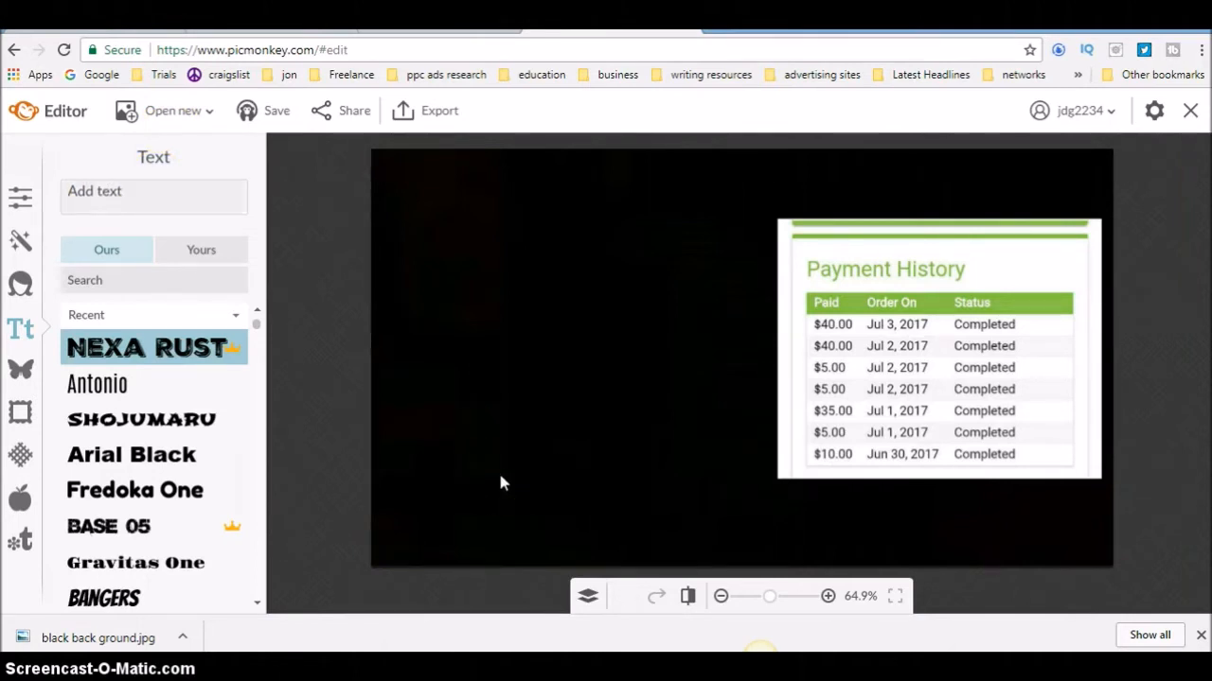
left_click_drag(744, 355, 541, 238)
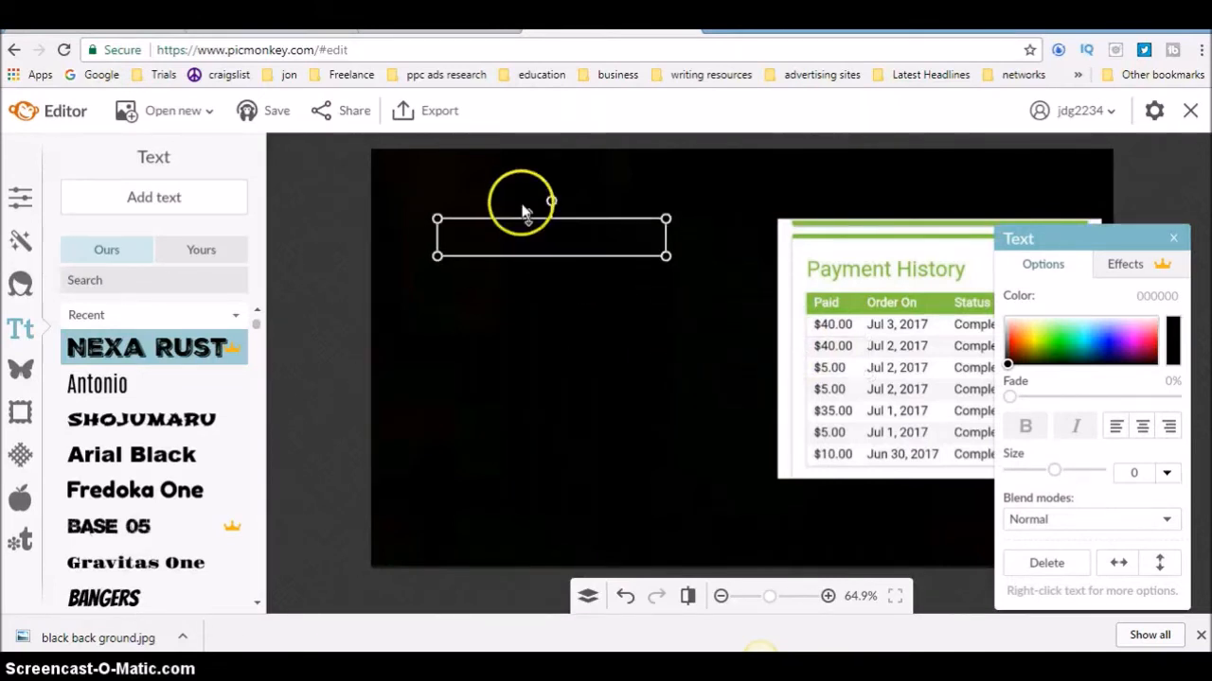
Step: Enter "FREE OPPORTUNITY" in the new text box
left_click(495, 238)
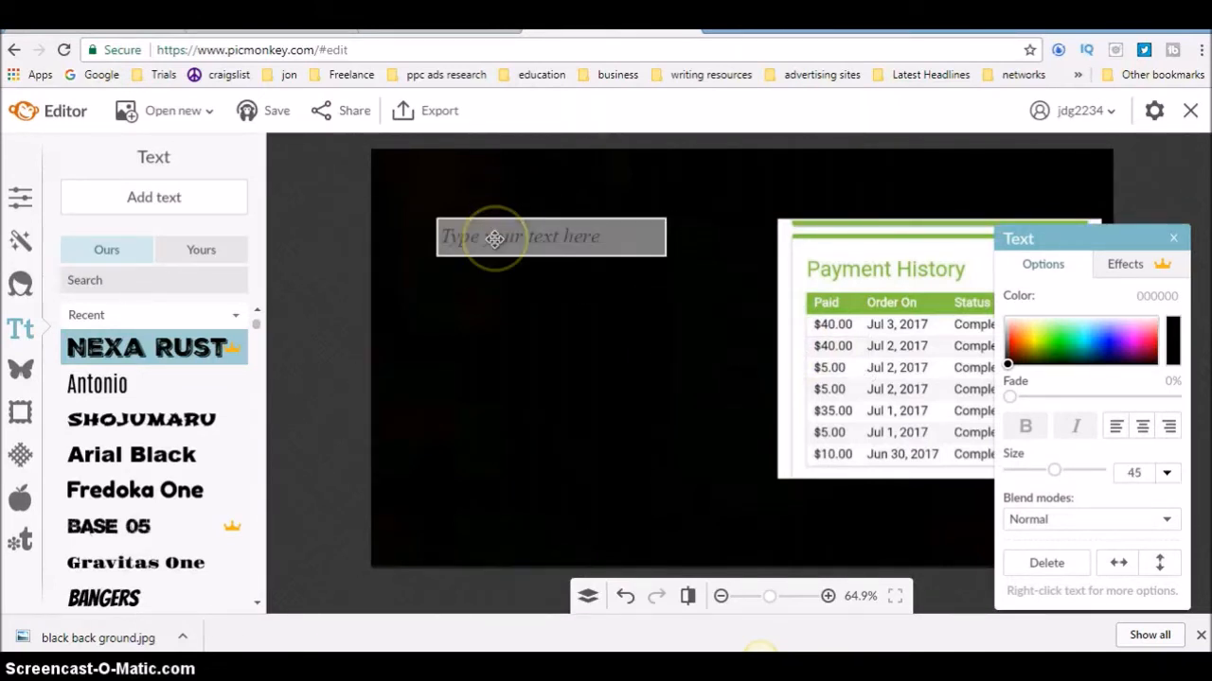
type("FREE OP")
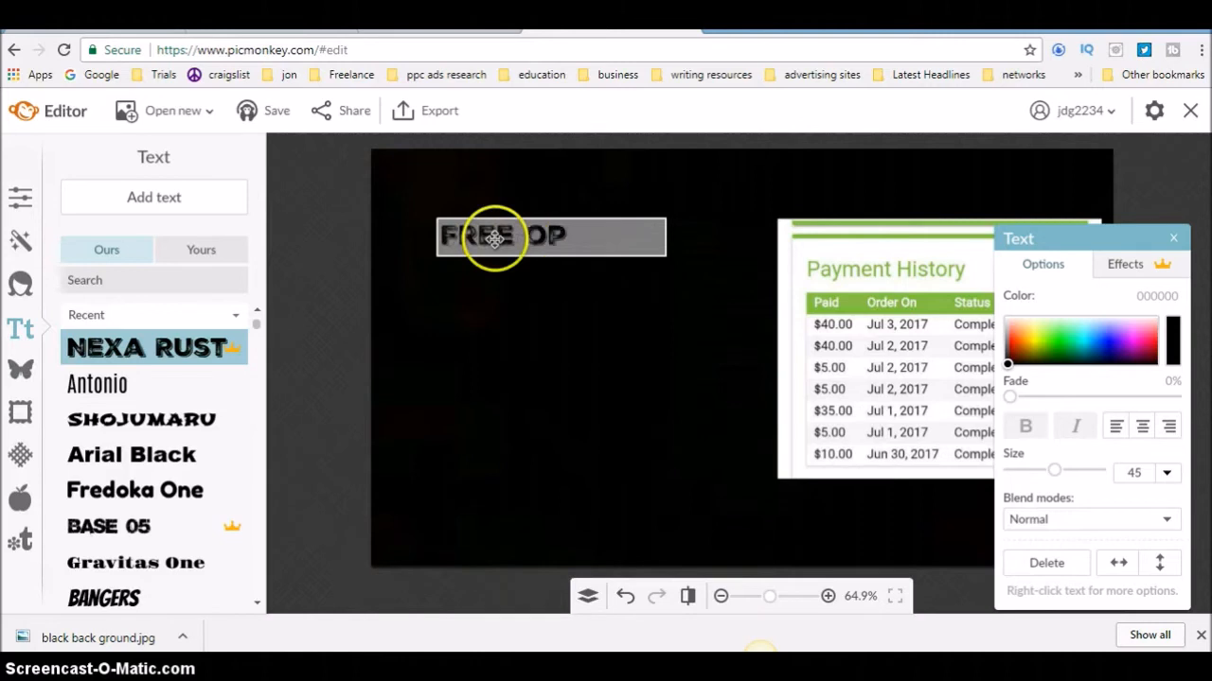
type("PORTUNITY")
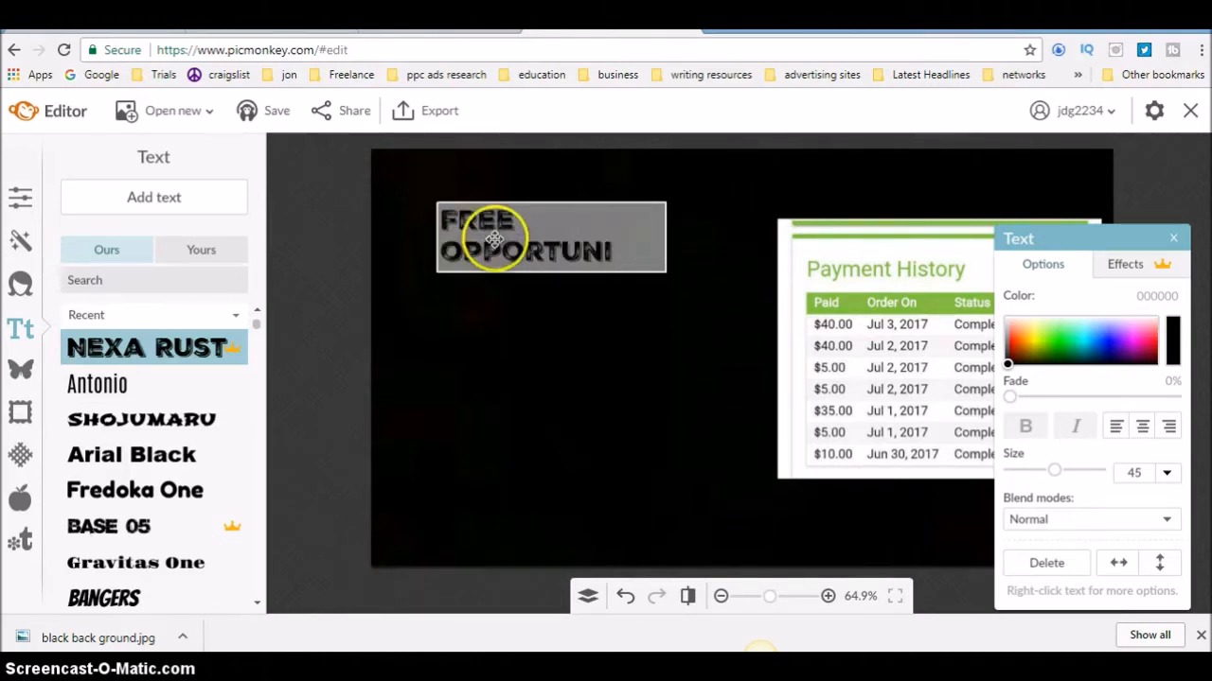
Step: Color the FREE OPPORTUNITY text dark purple (600056) and widen its box until the text fits on one line
left_click(437, 219)
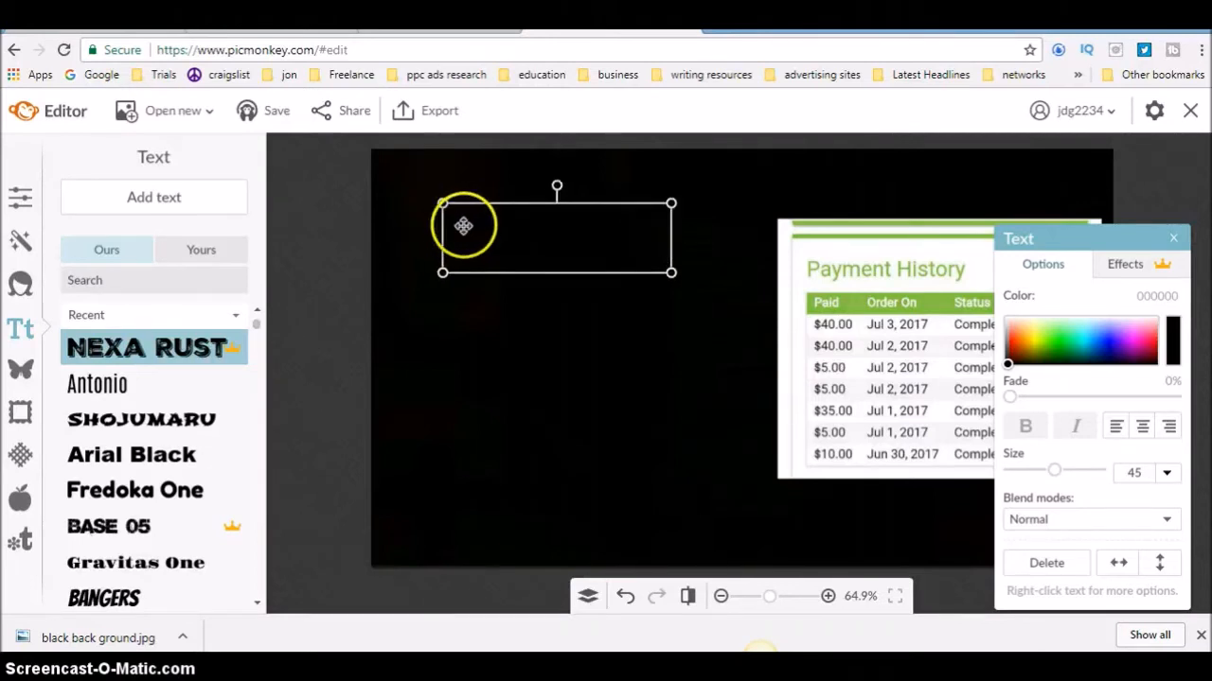
double_click(480, 227)
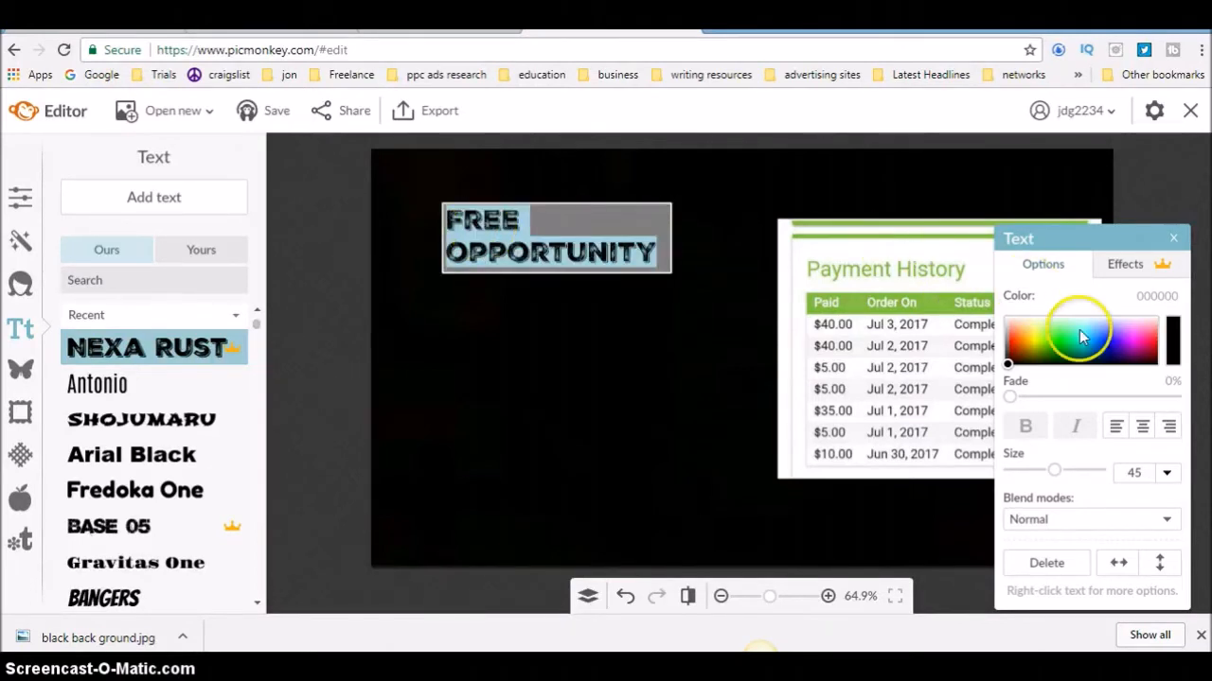
left_click(1135, 351)
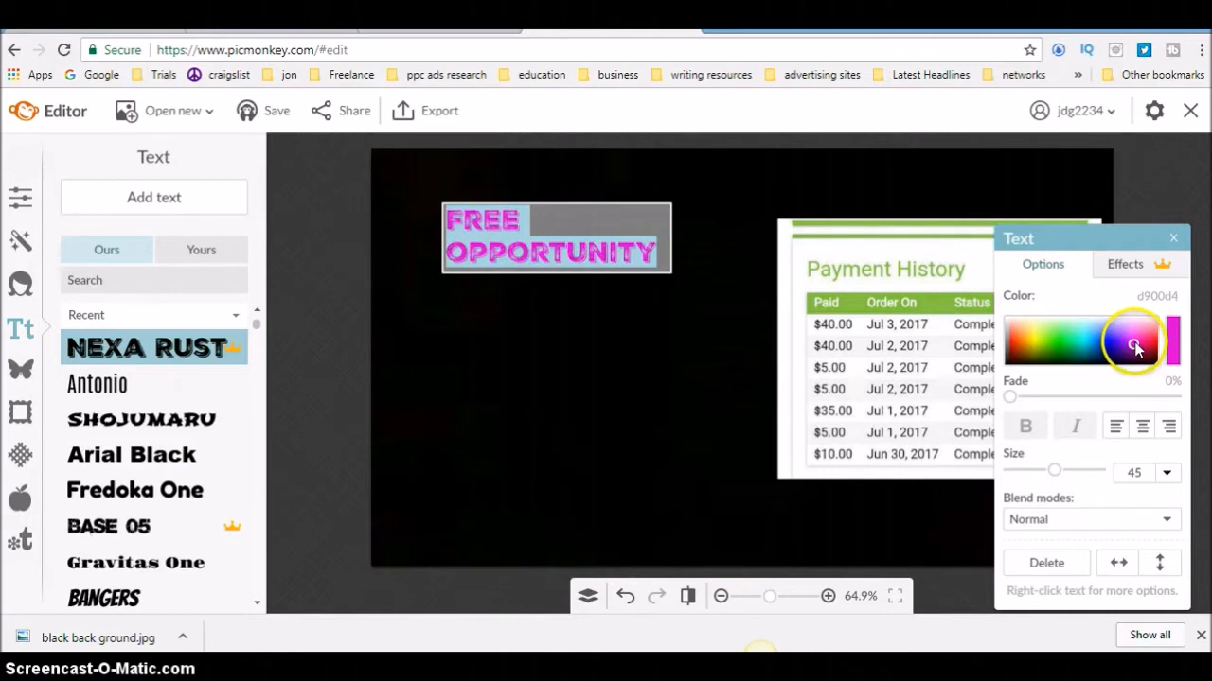
left_click_drag(1139, 342, 1136, 358)
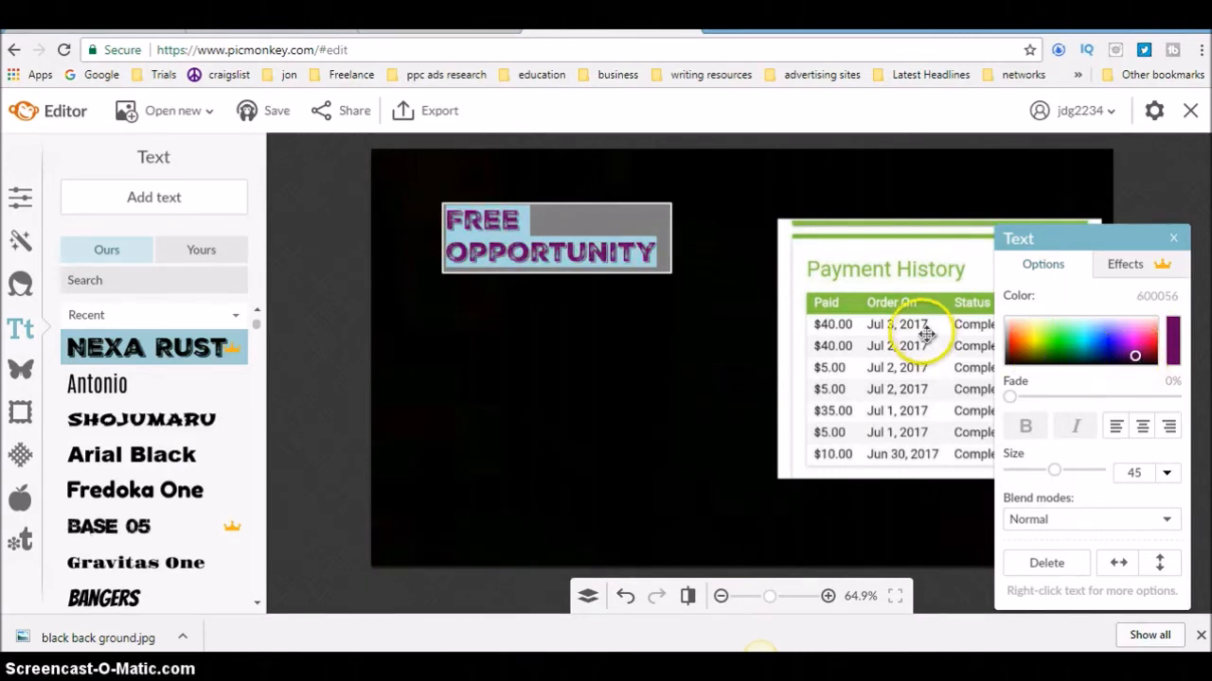
left_click(694, 241)
left_click_drag(674, 239, 770, 241)
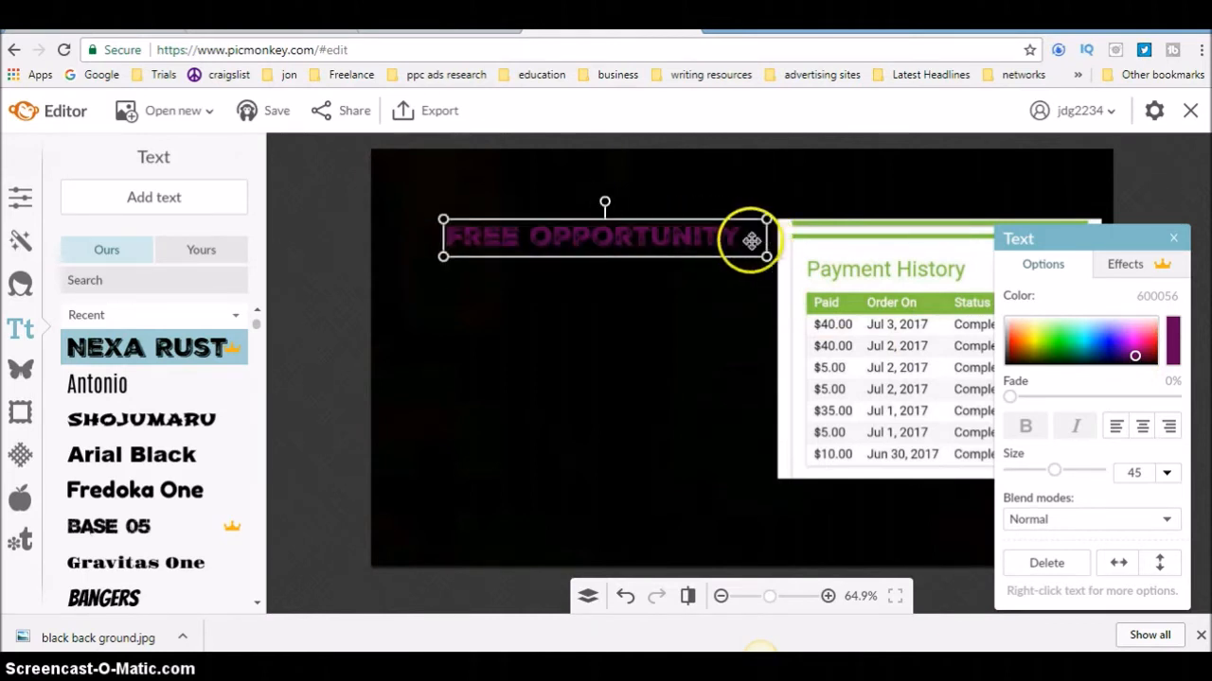
Step: Enlarge the FREE OPPORTUNITY text to size 57
left_click(720, 237)
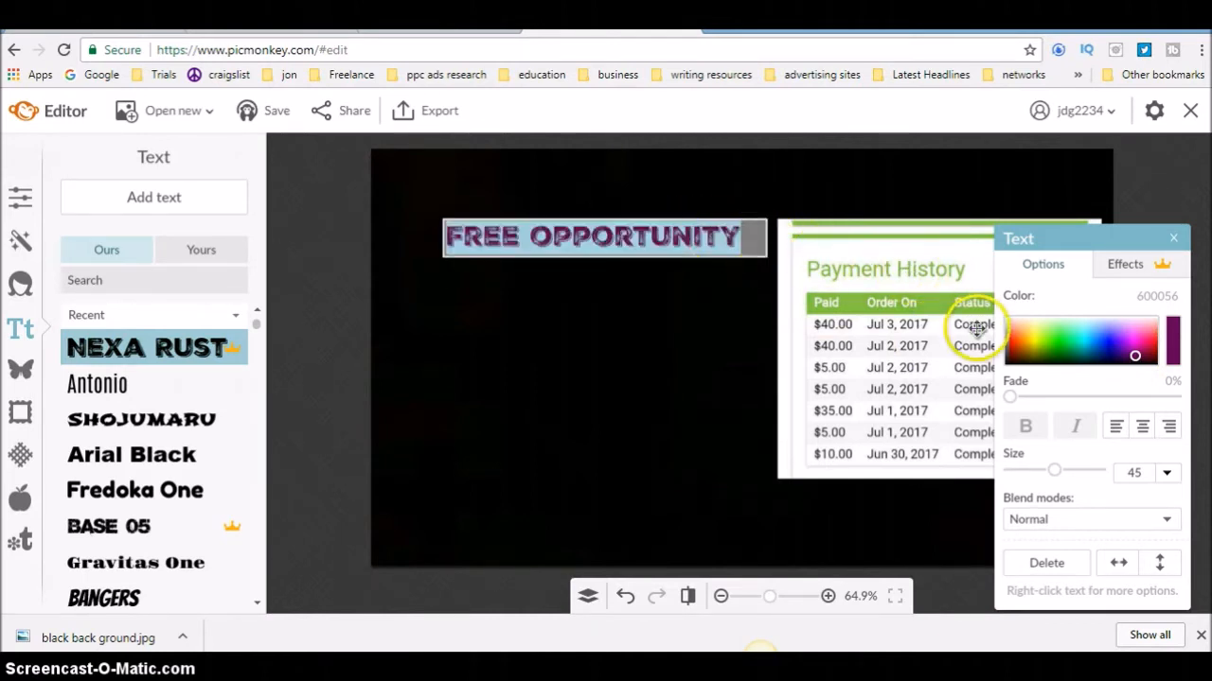
left_click_drag(1057, 471, 1065, 474)
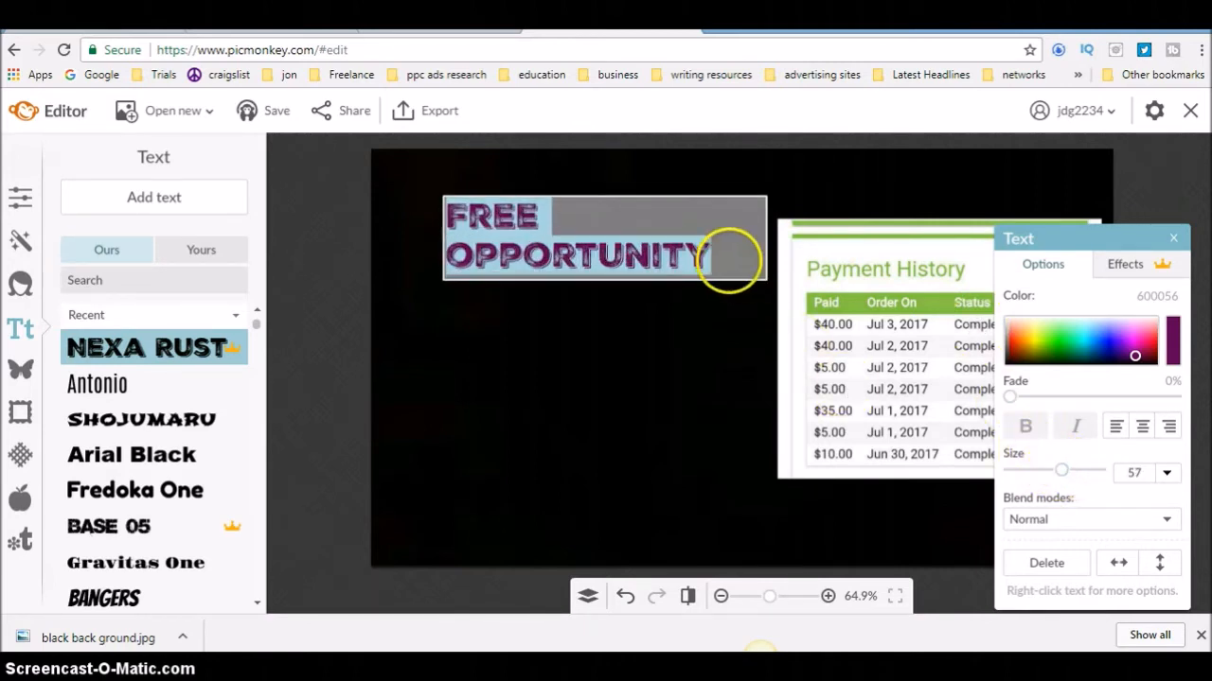
left_click(727, 257)
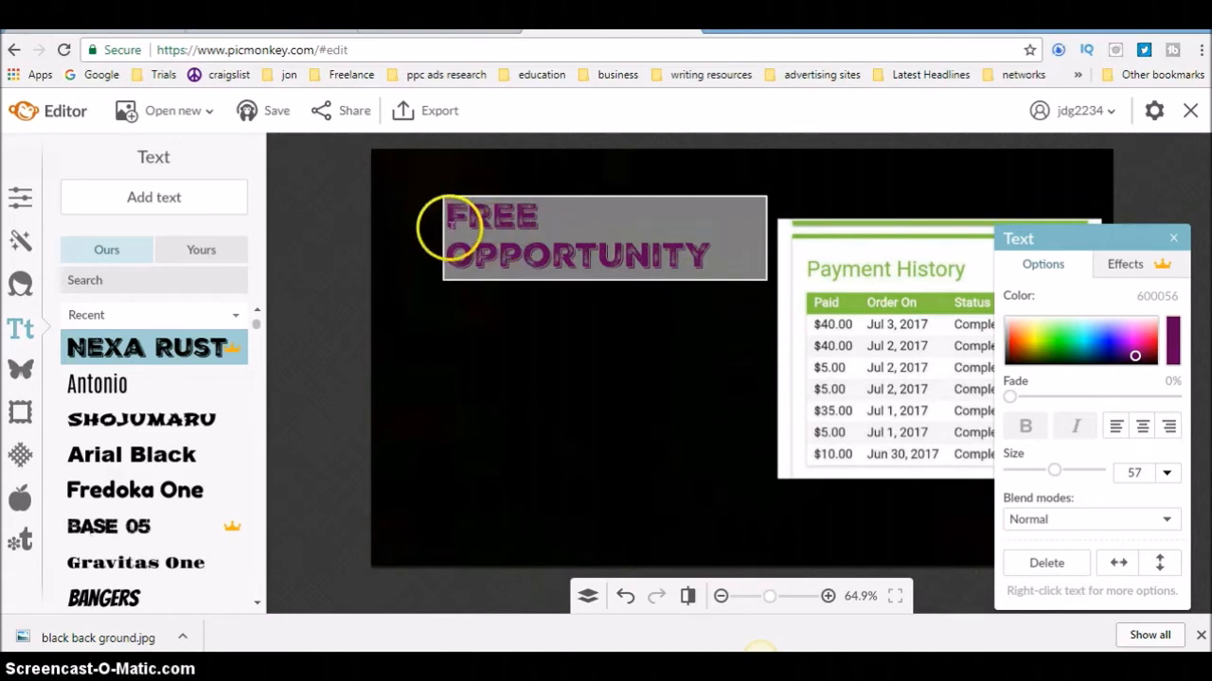
left_click(502, 216)
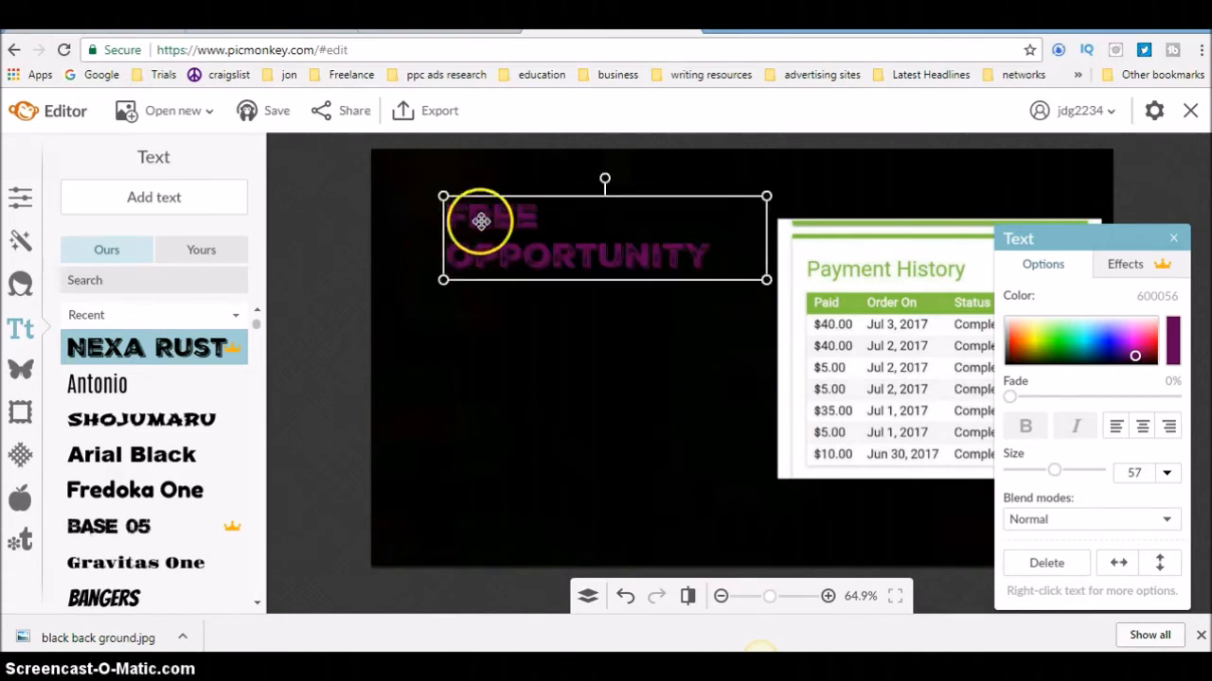
Step: Fit FREE OPPORTUNITY on one line in the image's upper left corner and change its font to Shojumaru
left_click_drag(447, 226, 395, 211)
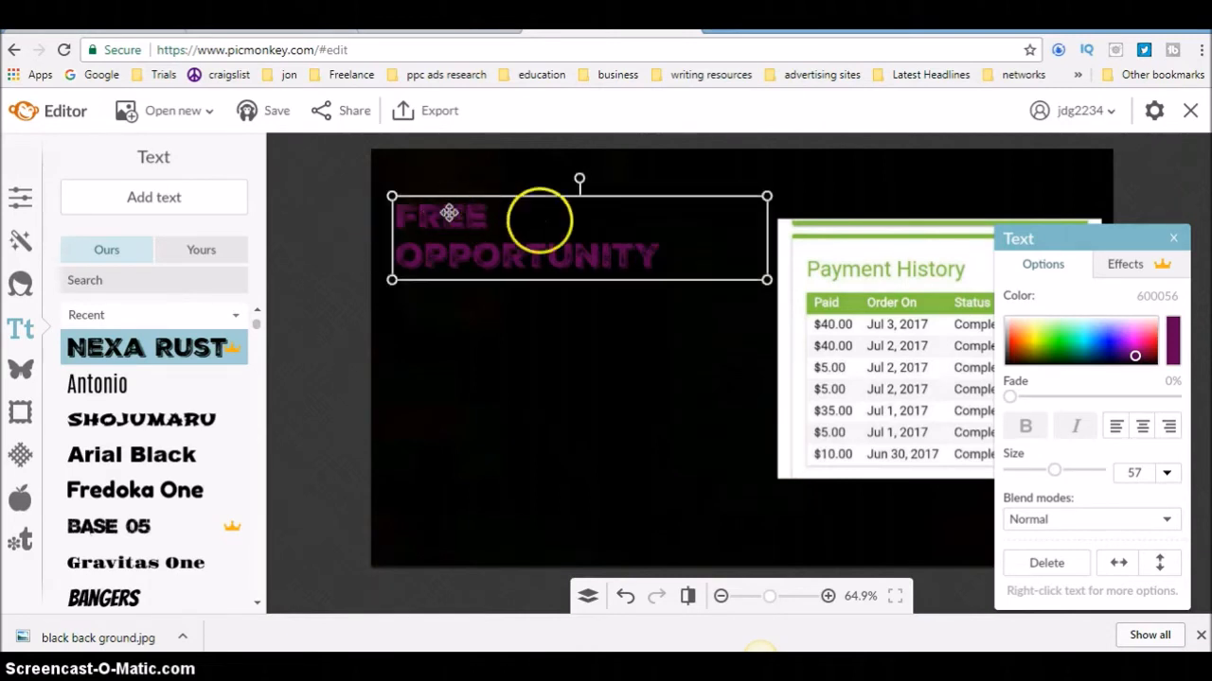
left_click_drag(765, 229, 726, 194)
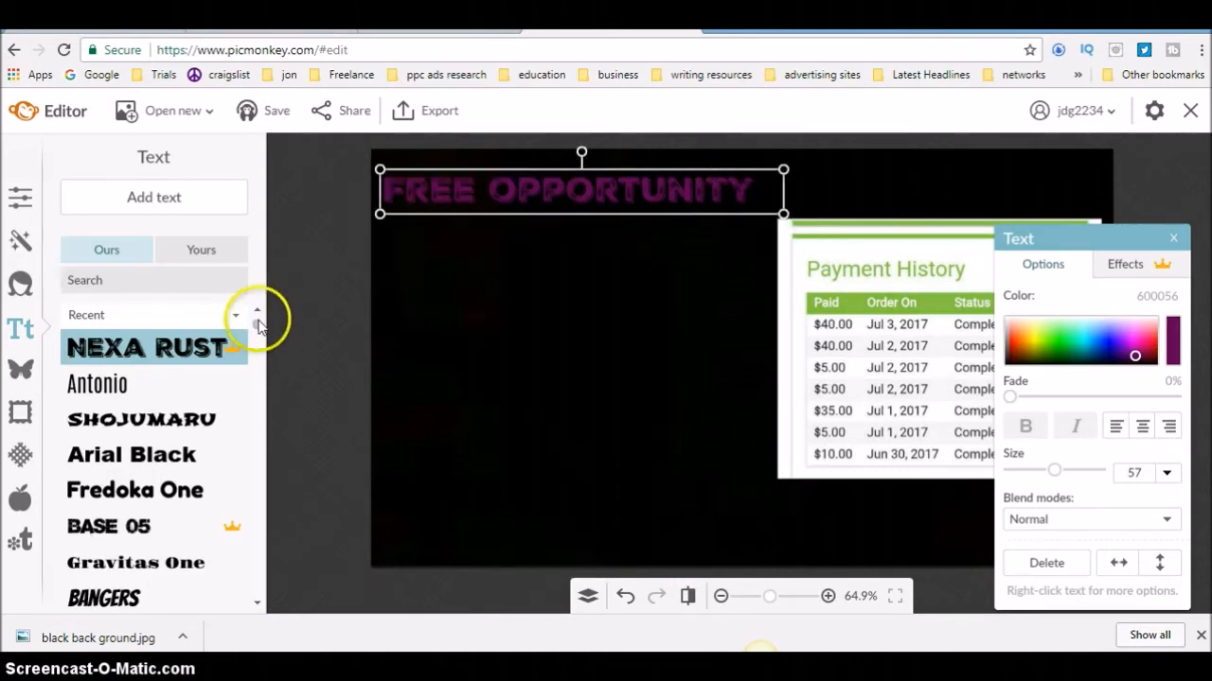
left_click(204, 414)
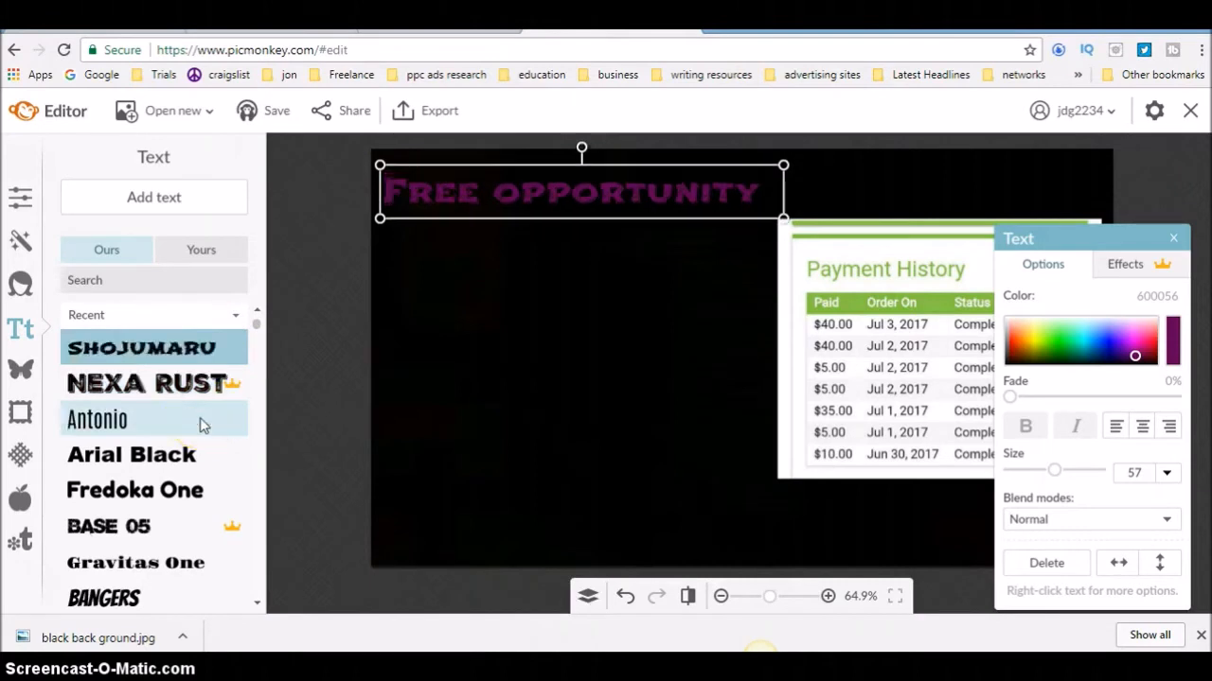
Step: Add a text box beside the payment picture, below the heading, reading "Would you like notifications like this daily?"
left_click(216, 206)
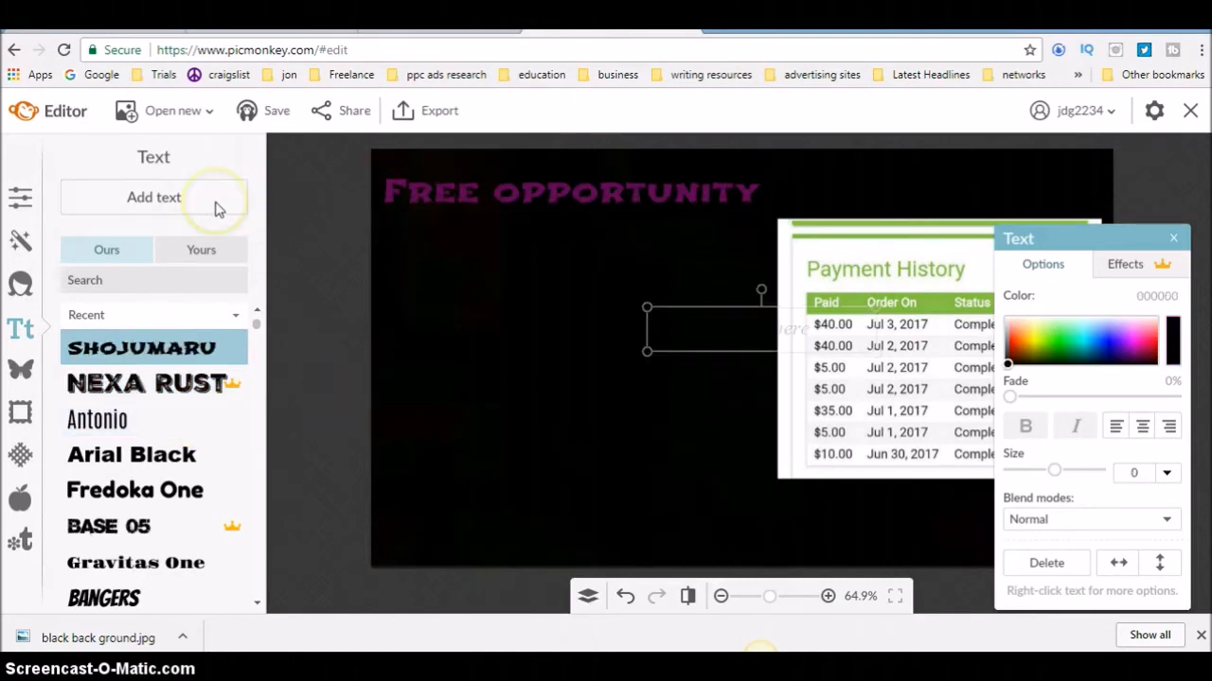
left_click_drag(707, 325, 495, 290)
left_click(509, 305)
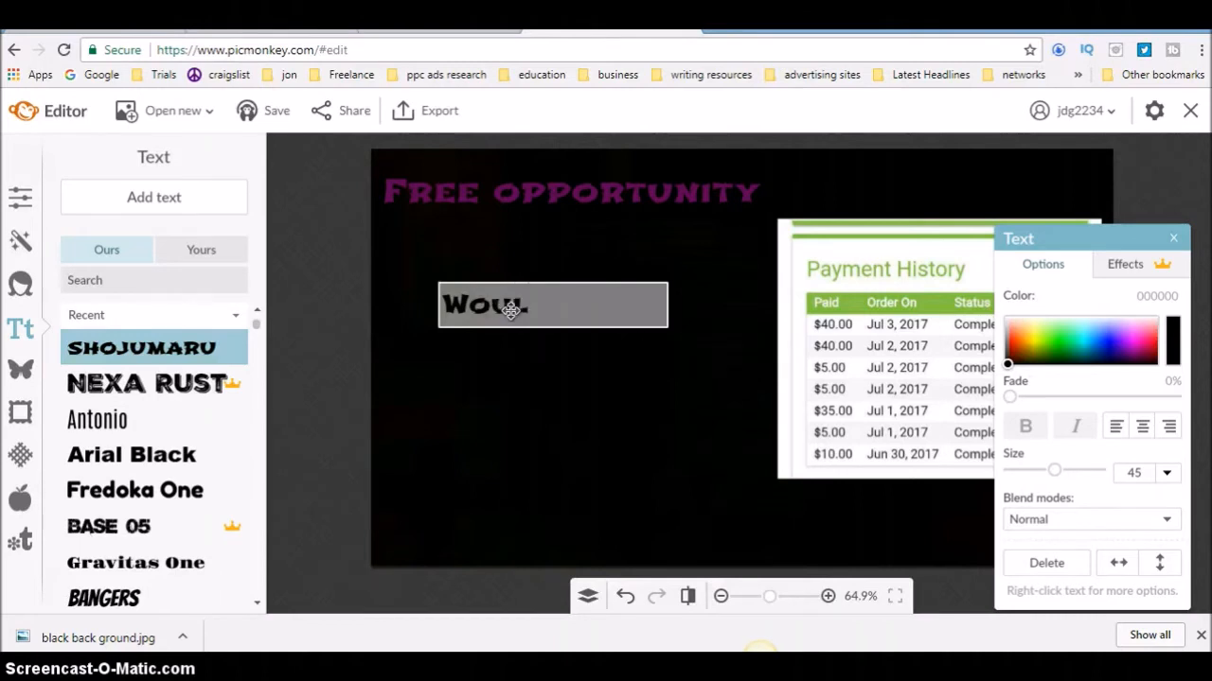
type("Would you like no")
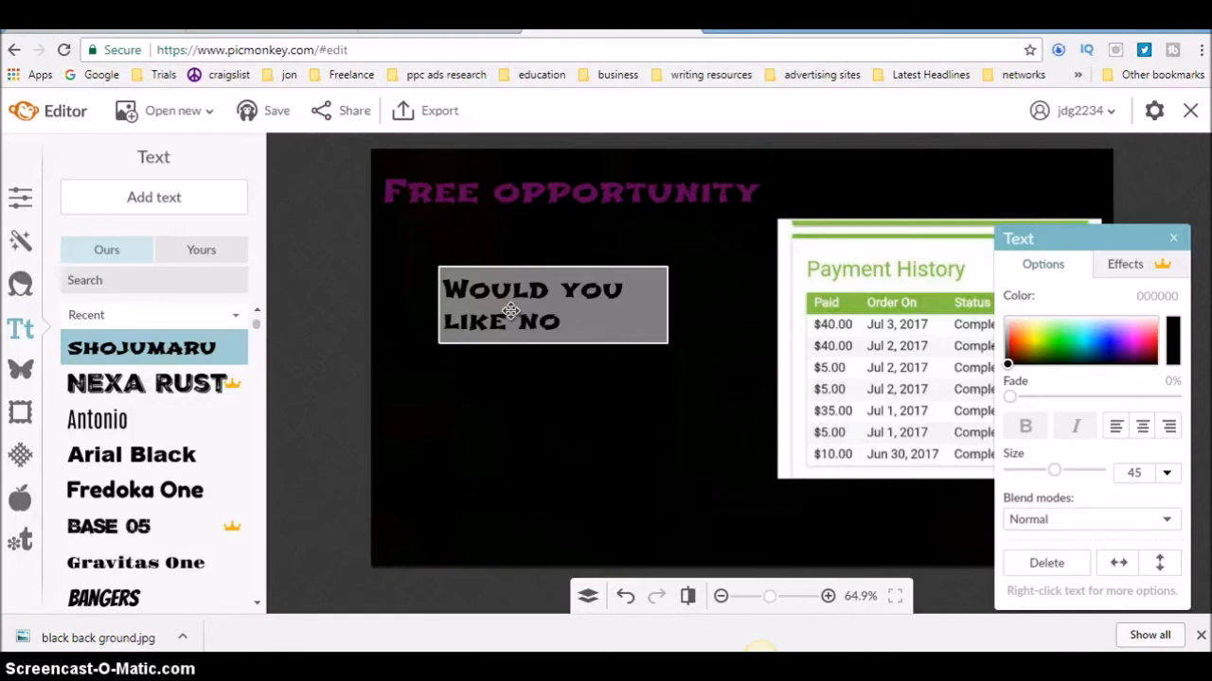
type("tifications")
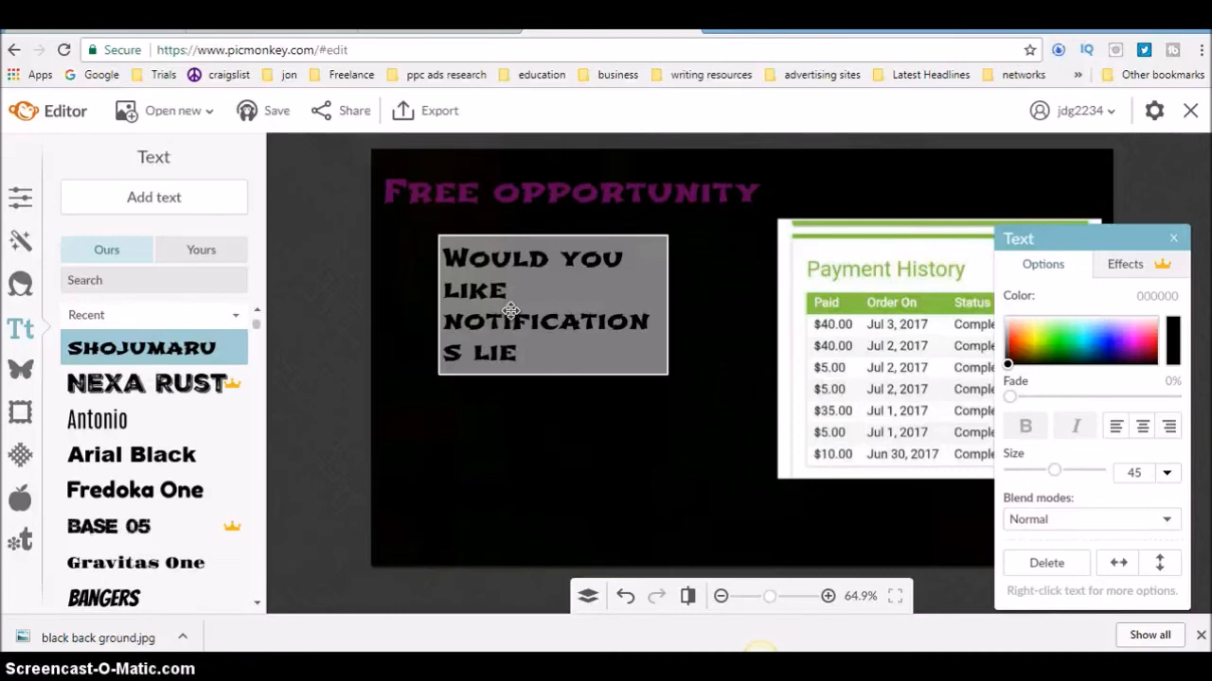
type(" like this")
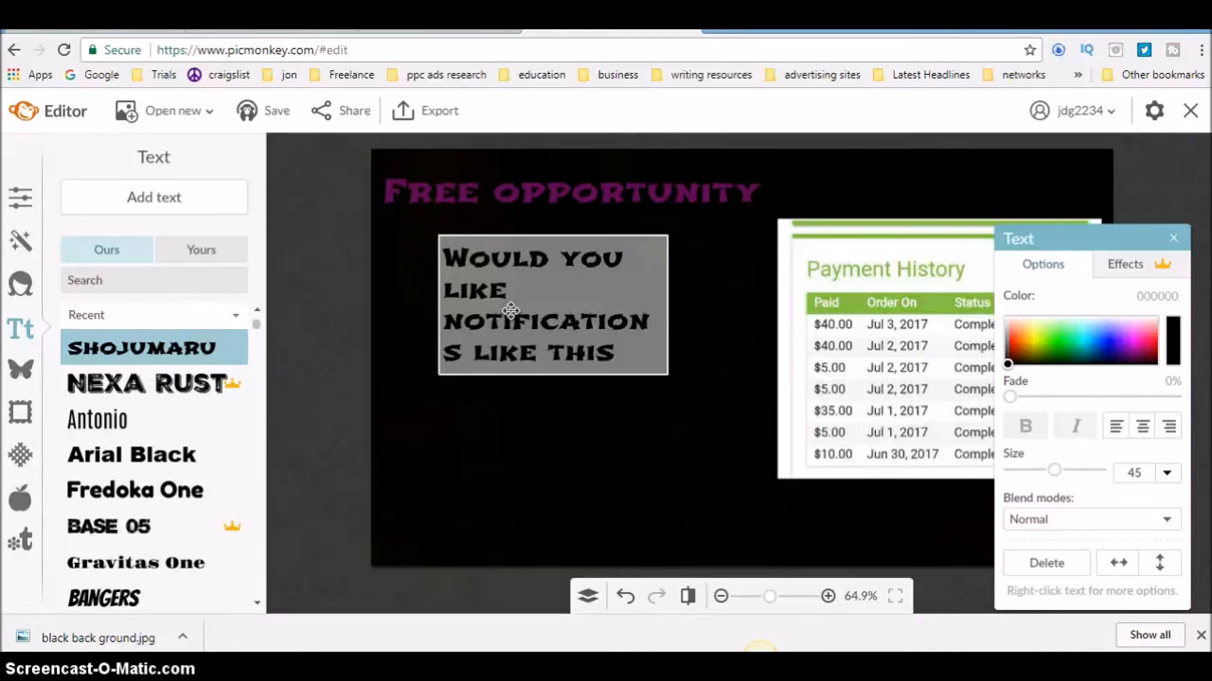
type(" daily")
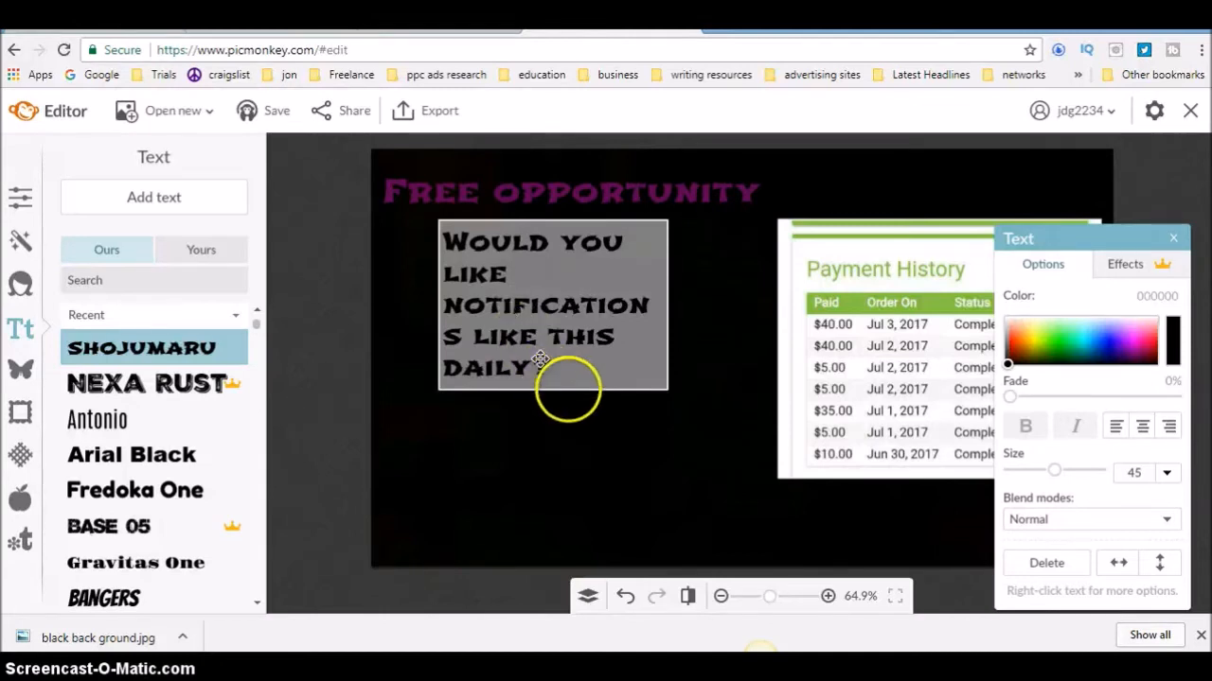
left_click(569, 396)
Step: Color the notifications question yellow-green (cff500), then widen its box to span the space beside the payment picture and move it slightly lower
double_click(525, 358)
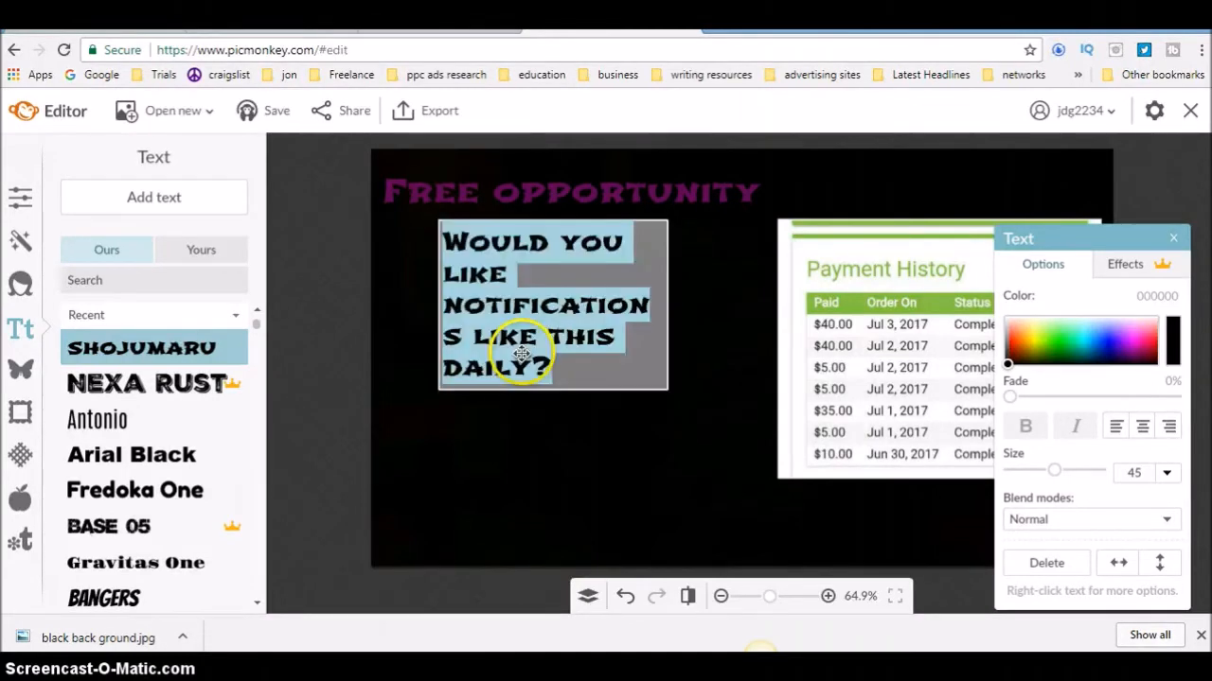
left_click(1032, 342)
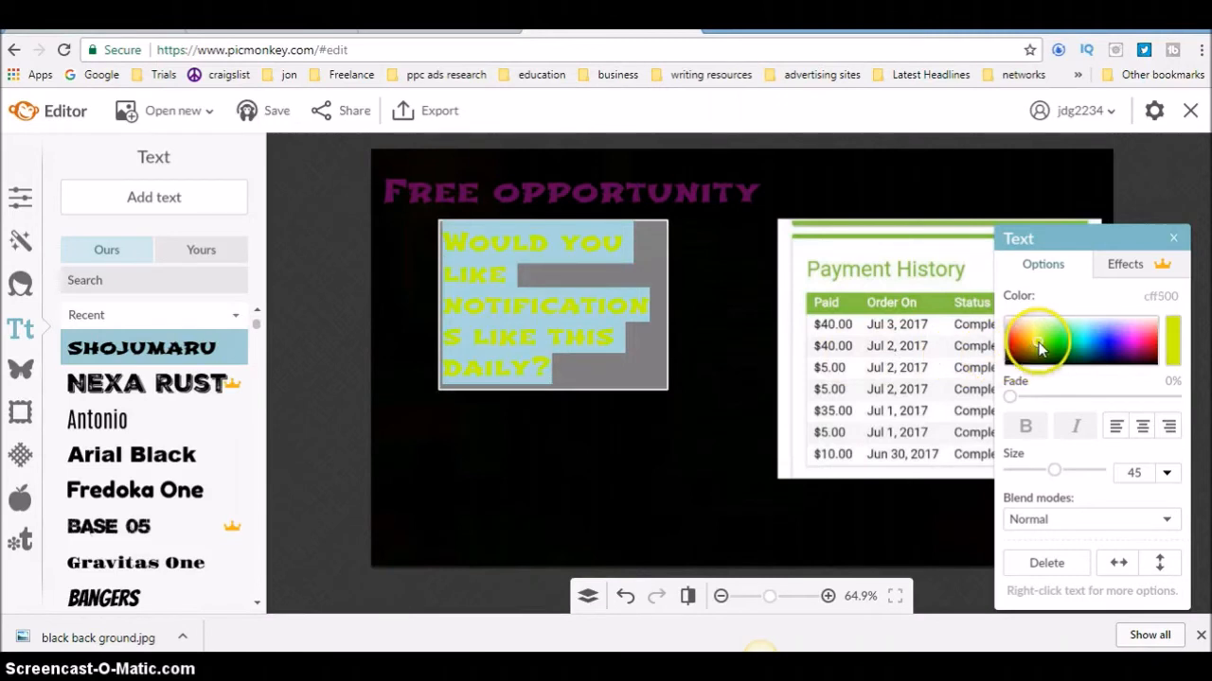
left_click_drag(673, 325, 778, 313)
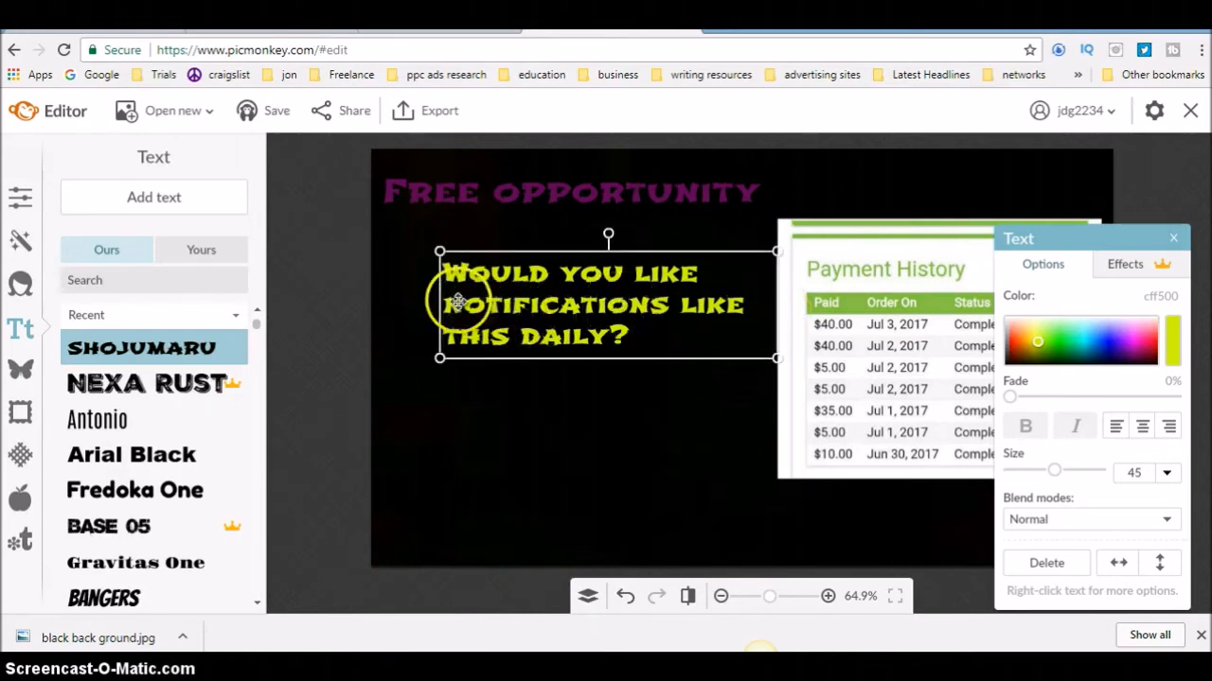
left_click_drag(438, 299, 379, 295)
left_click_drag(547, 317, 538, 346)
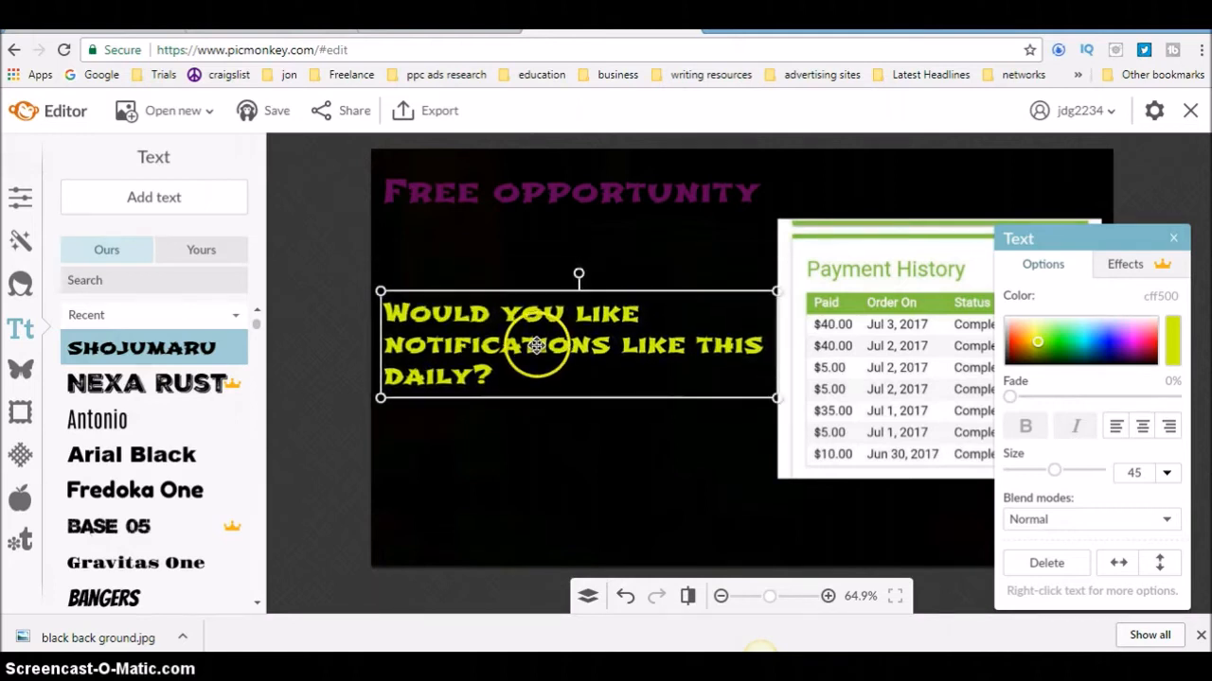
Step: Add a text box below the notifications question reading "Training Included!"
left_click(205, 208)
left_click_drag(653, 326, 427, 454)
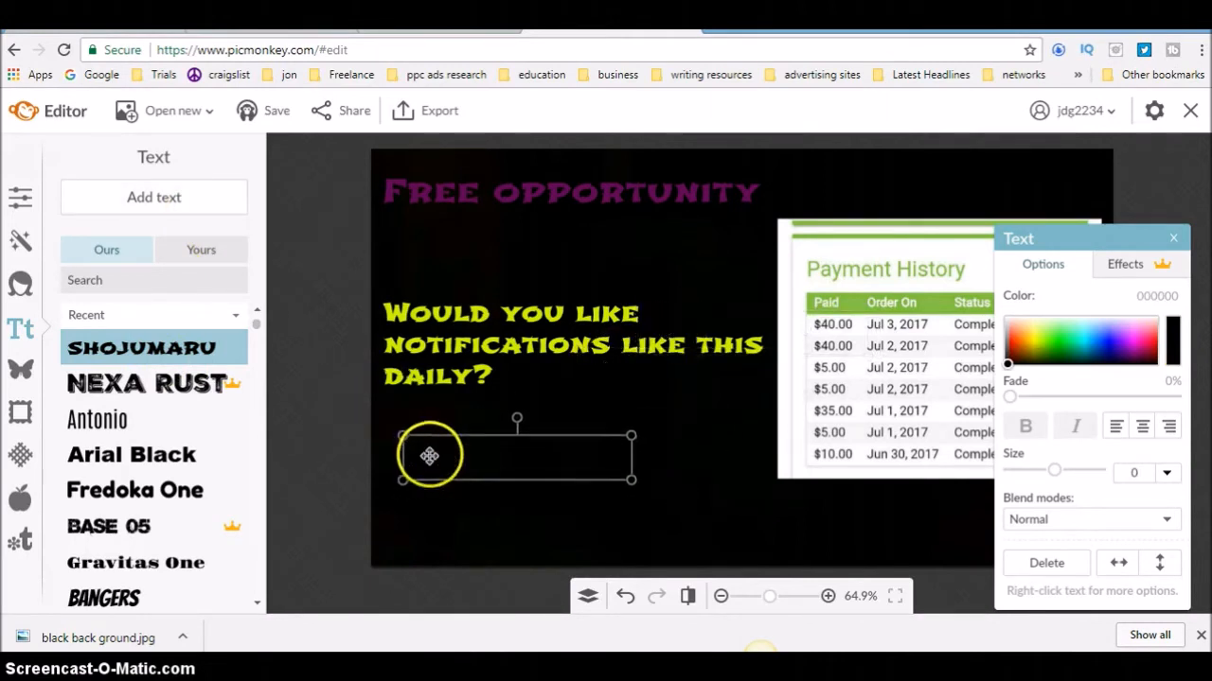
left_click(441, 460)
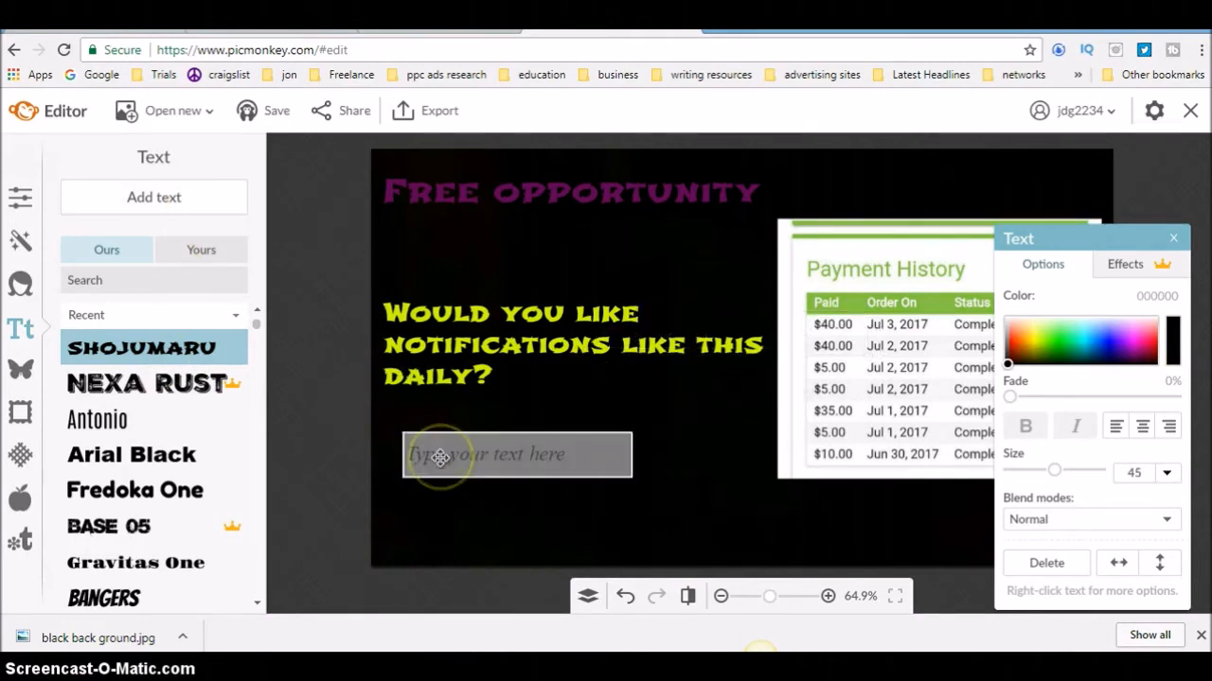
left_click(440, 458)
type("Training")
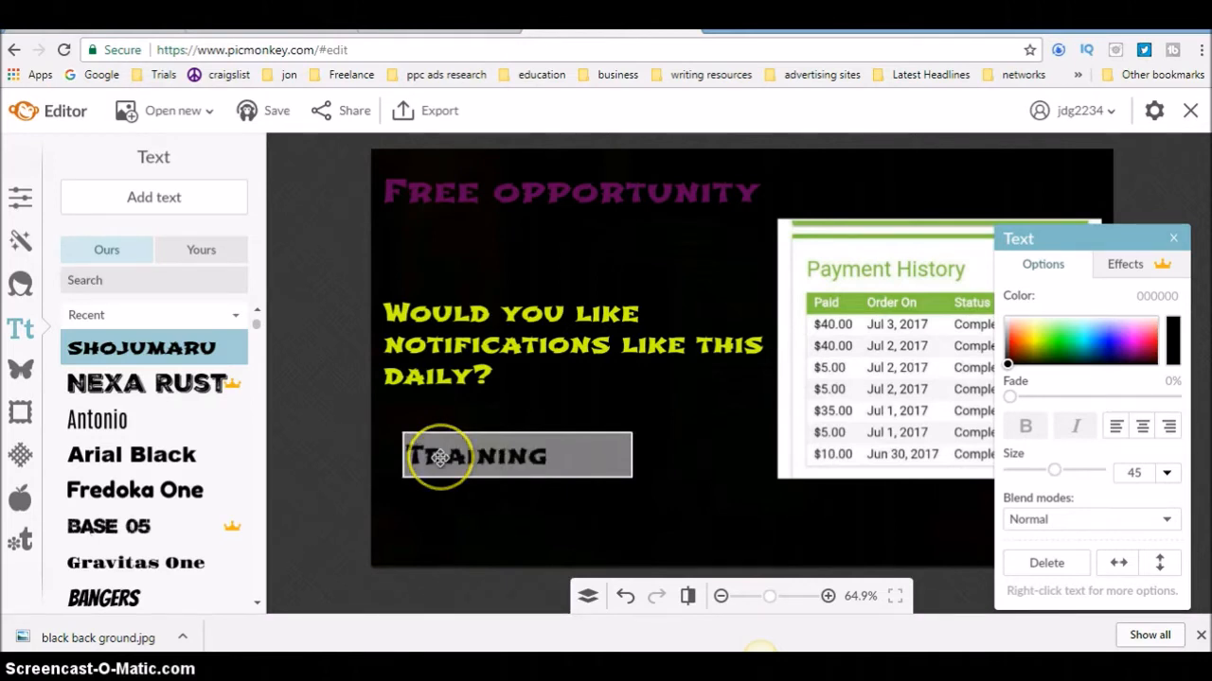
type(" Included!")
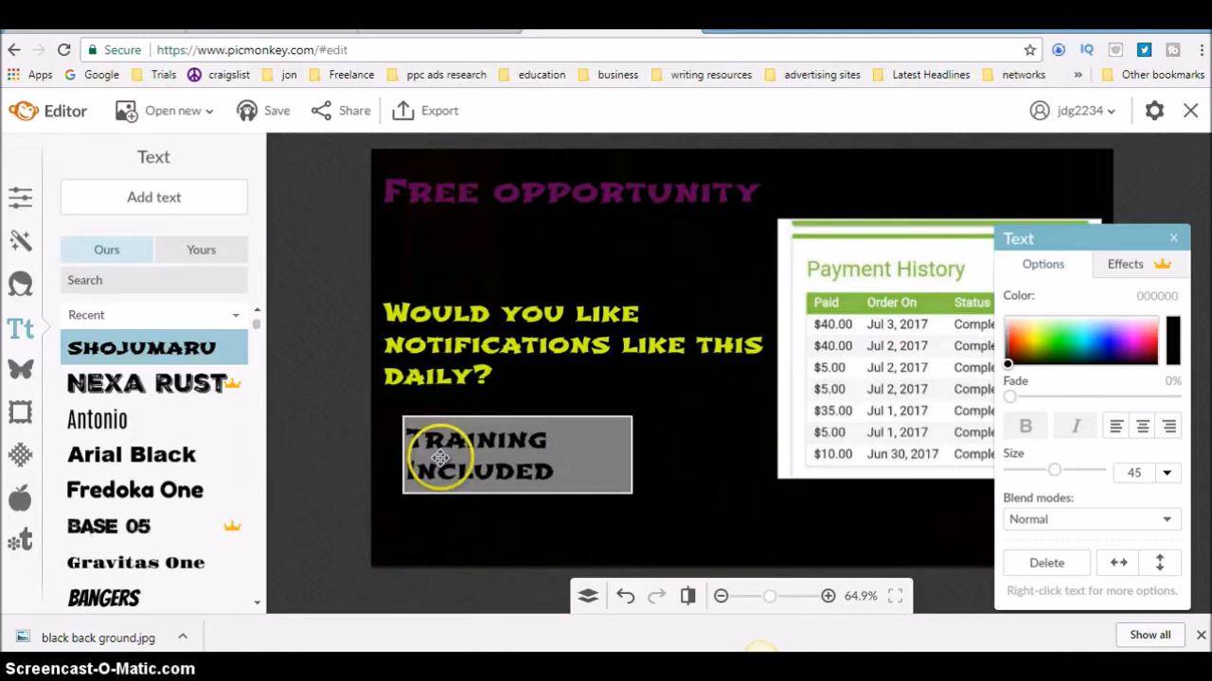
left_click(634, 456)
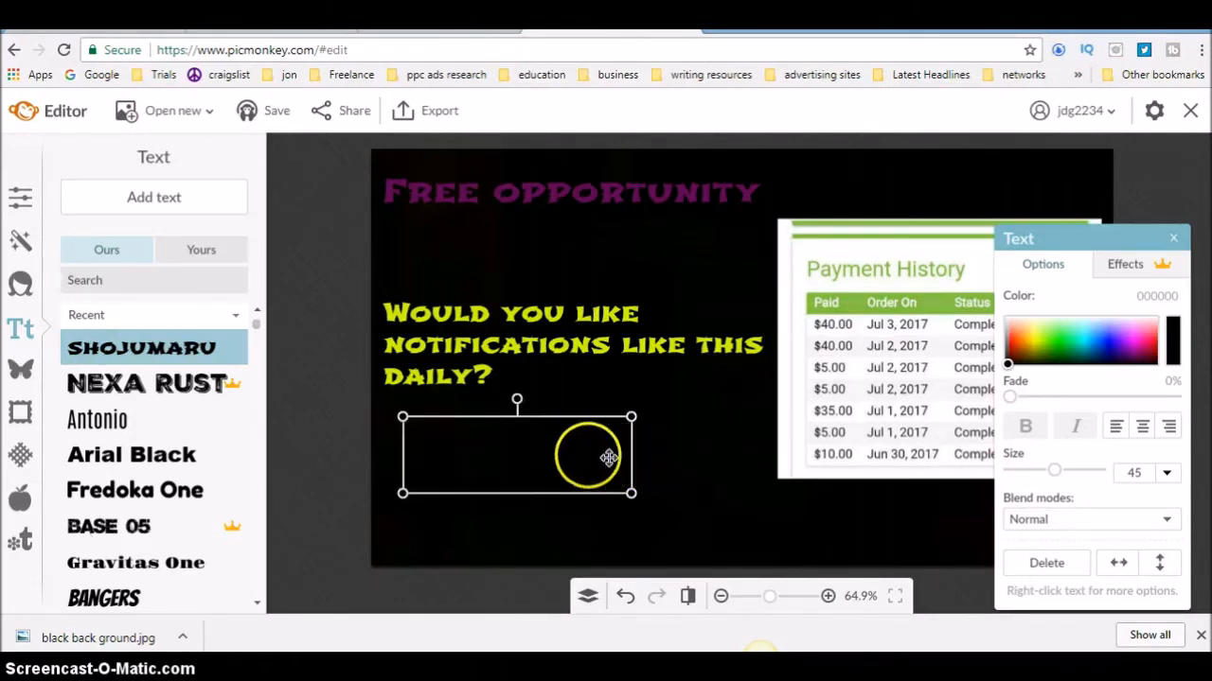
Step: Color "Training Included!" with the yellow-green sampled from the question (cef400) and fit it on one line aligned under the question
double_click(565, 445)
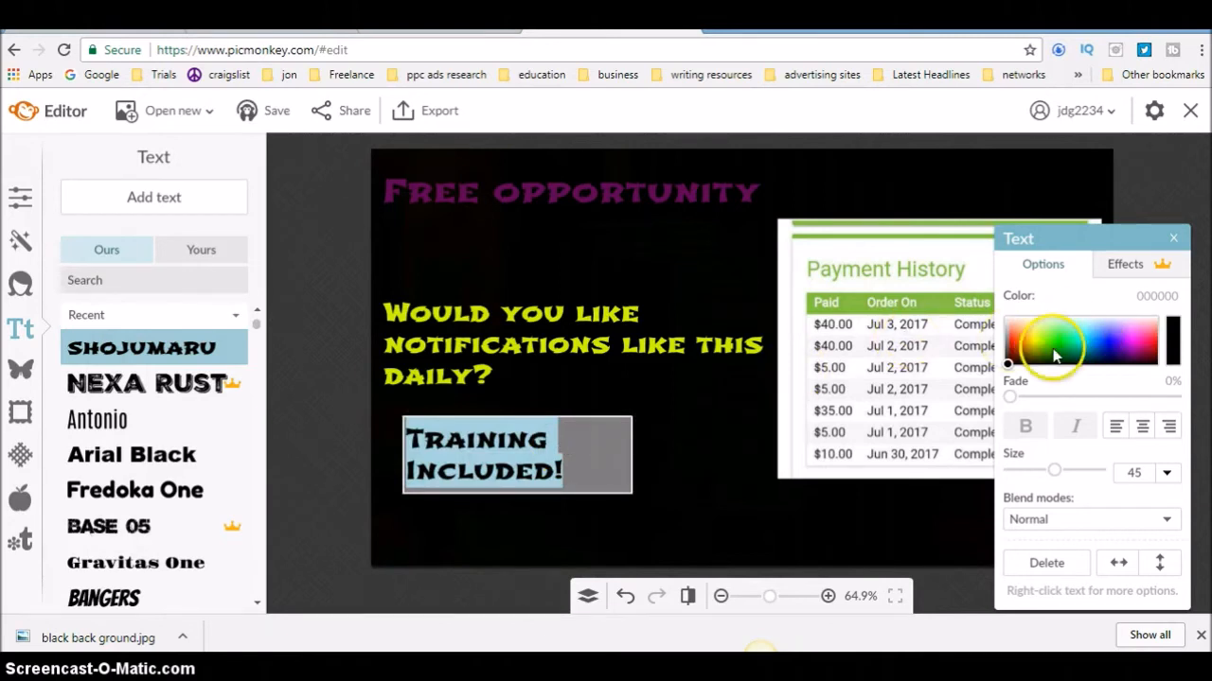
left_click(1173, 339)
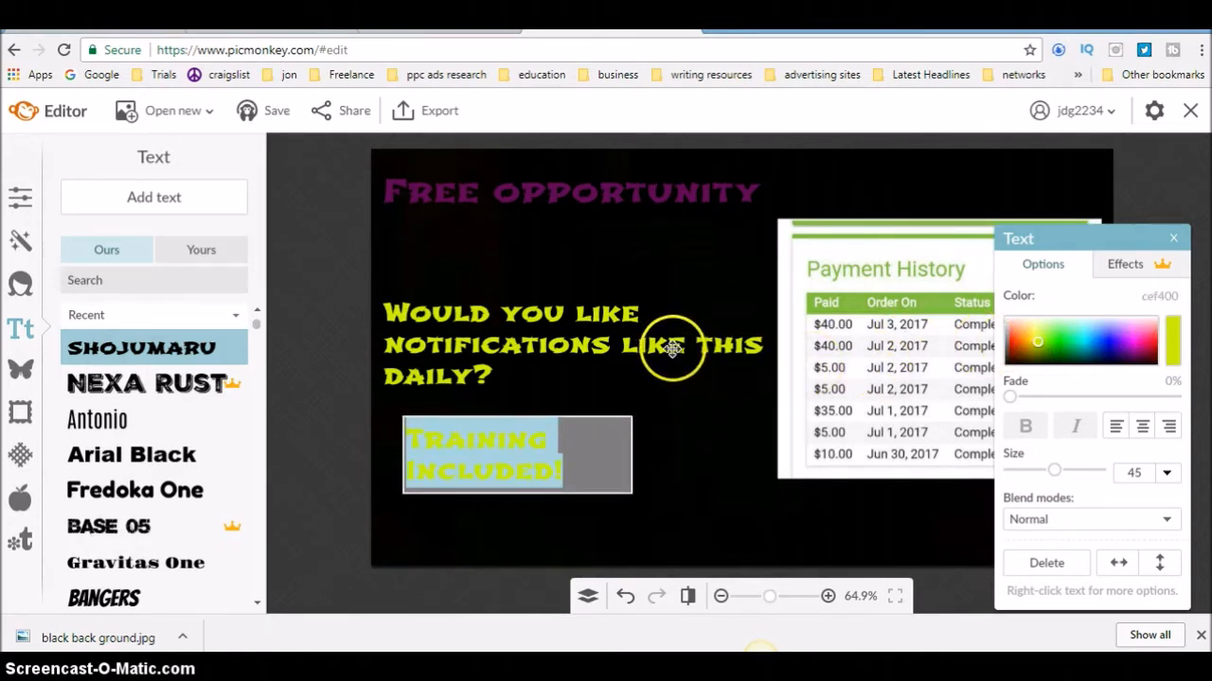
left_click(628, 448)
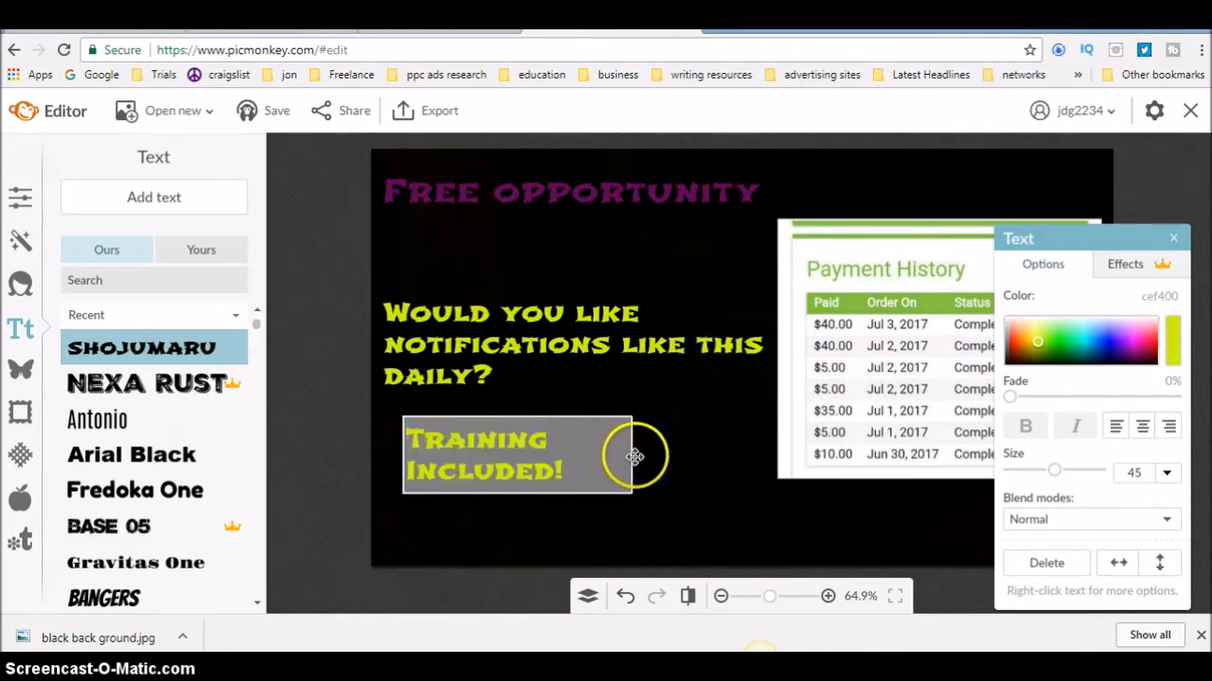
left_click_drag(634, 460, 725, 455)
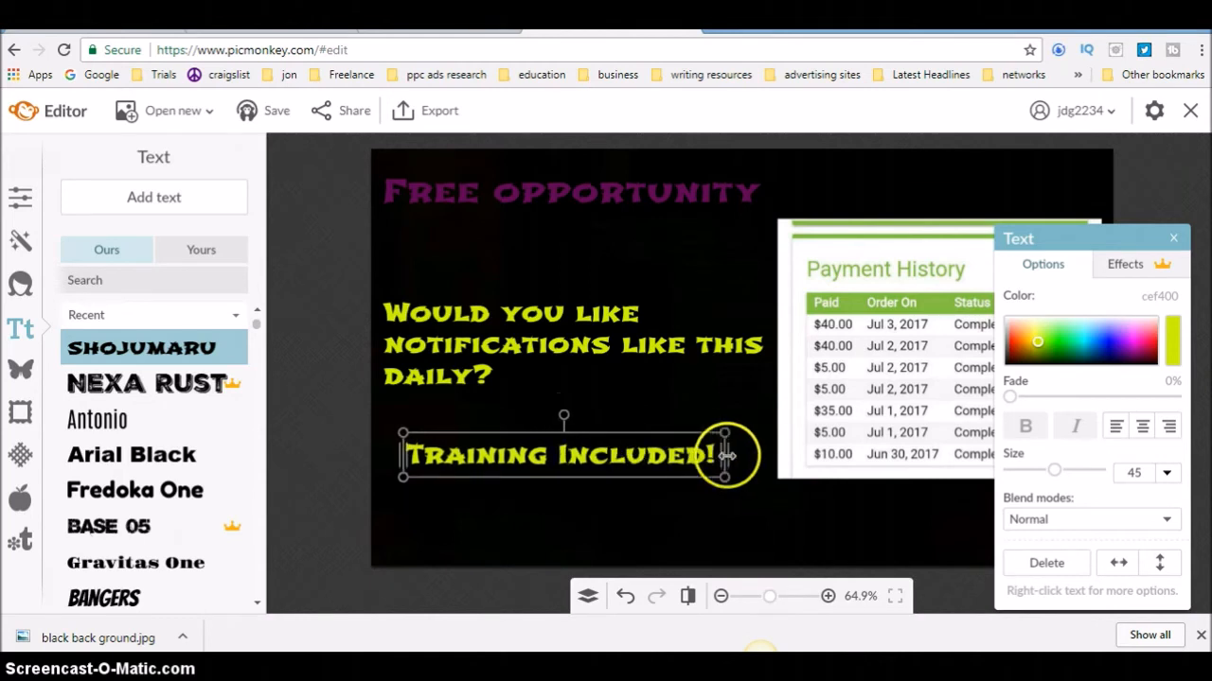
left_click_drag(699, 457, 681, 447)
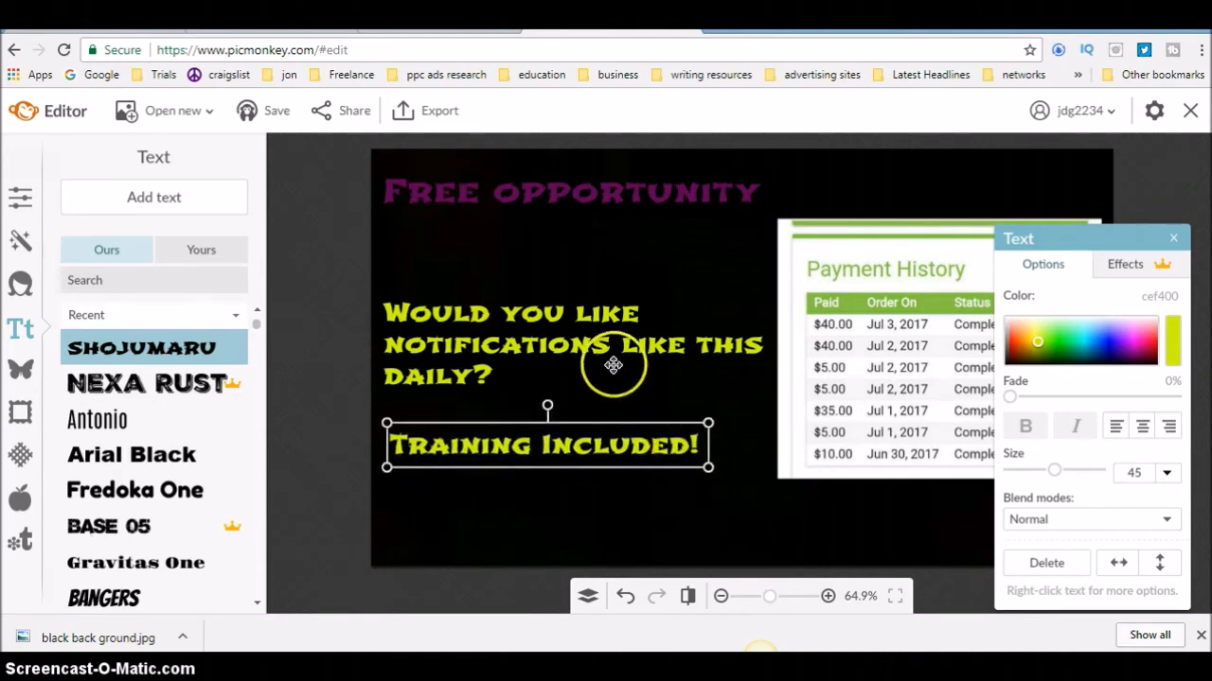
Step: Add a Nexa Rust text box near the image's bottom edge, below "Training Included!", reading "SIGN UP FOR FREE NOW!"
left_click(208, 205)
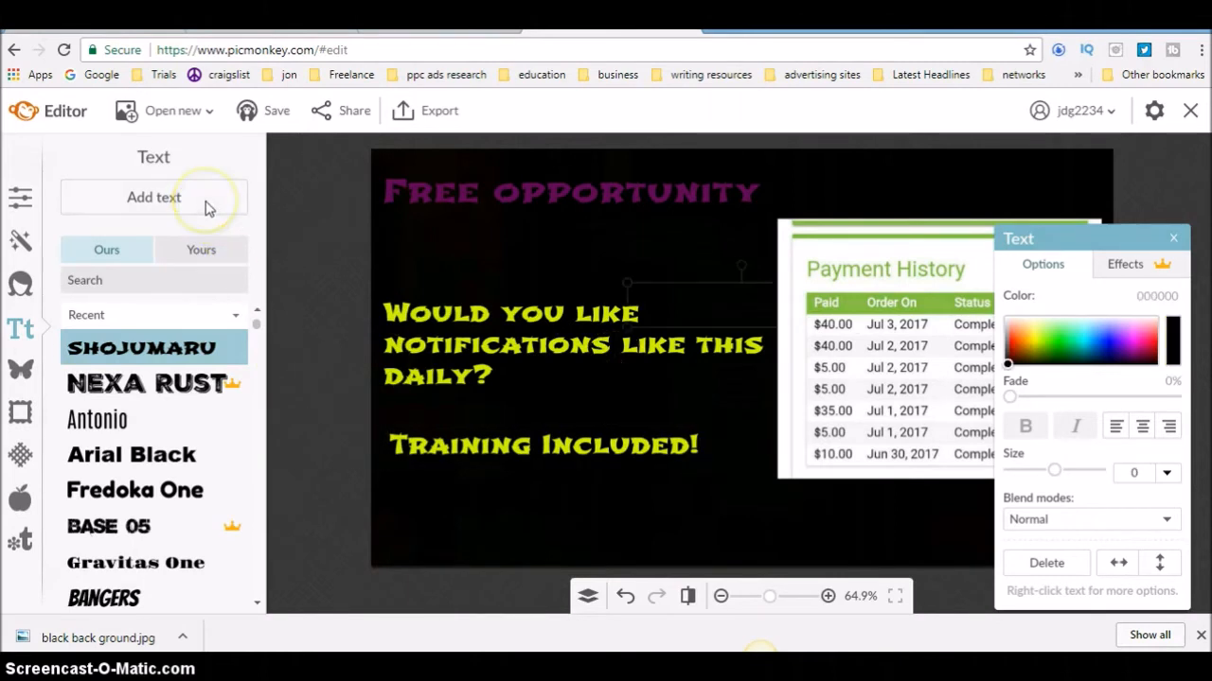
left_click(182, 387)
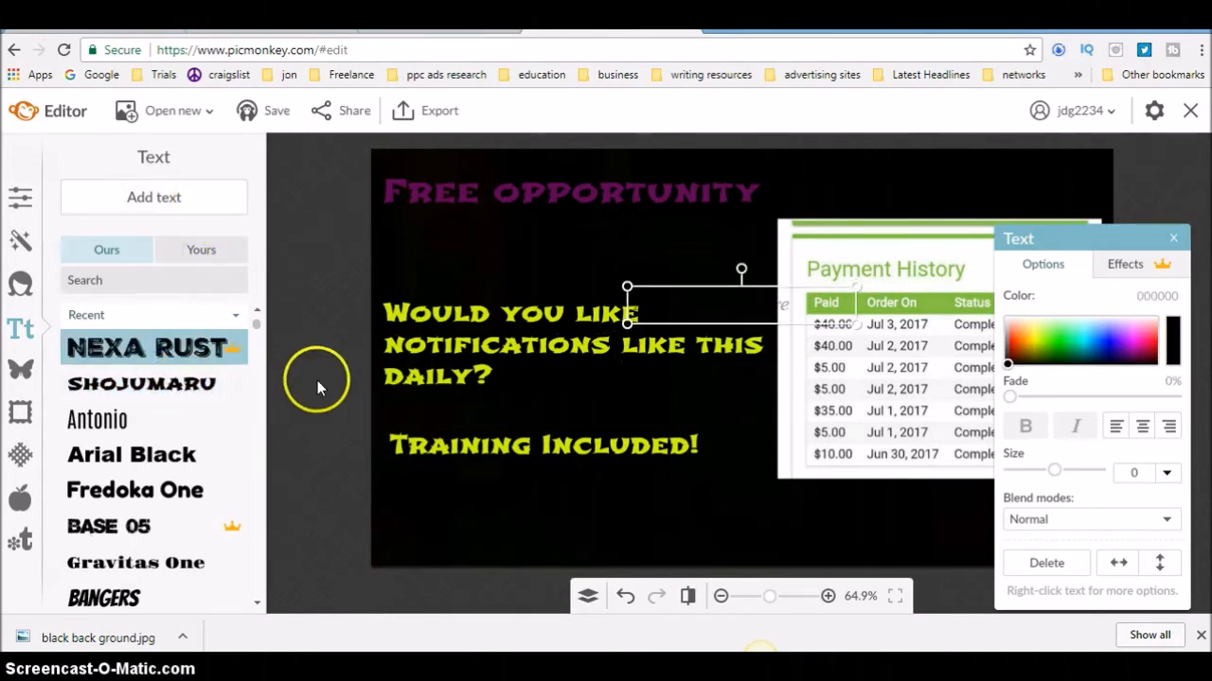
left_click_drag(684, 308, 600, 518)
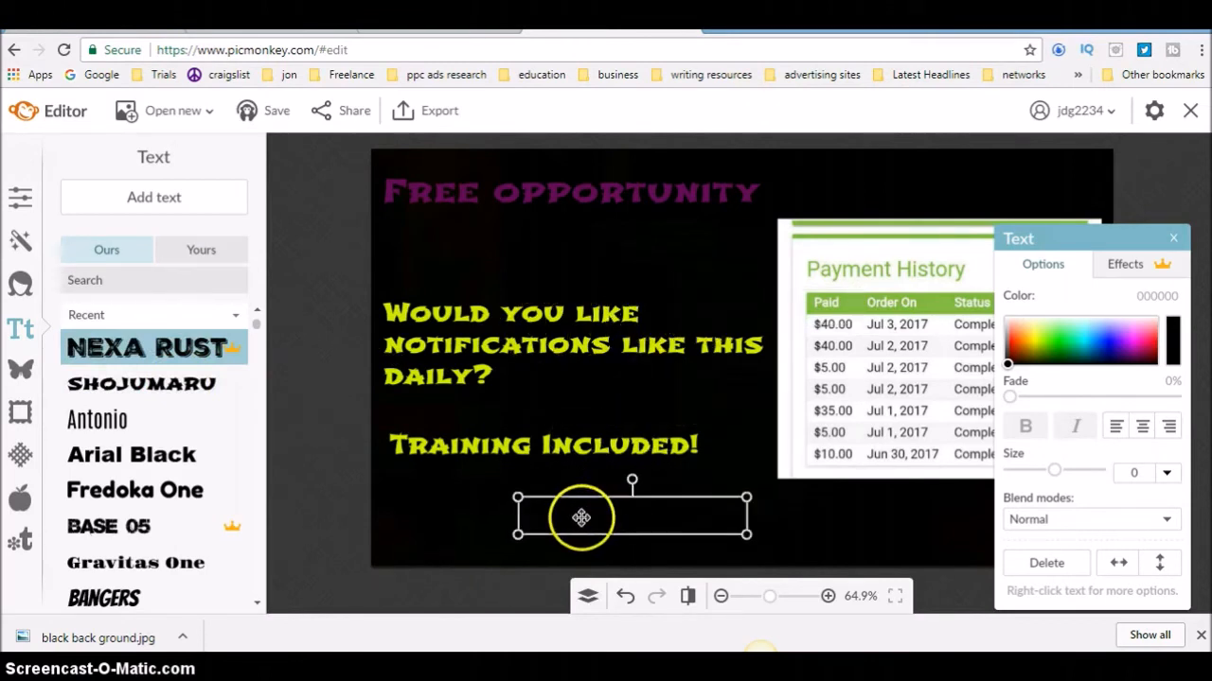
left_click(581, 518)
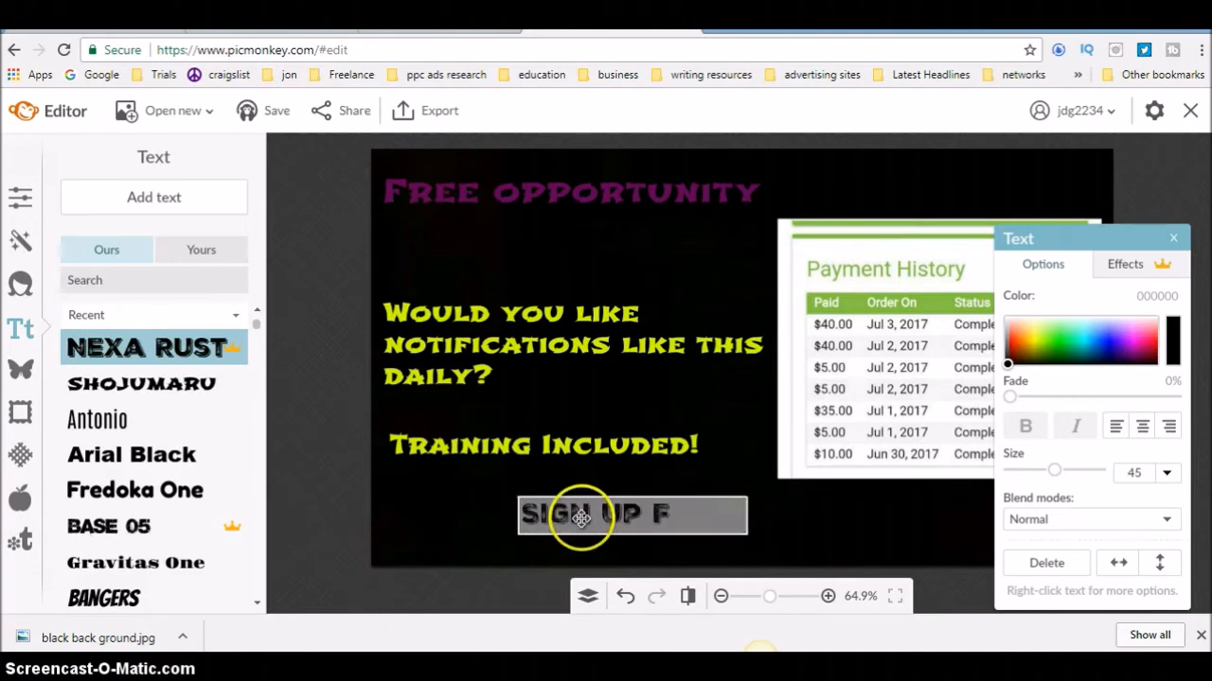
type("SIGN UP FOR FREE NOW!")
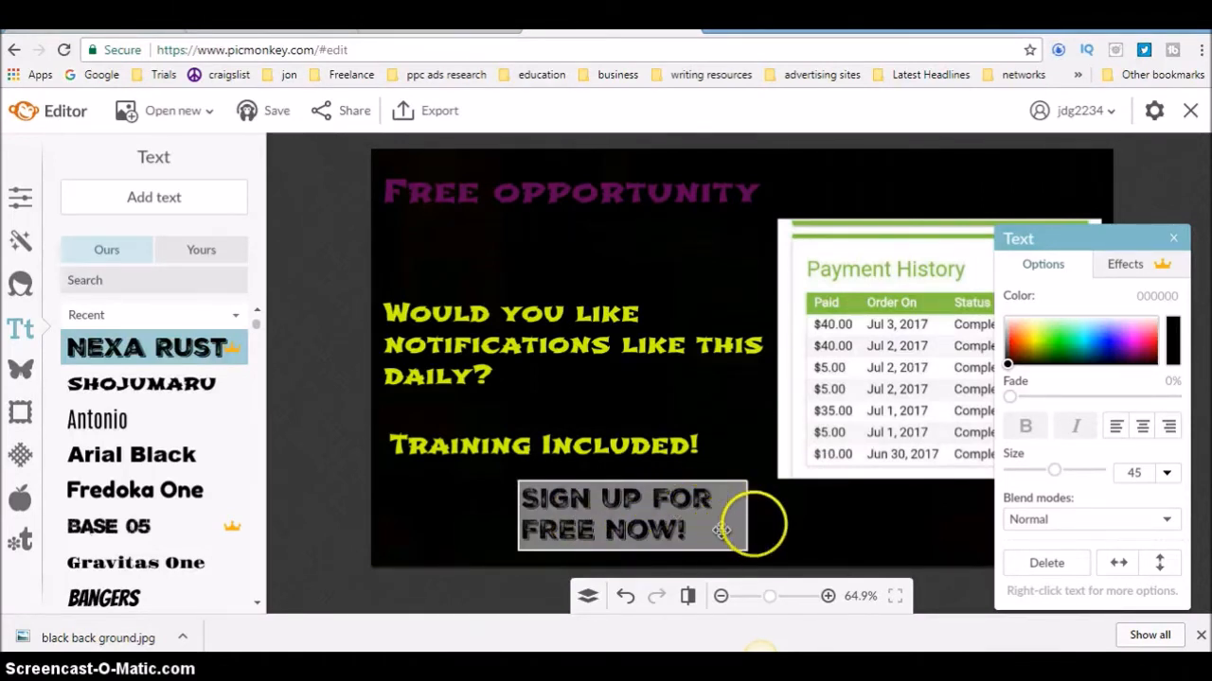
left_click(760, 535)
Step: Color the SIGN UP FOR FREE NOW! text with the dark purple sampled from the FREE OPPORTUNITY heading (5f0055)
double_click(670, 532)
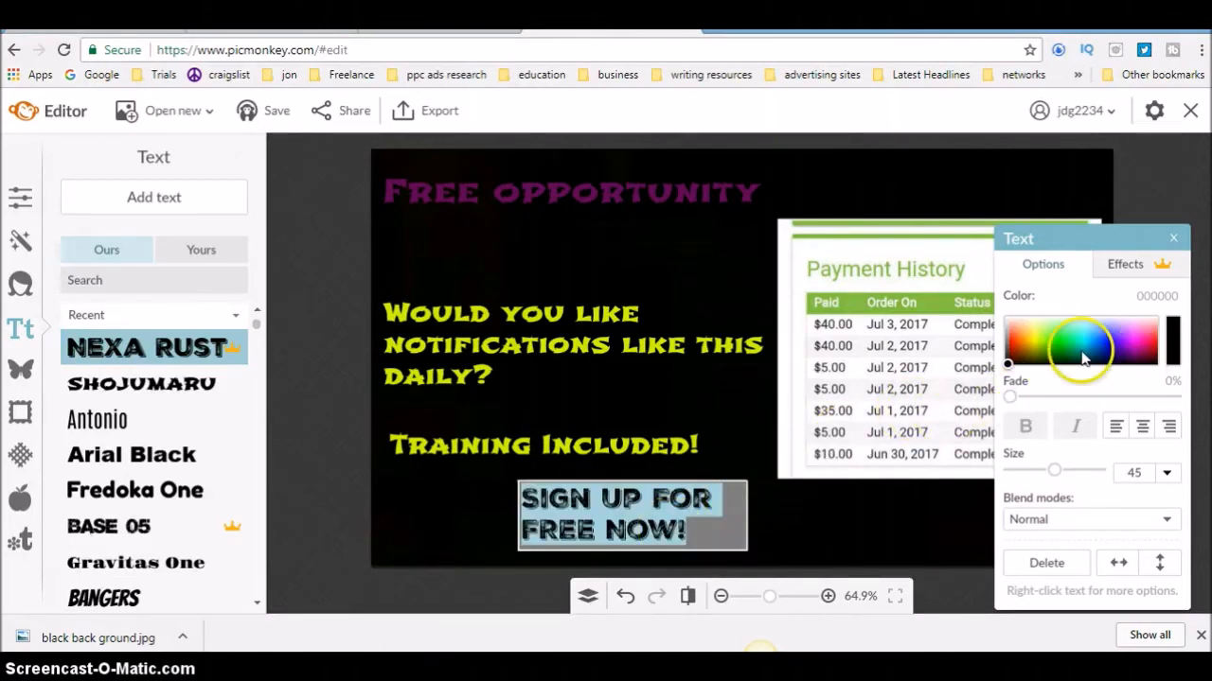
left_click(1176, 333)
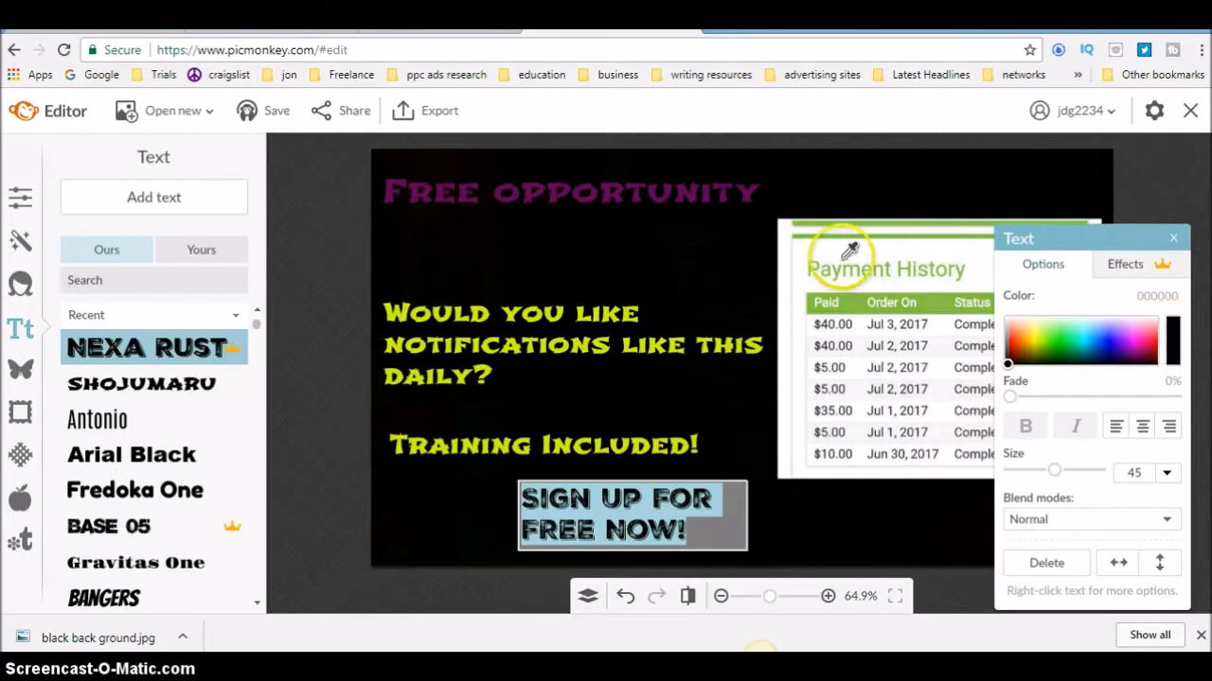
left_click(755, 189)
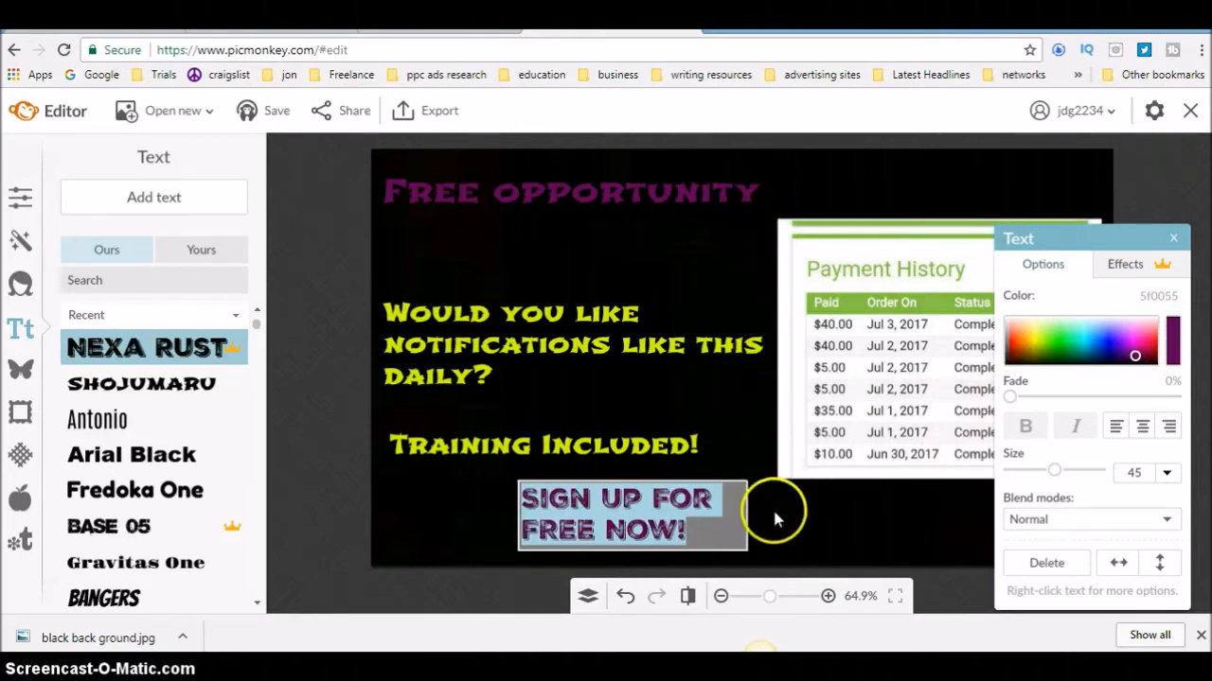
Step: Enlarge the SIGN UP FOR FREE NOW! text to size 57, widen its box to one line and center it near the bottom edge
left_click_drag(748, 514, 986, 514)
double_click(863, 514)
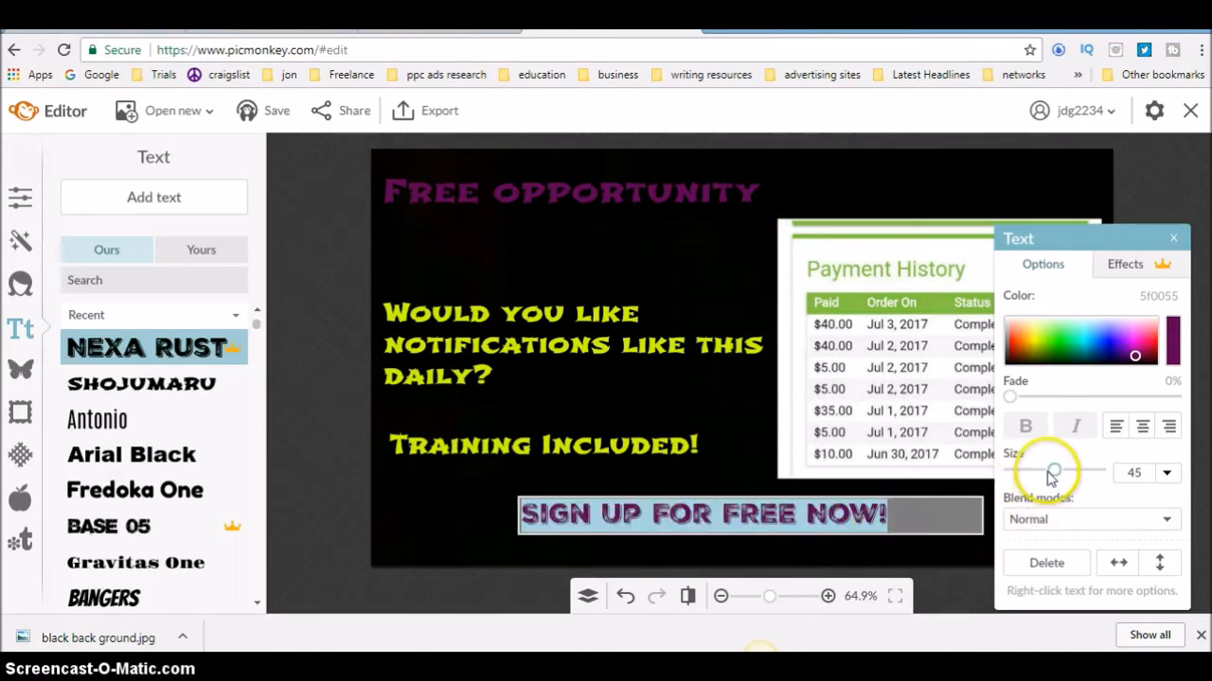
left_click_drag(1054, 471, 1062, 471)
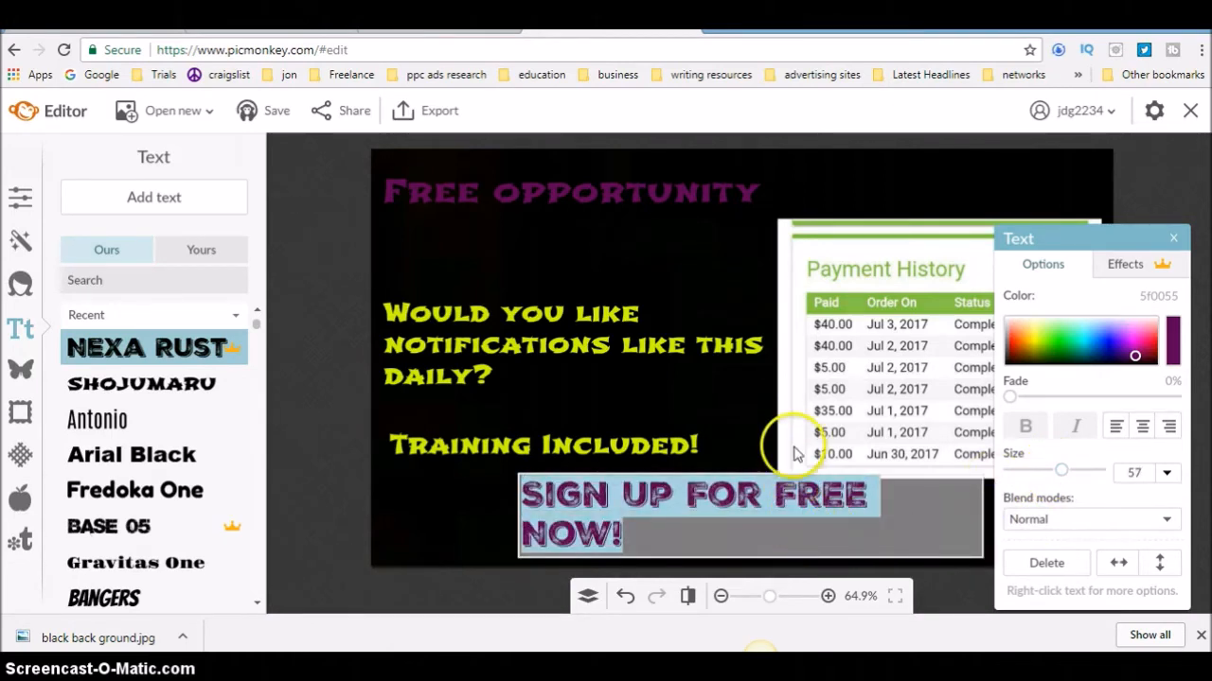
left_click(751, 459)
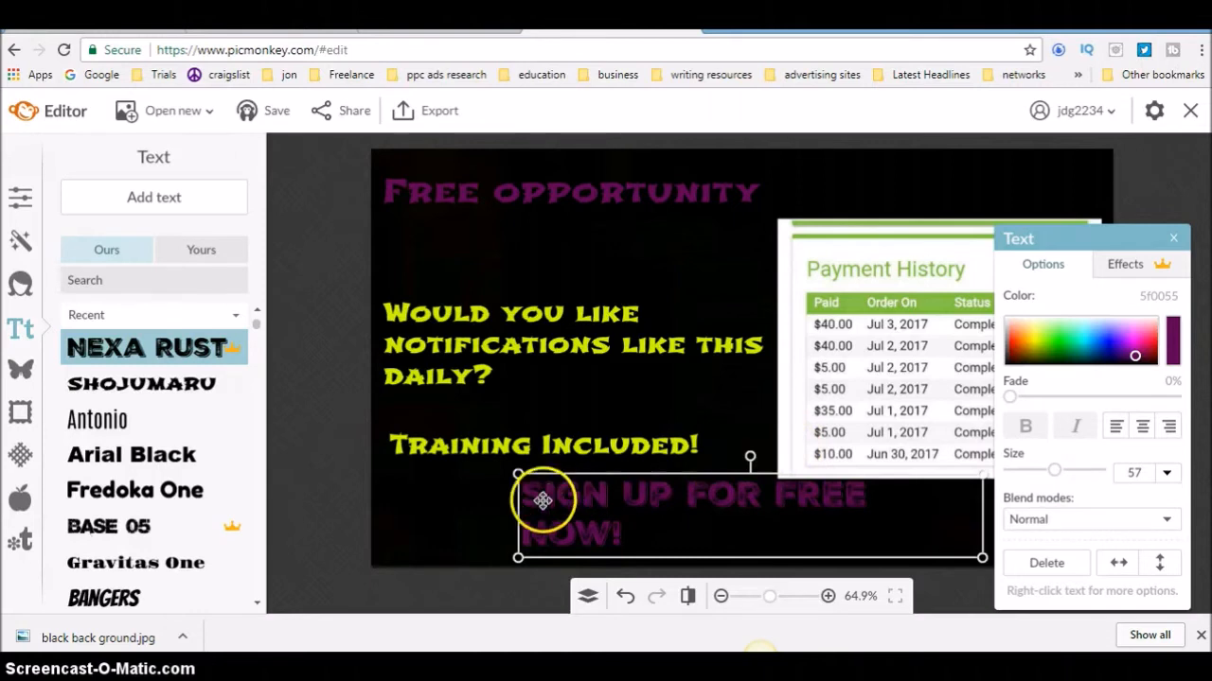
left_click_drag(518, 506, 467, 508)
left_click_drag(760, 511, 739, 535)
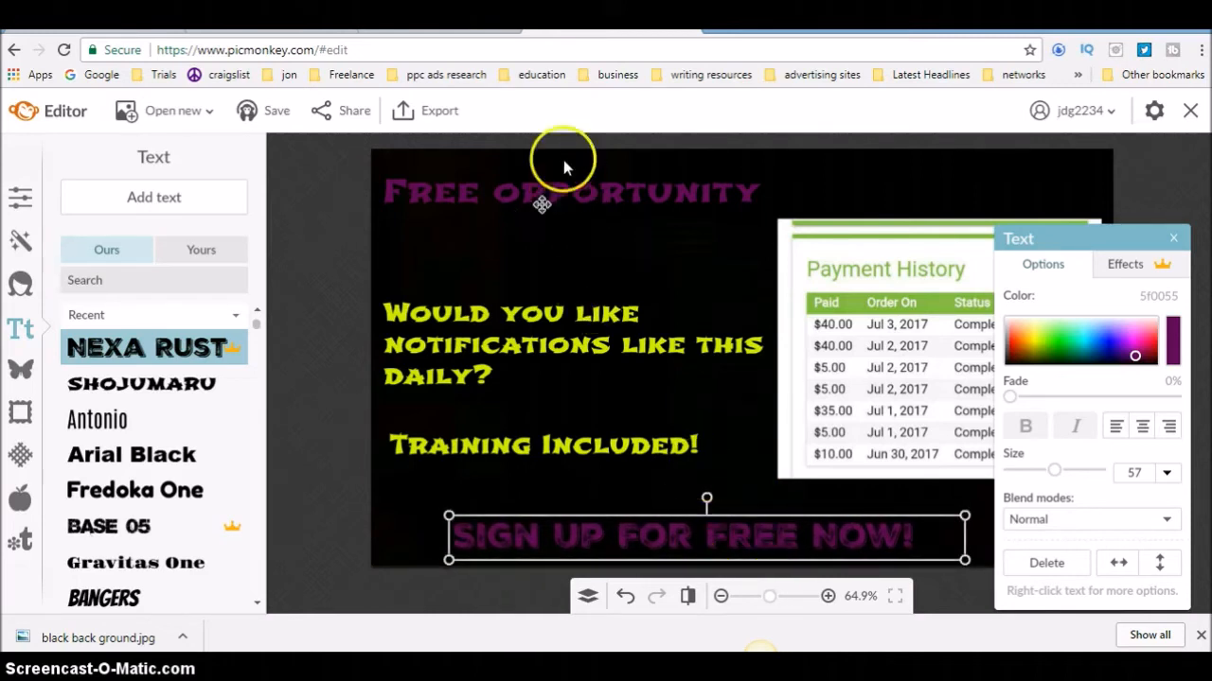
Step: Change the FREE OPPORTUNITY heading to Nexa Rust at size 80 and fit it on one line centered along the image's top edge
left_click(556, 193)
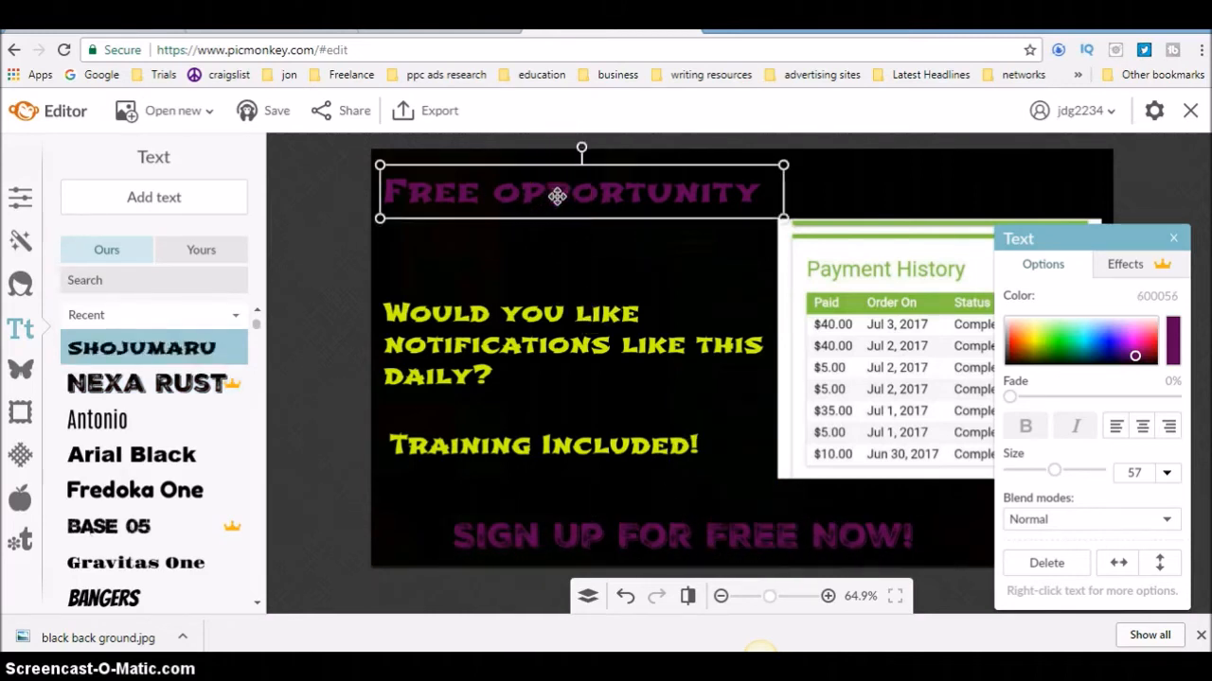
left_click(204, 384)
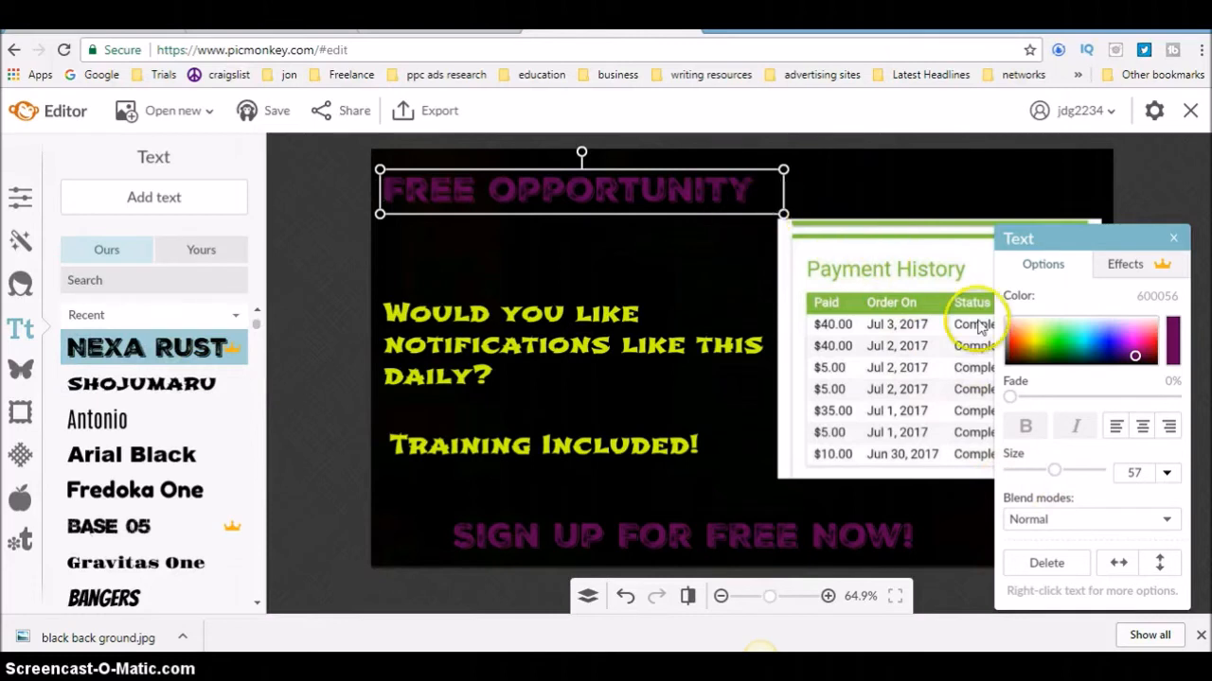
left_click_drag(1056, 472, 1065, 471)
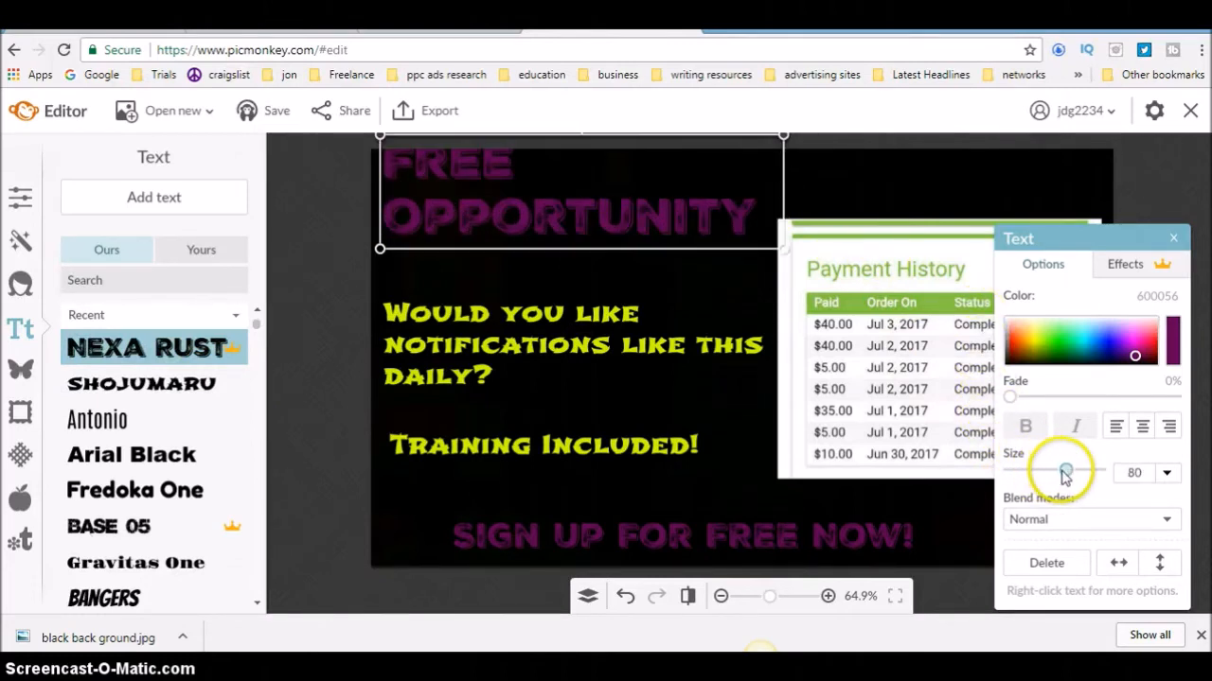
left_click_drag(785, 193, 987, 189)
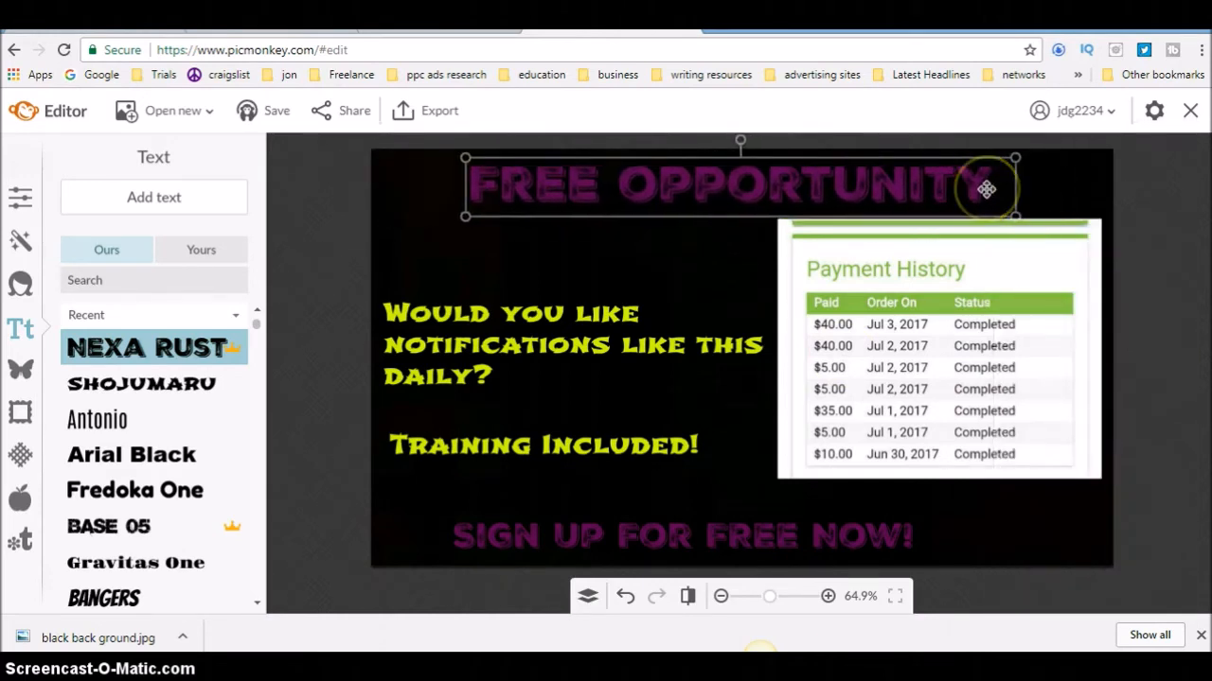
left_click(670, 268)
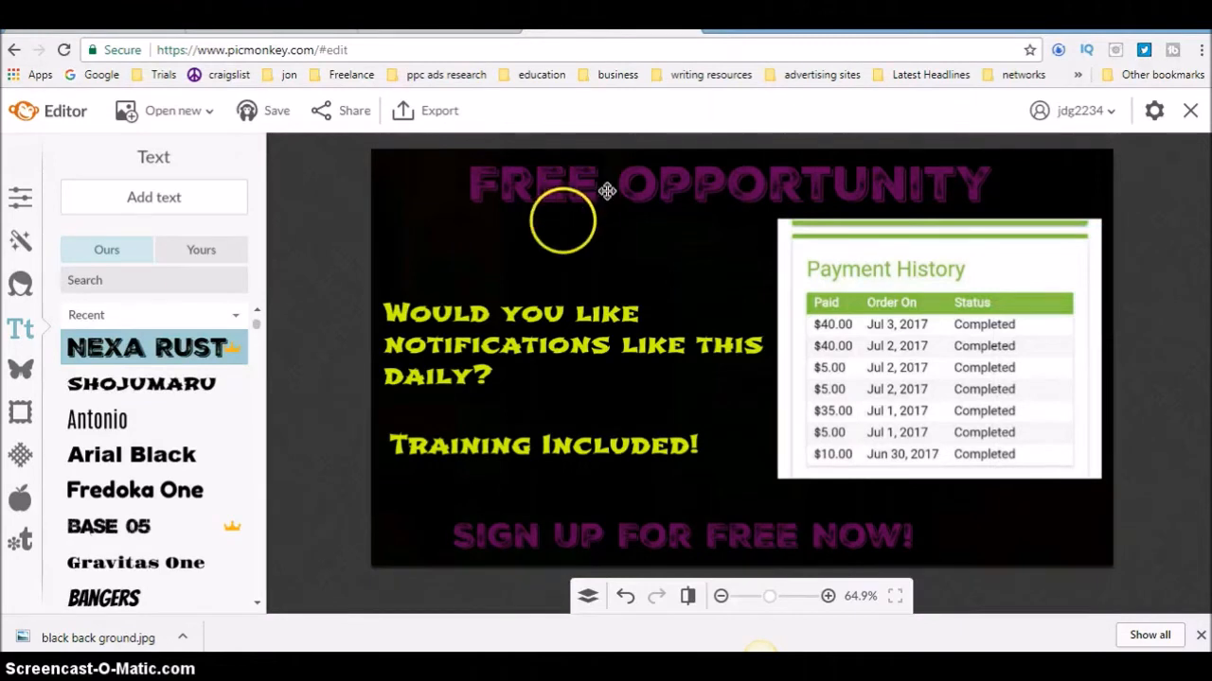
Step: Export the image as a Pierce-quality 1280 × 720 JPG to the Level Rewards folder, replacing the existing Level Rewards Black bckground1 file
left_click(434, 115)
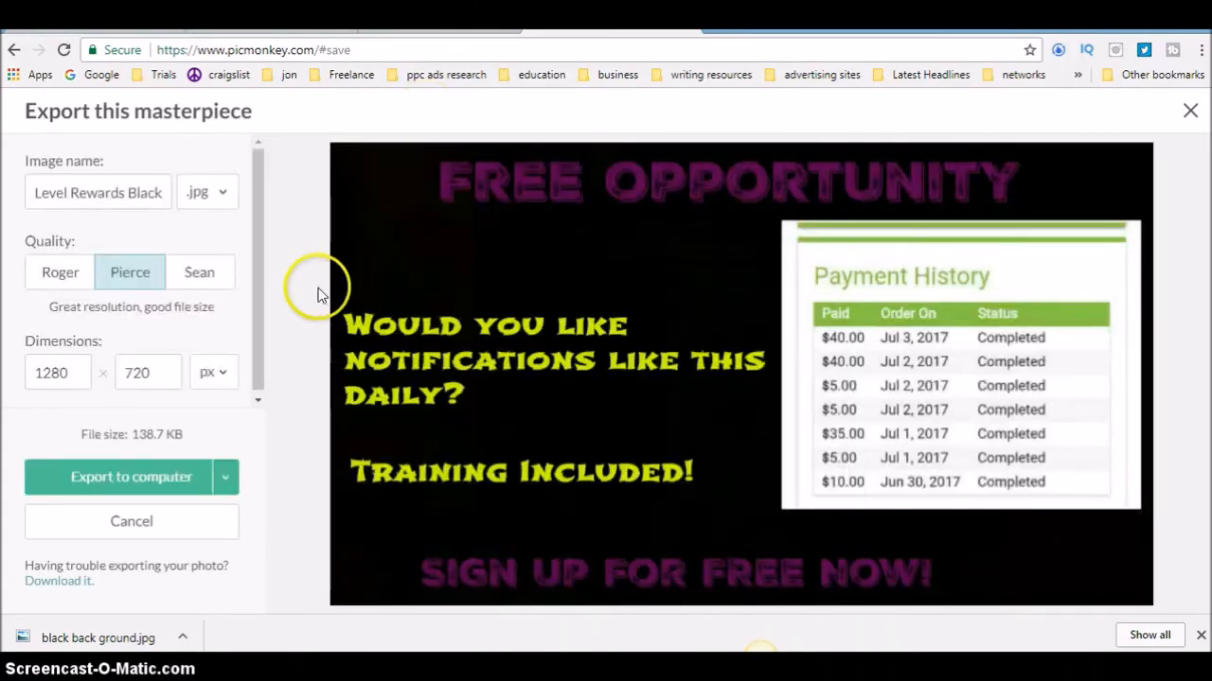
left_click(148, 487)
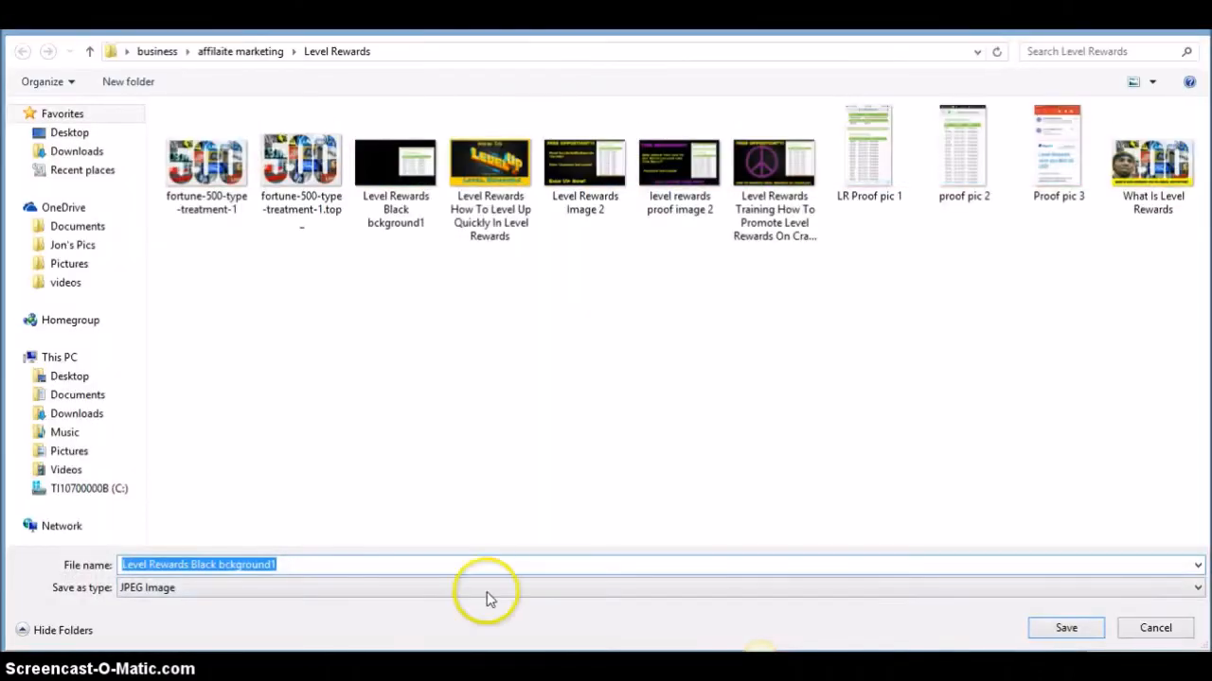
left_click(1064, 634)
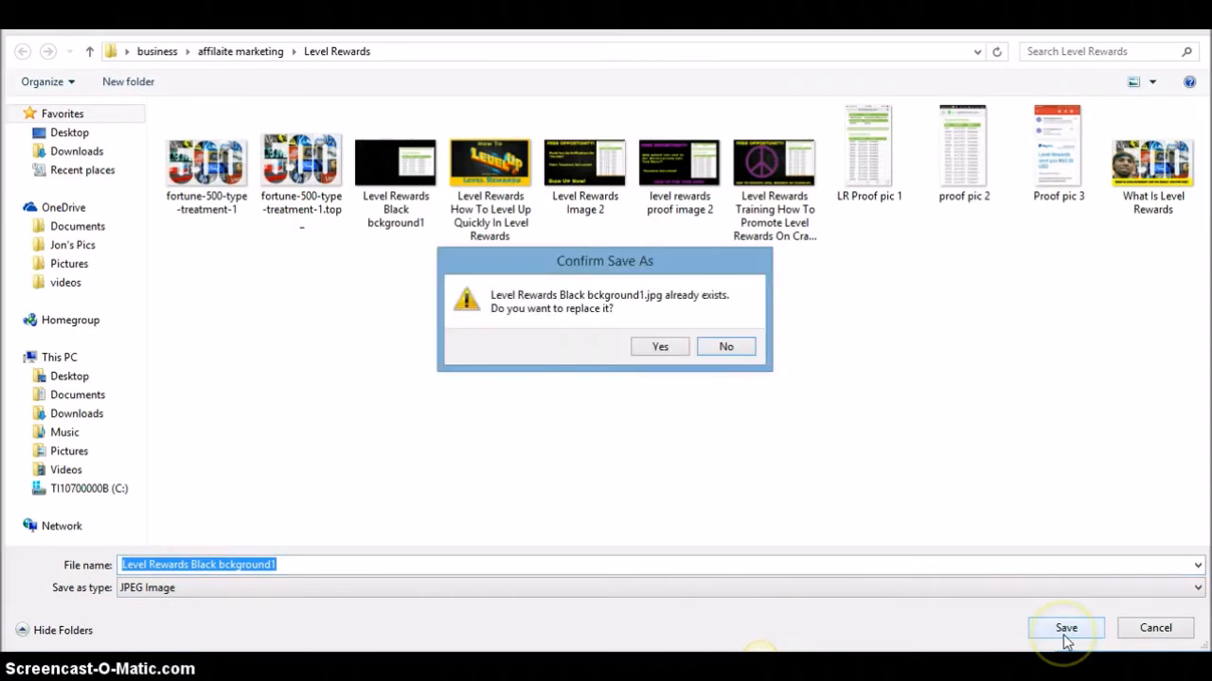
left_click(682, 356)
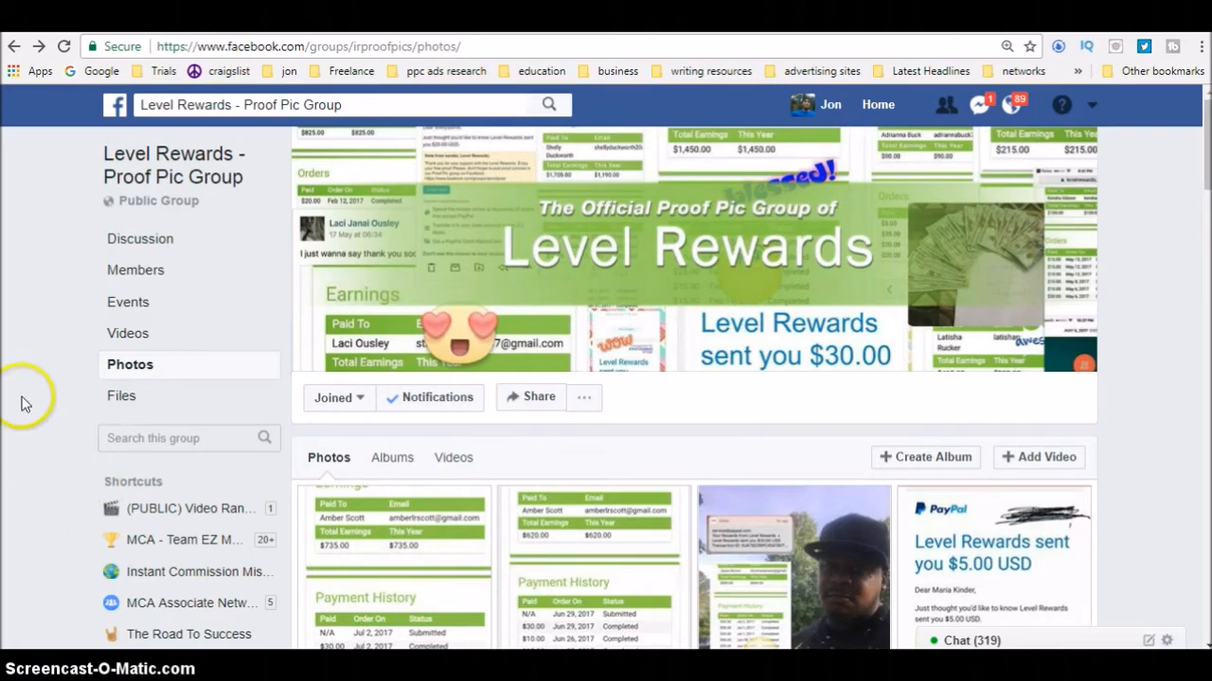
Step: Search Facebook for "stay at home jobs" and open the Stay At Home Jobs group
left_click(358, 105)
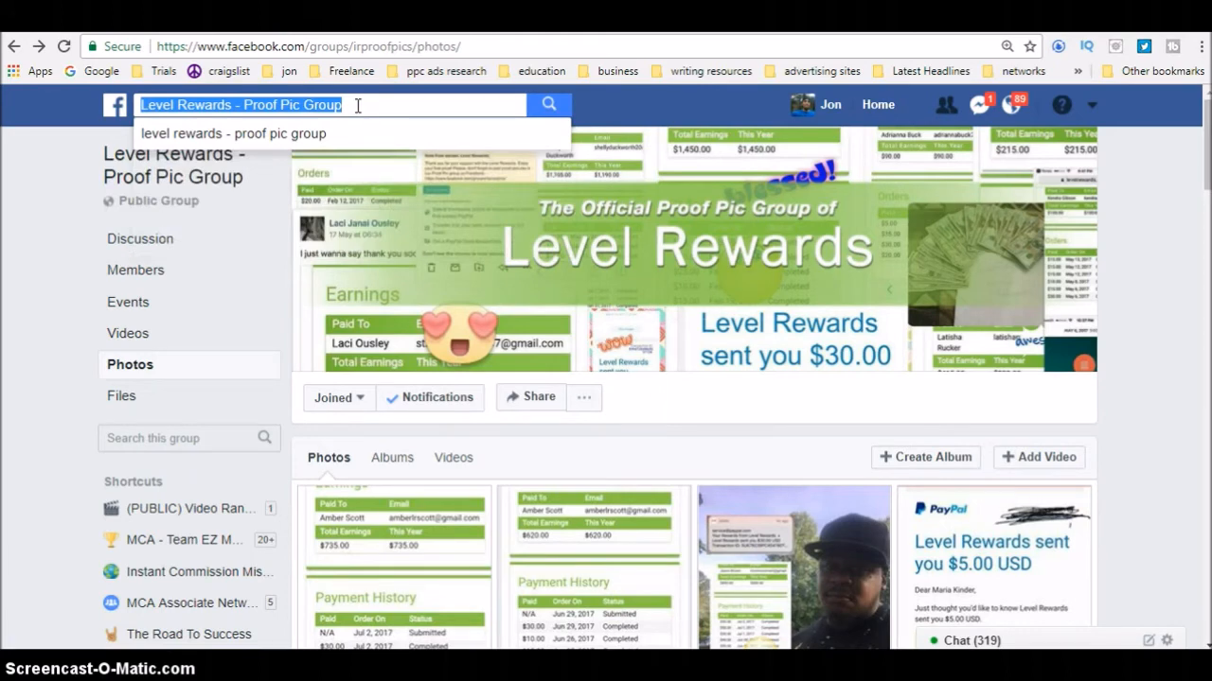
key("BackSpace")
left_click(331, 113)
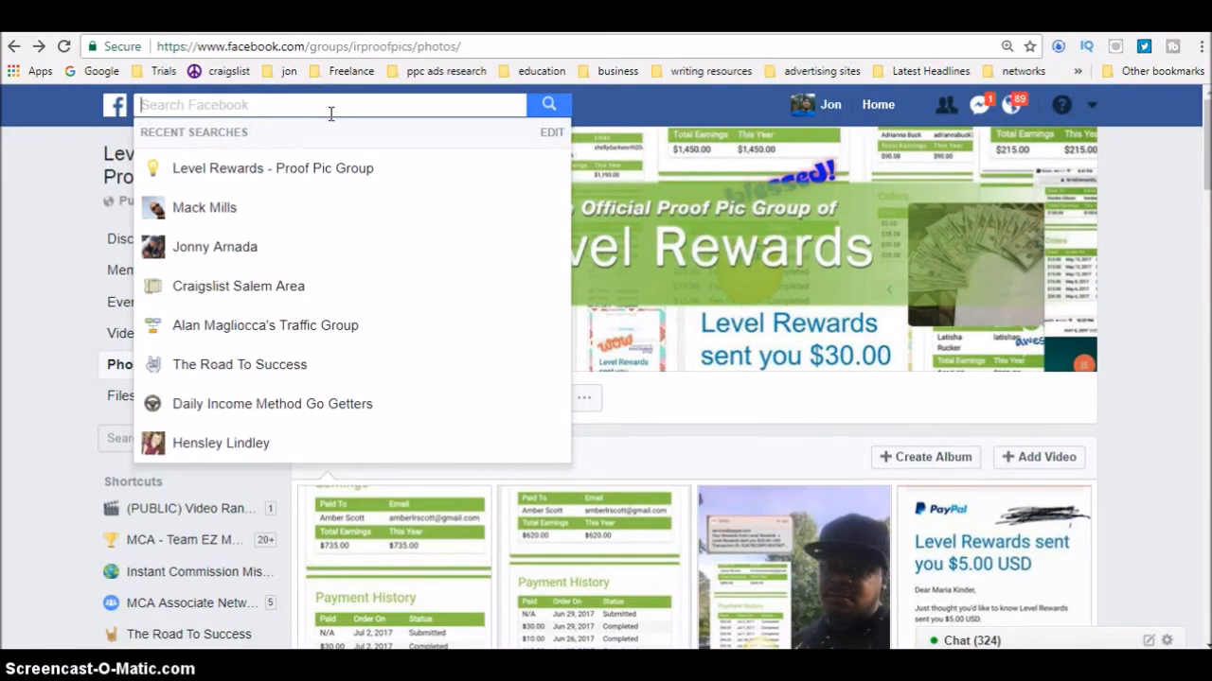
type("stay")
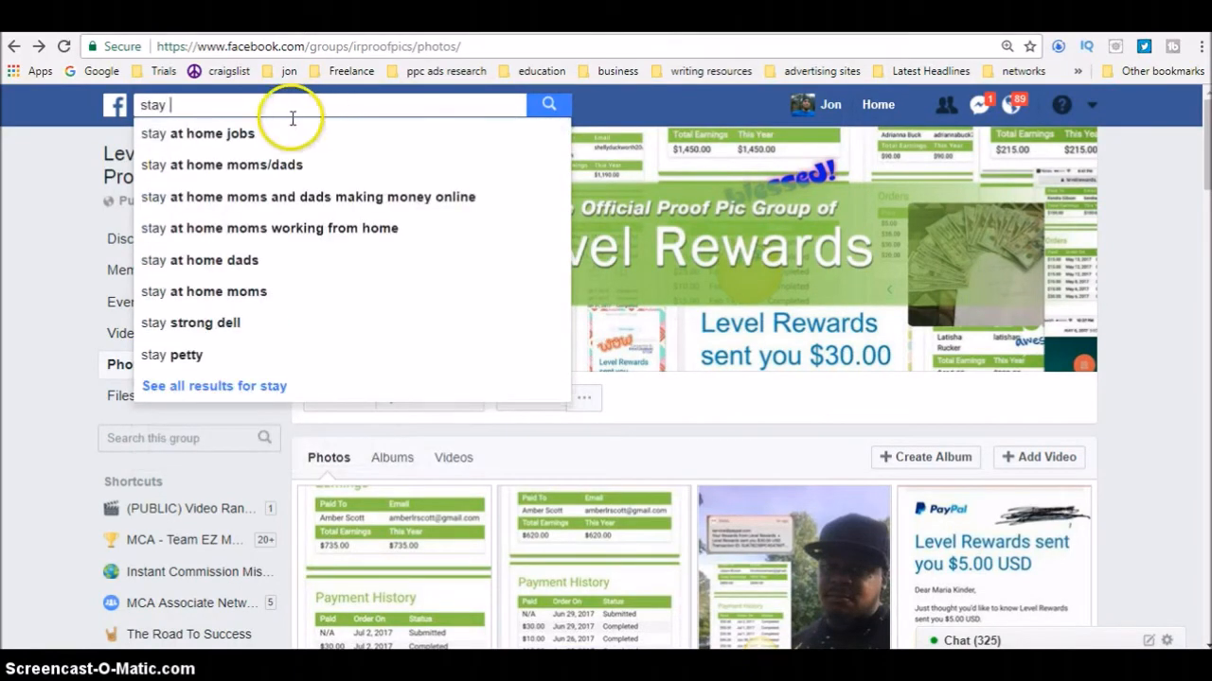
left_click(249, 141)
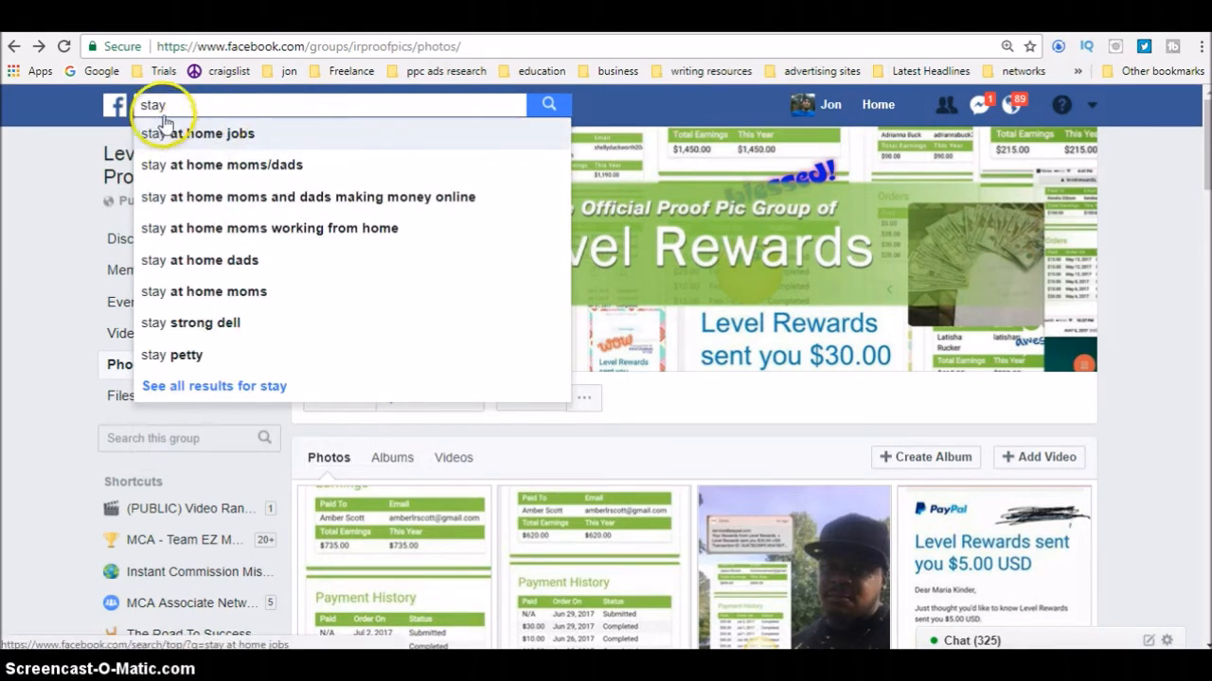
left_click(237, 137)
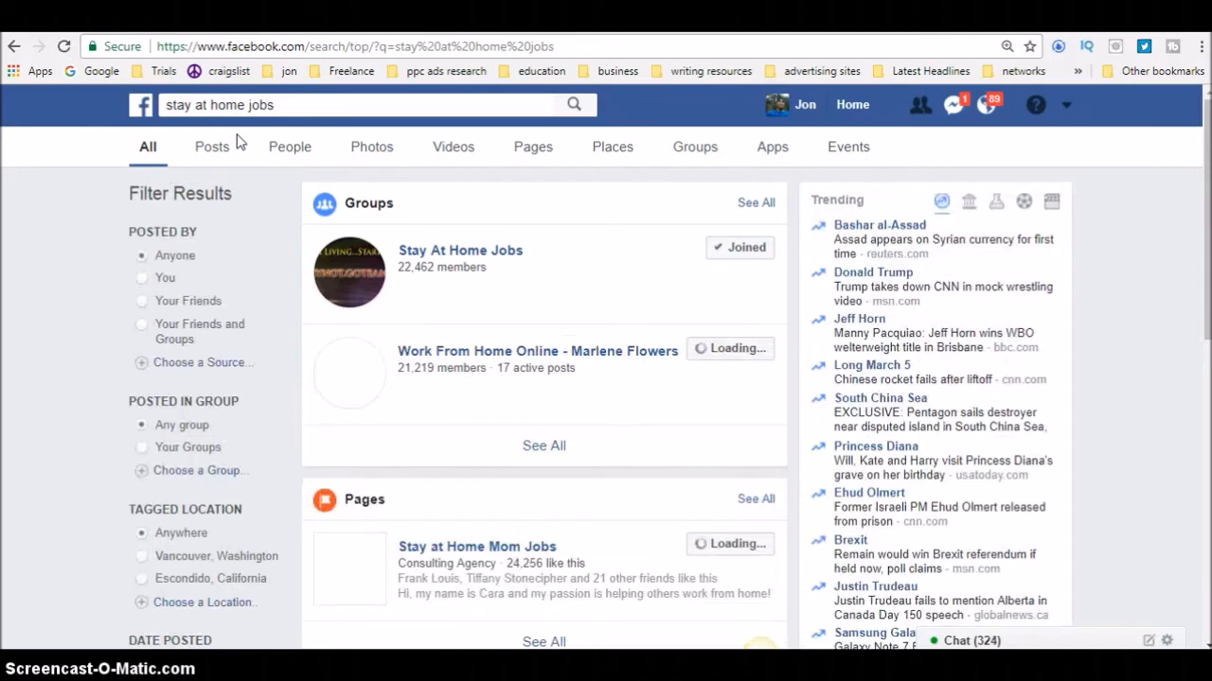
left_click(471, 257)
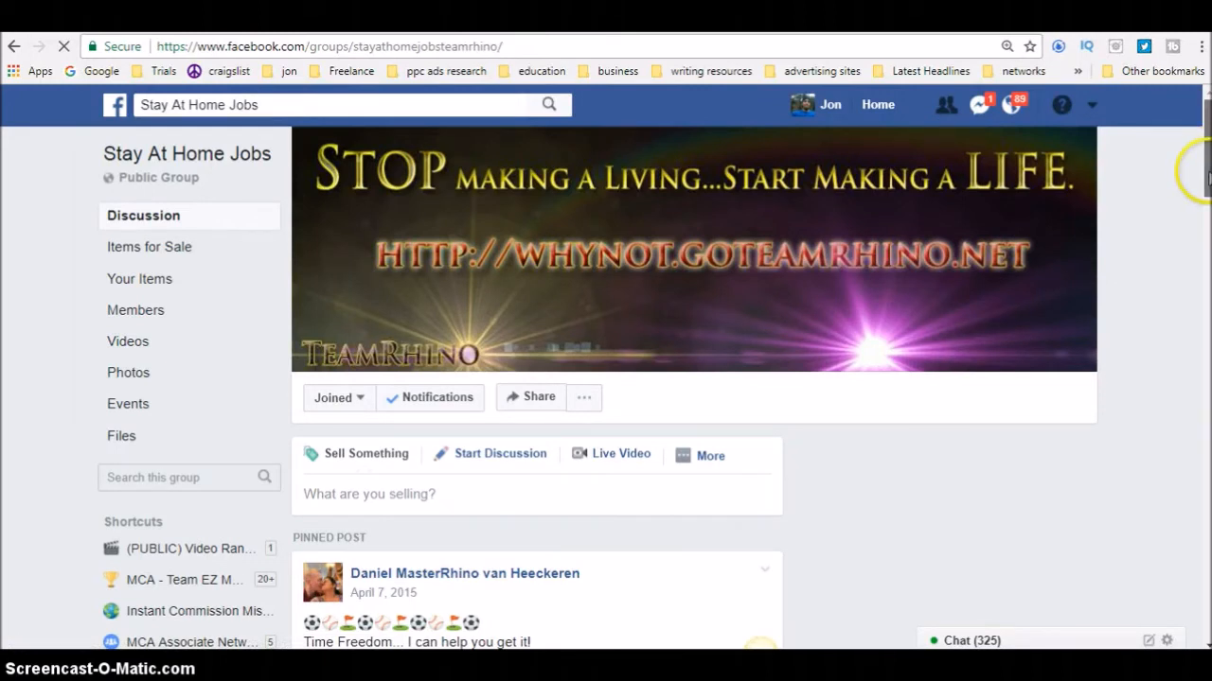
Step: Start a new Sell Something post in the Stay At Home Jobs group
scroll(454, 482, "down", 5)
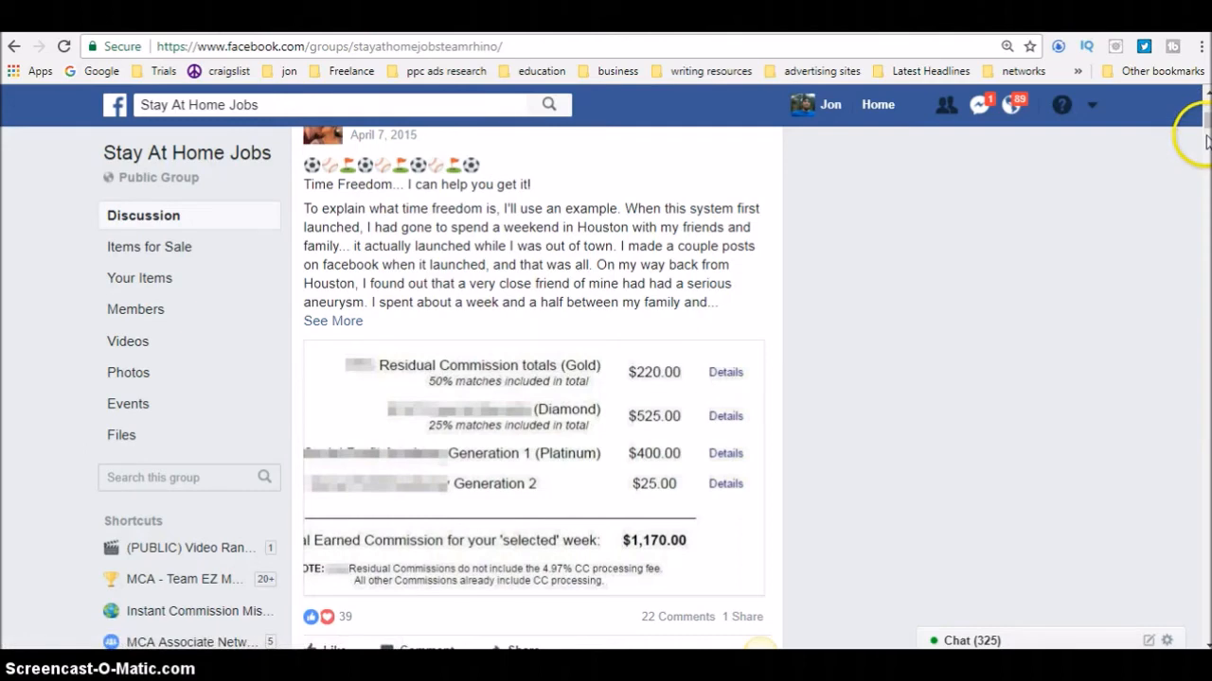
mouse_move(1207, 121)
left_mouse_down()
mouse_move(1206, 137)
mouse_move(1207, 113)
left_mouse_up()
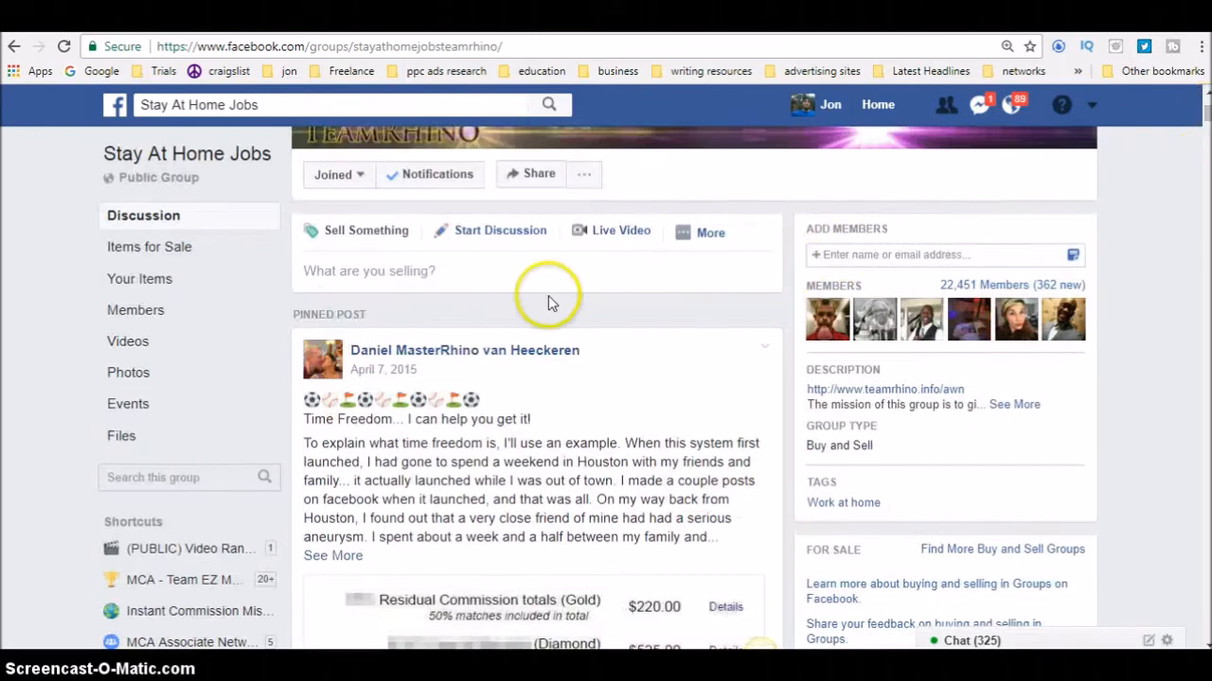
left_click(365, 270)
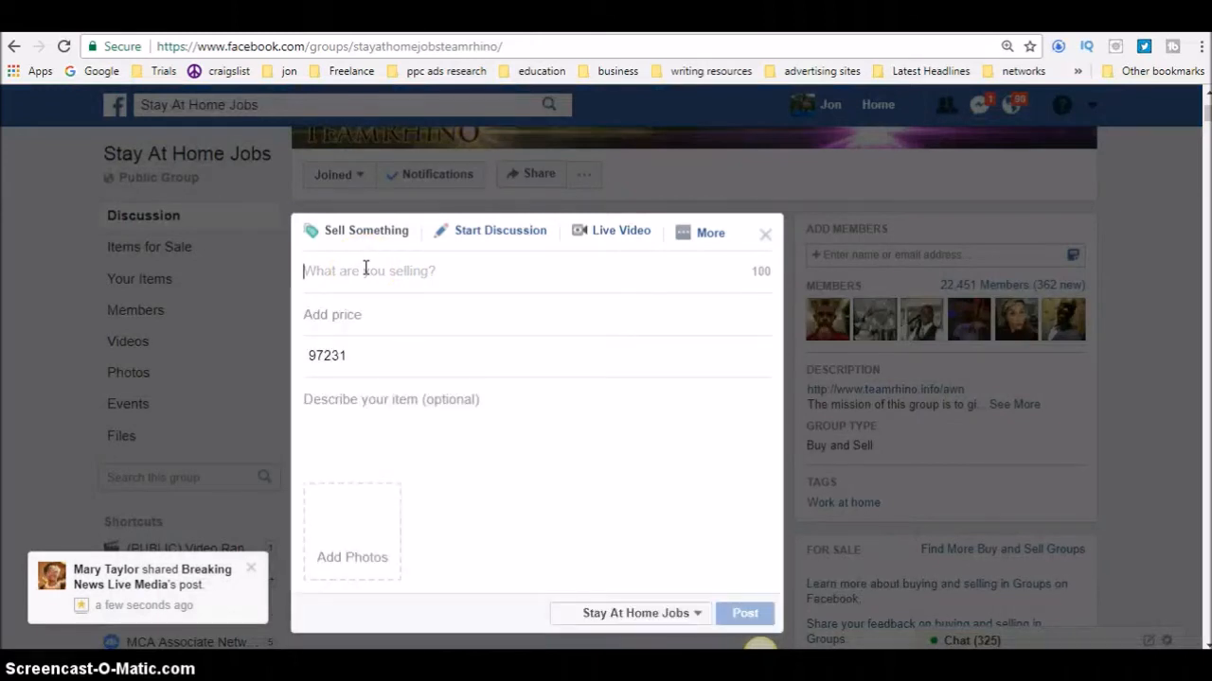
type("Get ")
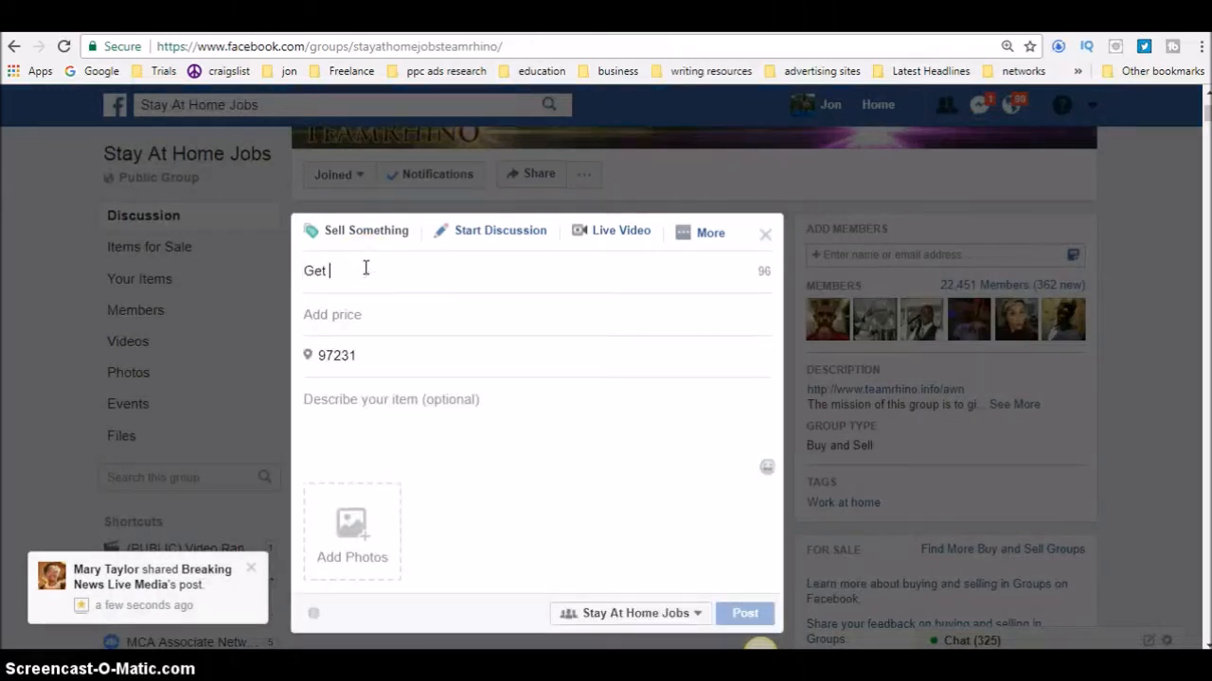
type("Paid Today! S")
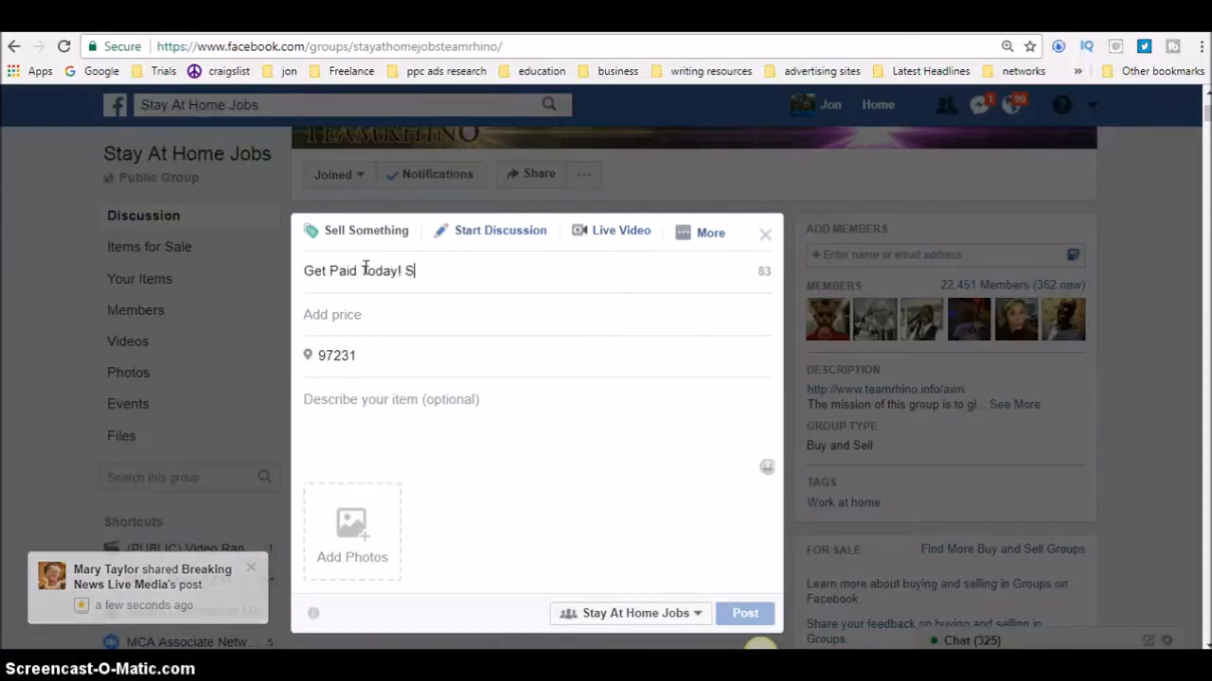
type("ign u")
key("BackSpace")
key("BackSpace")
key("BackSpace")
key("BackSpace")
key("BackSpace")
key("BackSpace")
key("BackSpace")
key("BackSpace")
key("BackSpace")
key("BackSpace")
key("BackSpace")
key("BackSpace")
key("BackSpace")
key("BackSpace")
key("BackSpace")
key("BackSpace")
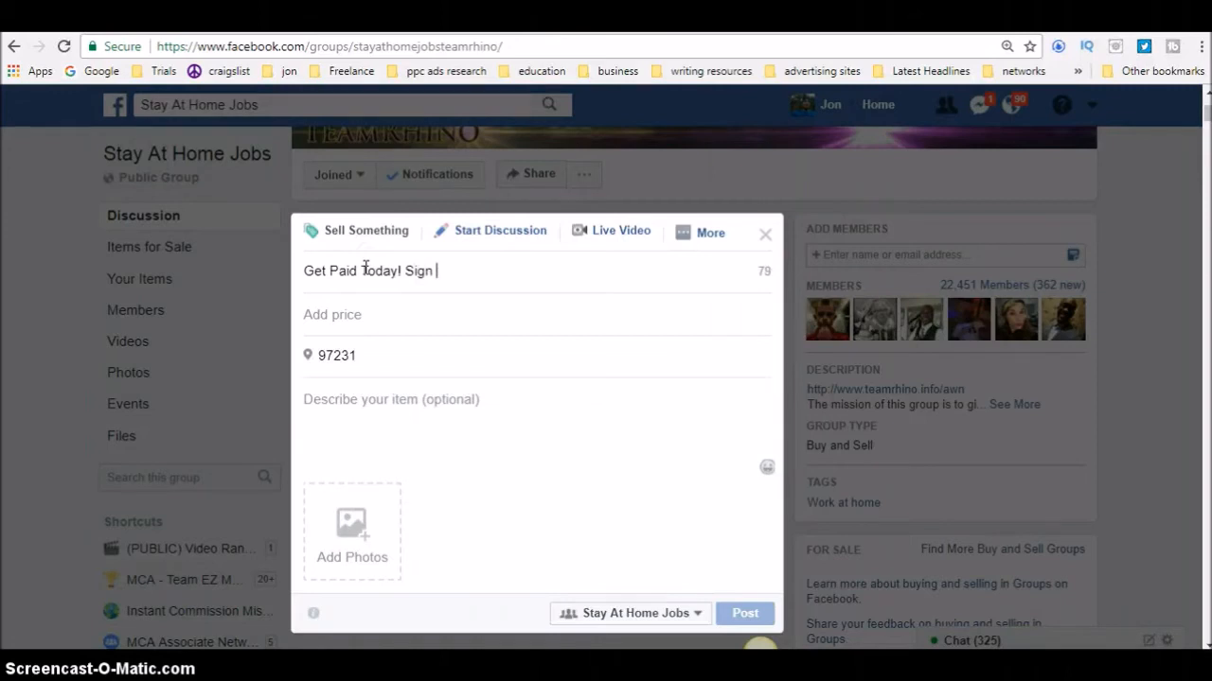
key("BackSpace")
key("BackSpace")
key("BackSpace")
key("BackSpace")
key("BackSpace")
key("BackSpace")
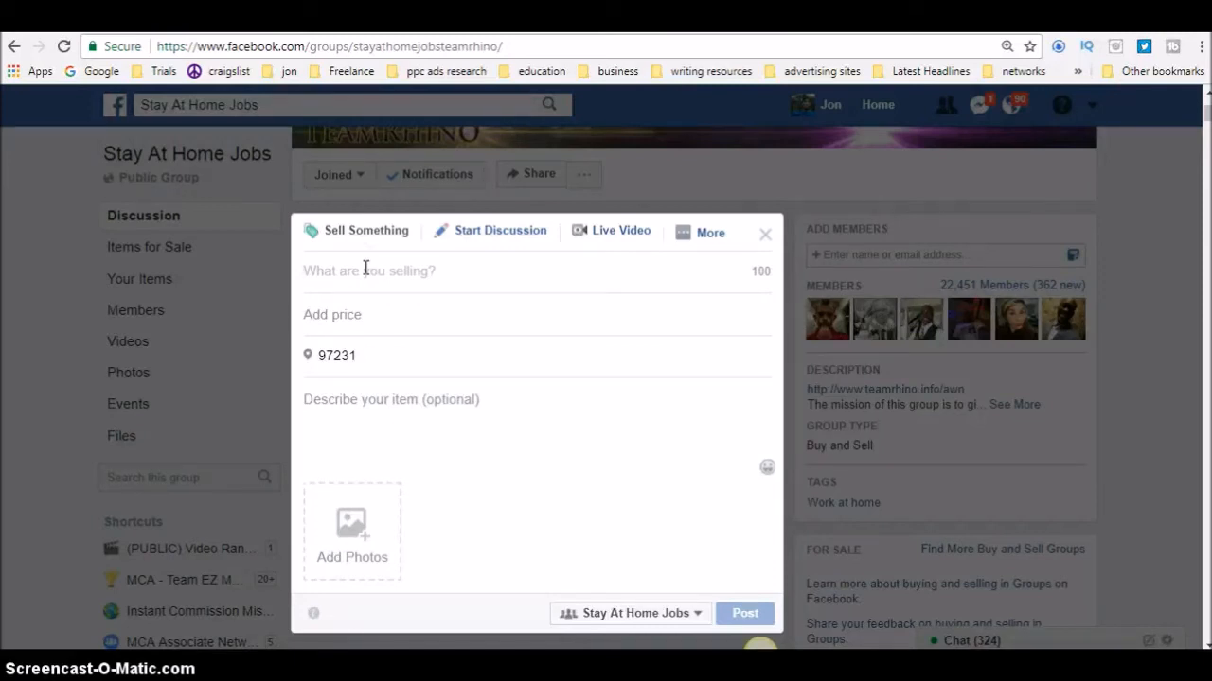
Step: Title the sale post "Sign Up FREE Now And Make Instant Commissions In The Next 5 Minutes!" and set its price to $0
type("Sign UpNow")
key("BackSpace")
key("BackSpace")
key("BackSpace")
type("Now And Make ")
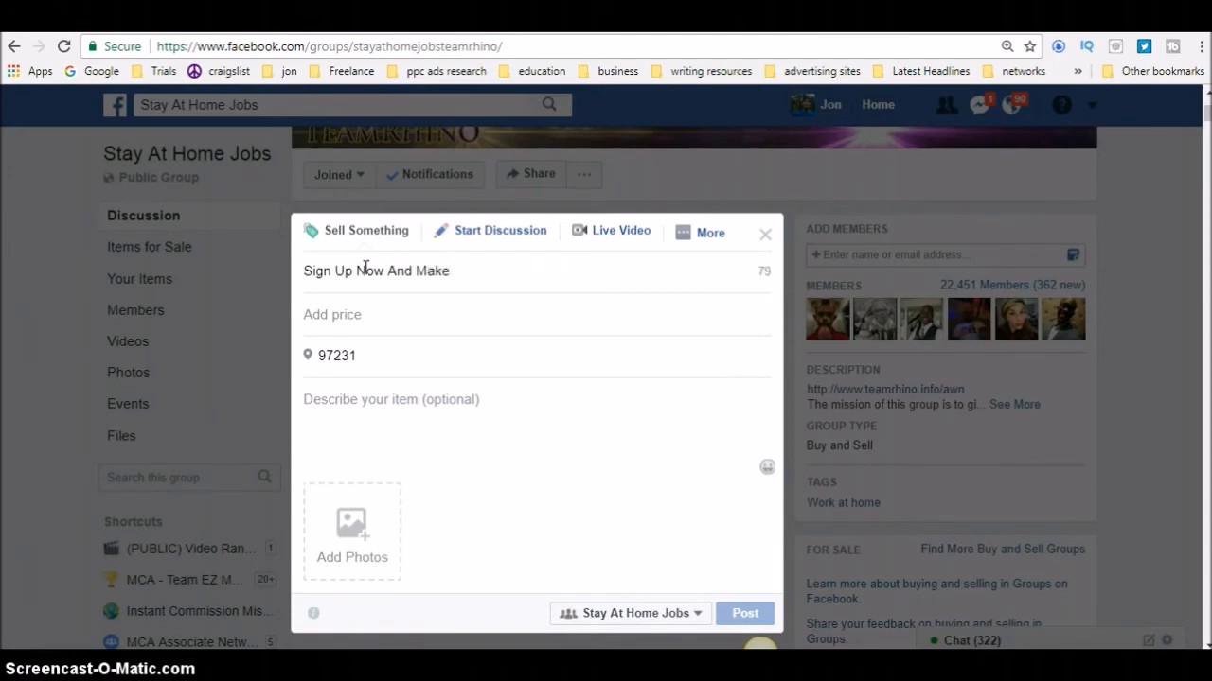
type("Instant Commissions")
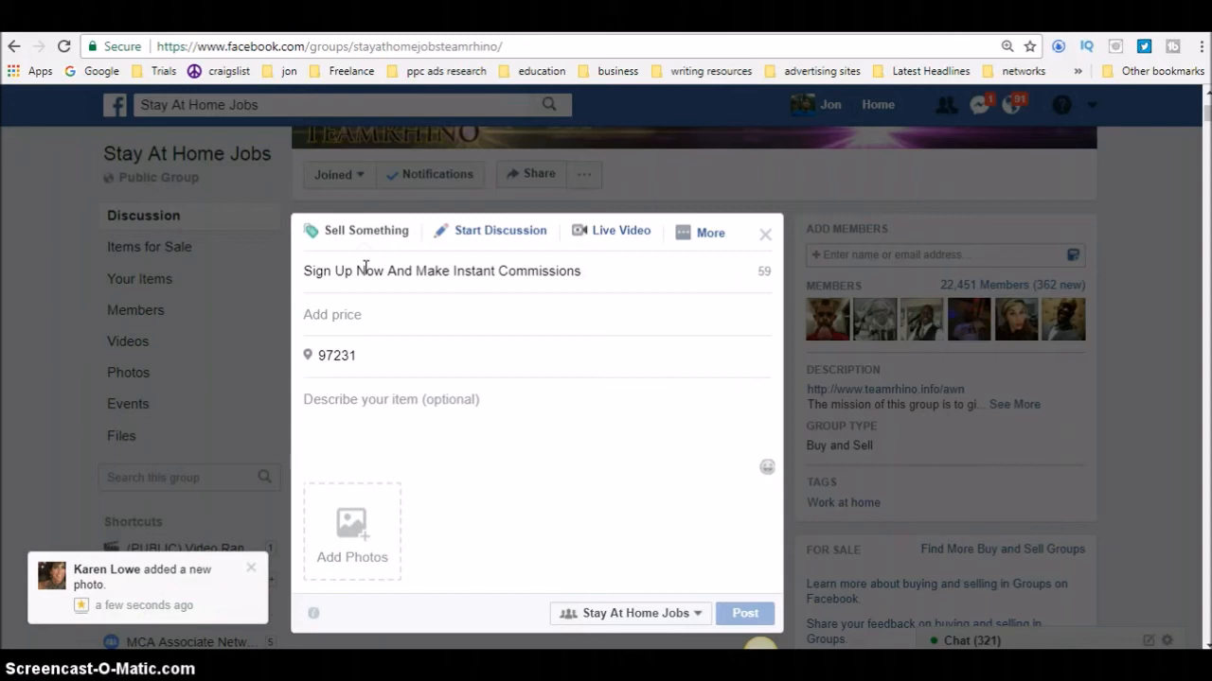
type("In The Next")
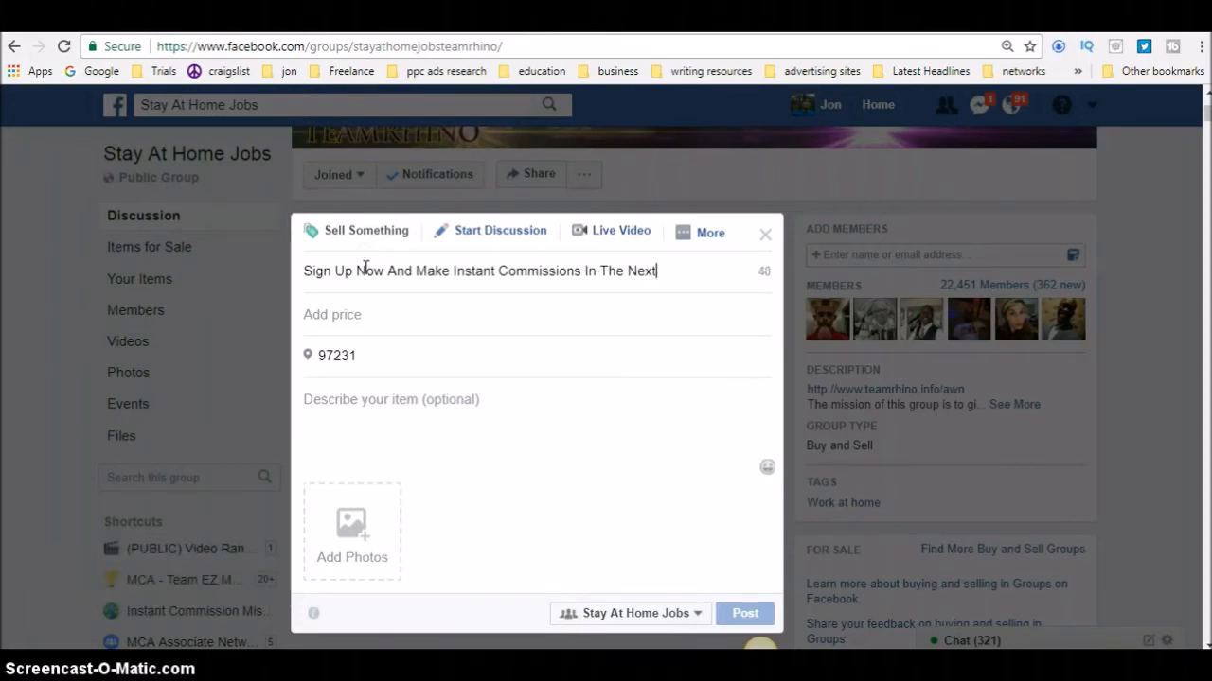
type(" 5 Minut")
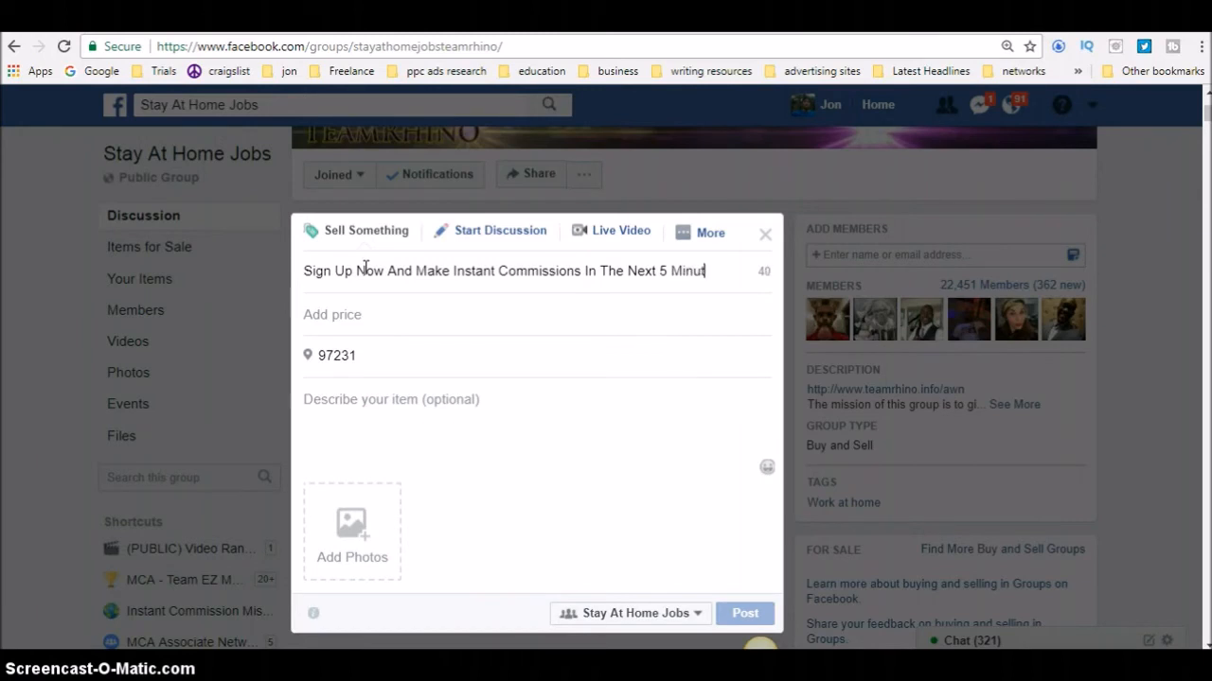
type("es!")
left_click(411, 298)
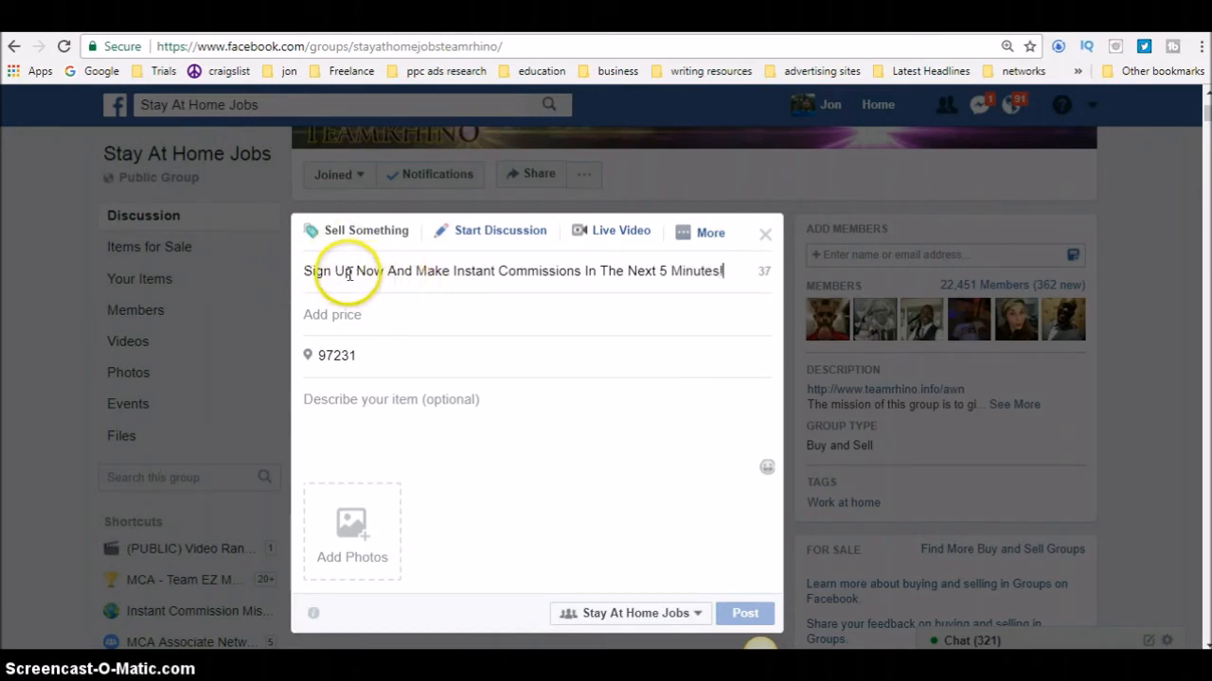
type("FREE")
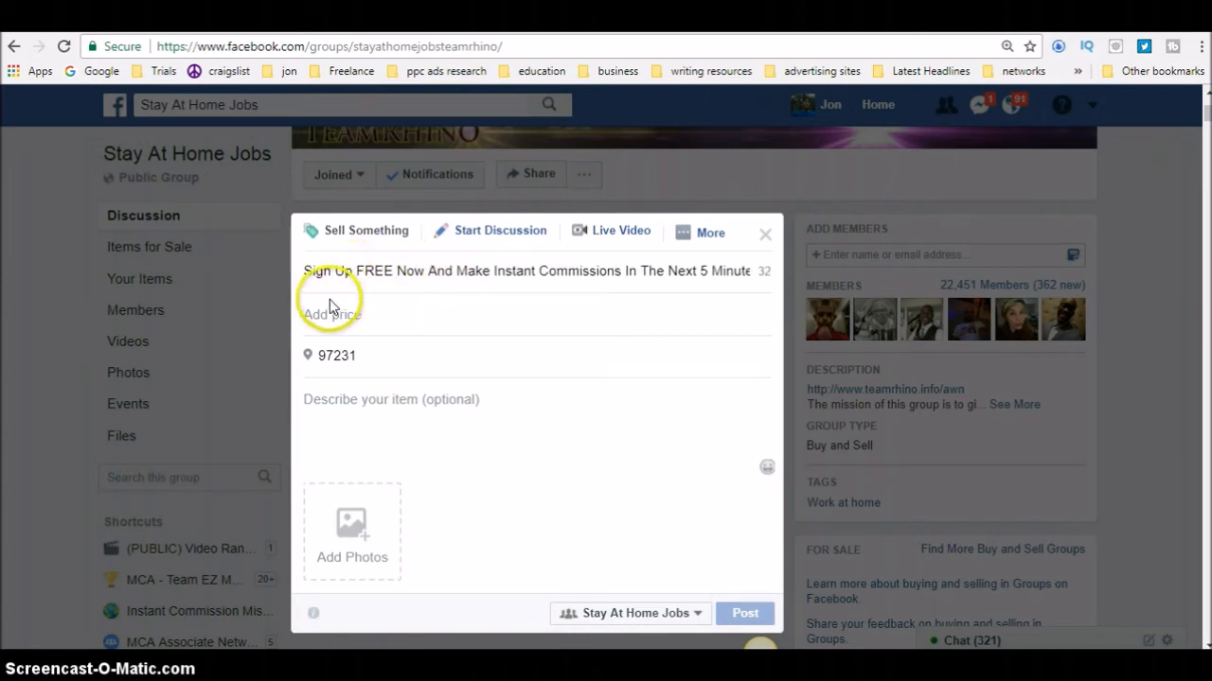
left_click(334, 314)
type("0")
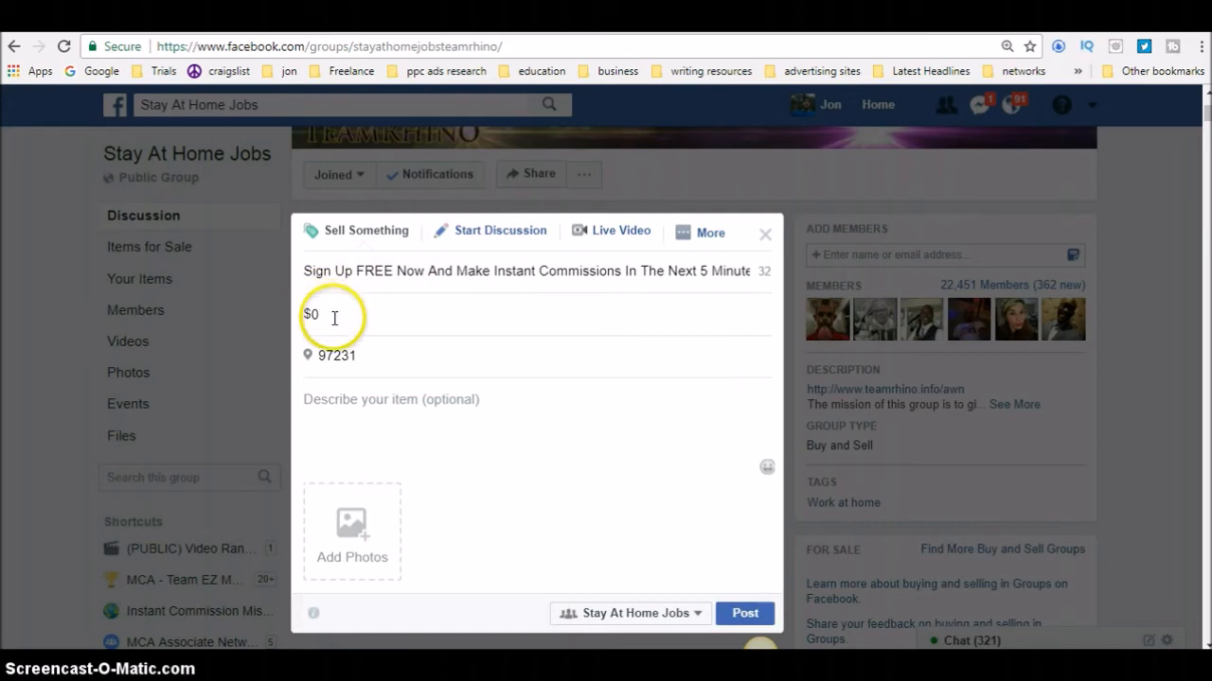
Step: Begin the sale post's item description with "This business has gone VIRAL!"
left_click(341, 405)
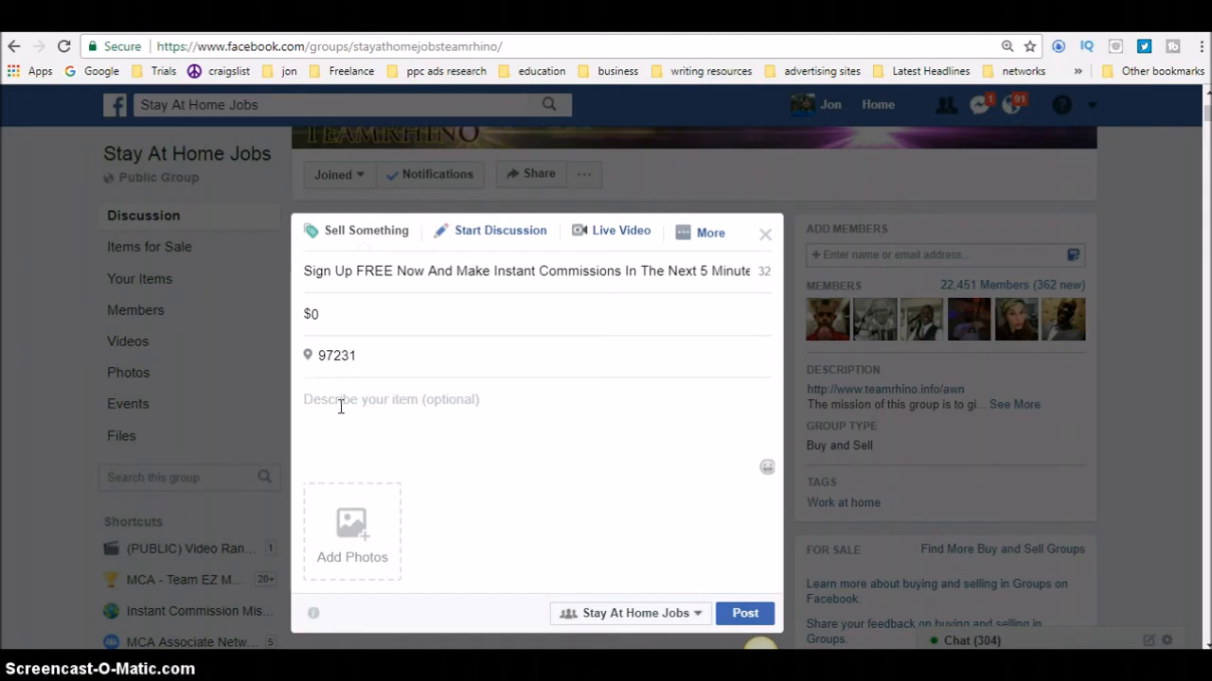
type("This business")
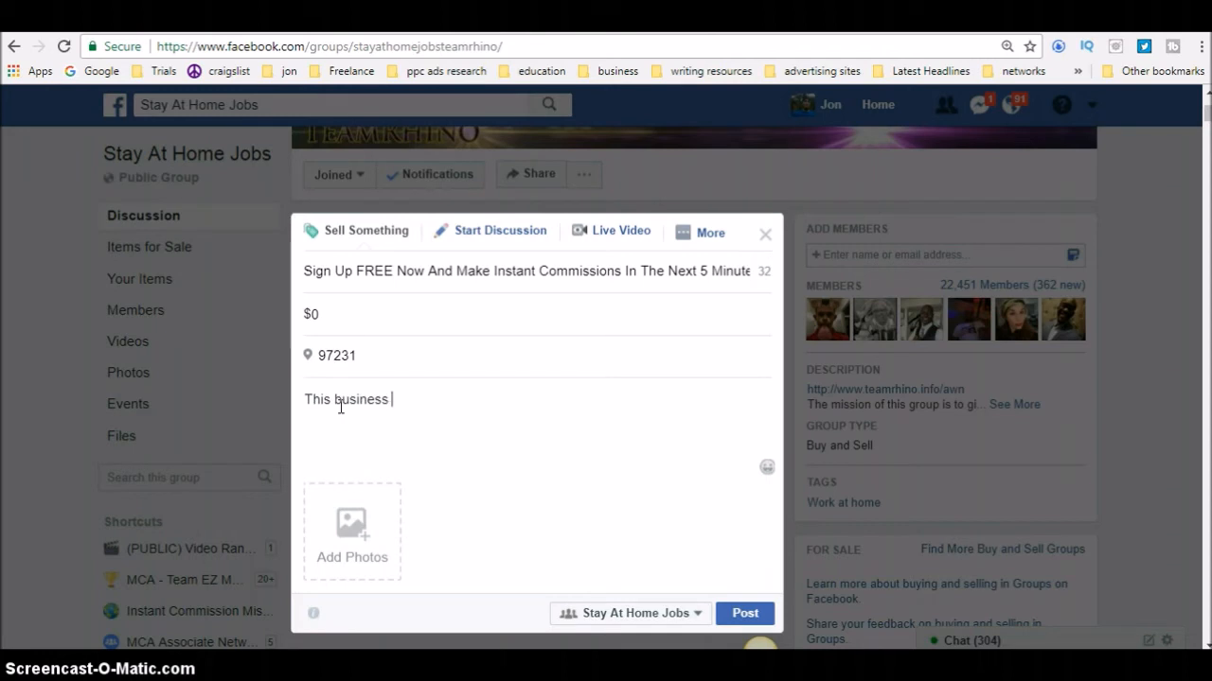
type("has g")
type("re")
key("BackSpace")
key("BackSpace")
type("on")
type("vi")
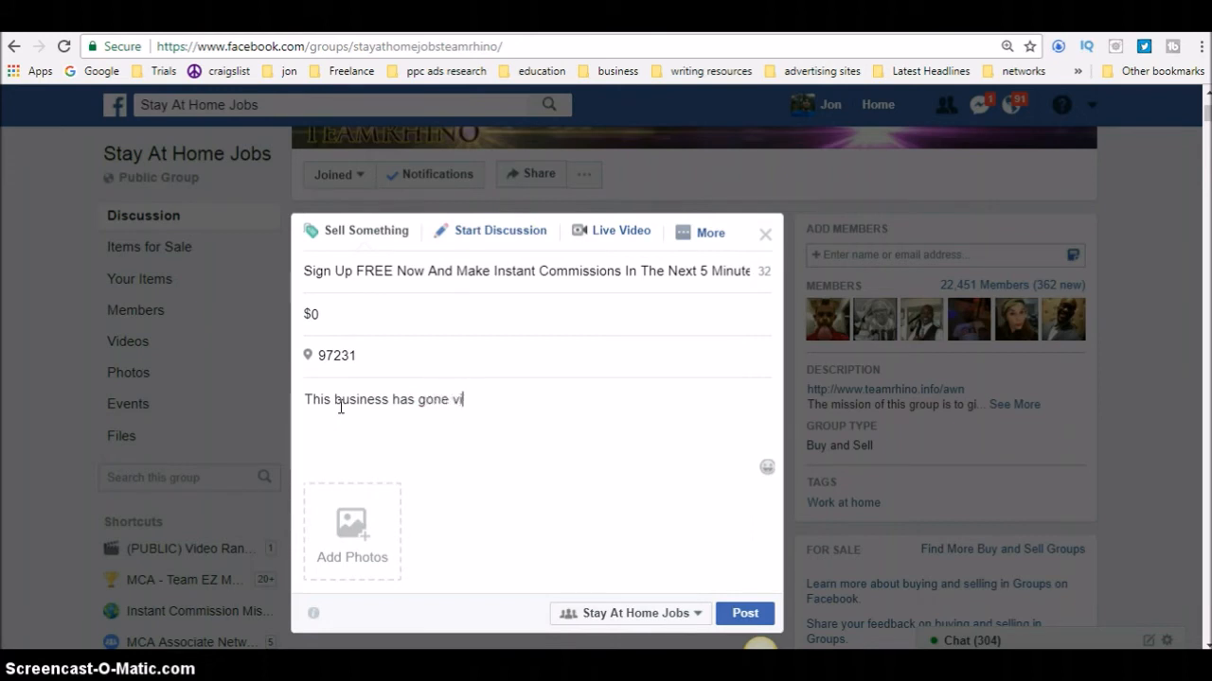
key("BackSpace")
key("BackSpace")
type("VIRAL! peopl")
Step: Continue the description with the sentence "People are literally making money within minutes after signing up!"
key("BackSpace")
key("BackSpace")
key("BackSpace")
key("BackSpace")
key("BackSpace")
type("People are literall")
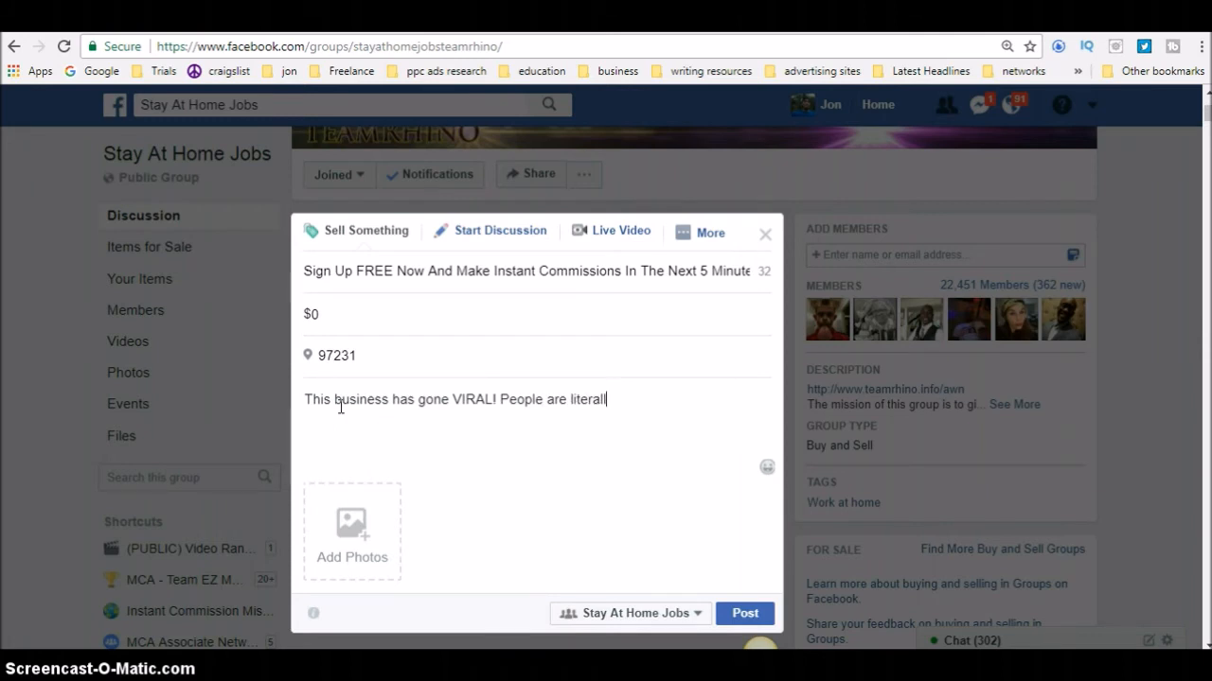
type("y making money")
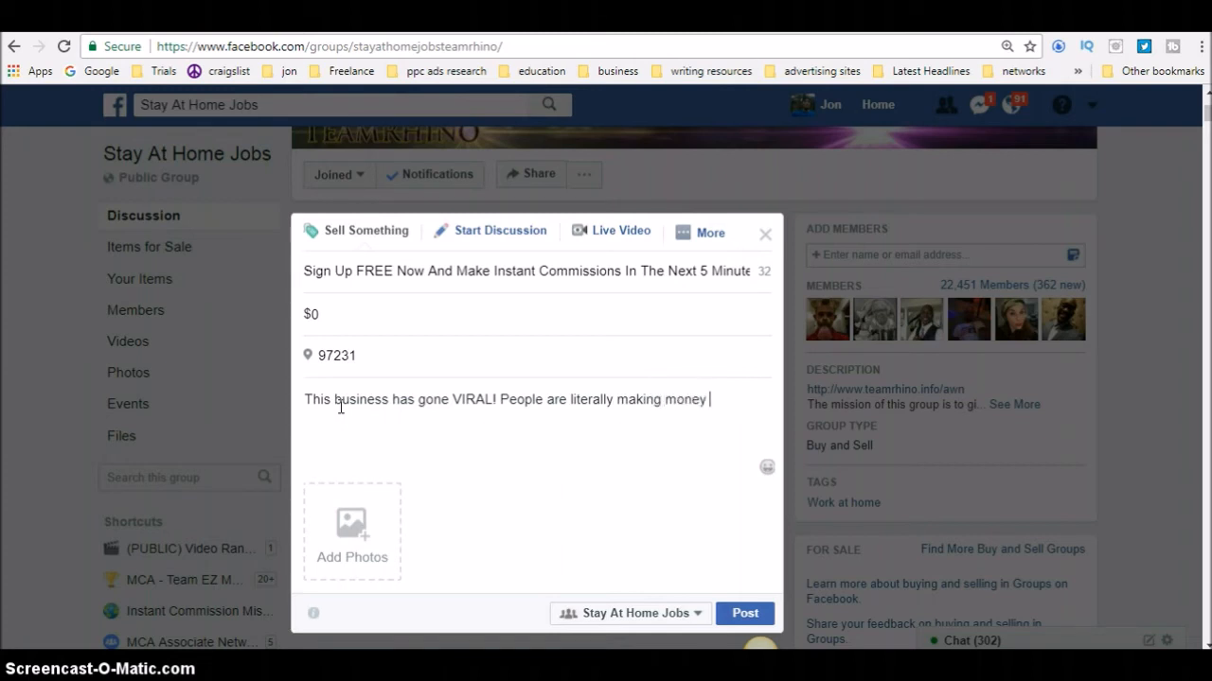
type(" withing minutes after sig")
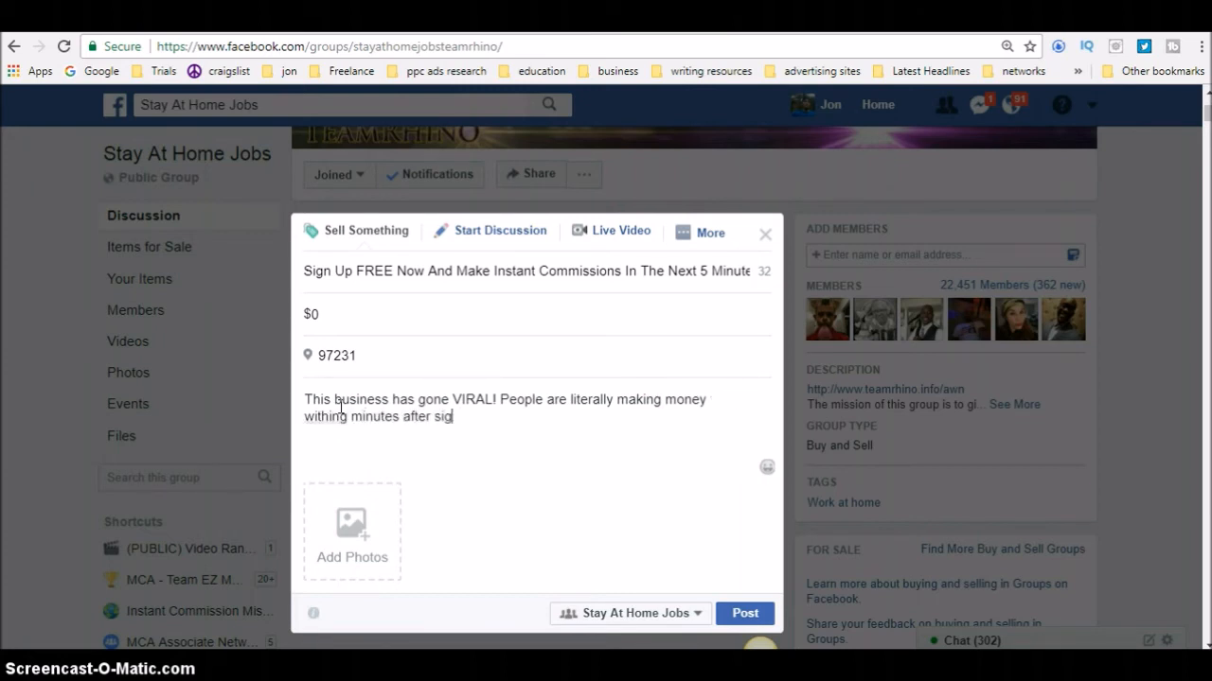
type("ning pl")
key("BackSpace")
key("BackSpace")
type("up!")
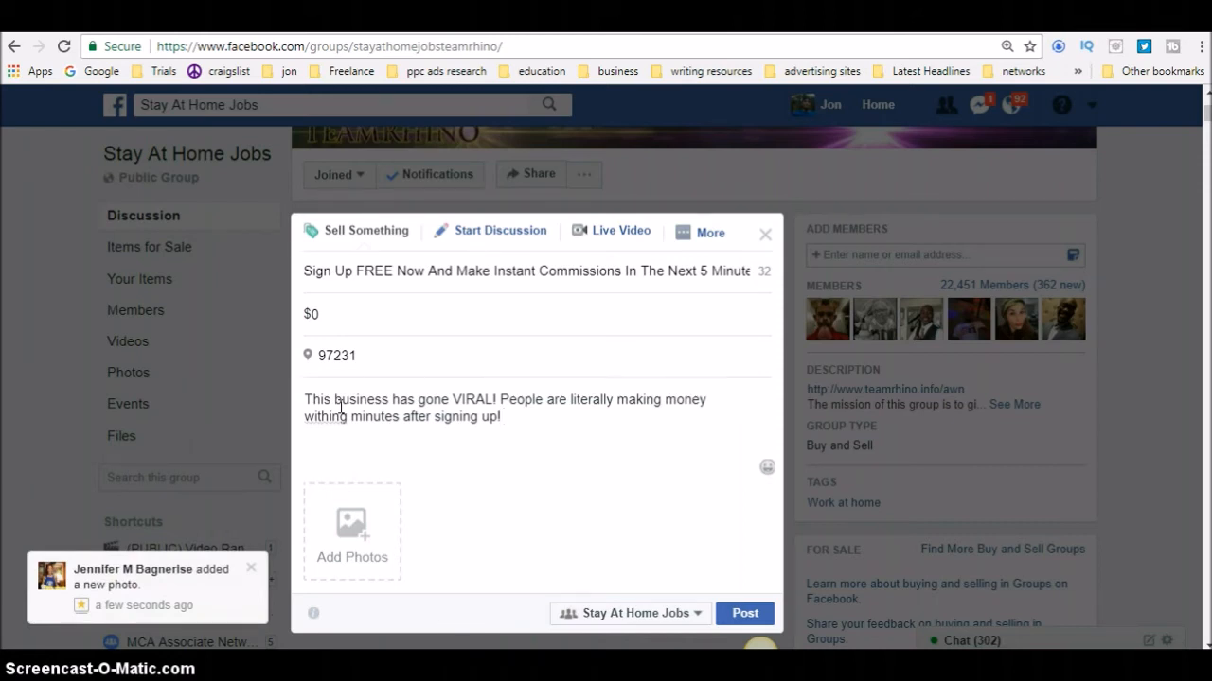
left_click(346, 416)
key("BackSpace")
Step: Add the sentence "Training is included to help you generate up to $400+ a day!" to the end of the description
left_click(501, 418)
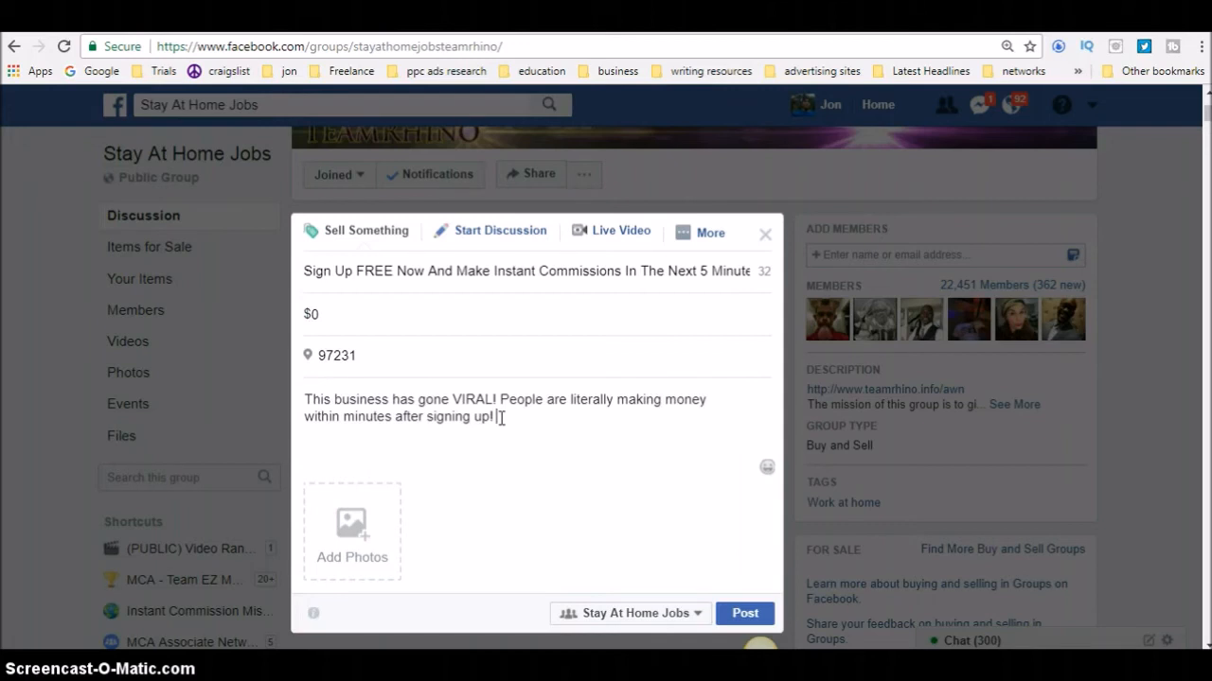
type("Train")
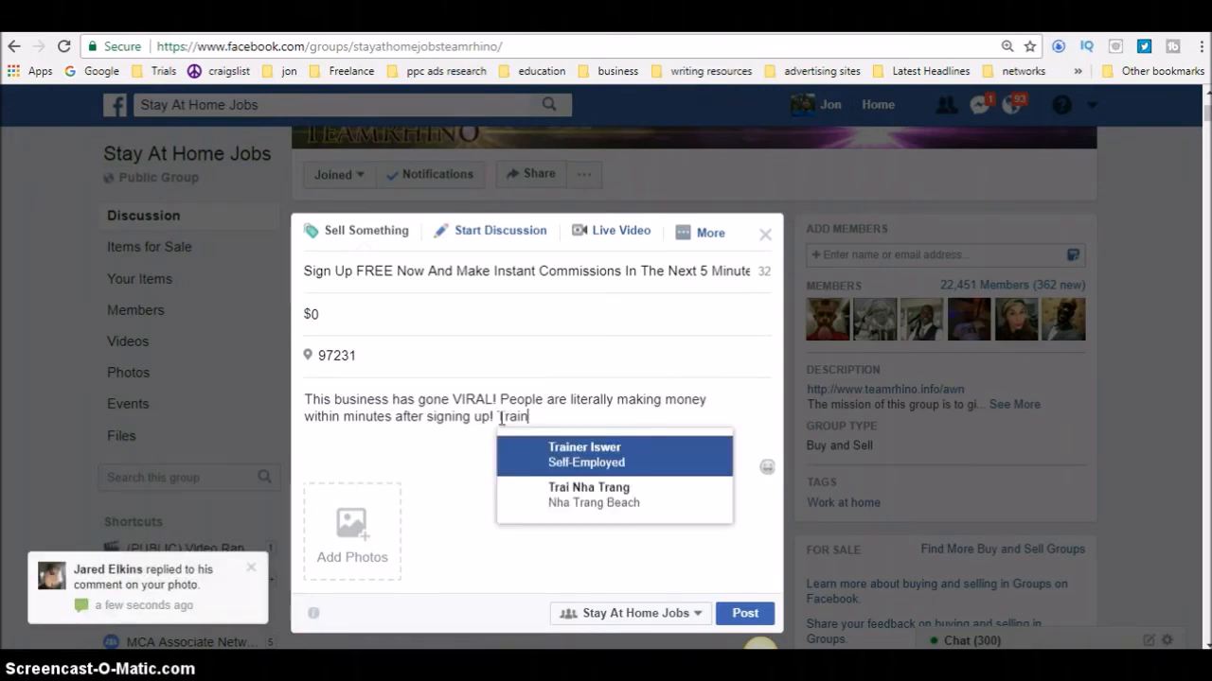
type("ing ")
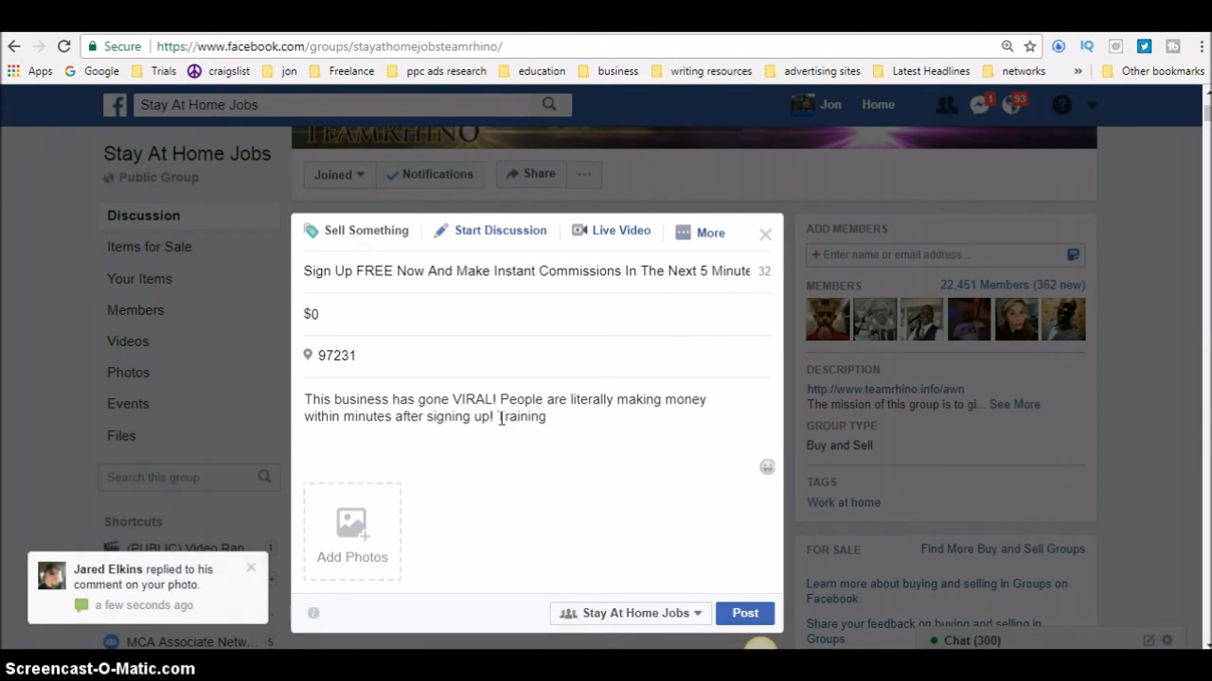
type("is included to help you")
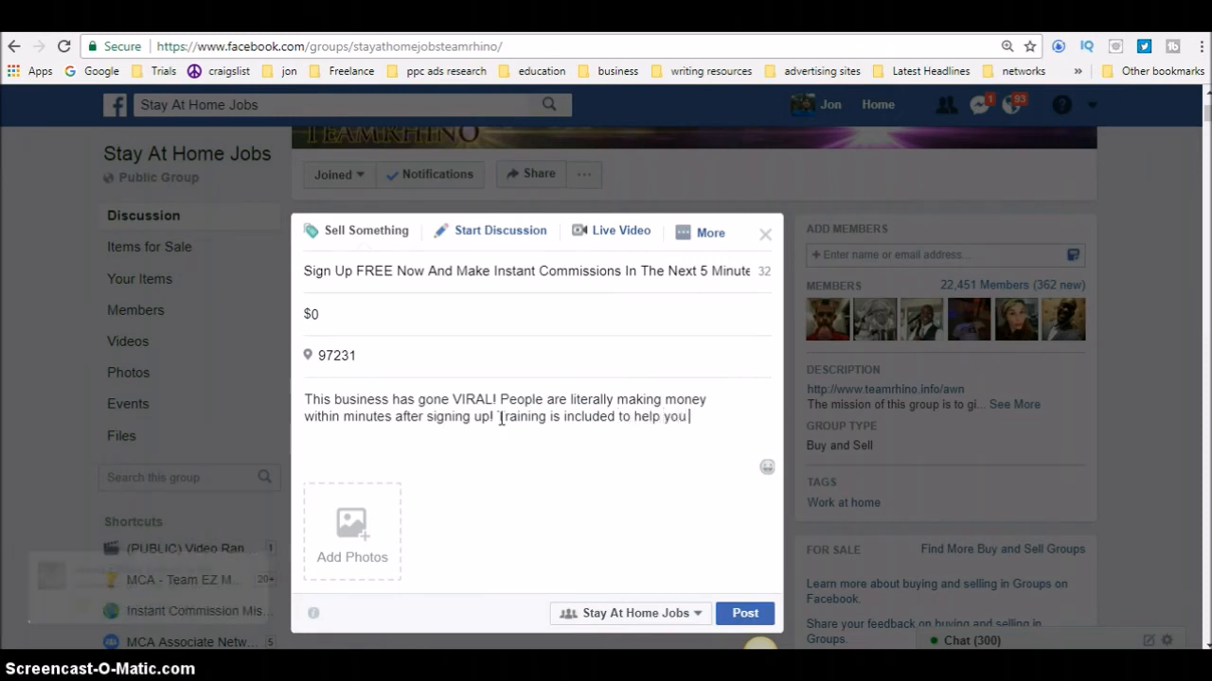
type(" genera")
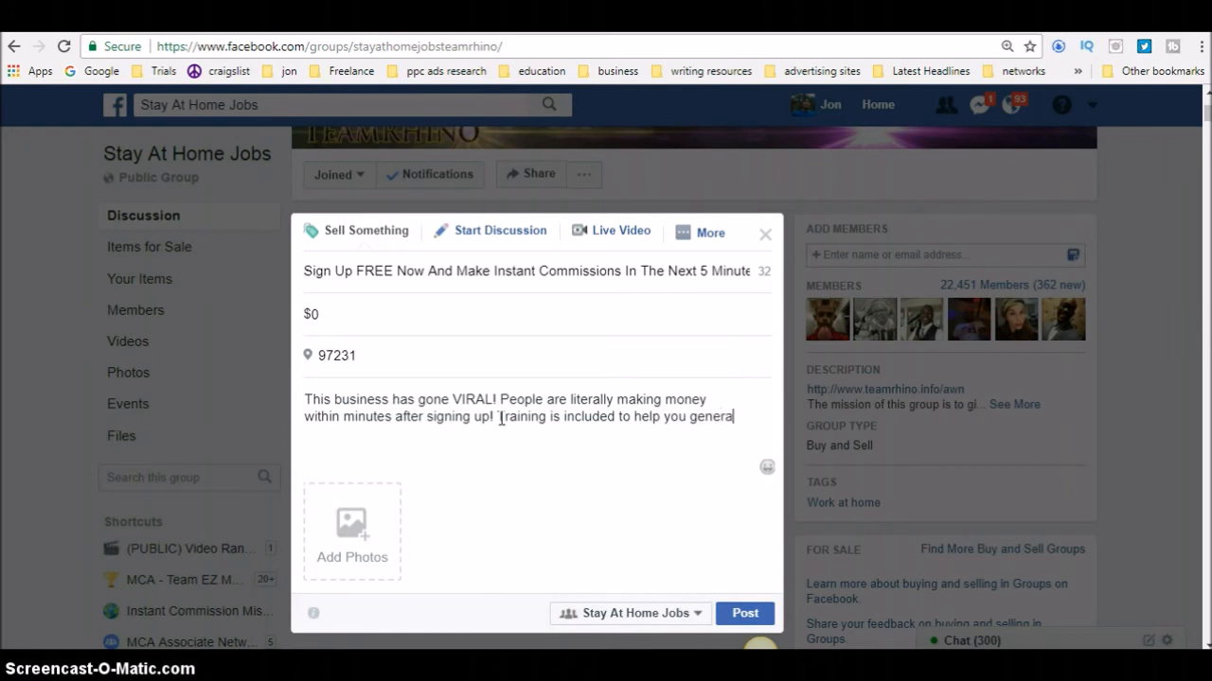
type("te up to $")
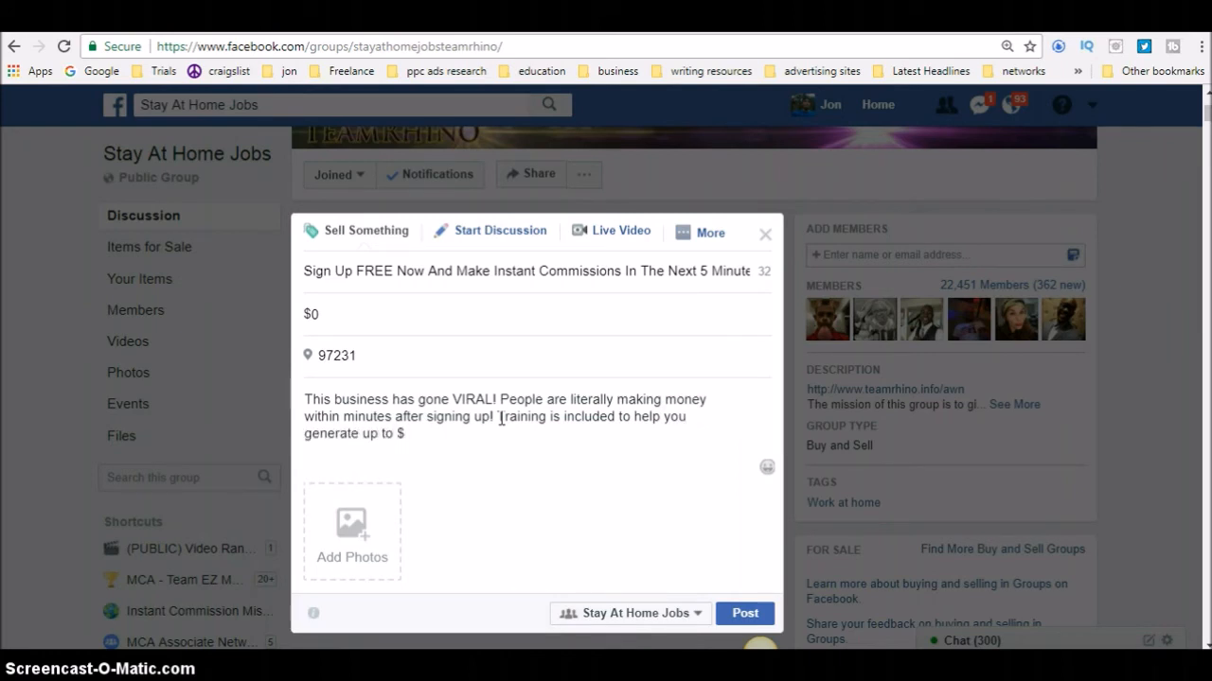
type("400+")
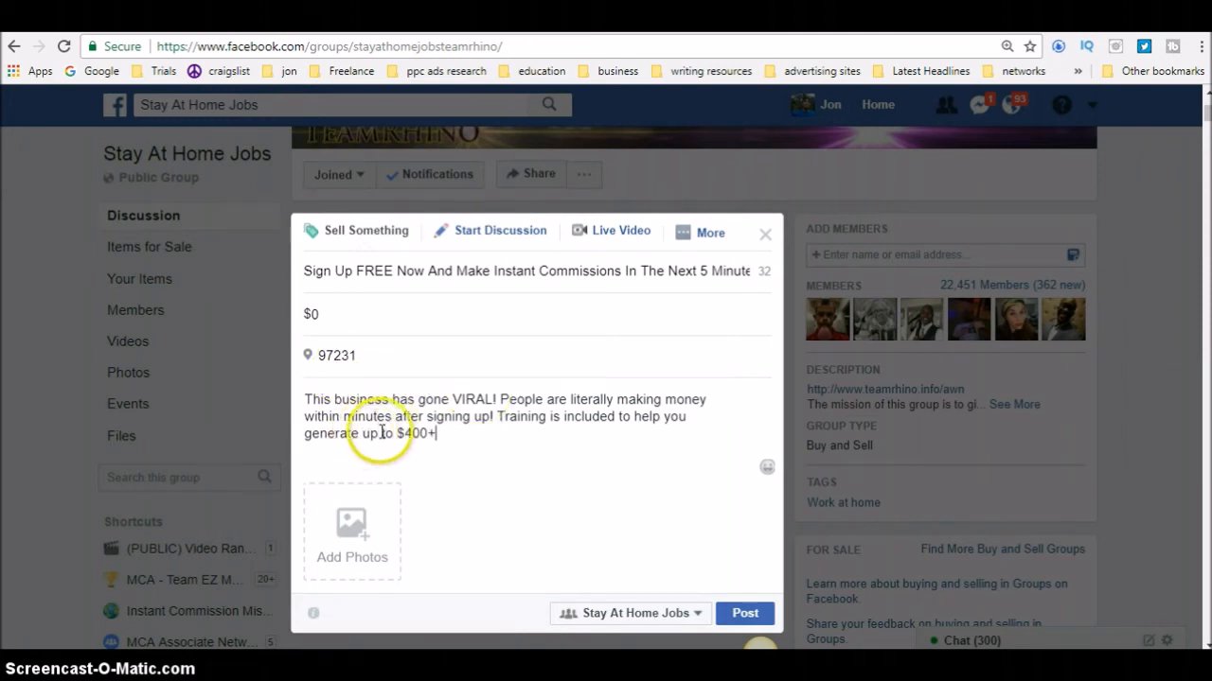
left_click_drag(363, 435, 393, 441)
left_click(437, 438)
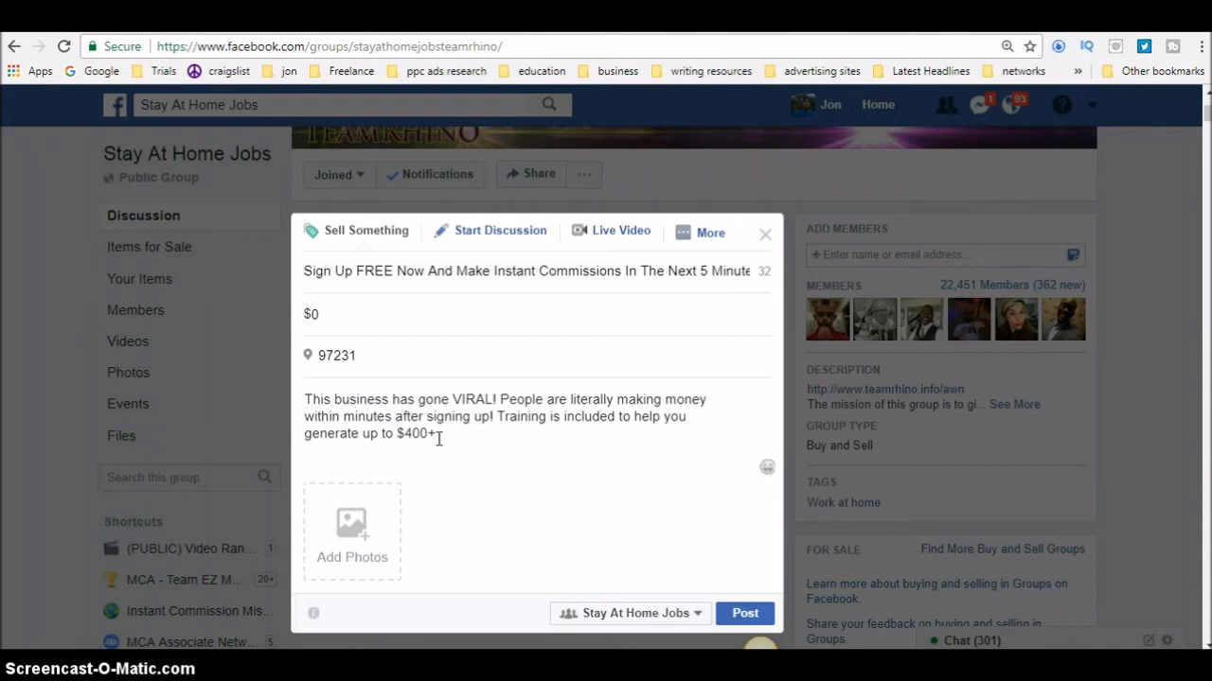
type("a day!")
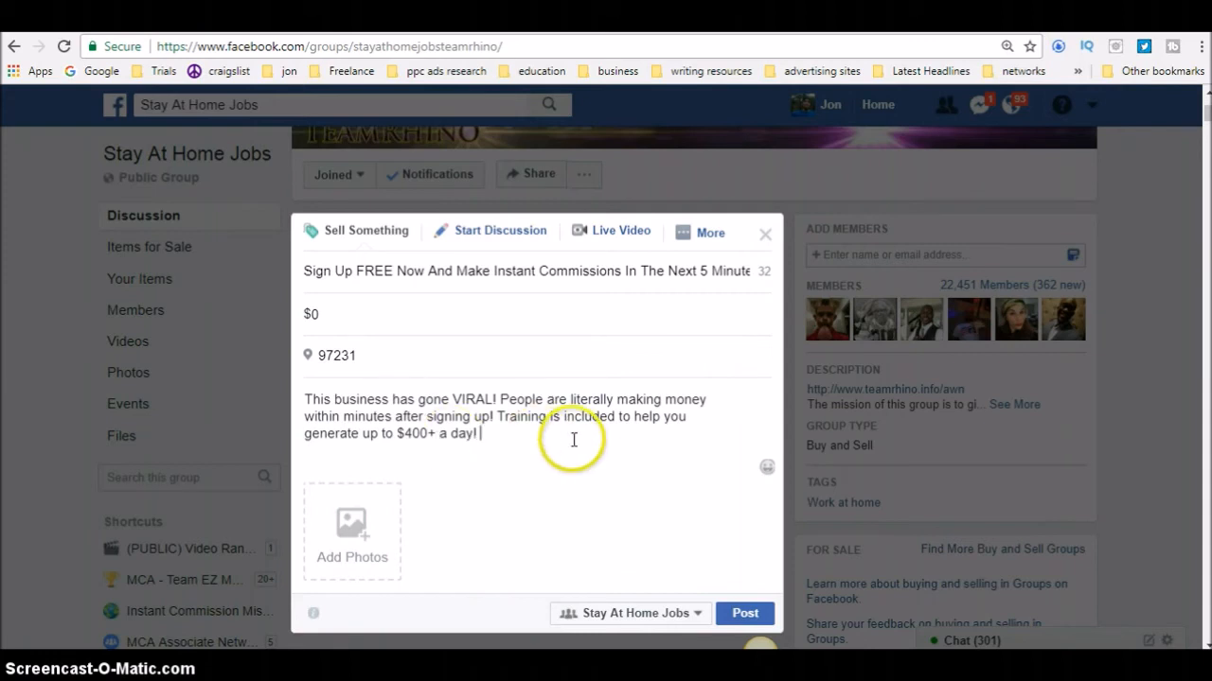
Step: Append three money-face emojis and three green dollar banknote emojis after "$400+ a day!" in the description
left_click(767, 468)
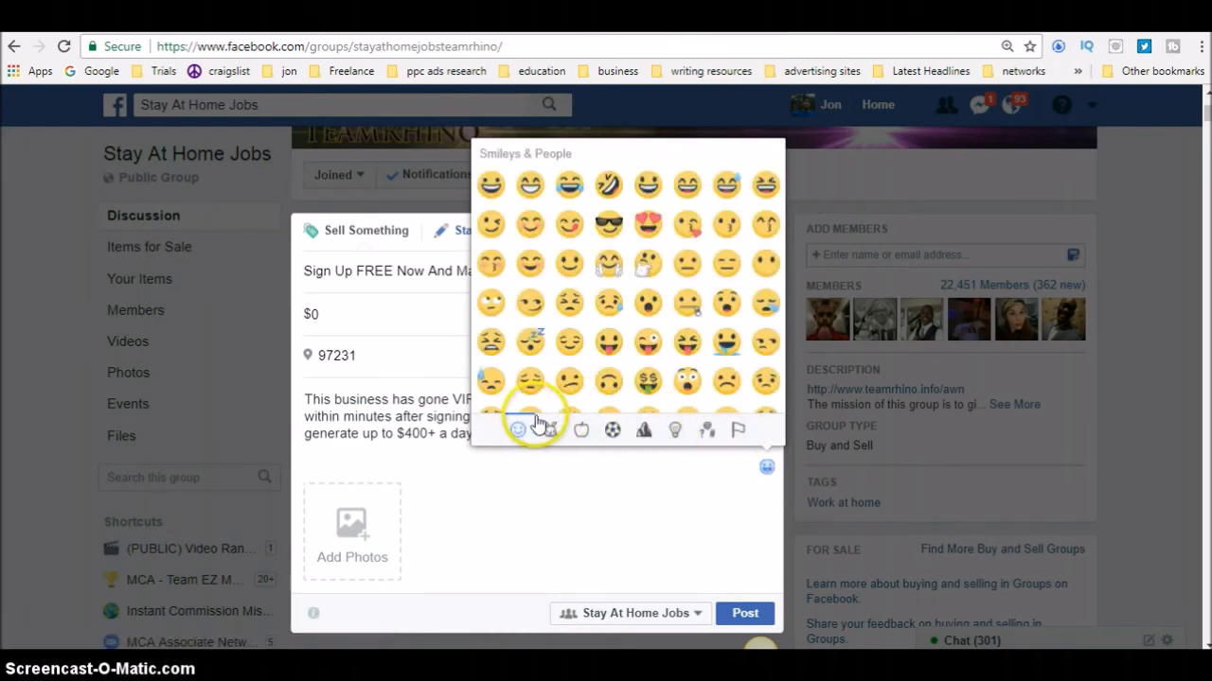
left_click(613, 431)
left_click(656, 356)
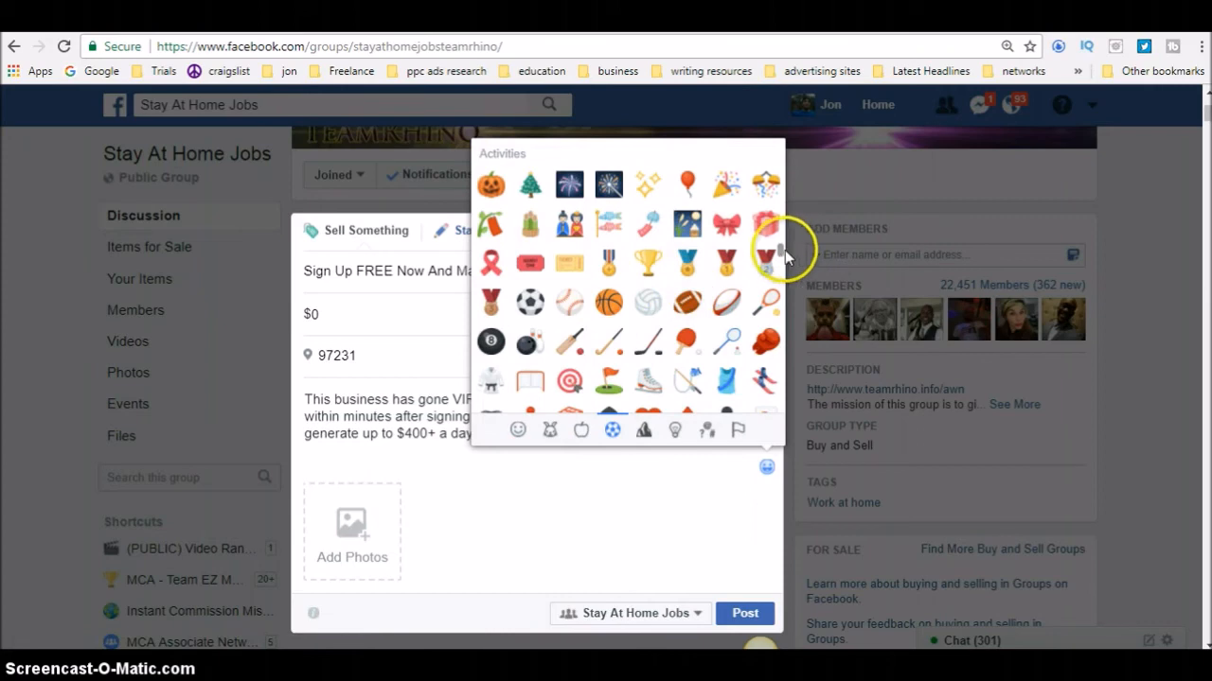
left_click_drag(782, 249, 780, 221)
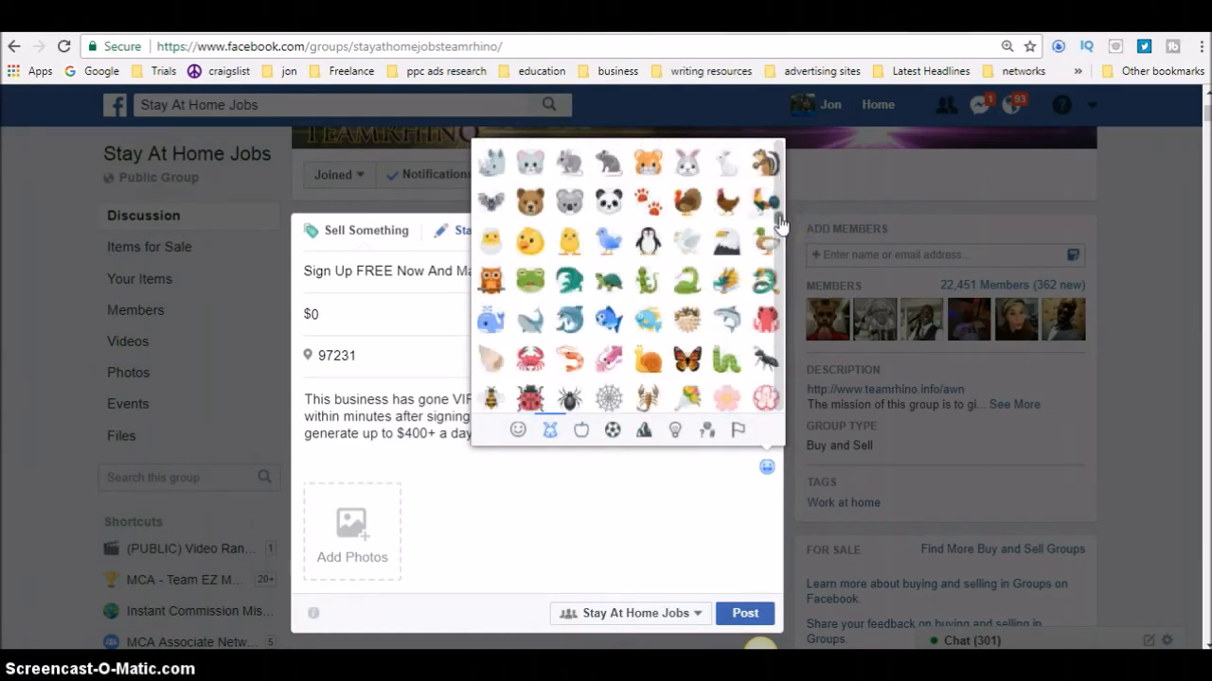
left_click_drag(779, 222, 777, 155)
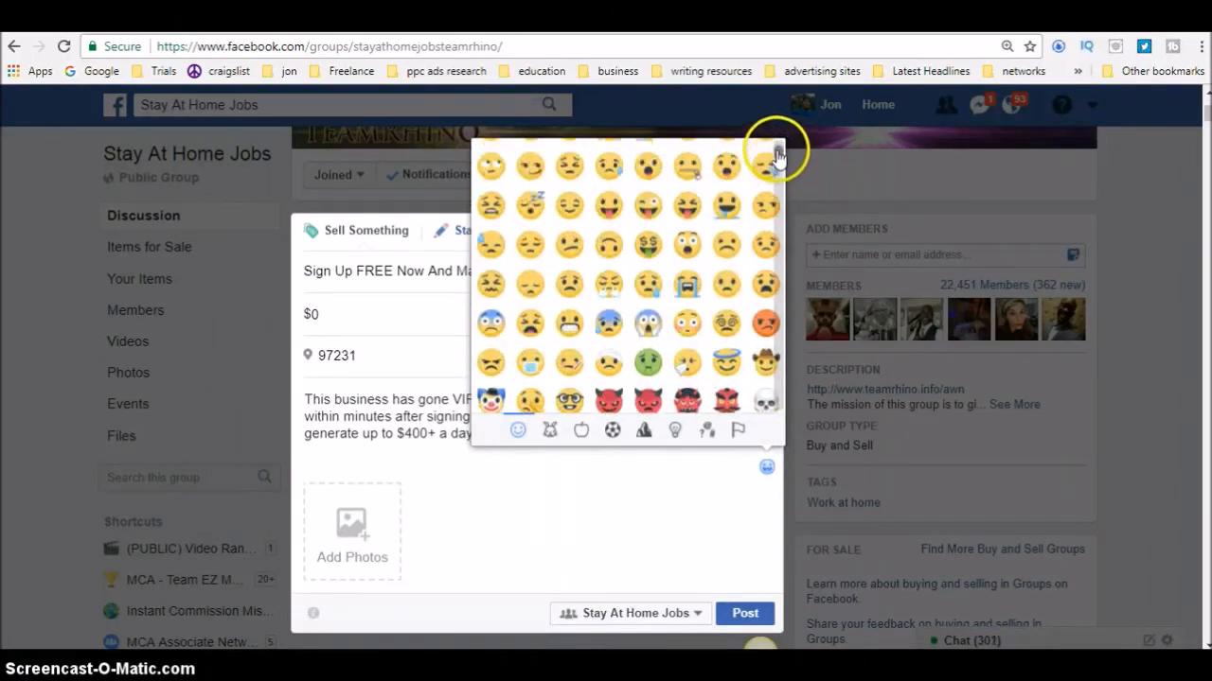
left_click(647, 250)
left_click(579, 432)
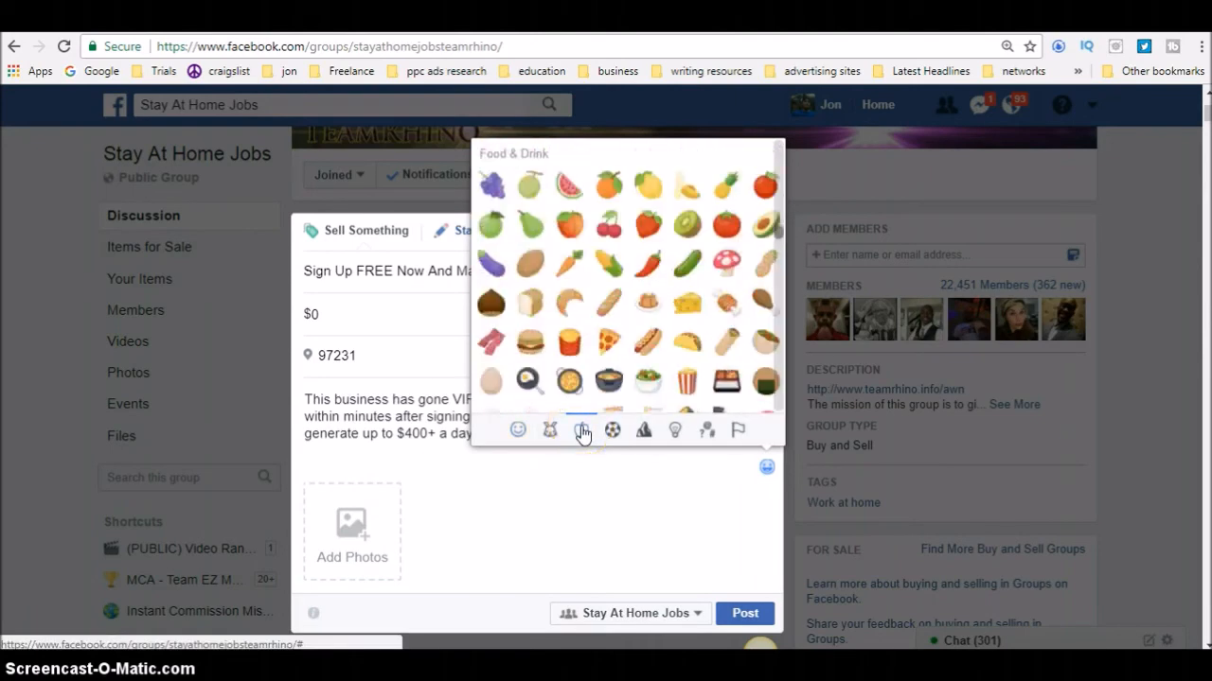
left_click_drag(781, 234, 768, 297)
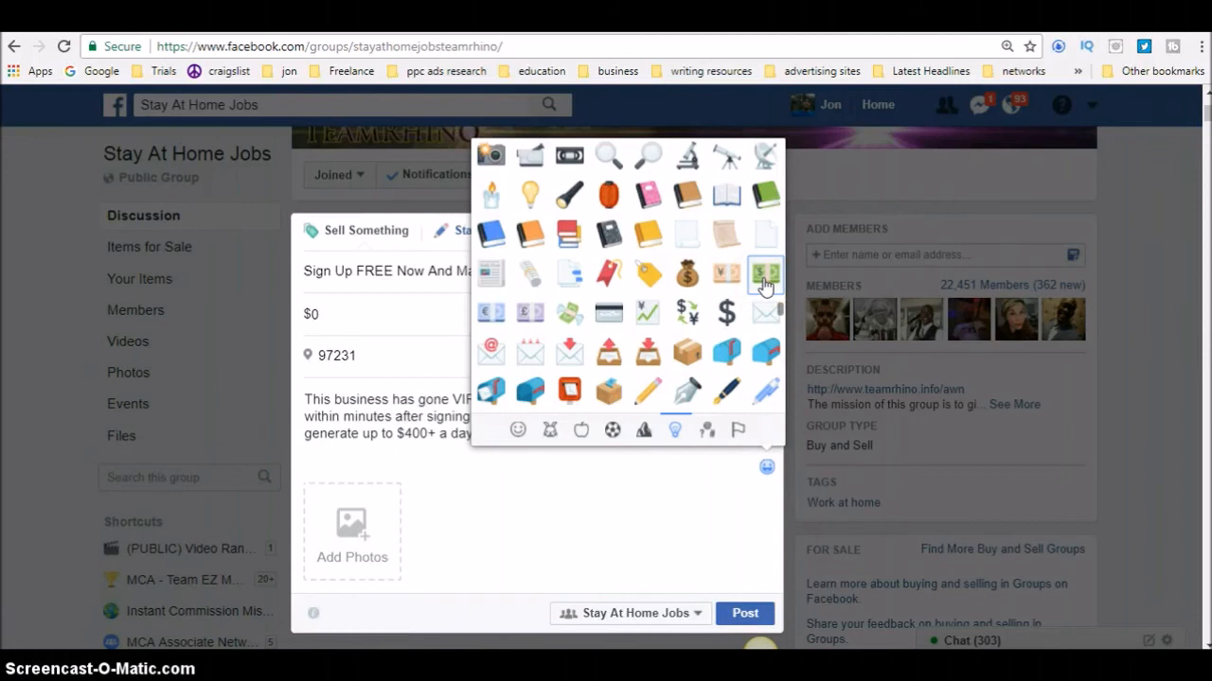
left_click(646, 472)
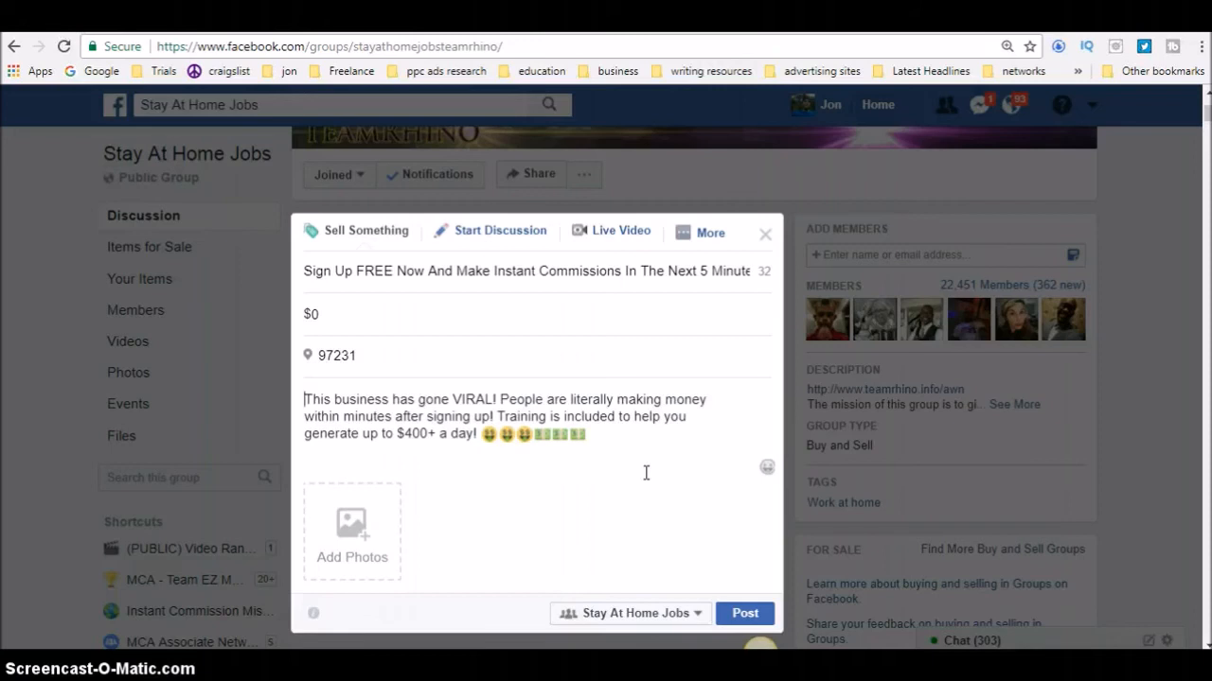
Step: Start a new paragraph below the emojis, separated by a blank line, with "Sign Up FREE Now!"
left_click(627, 433)
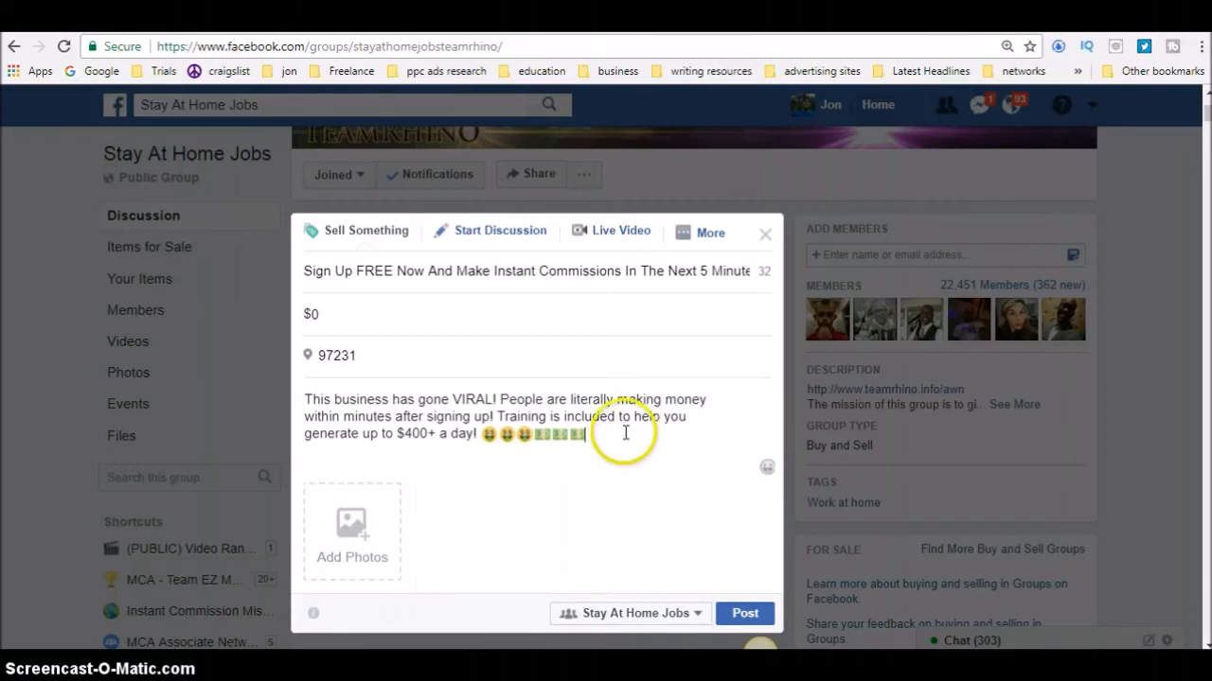
key("Return")
key("Return")
type("Si")
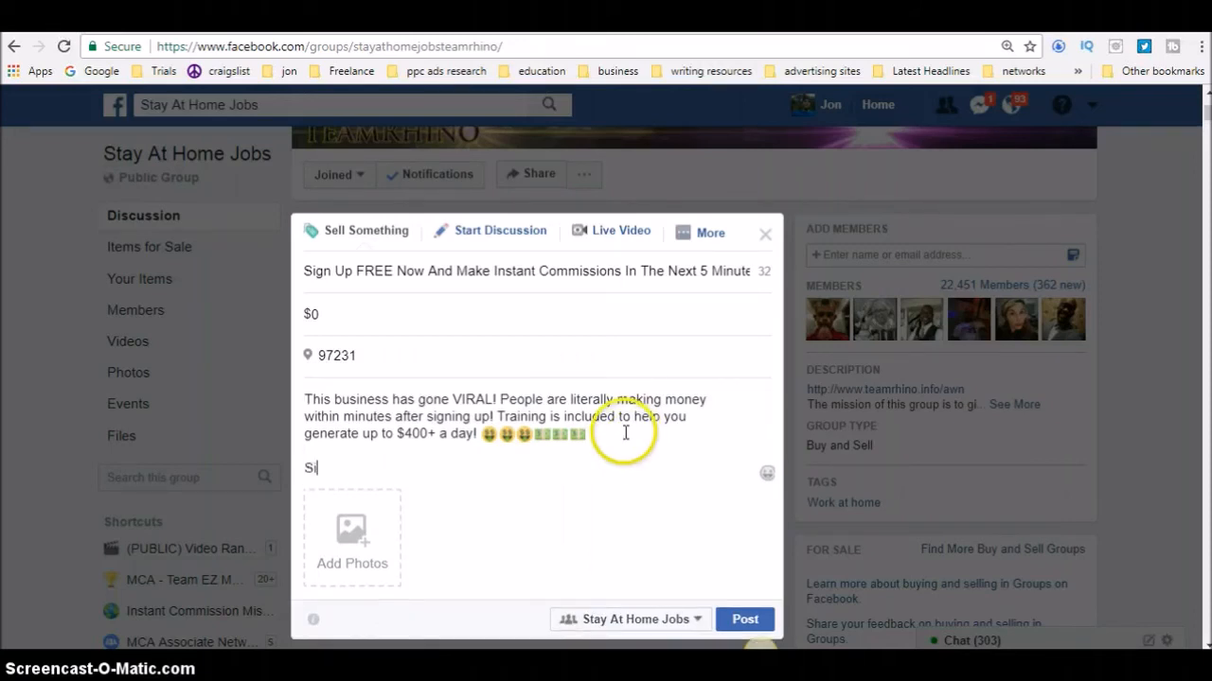
type("gn Up FREE NOw")
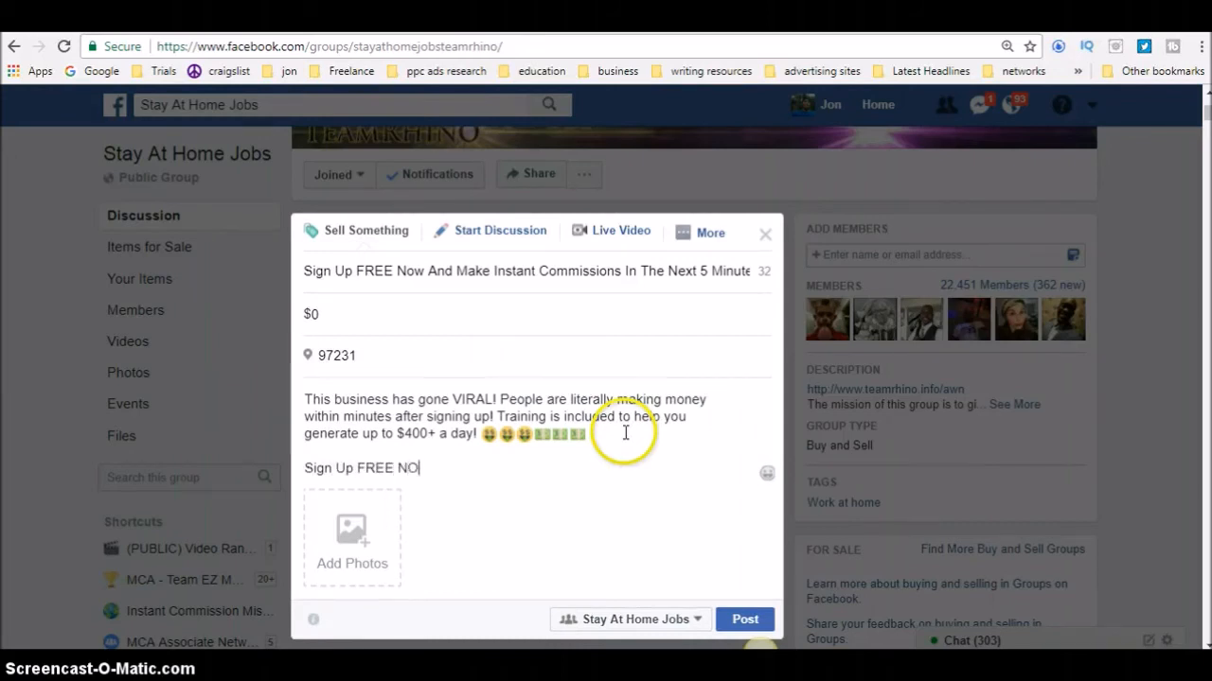
key("BackSpace")
key("BackSpace")
key("BackSpace")
type("Nopw")
key("BackSpace")
key("BackSpace")
key("BackSpace")
type("ow! Do")
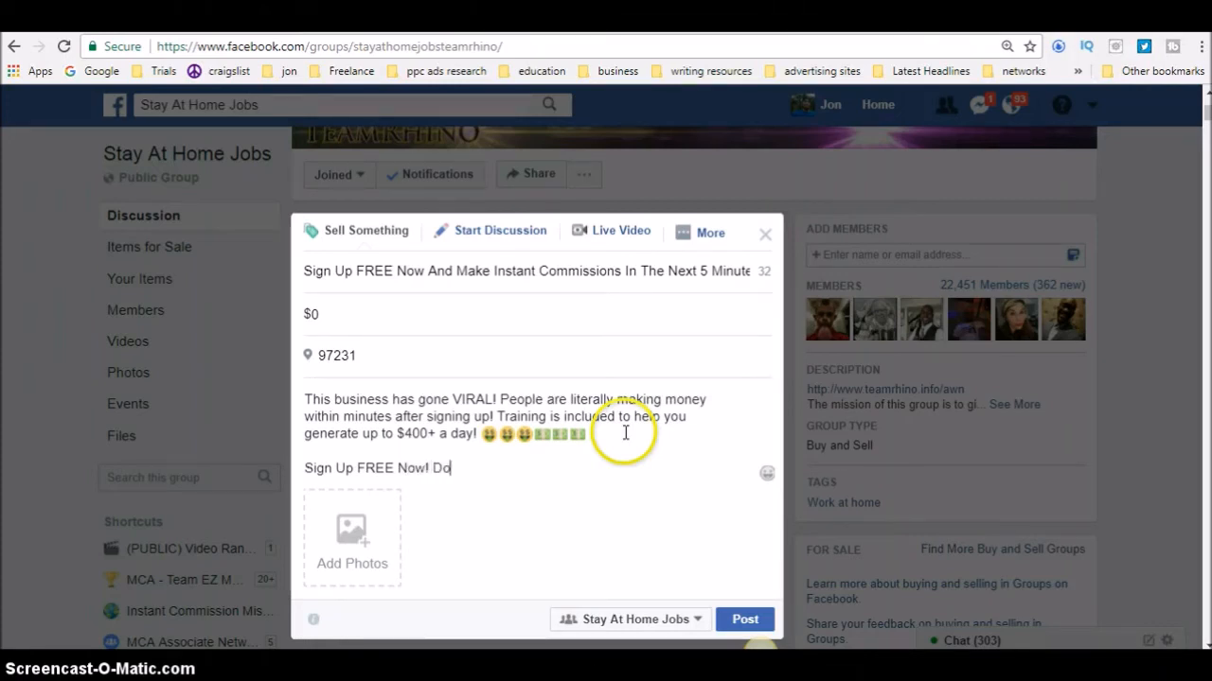
Step: Complete the second paragraph with "Don't let this pass you by. You will regret it!"
type("n't let the")
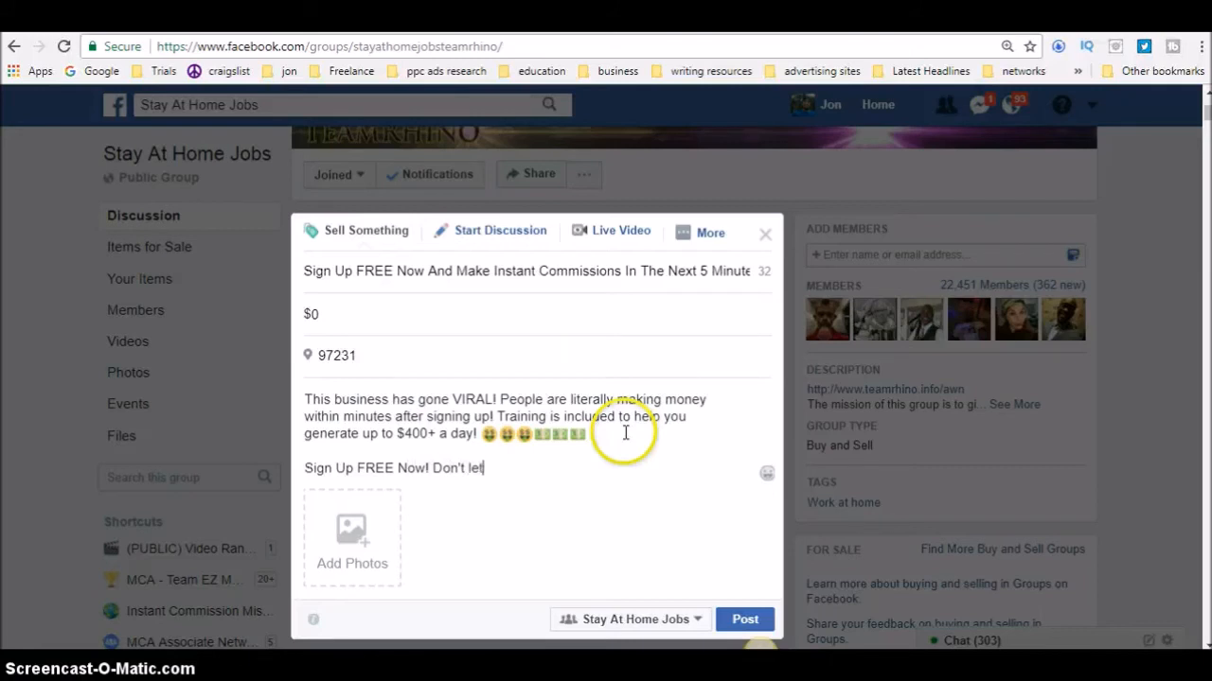
key("BackSpace")
key("BackSpace")
type("is p")
type("you by.")
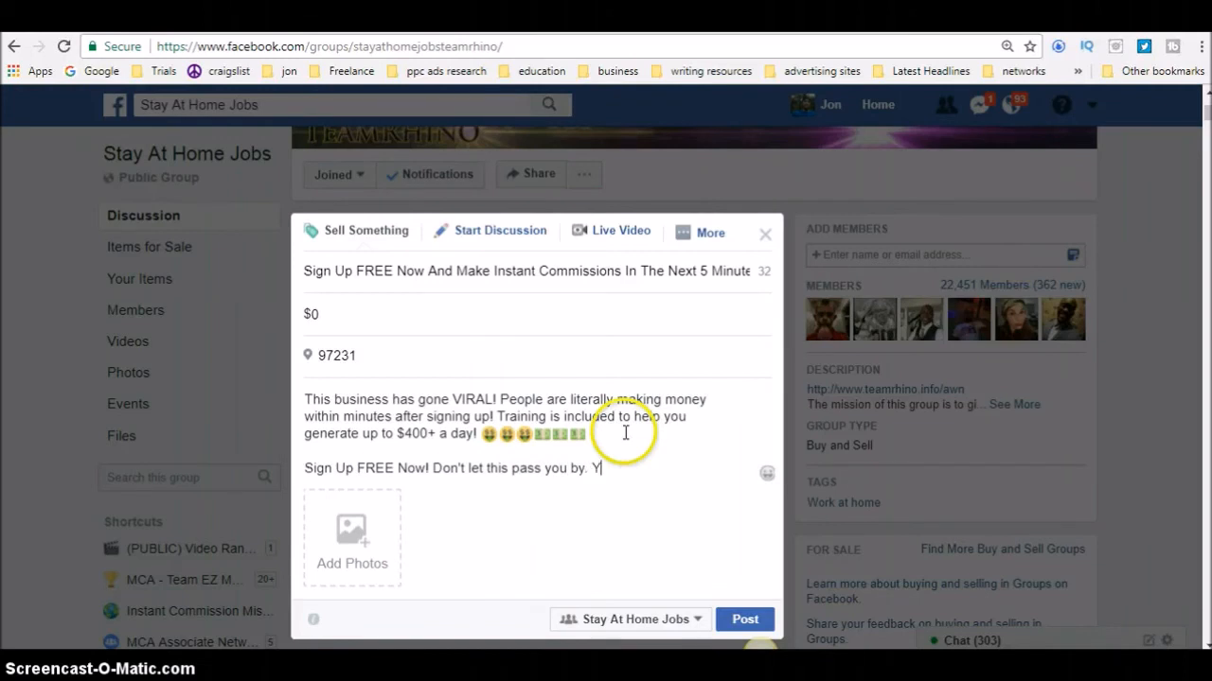
type(" You will regret ")
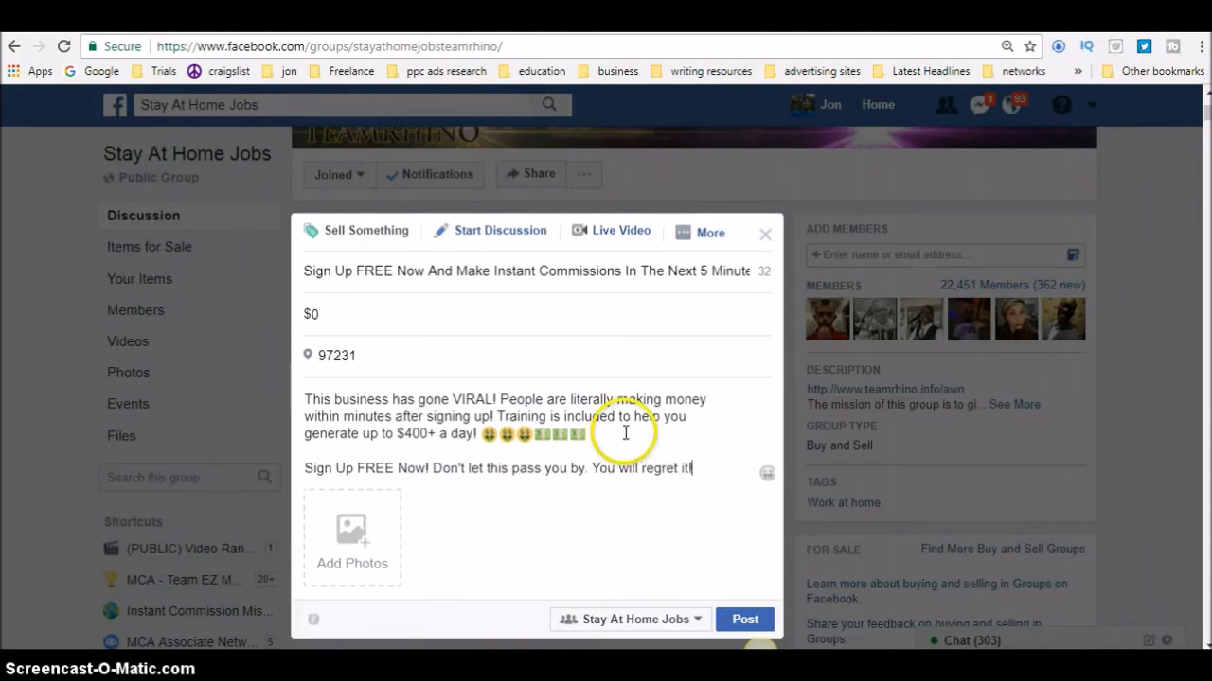
type("it!")
Step: Add a closing paragraph after a blank line reading: Comment "Sign Me Up" below or message me for a faster reply!
key("Return")
key("Return")
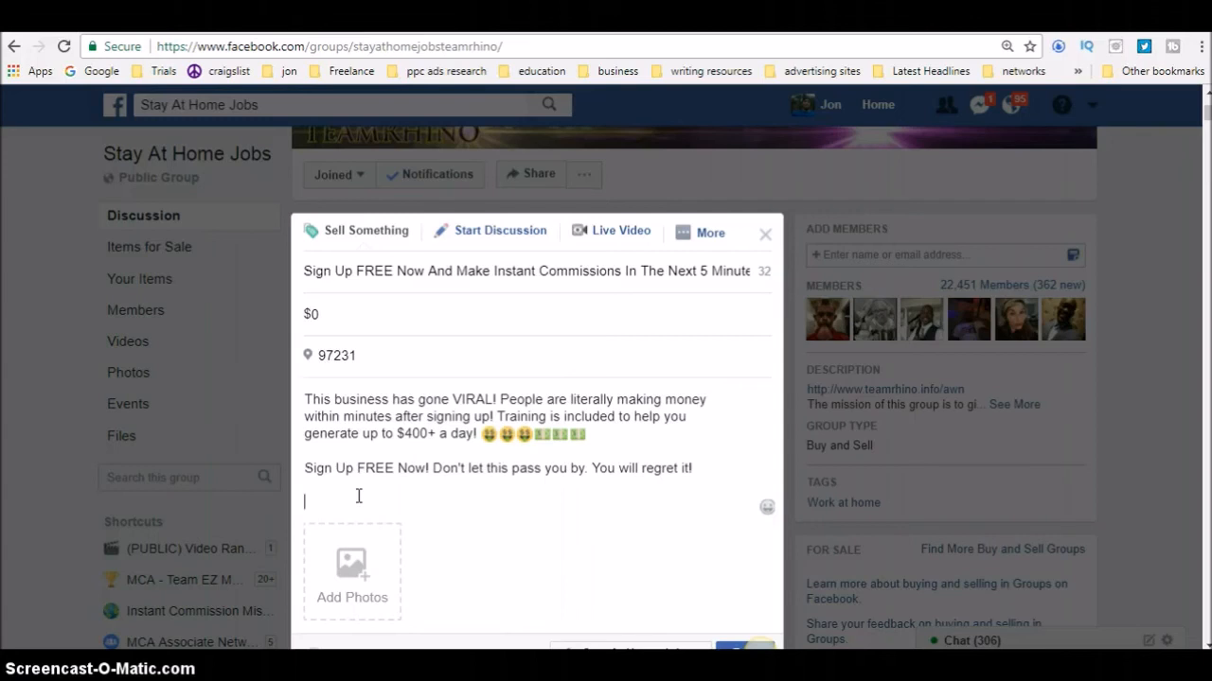
type("omment \"Sign Me Up Below")
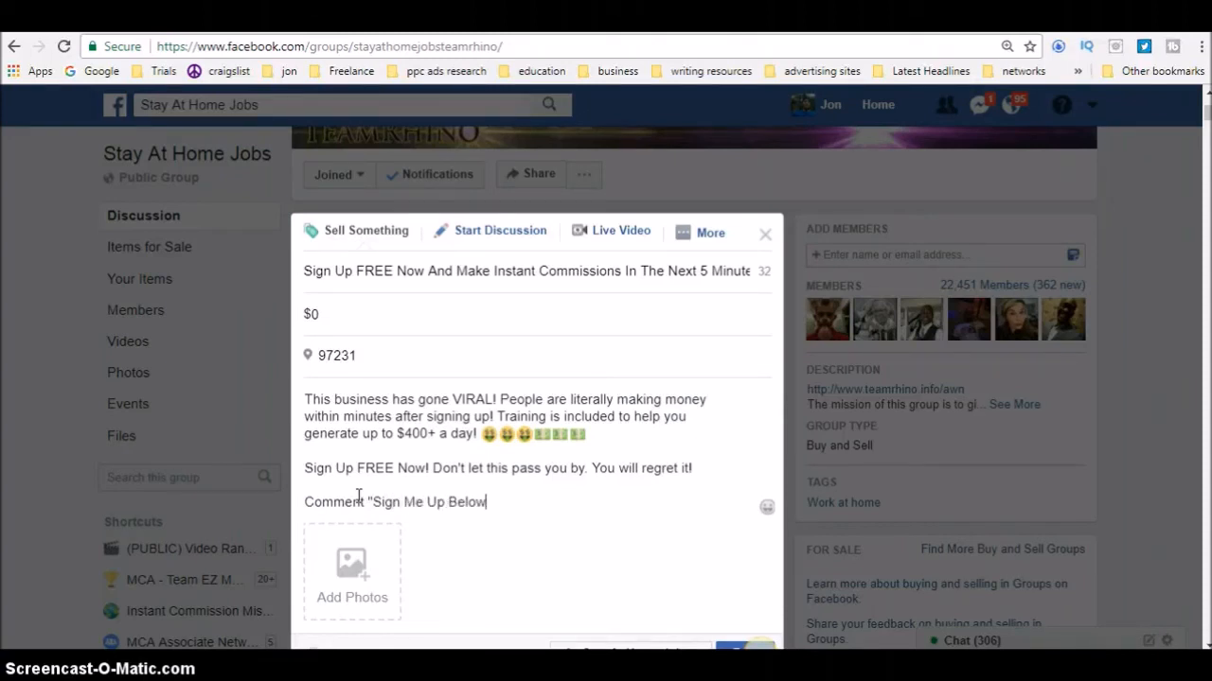
key("BackSpace")
key("BackSpace")
type("below o")
key("BackSpace")
type("or message")
key("BackSpace")
key("BackSpace")
key("BackSpace")
key("BackSpace")
type("sage me ")
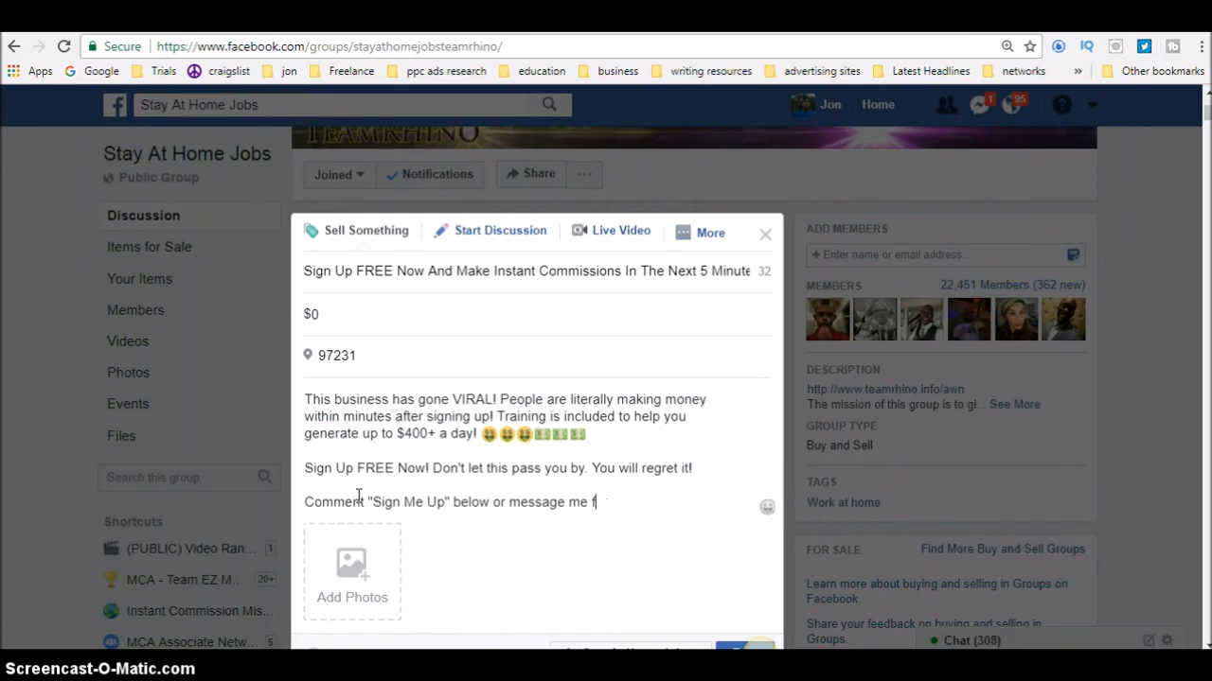
type("for a faster reply!")
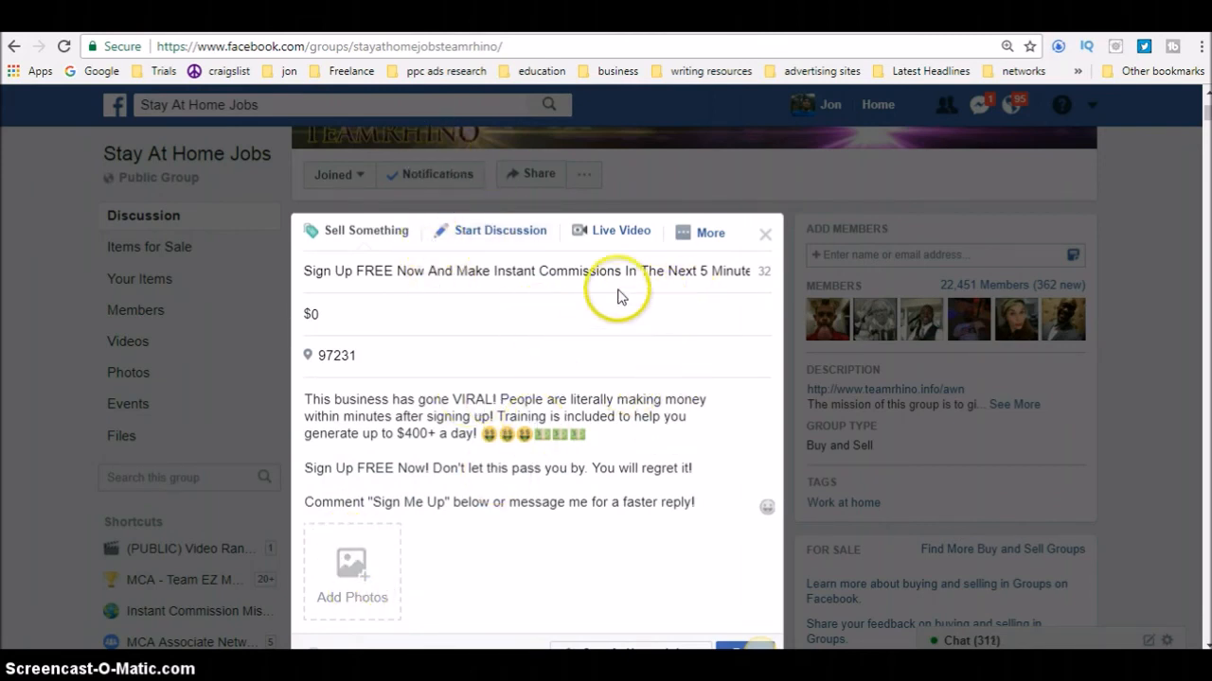
Step: Attach the image file "level rewards proof image 2" from the Level Rewards folder to the sale post
left_click(351, 560)
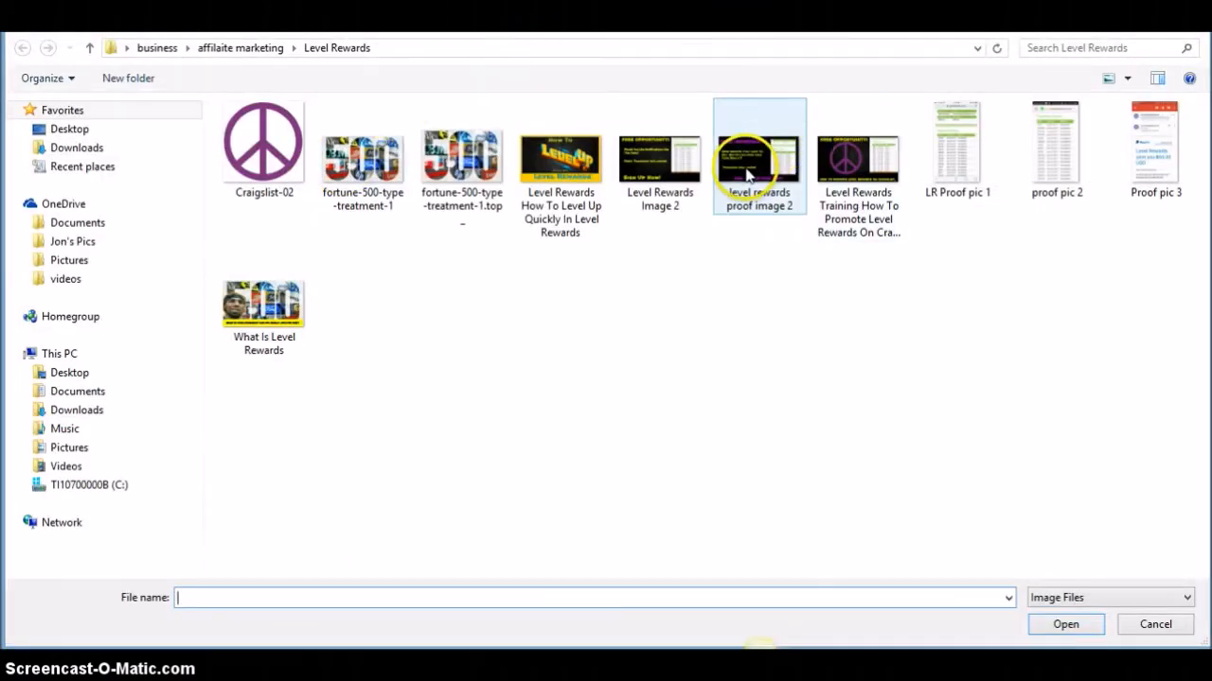
left_click(777, 151)
left_click(1064, 620)
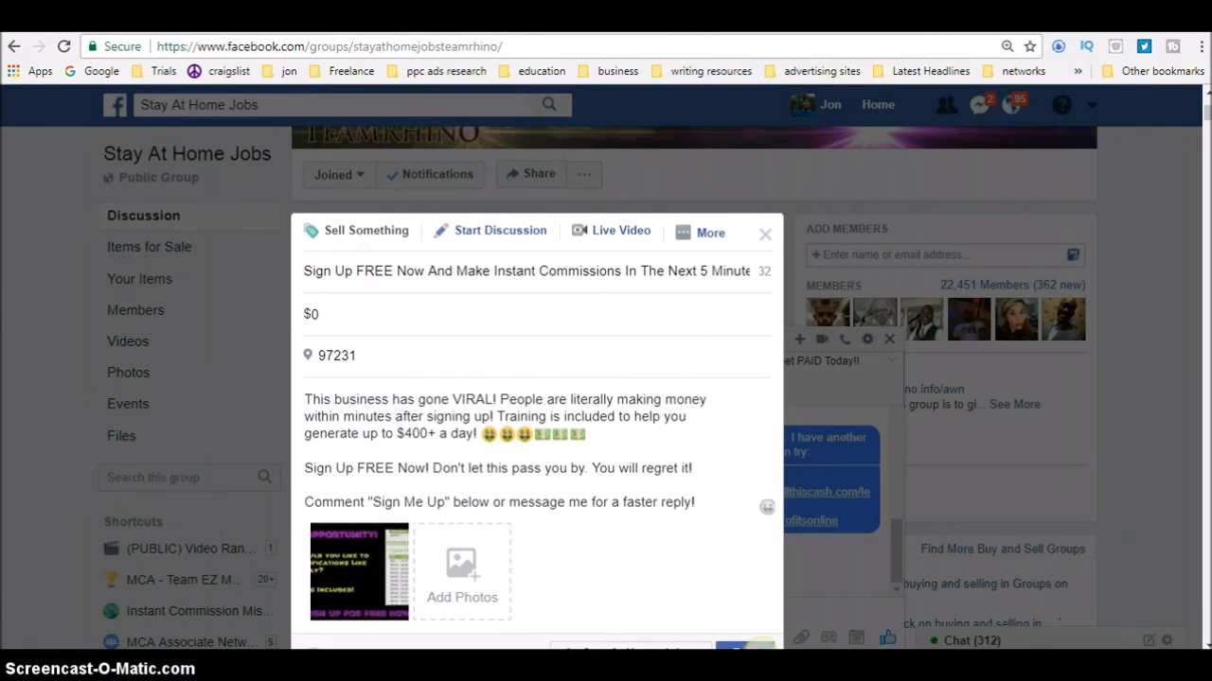
Step: Add the groups Stay at home moms/dads, ADVERTISE YOUR BUSINESS... and WORK AT HOME MOMS to the post's audience
left_click_drag(1206, 111, 1208, 121)
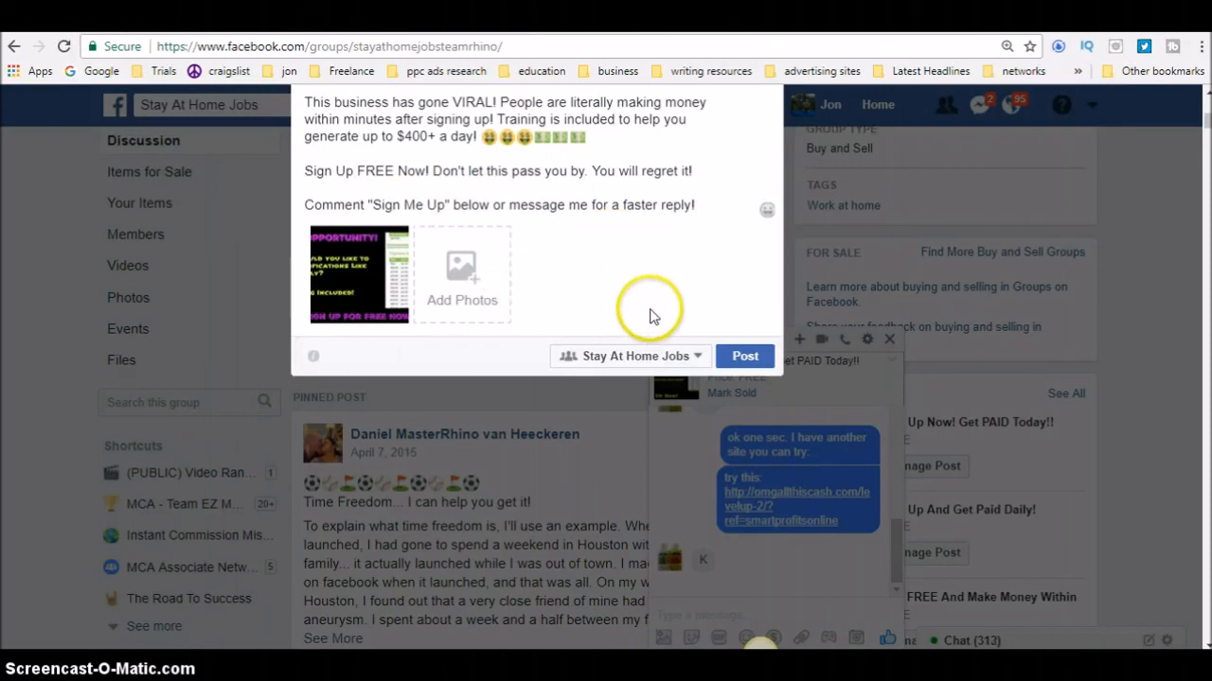
left_click(697, 364)
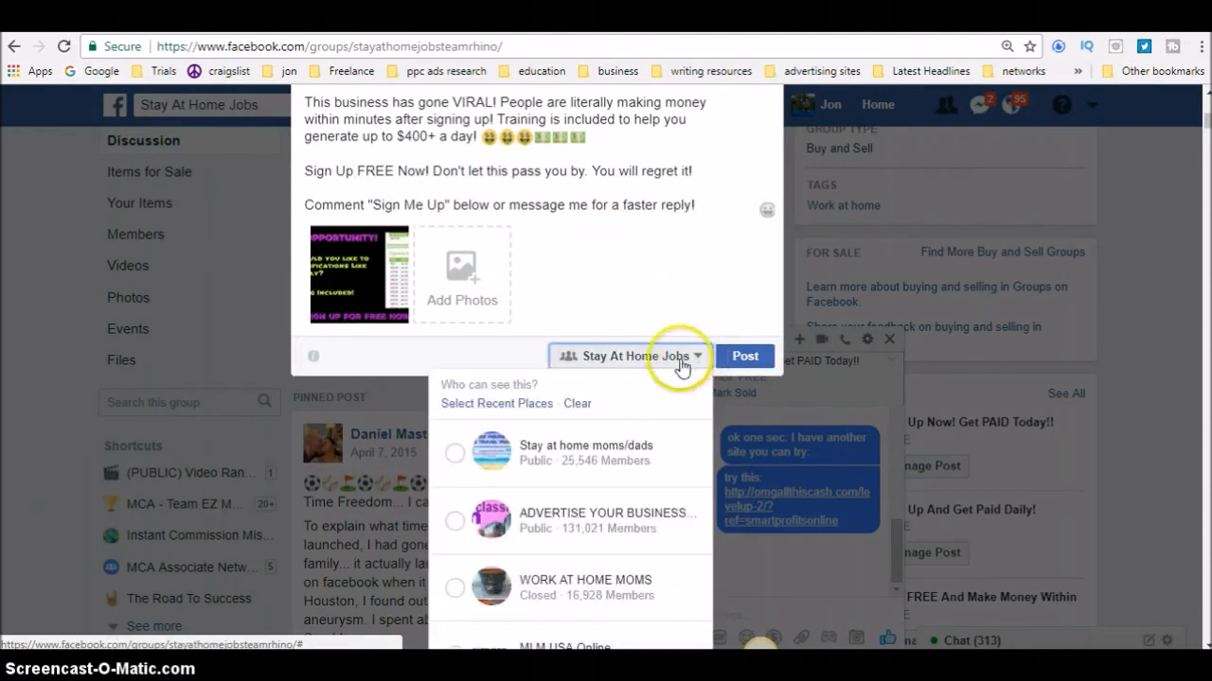
left_click(455, 454)
left_click(454, 527)
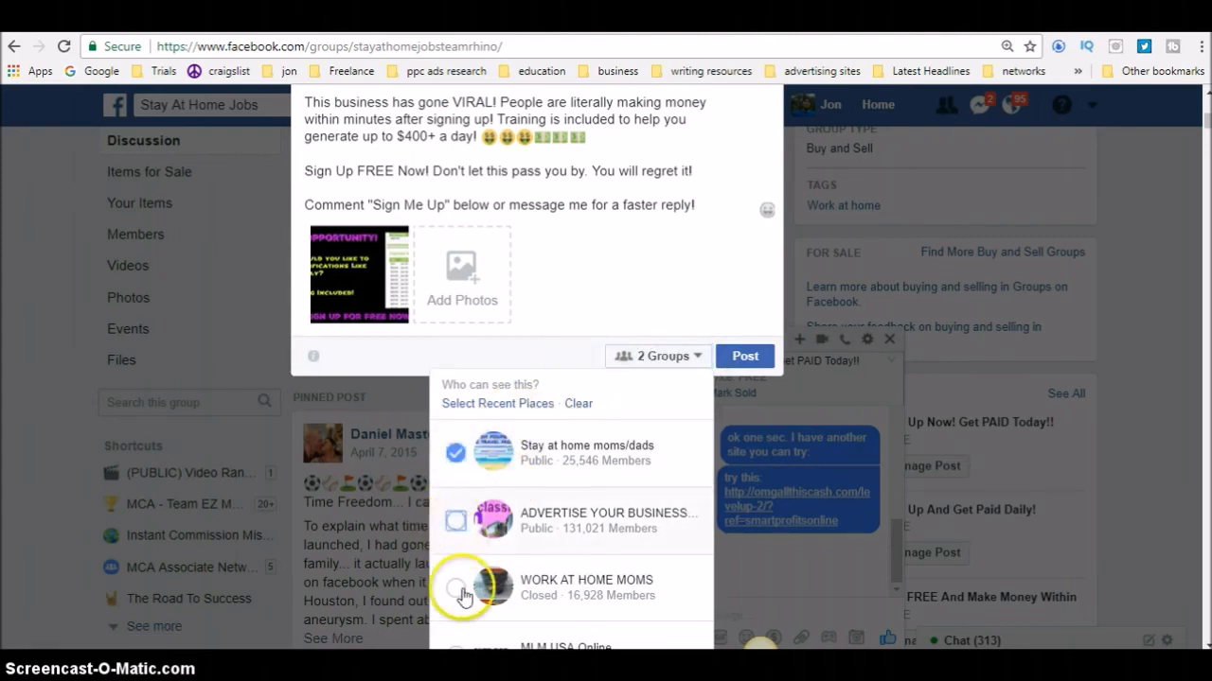
left_click(455, 589)
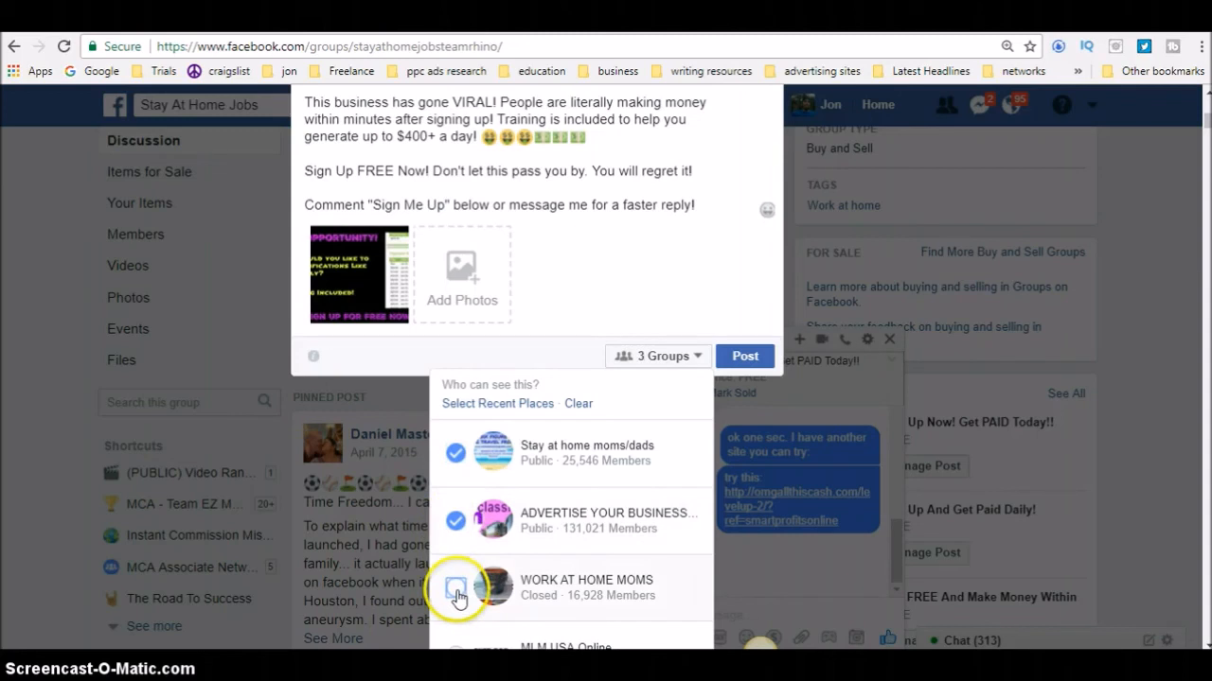
Step: Include the MLM USA Online and Advertise Your Biz Op Here groups in the post's audience
scroll(458, 598, "down", 2)
left_click(455, 552)
scroll(458, 559, "down", 1)
scroll(459, 559, "down", 1)
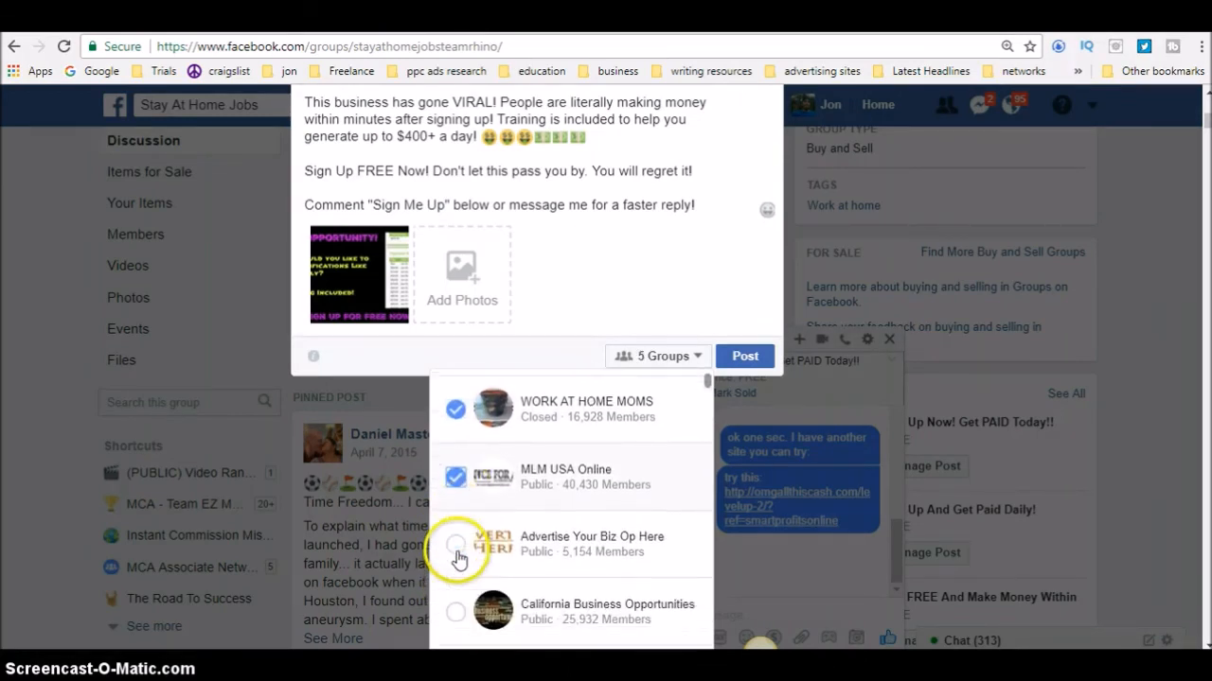
scroll(458, 560, "up", 1)
left_click(458, 560)
Step: Add Business Opportunities Network and Show me your business to the groups receiving the post
scroll(458, 559, "down", 3)
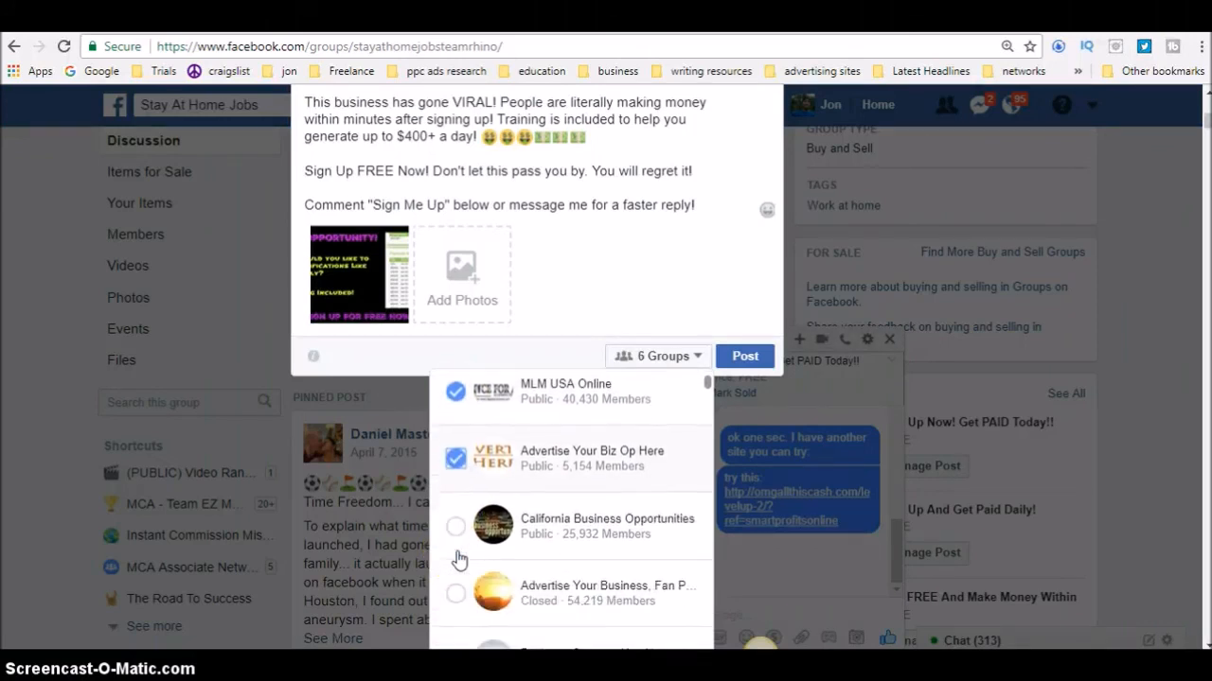
scroll(458, 559, "down", 3)
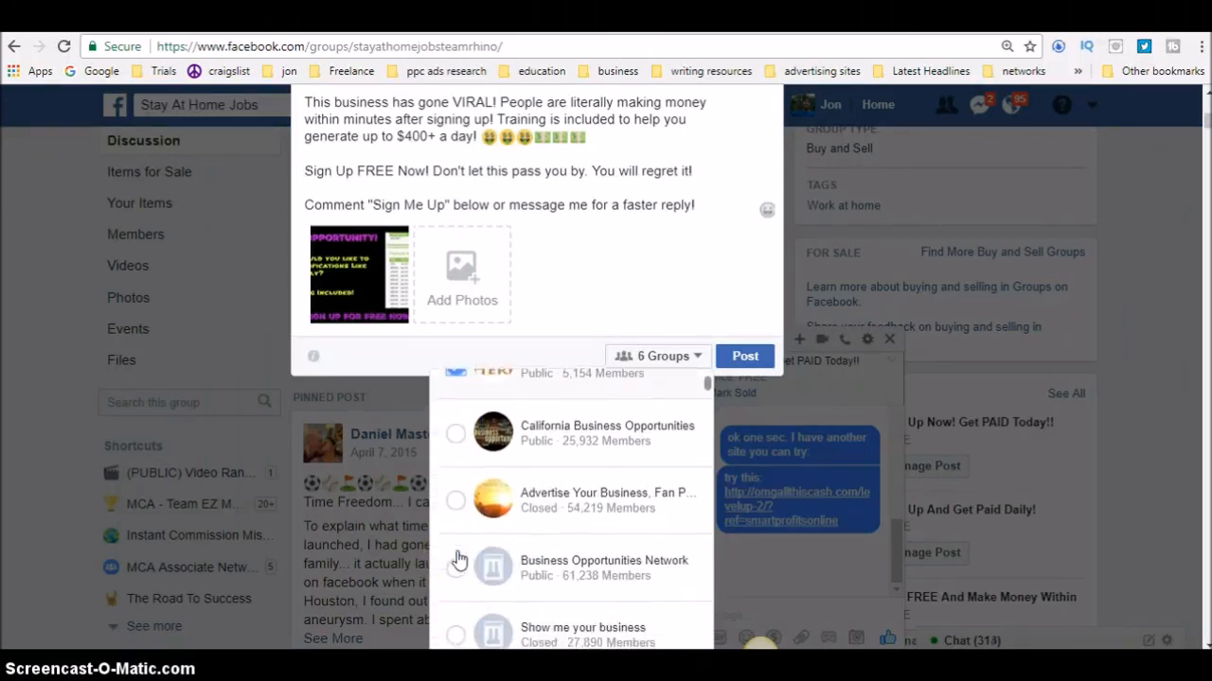
scroll(459, 560, "down", 2)
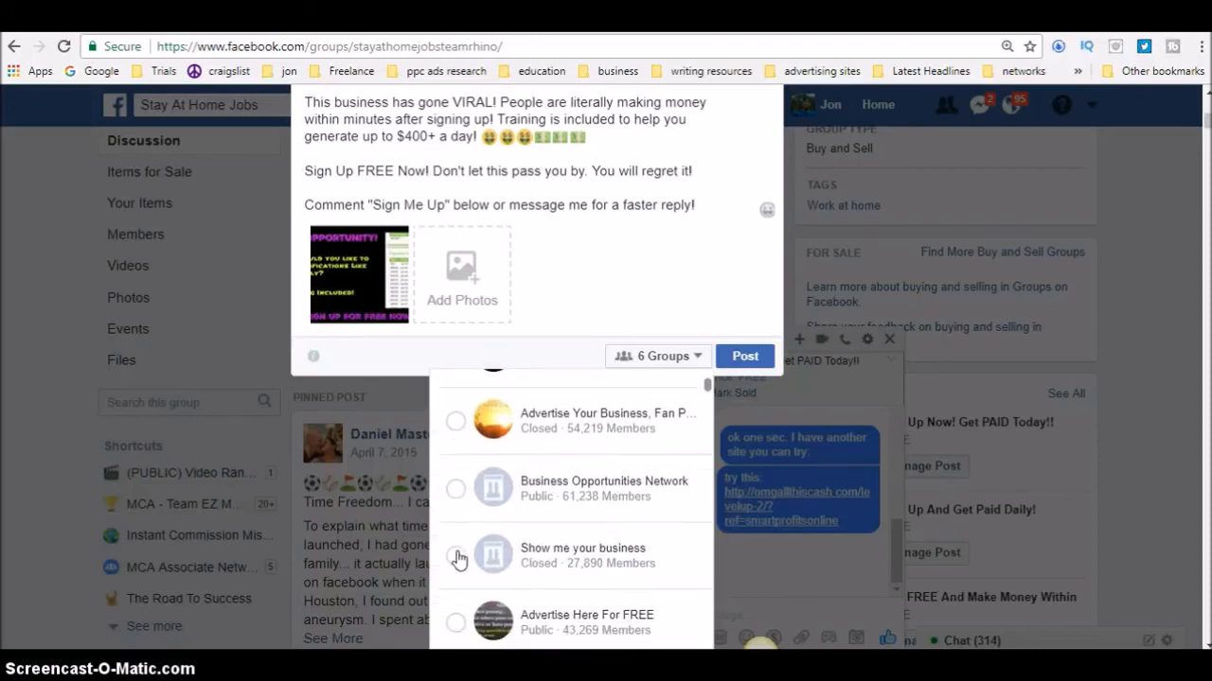
scroll(458, 560, "up", 1)
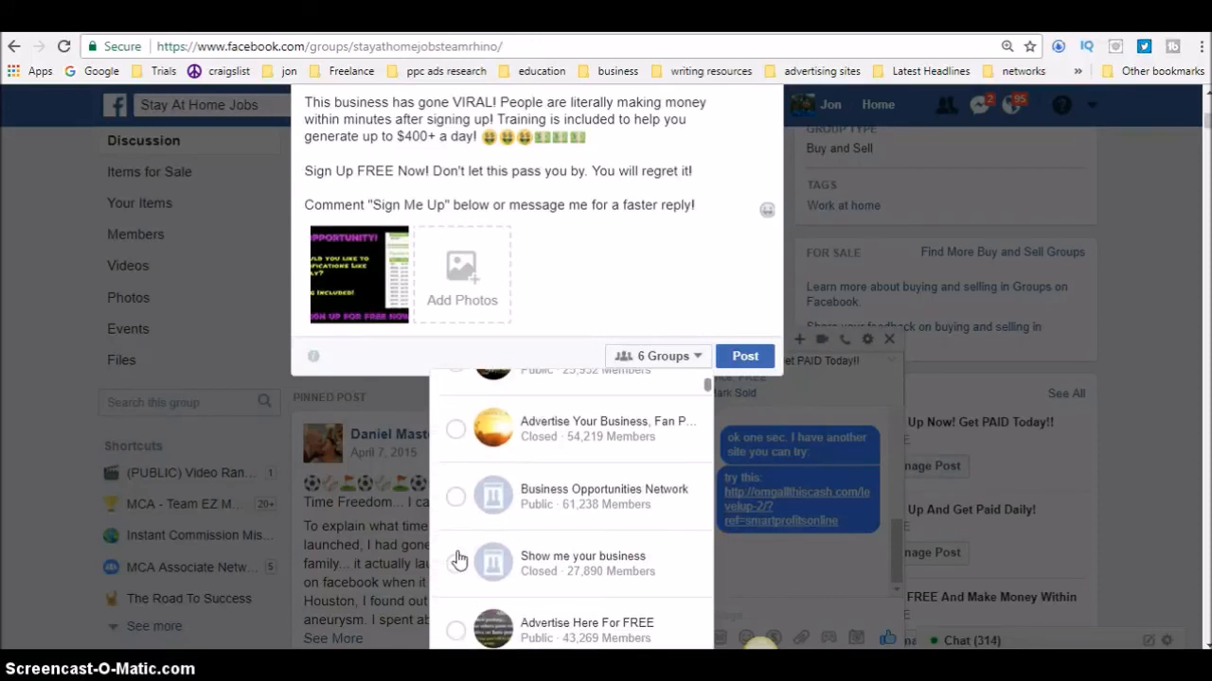
left_click(455, 497)
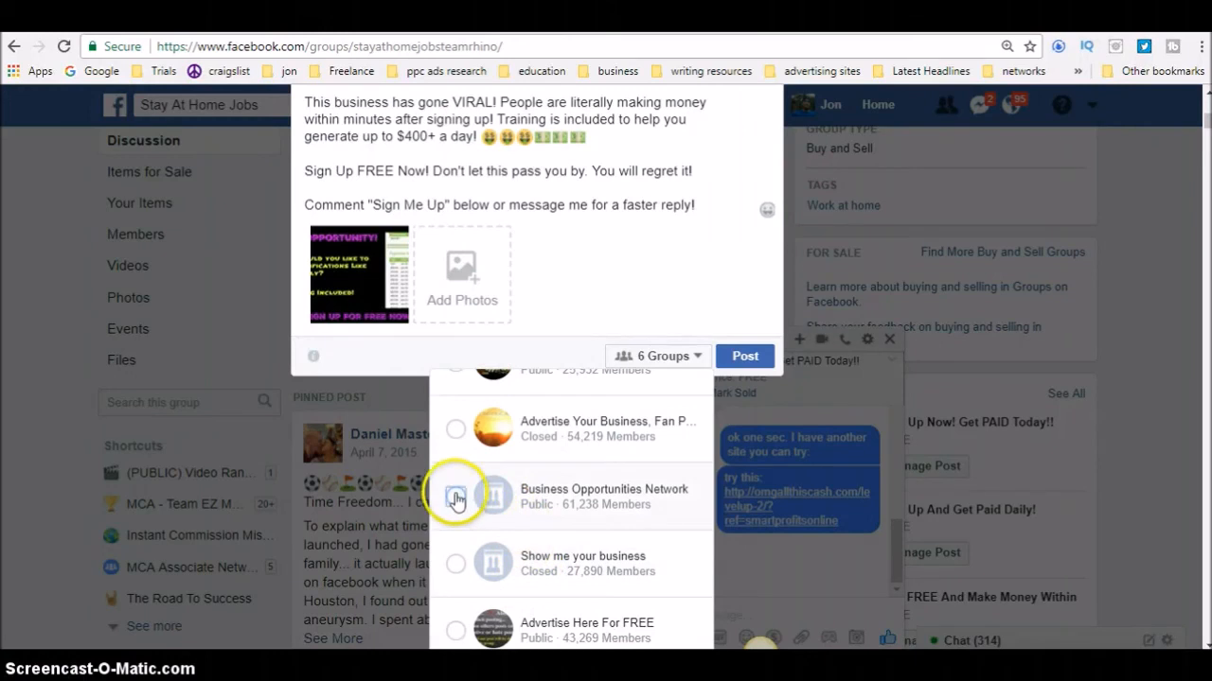
left_click(456, 564)
Step: Add Advertise Here For FREE and "Post Your Business, Services, P..." to the groups receiving the post
scroll(456, 568, "down", 1)
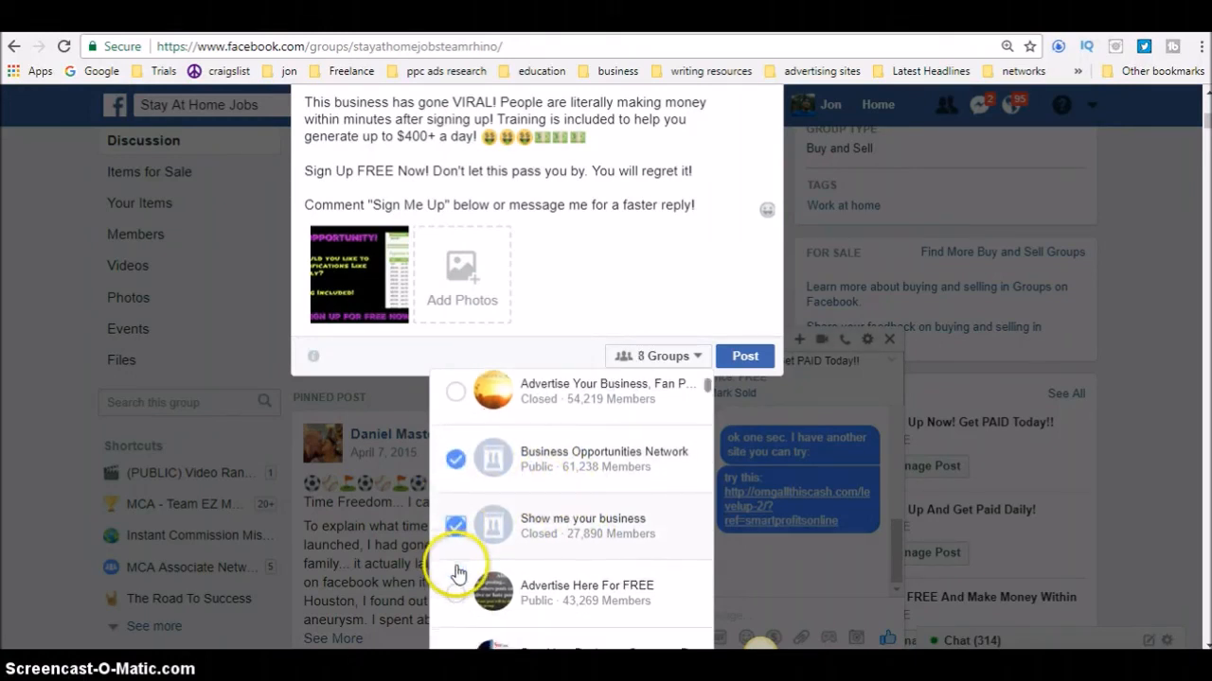
scroll(457, 573, "down", 1)
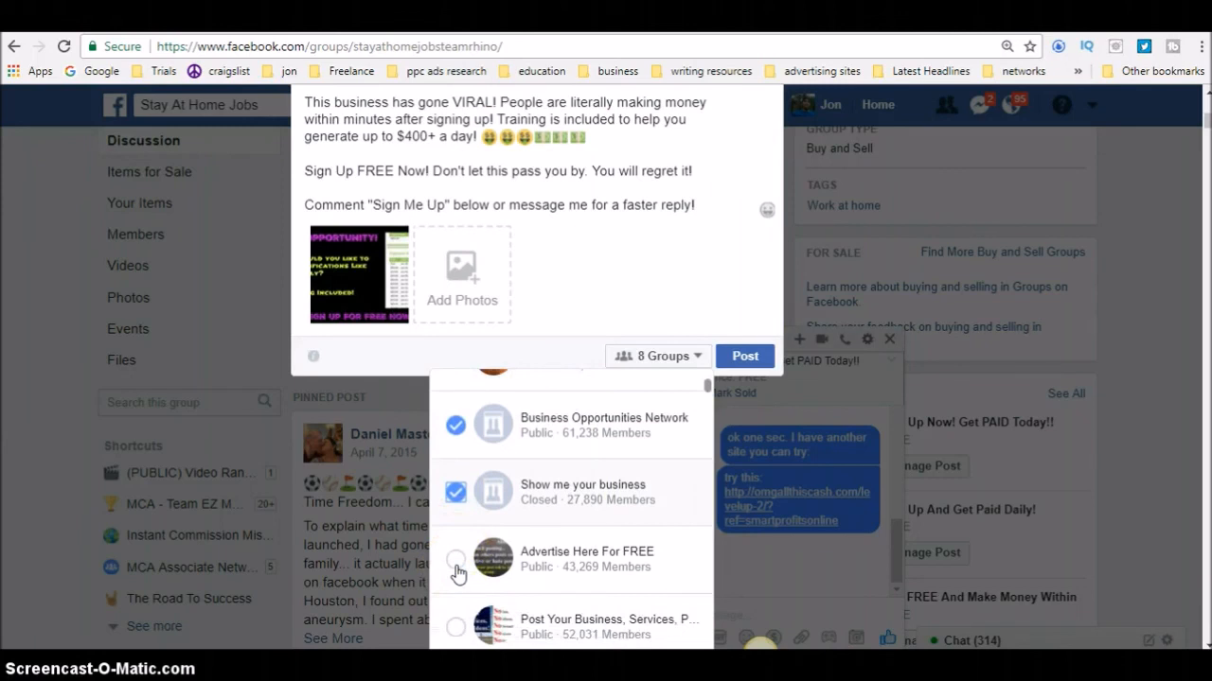
left_click(457, 572)
scroll(457, 573, "down", 2)
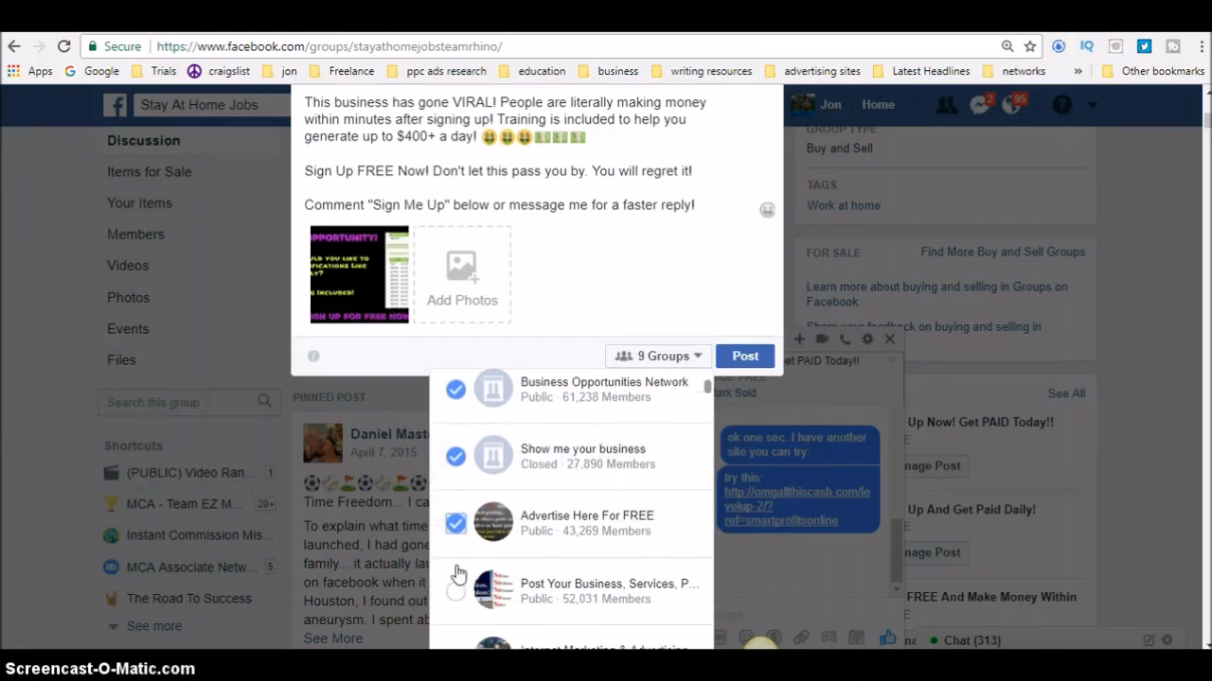
left_click(457, 565)
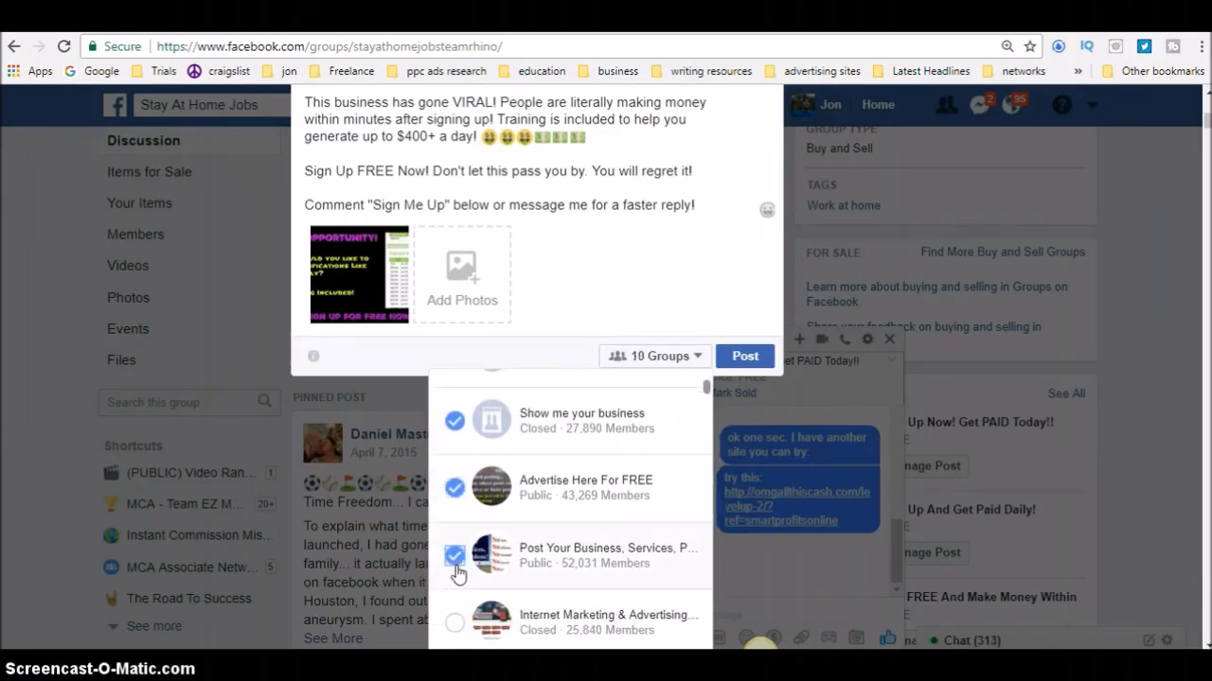
Step: Add Internet Marketing & Advertising..., AFFILIATE MARKETING SPOT and Home based Business to the groups receiving the post
scroll(458, 573, "down", 2)
left_click(457, 572)
scroll(457, 572, "down", 2)
left_click(455, 551)
scroll(458, 556, "down", 2)
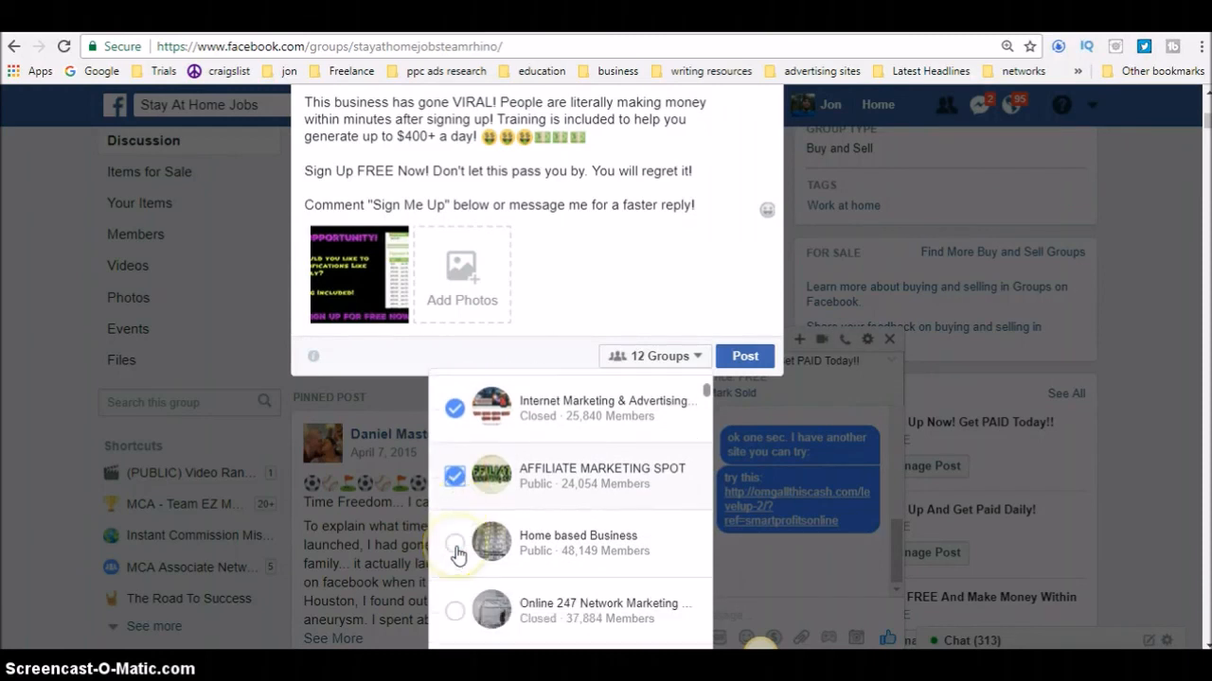
left_click(455, 551)
Step: Add Online 247 Network Marketing... and Wahm (Work At Home Mom) Cl... to the groups receiving the post
scroll(455, 554, "down", 1)
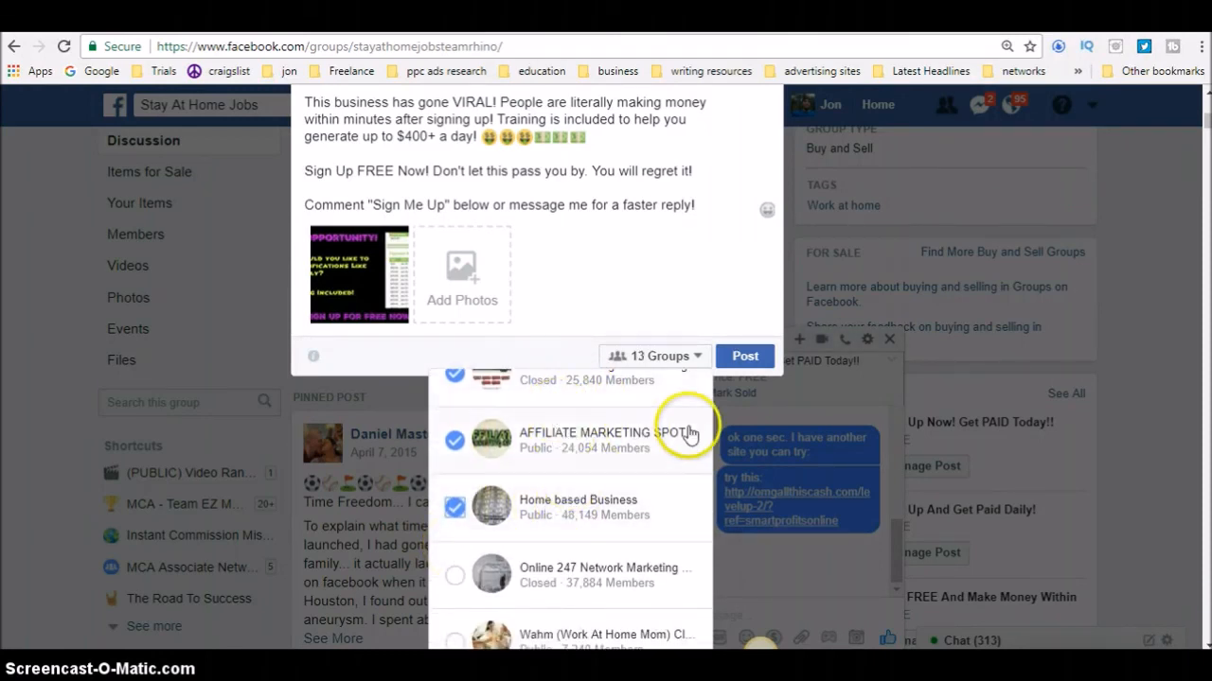
scroll(594, 509, "down", 1)
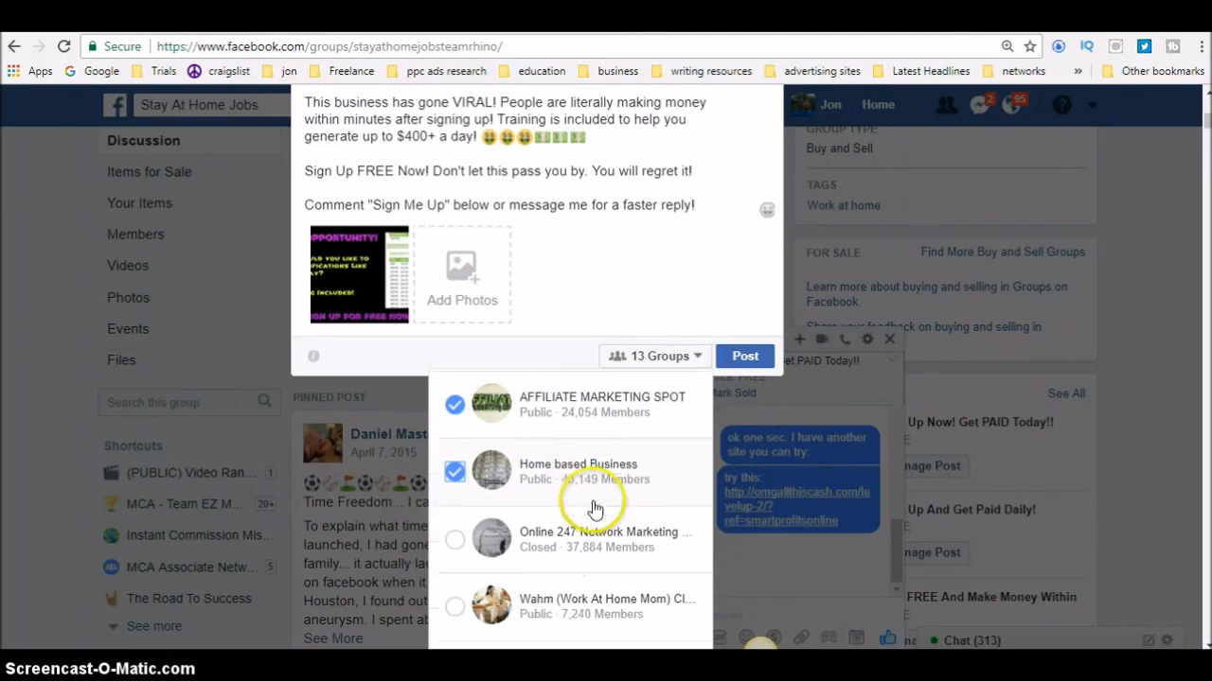
left_click(455, 541)
scroll(455, 544, "down", 2)
left_click(456, 537)
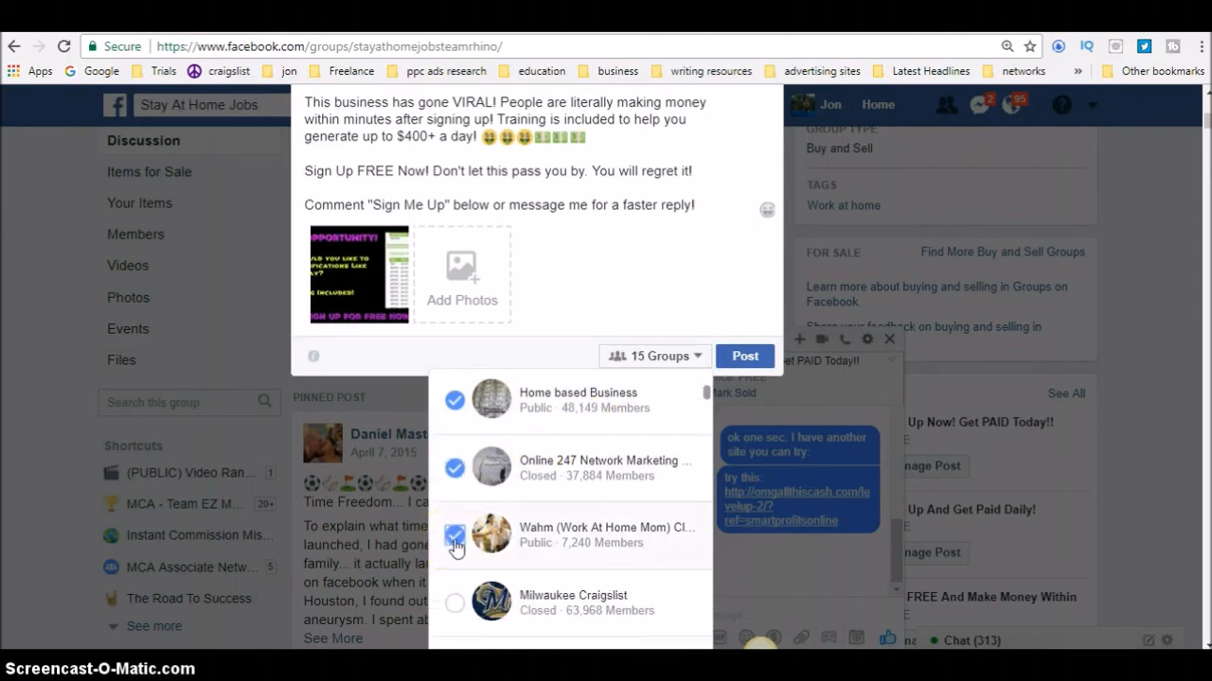
Step: Add the Direct Sales Opportunities in Th... group to the post's audience, skipping the Milwaukee and San Antonio Craigslist groups
scroll(455, 546, "down", 1)
scroll(455, 546, "down", 1)
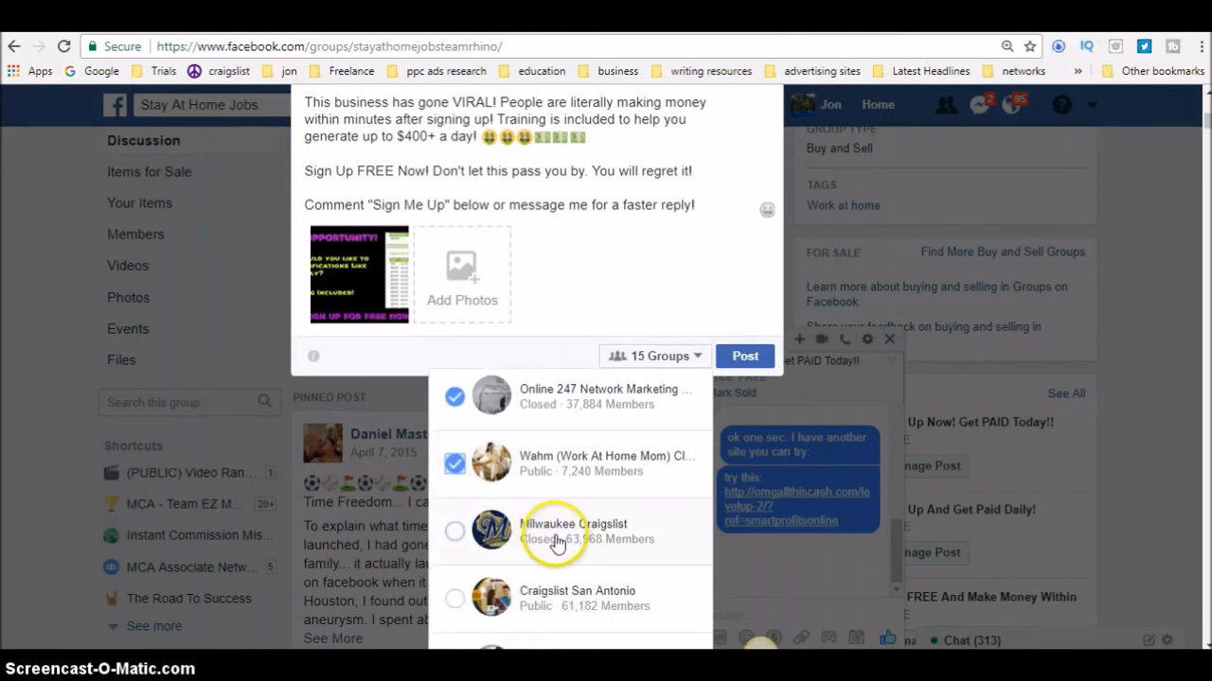
scroll(557, 544, "down", 1)
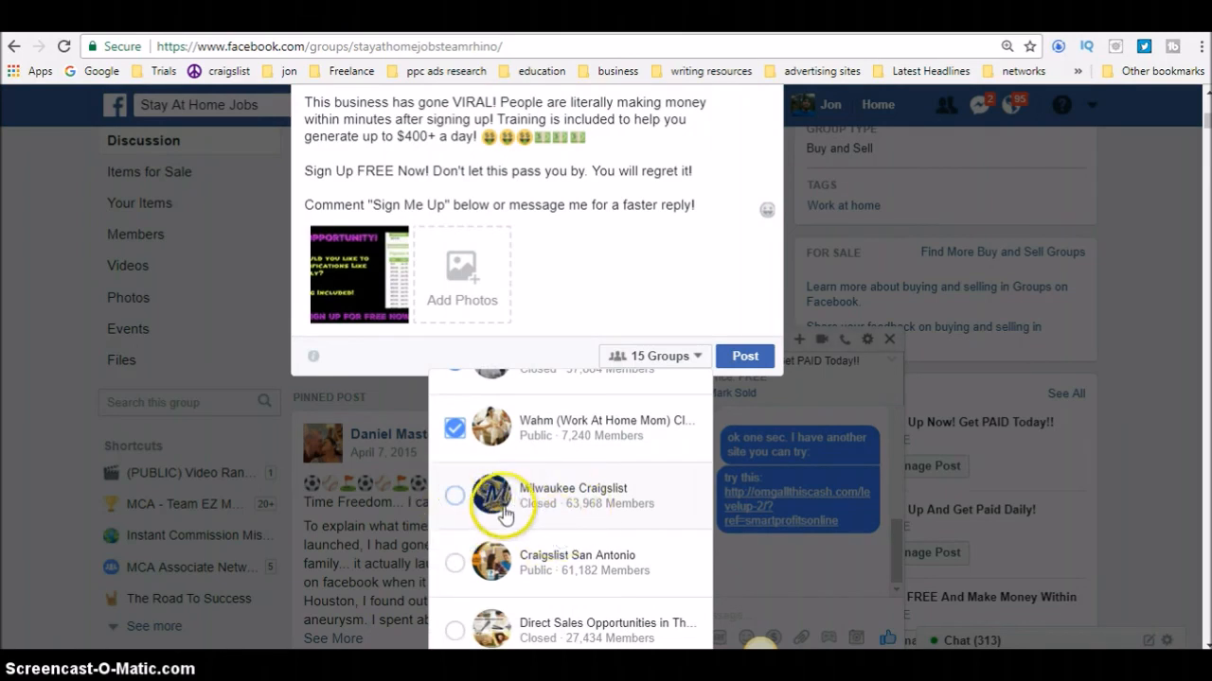
scroll(503, 513, "down", 4)
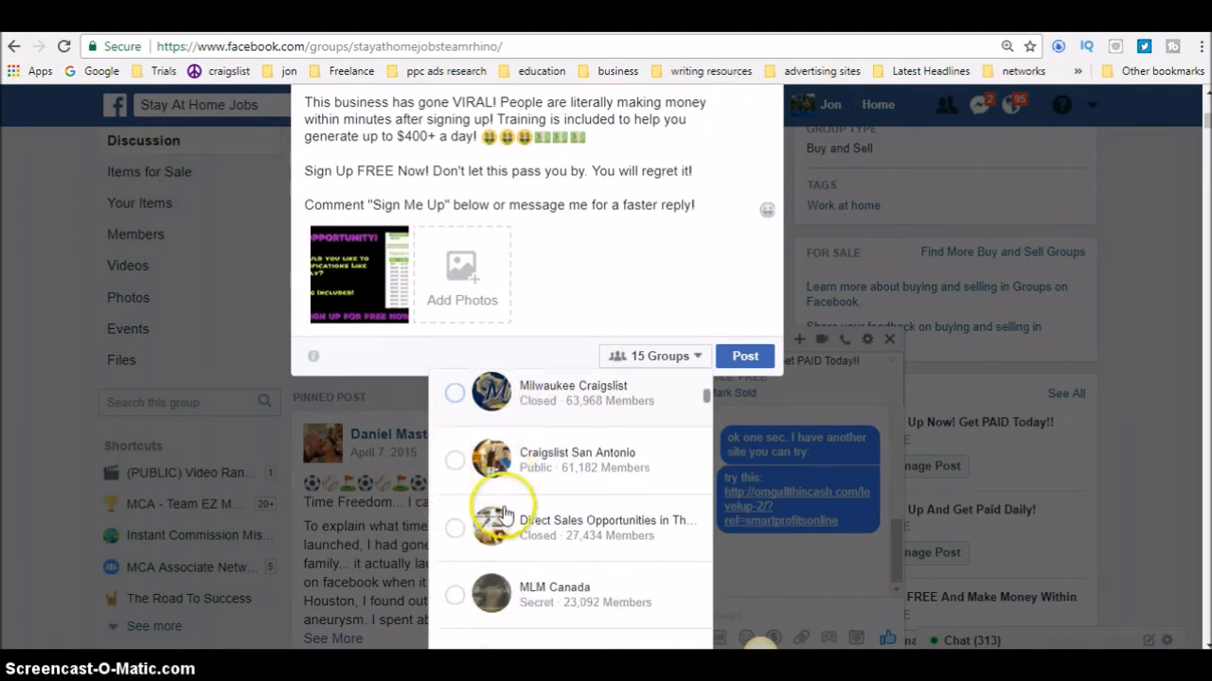
left_click(455, 490)
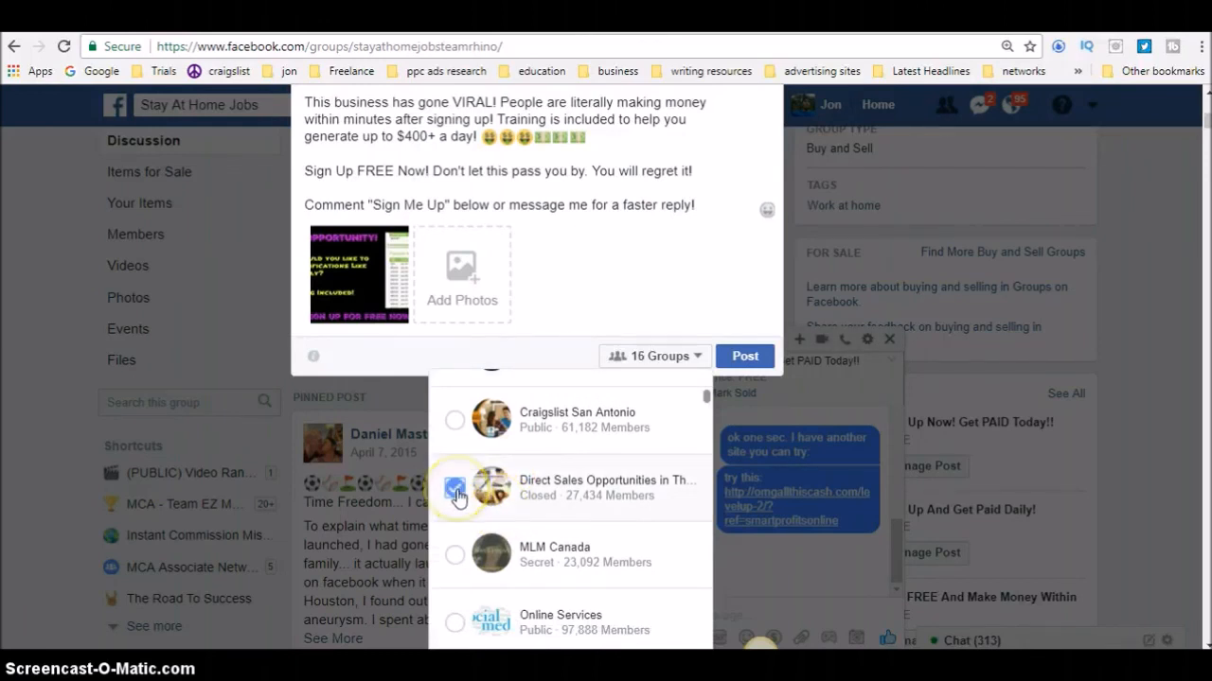
Step: Add People Looking to Make Money... and Business Opportunity Seekers to the groups receiving the post
scroll(456, 496, "down", 3)
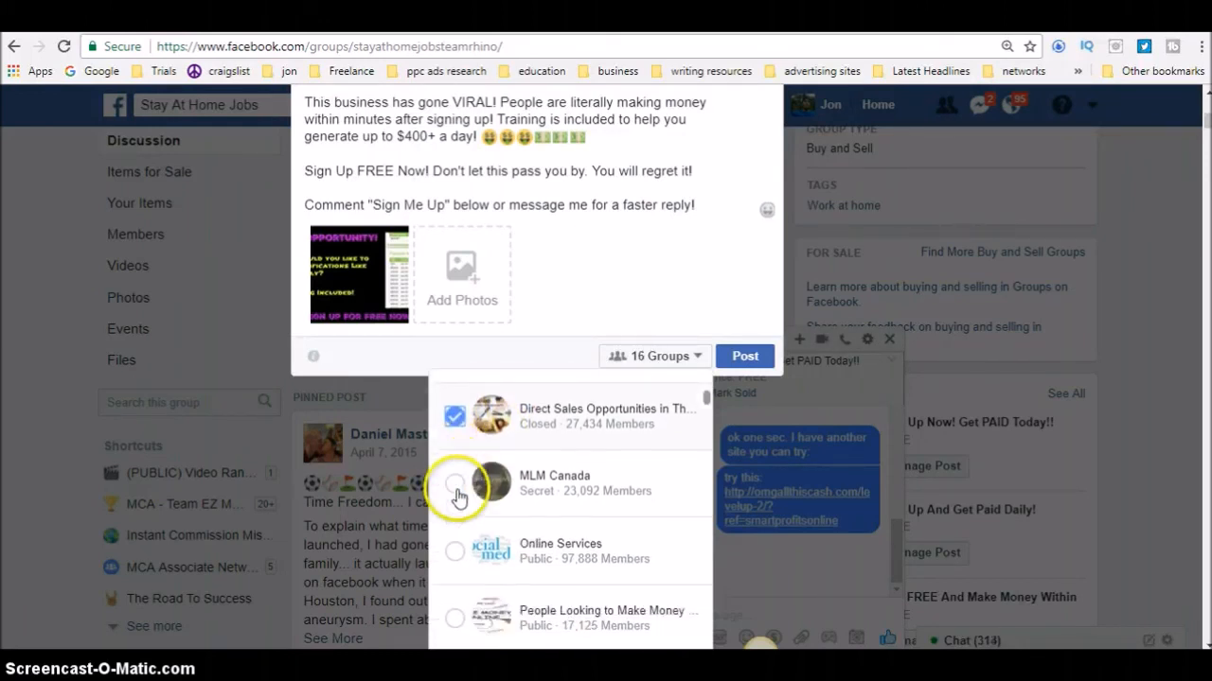
scroll(458, 498, "down", 2)
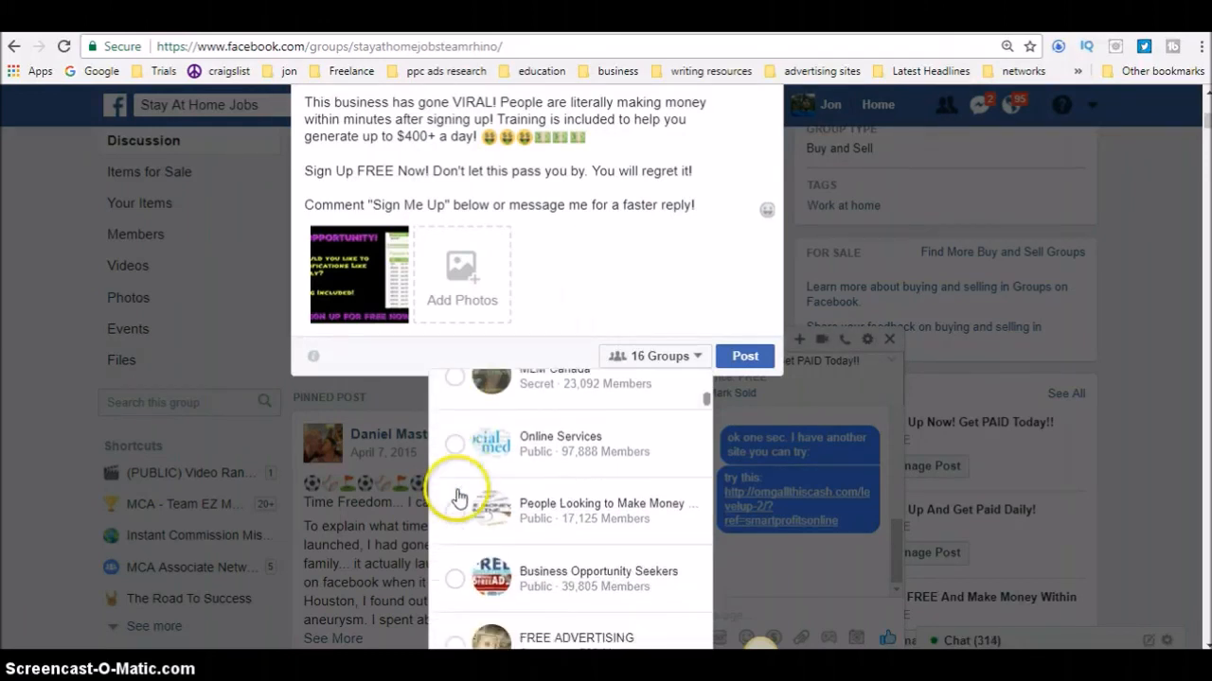
scroll(458, 496, "down", 1)
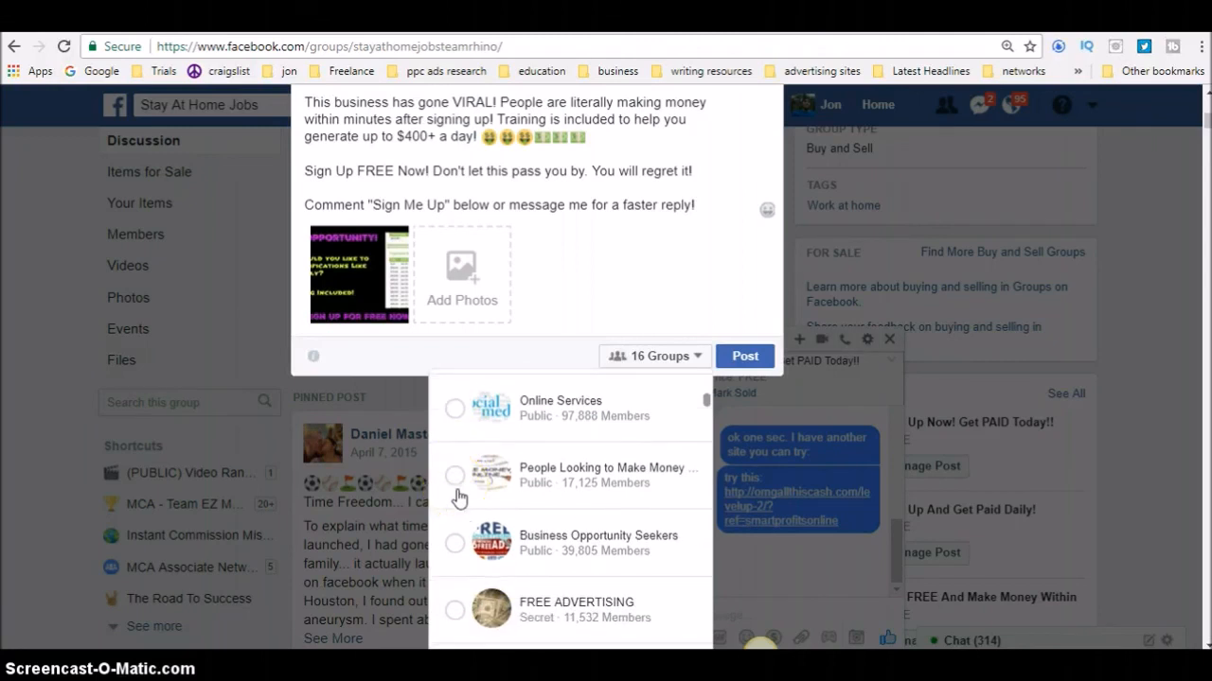
left_click(455, 485)
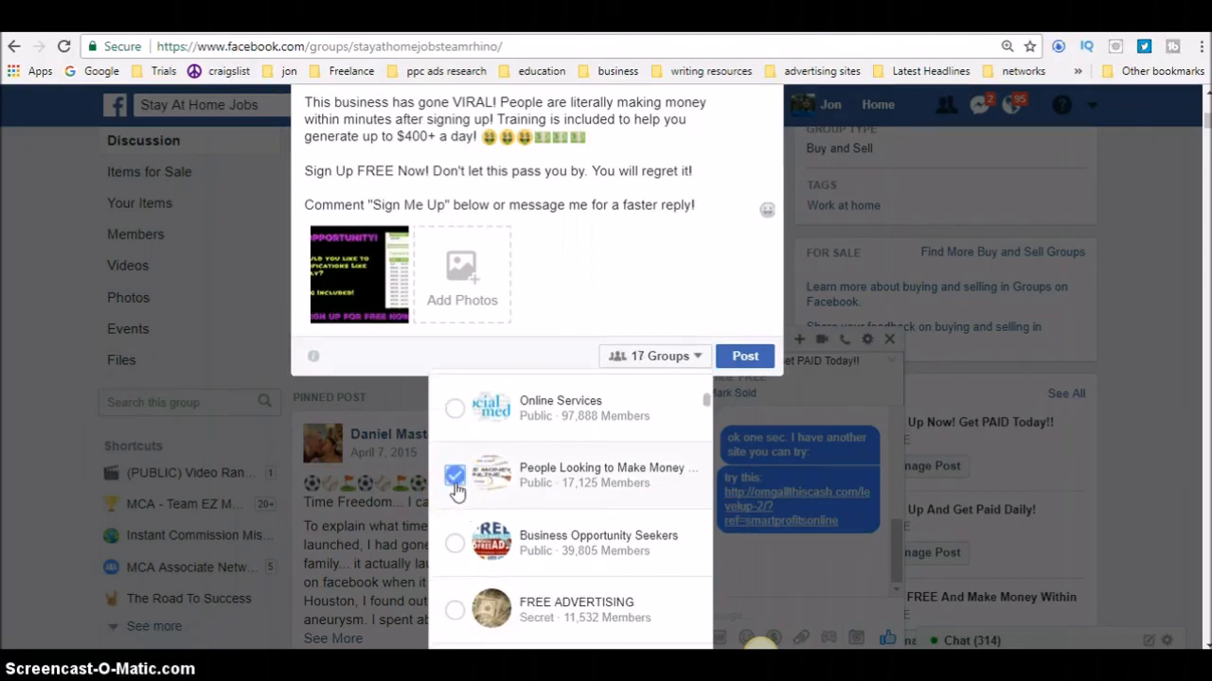
scroll(455, 489, "down", 1)
left_click(455, 485)
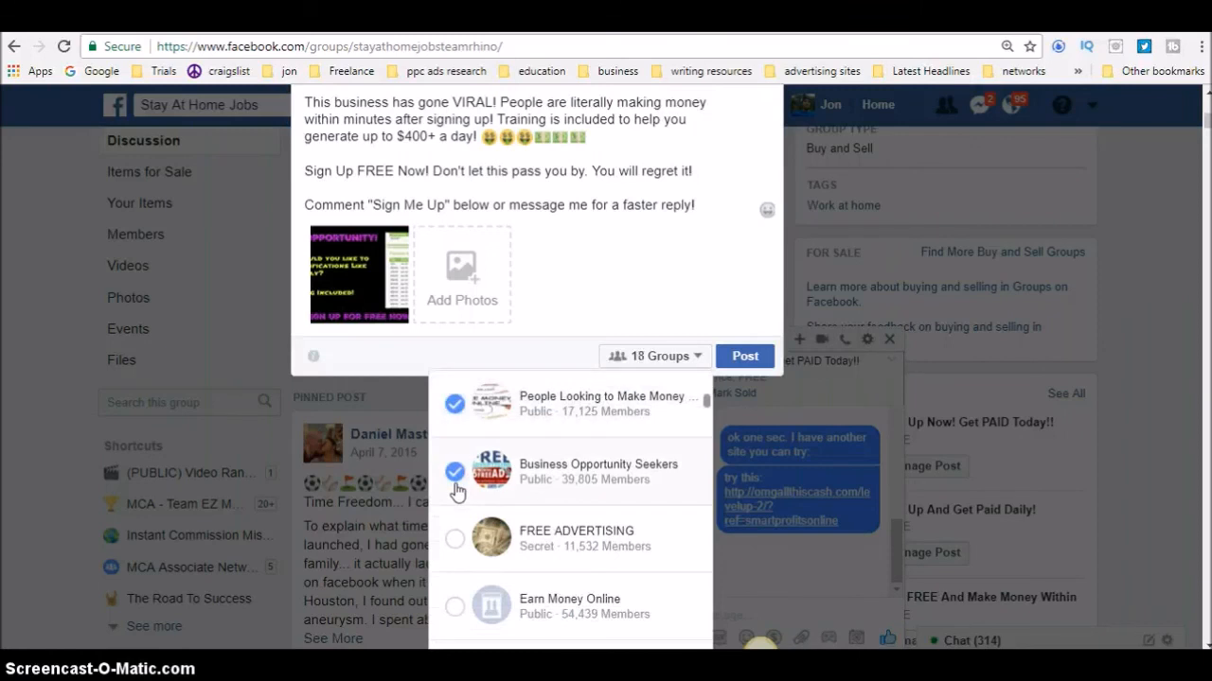
Step: Add Post ads Daily and Online Business Opportunities to the audience and publish the sale post to all selected groups
scroll(455, 488, "down", 1)
scroll(455, 490, "down", 3)
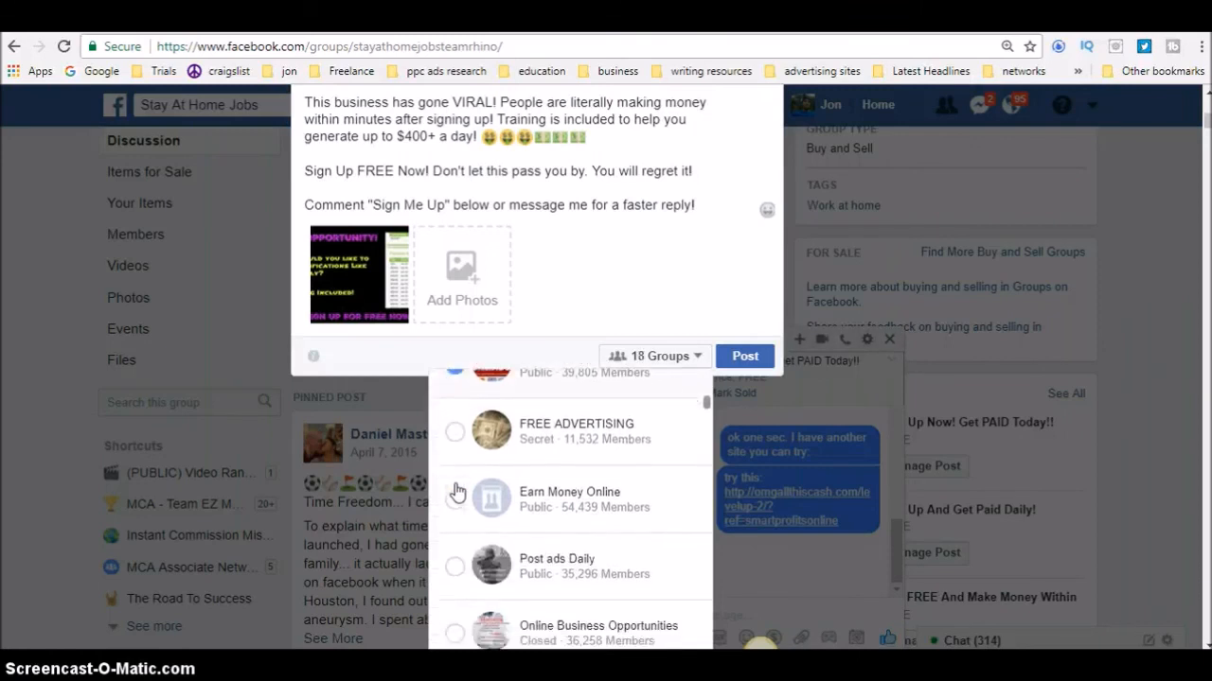
scroll(456, 490, "down", 1)
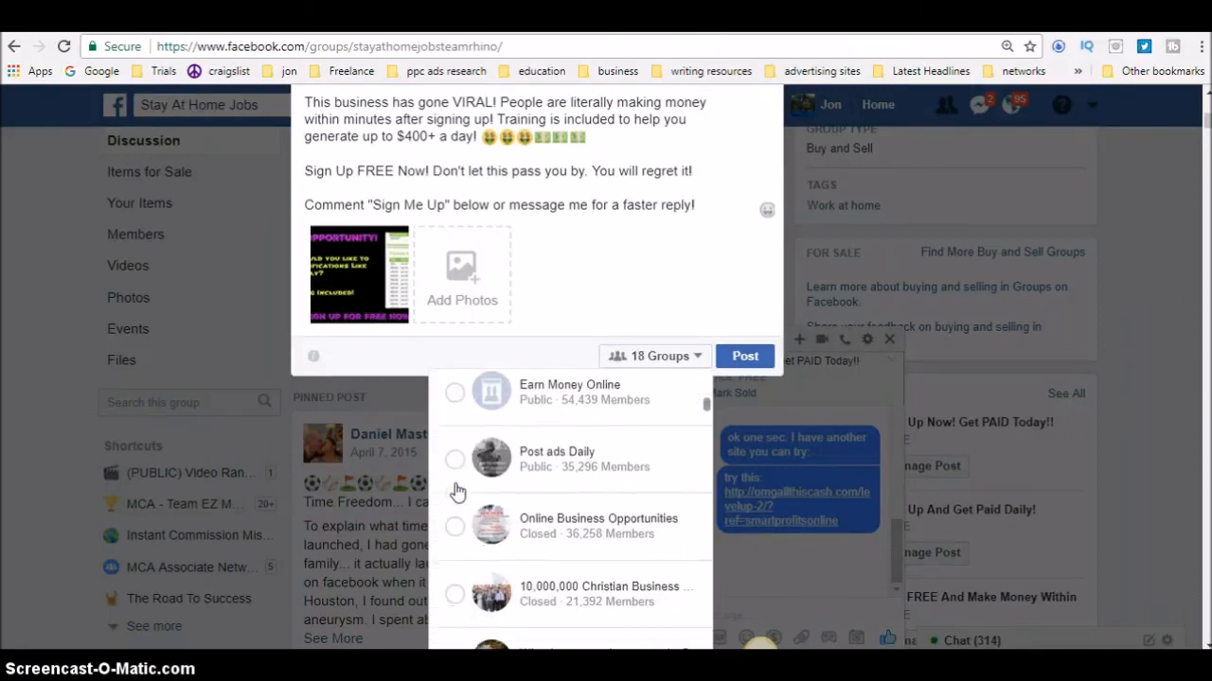
left_click(456, 491)
scroll(456, 492, "down", 2)
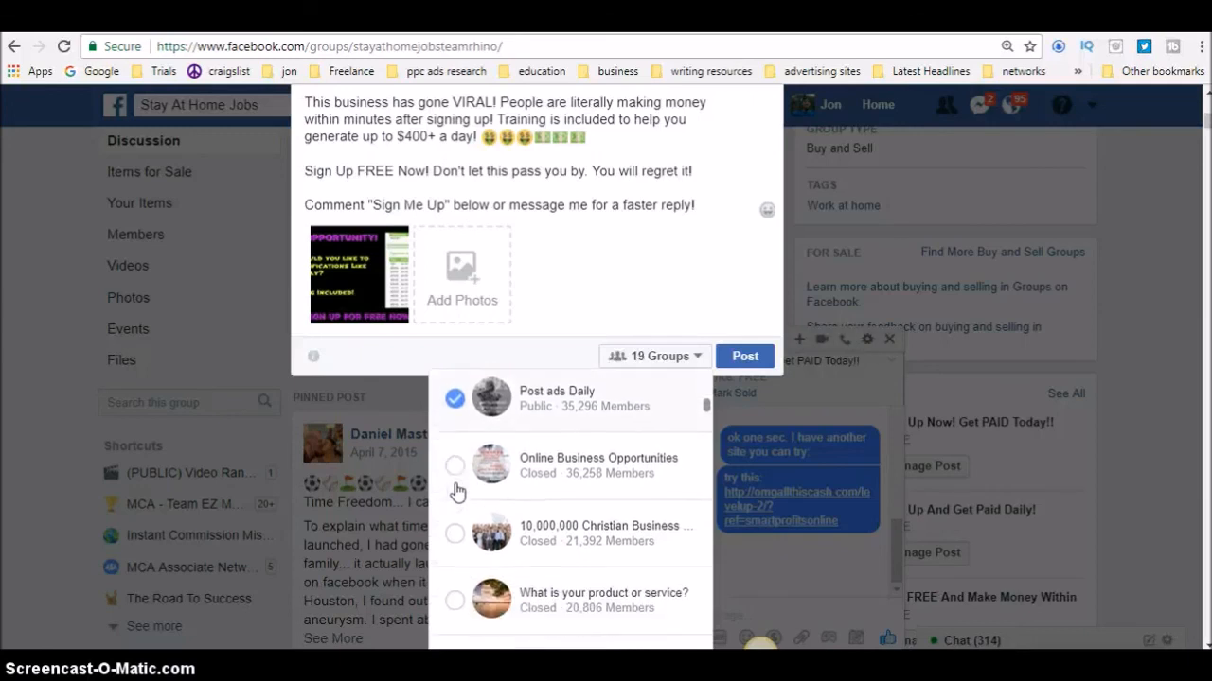
left_click(455, 458)
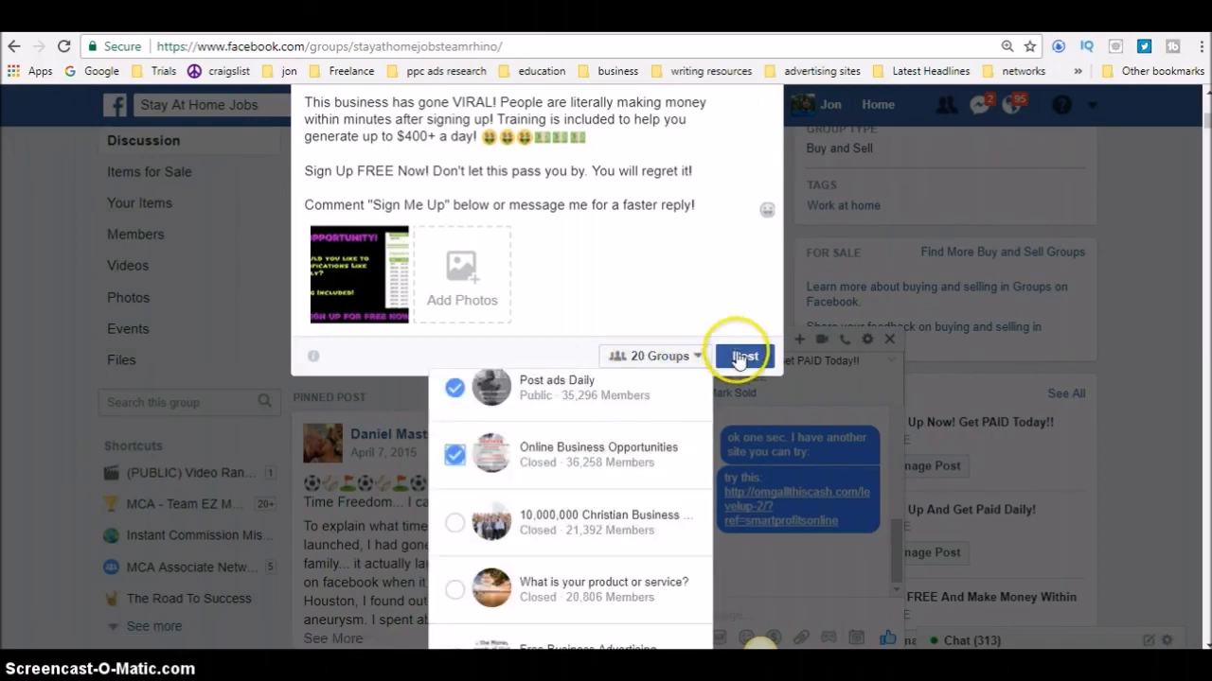
left_click(739, 360)
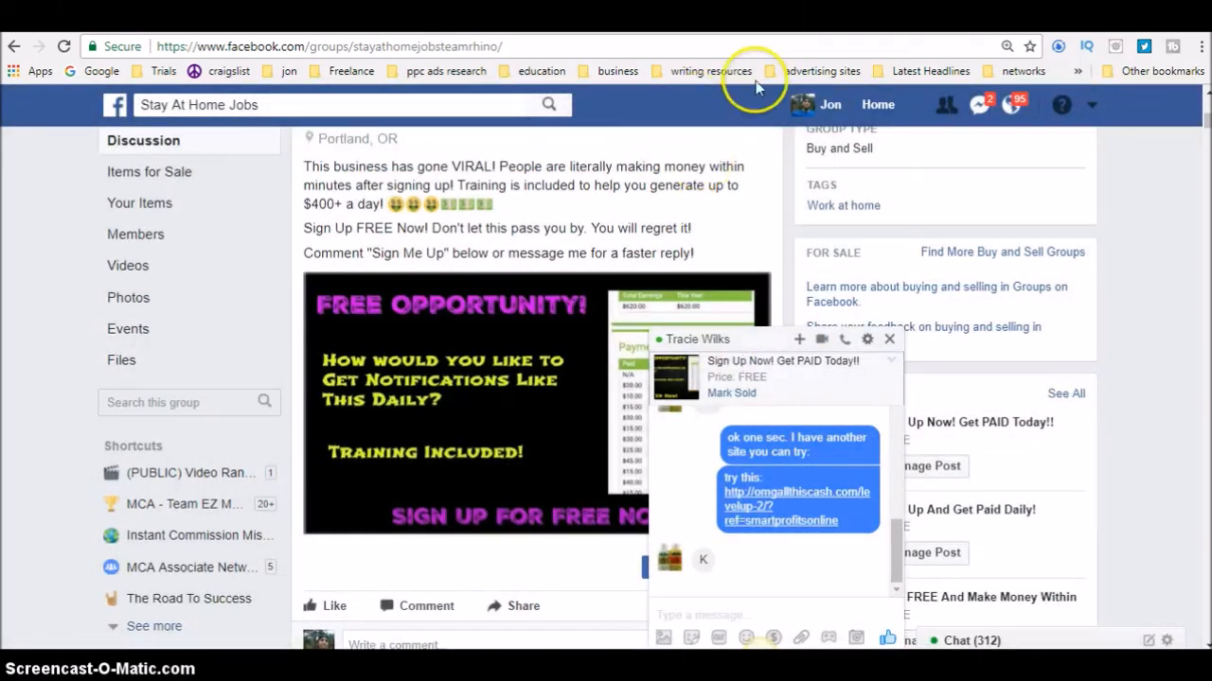
scroll(1195, 104, "up", 3)
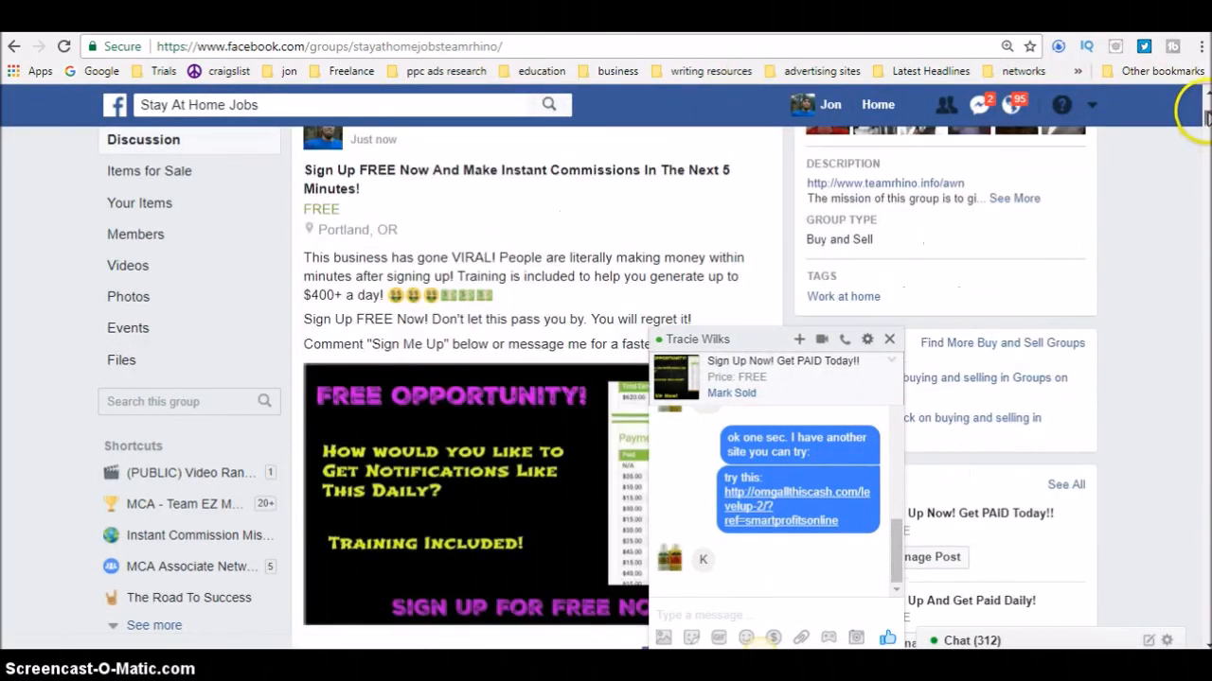
Step: Close the open chat conversation and check the additional places where the published sale item can be posted, without selecting any
scroll(1195, 104, "down", 4)
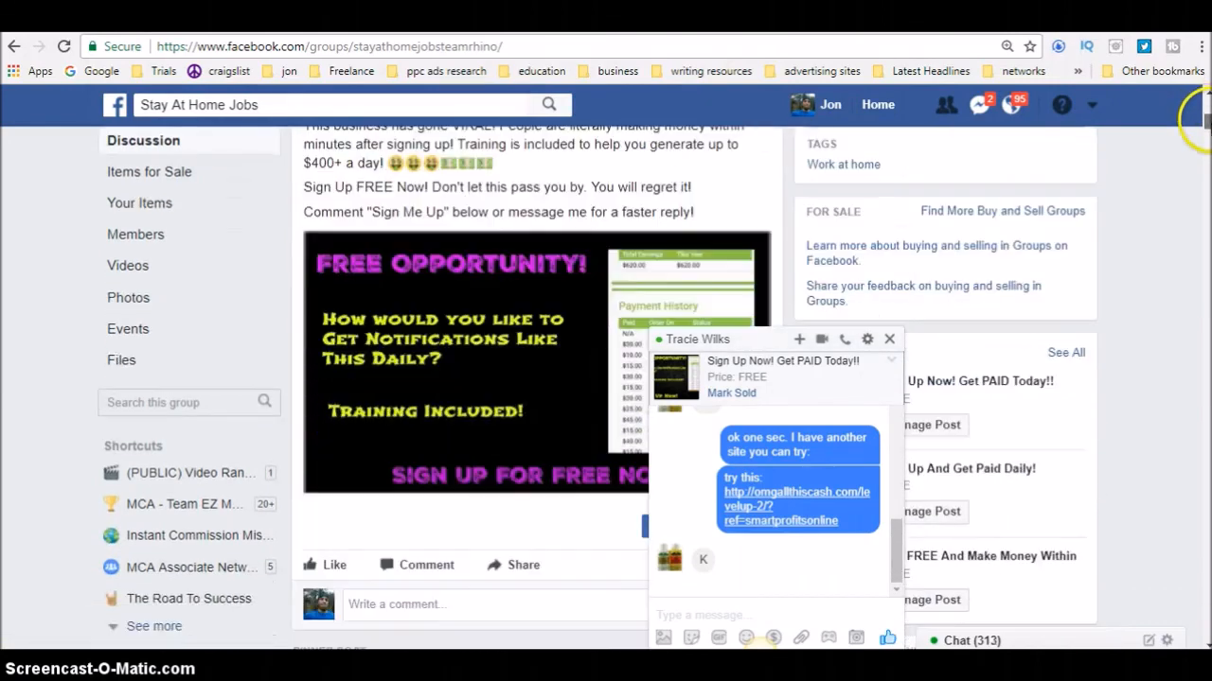
left_click(888, 339)
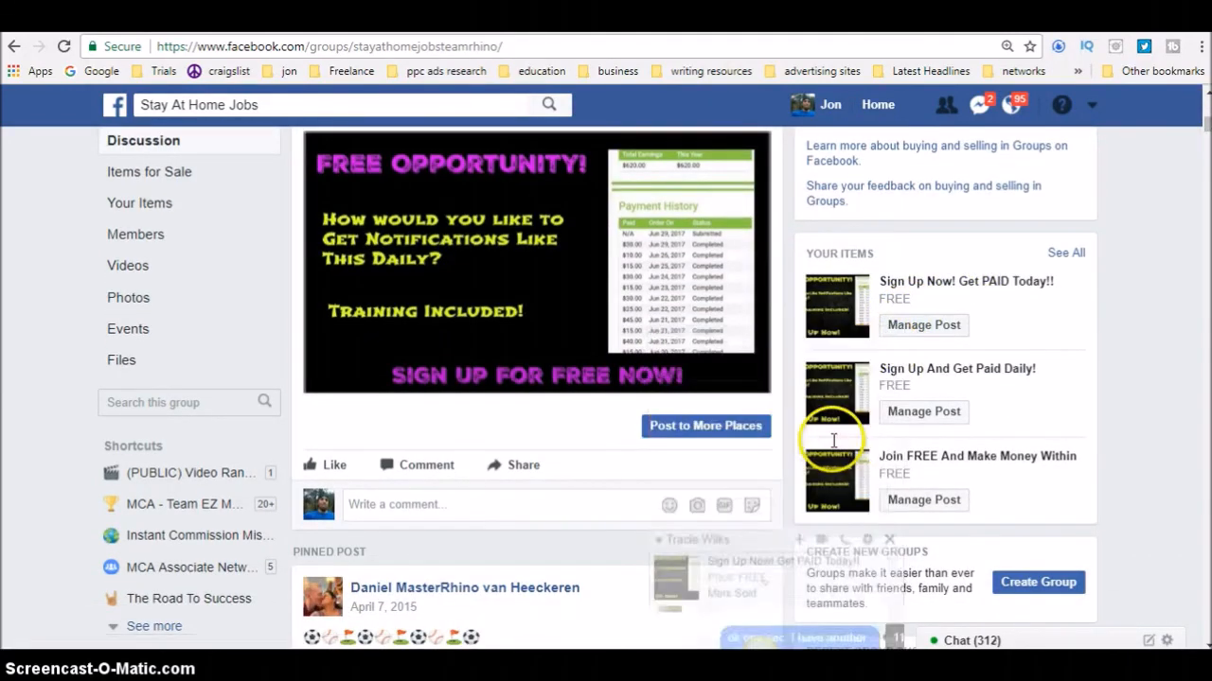
left_click(728, 433)
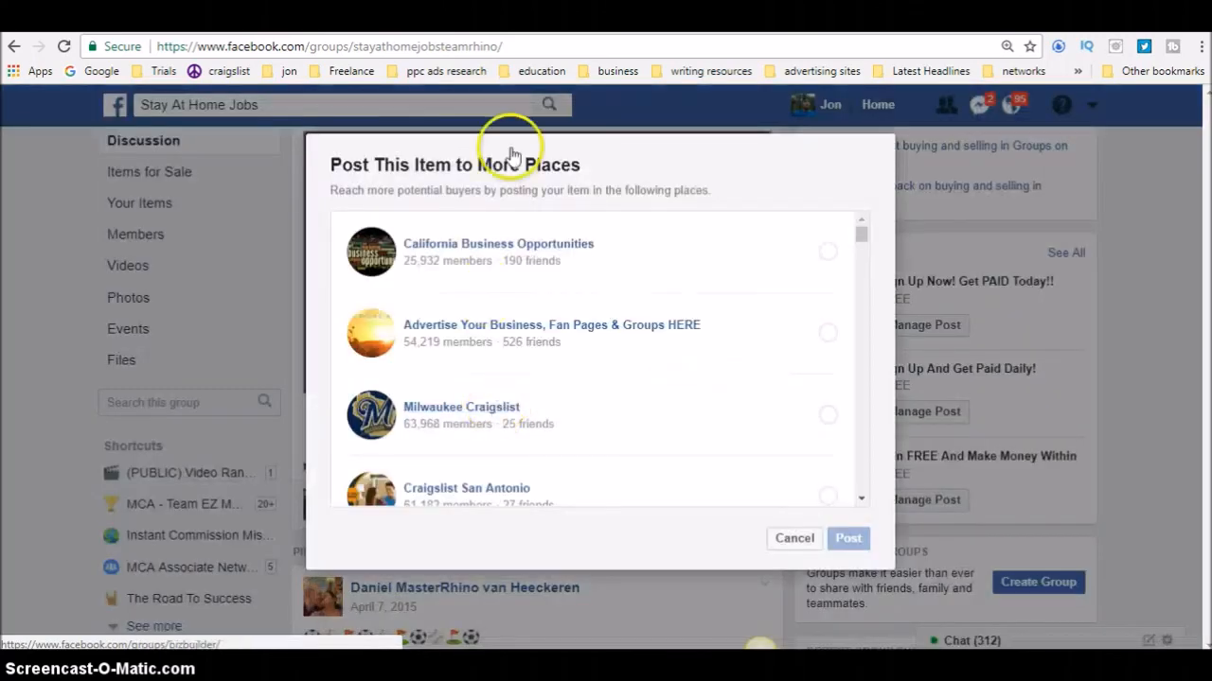
left_click(794, 537)
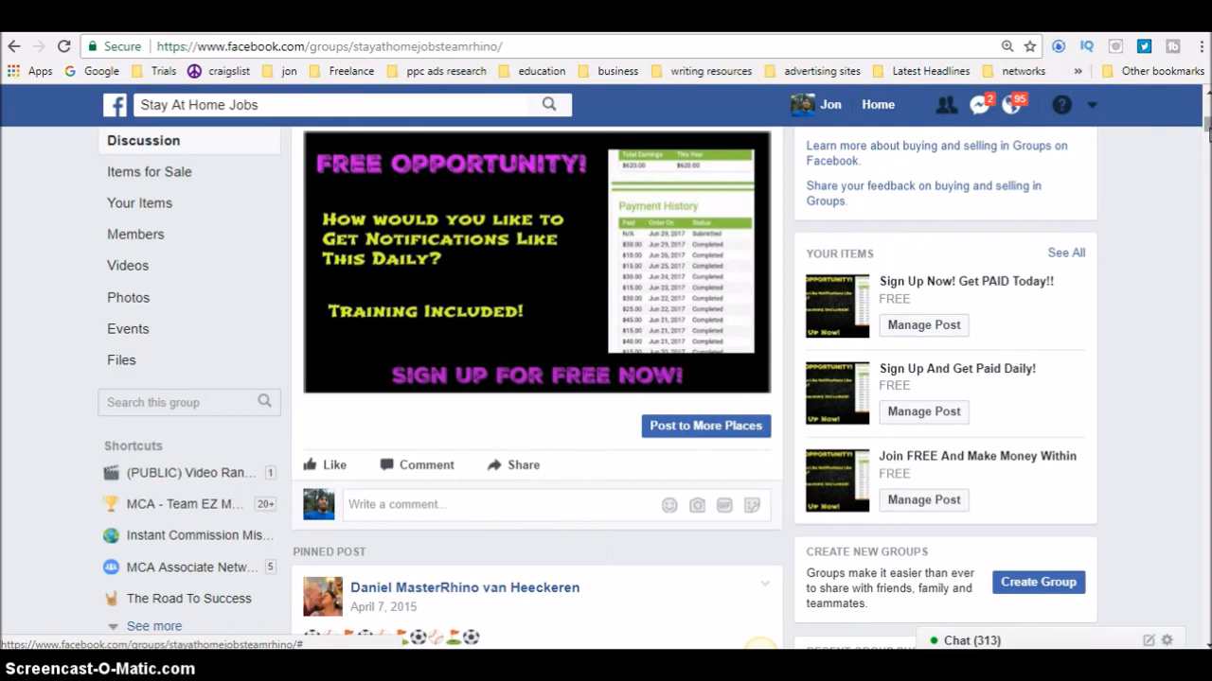
left_click_drag(1207, 133, 1207, 127)
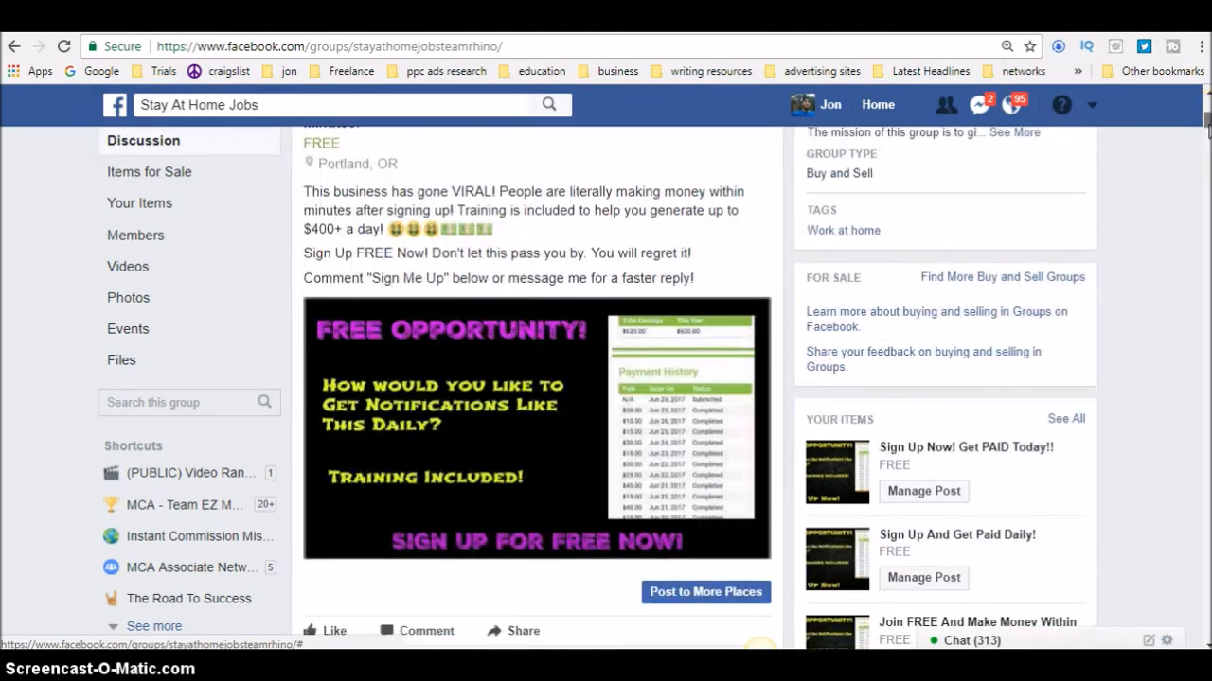
scroll(758, 648, "up", 2)
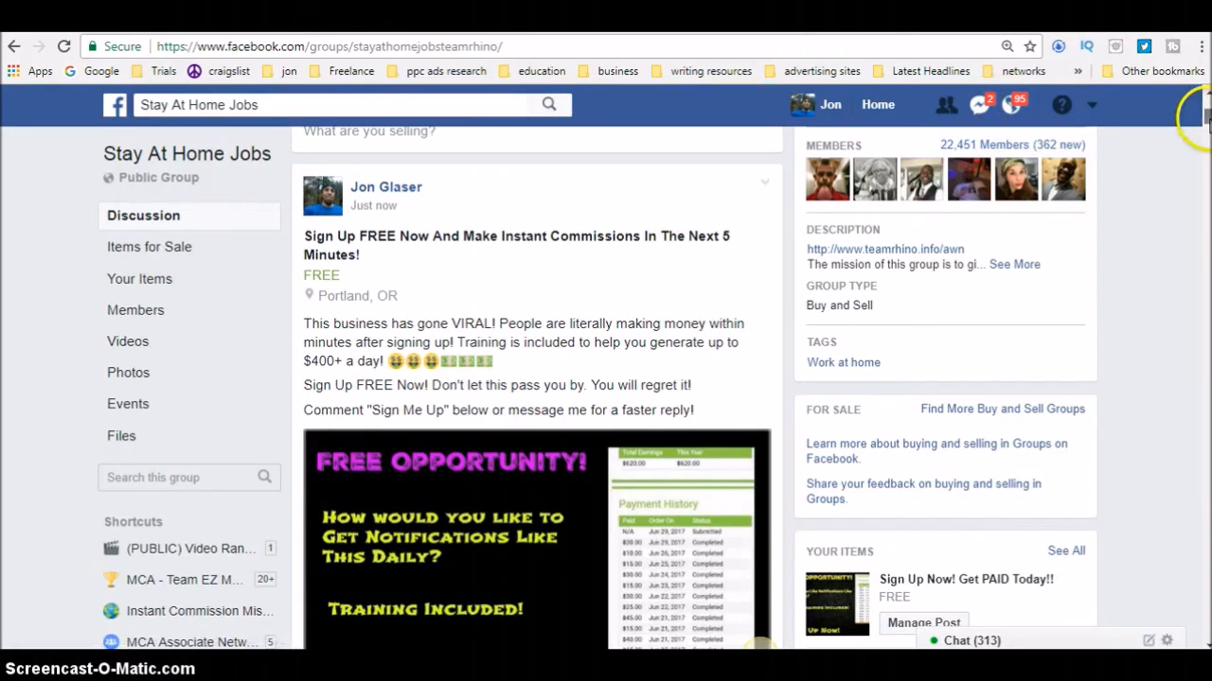
scroll(1204, 114, "up", 4)
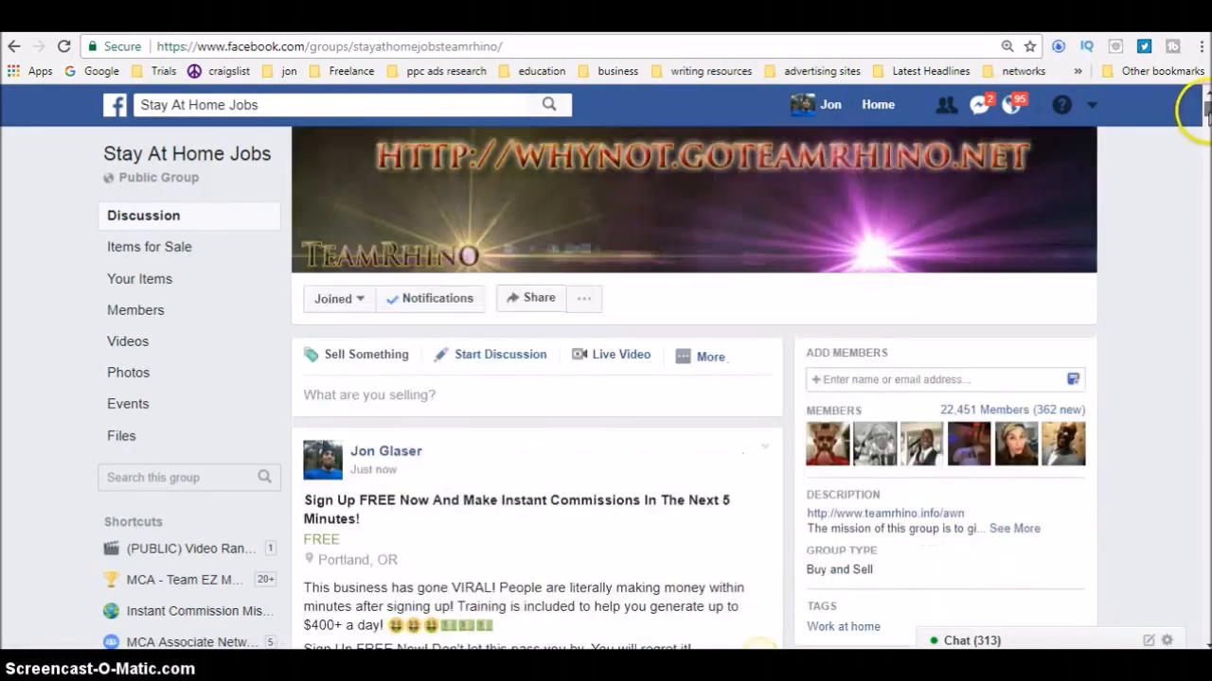